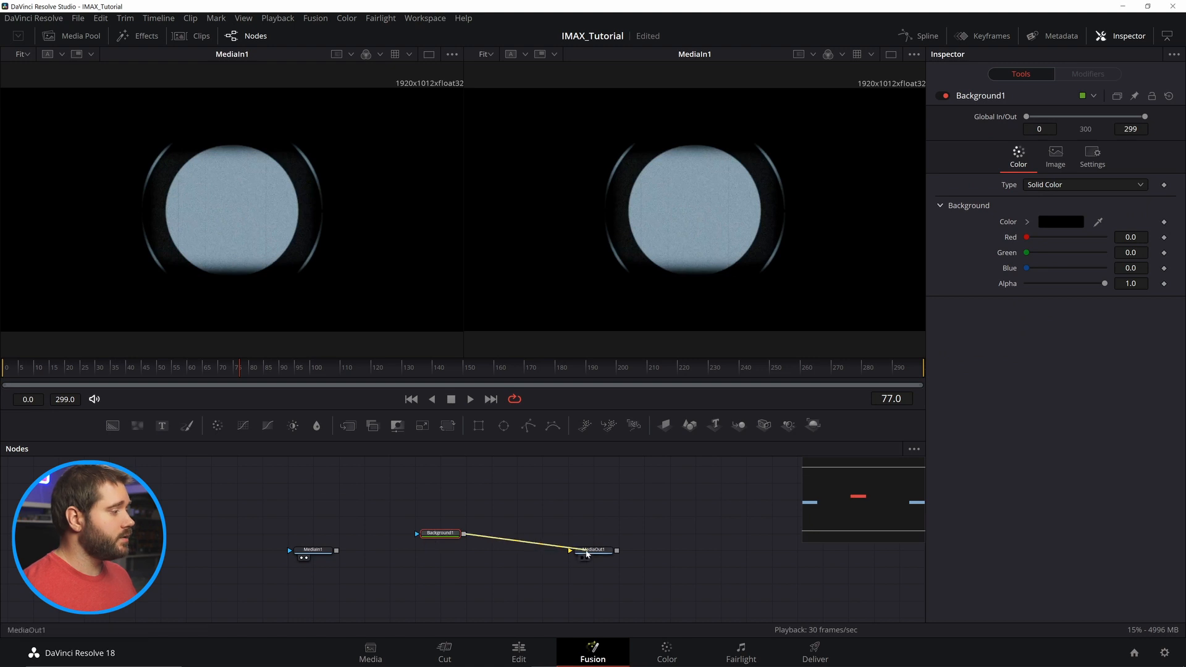
Move the MediaIn1 node away from the Background1–MediaOut1 connection and rename it REF
{"action": "left_click_drag", "start_coordinate": [310, 551], "coordinate": [259, 501]}
{"action": "key", "text": "F2"}
{"action": "type", "text": "REF"}
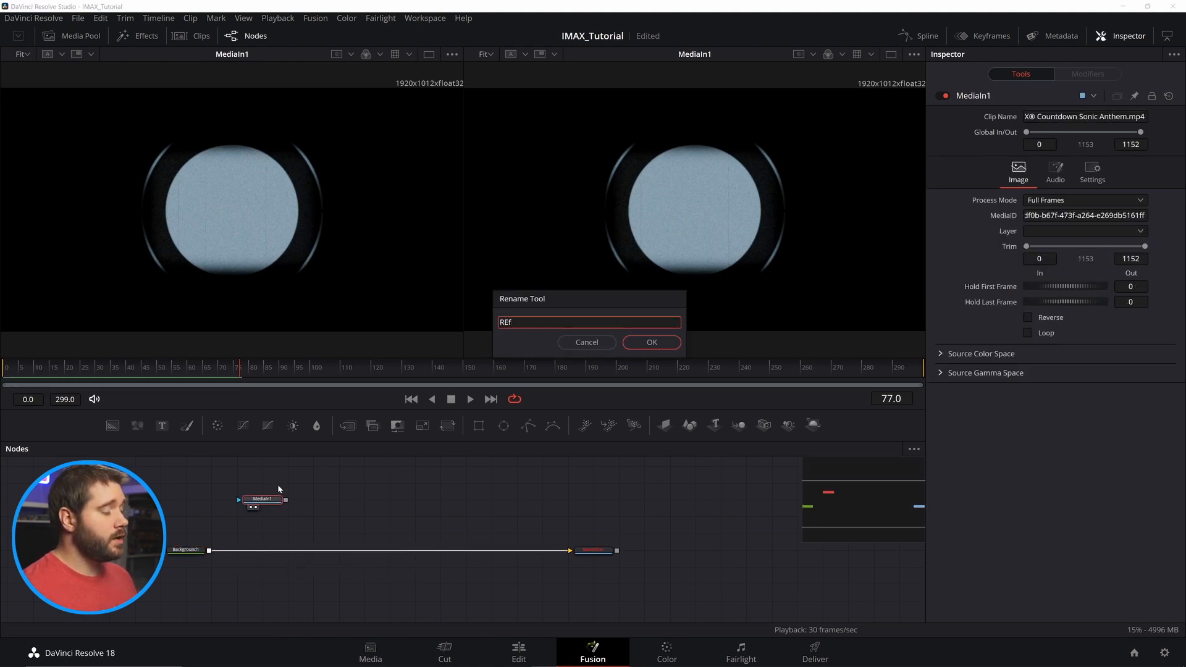
{"action": "key", "text": "Return"}
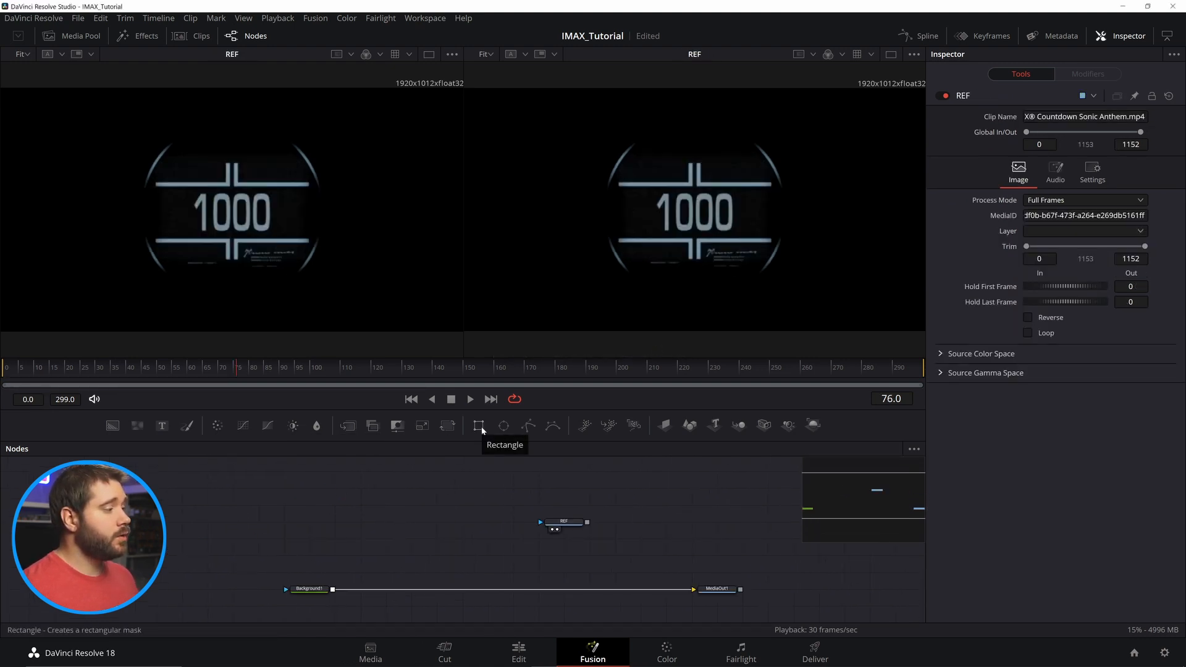
Add a Background node masked by a Rectangle, show it in the first viewer, and color it white with all channels at 1.0
{"action": "left_click", "coordinate": [479, 426]}
{"action": "left_click_drag", "start_coordinate": [331, 479], "coordinate": [361, 516]}
{"action": "left_click", "coordinate": [113, 425]}
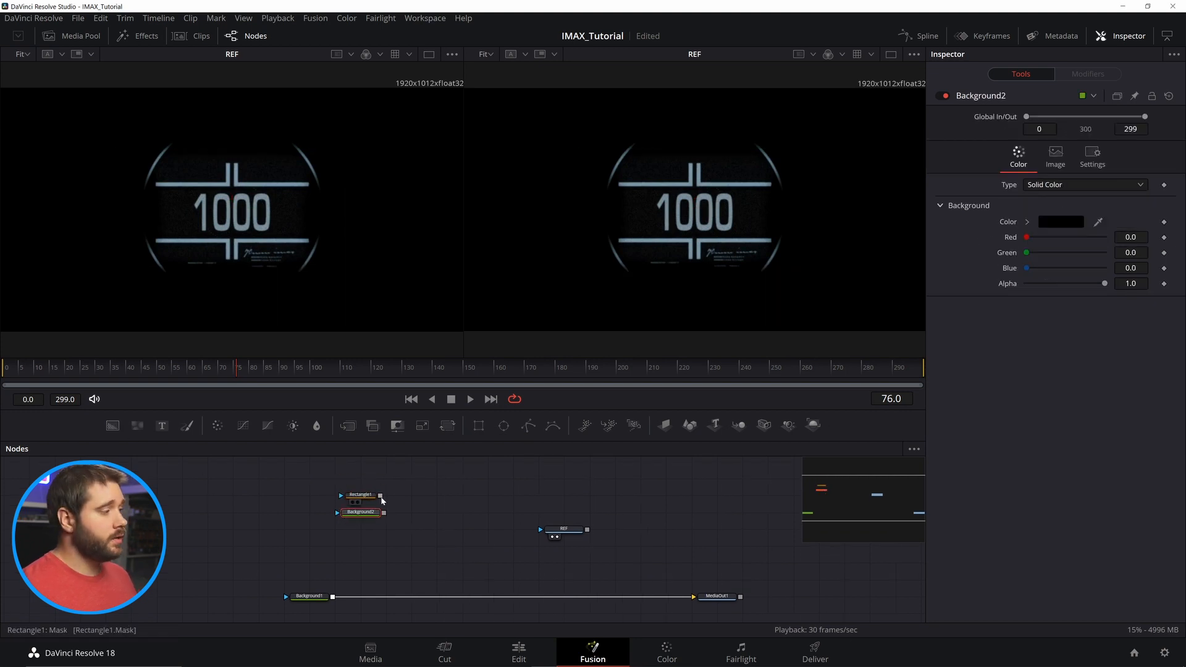
{"action": "key", "text": "1"}
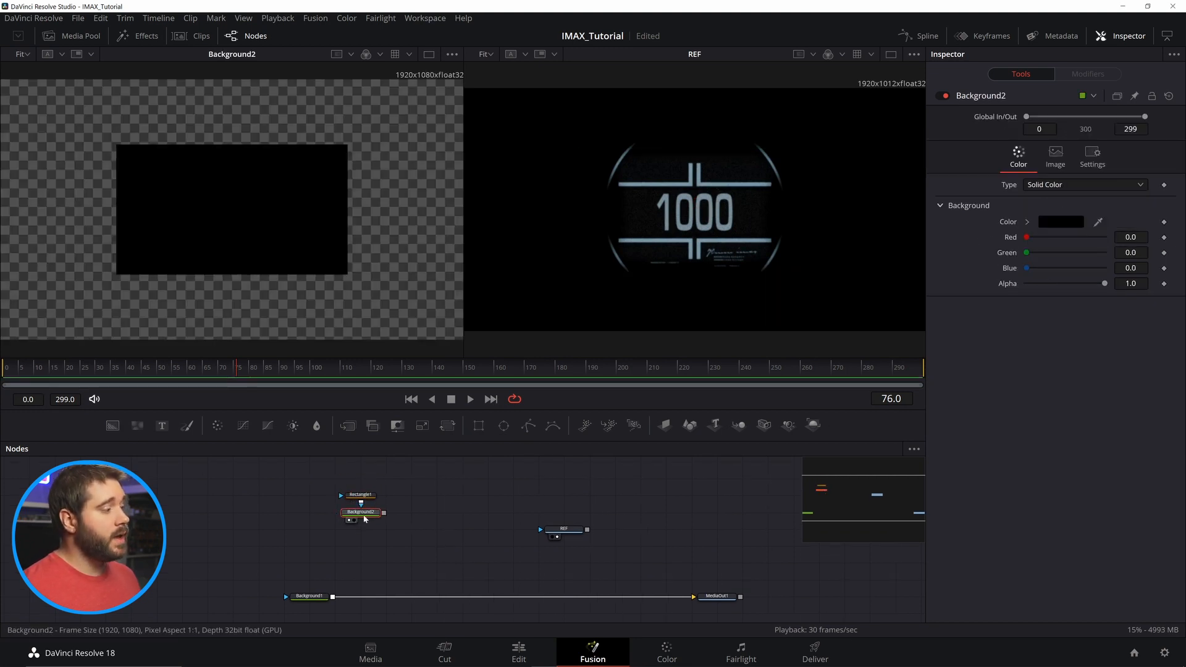
{"action": "left_click_drag", "start_coordinate": [1027, 237], "coordinate": [1108, 254]}
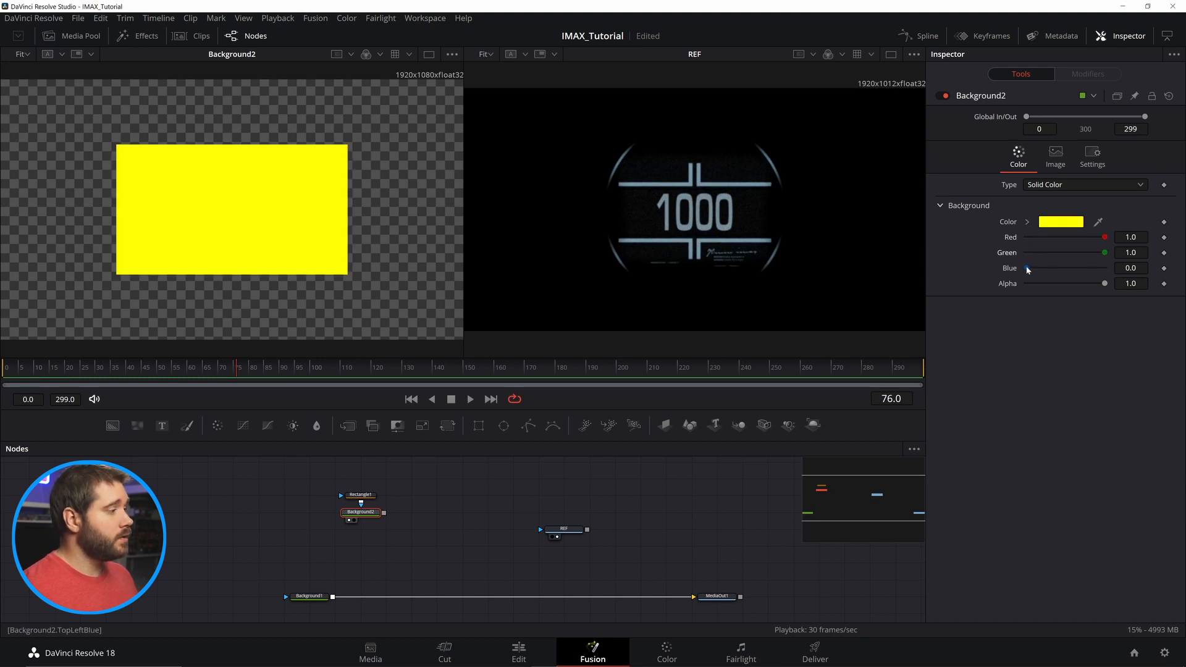
{"action": "left_click_drag", "start_coordinate": [1027, 269], "coordinate": [1107, 270]}
Turn the rectangle mask into an unfilled outline with border width 0.01, centered at about X 0.24, Y 0.68
{"action": "left_click", "coordinate": [364, 495]}
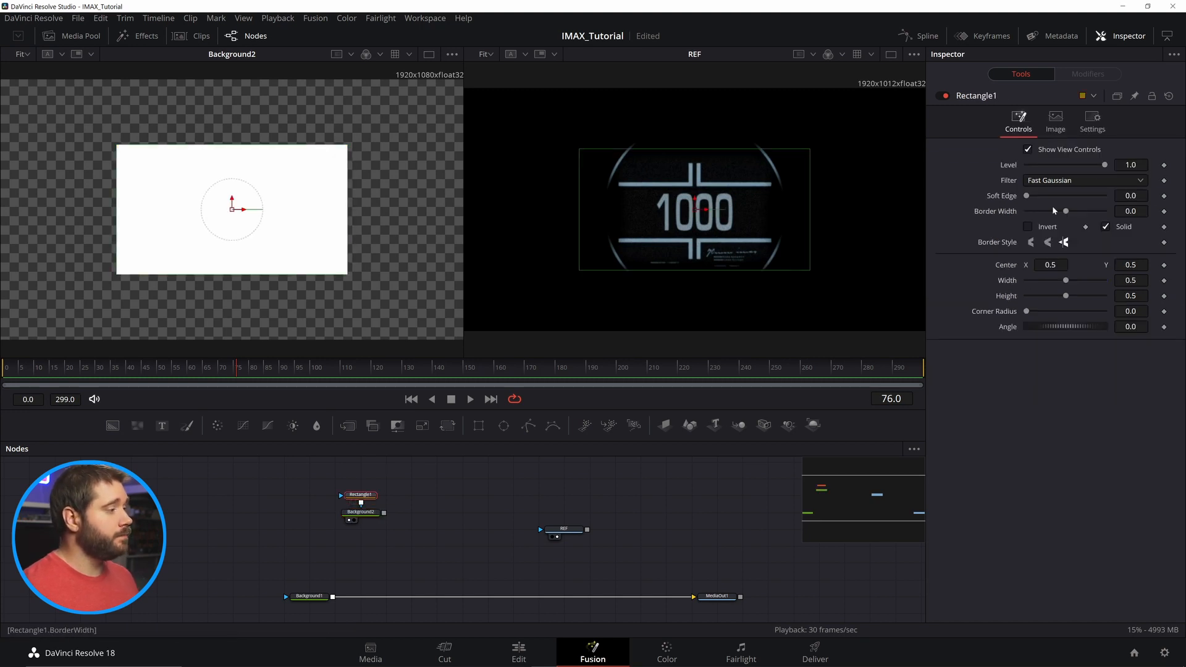
{"action": "left_click", "coordinate": [1106, 227]}
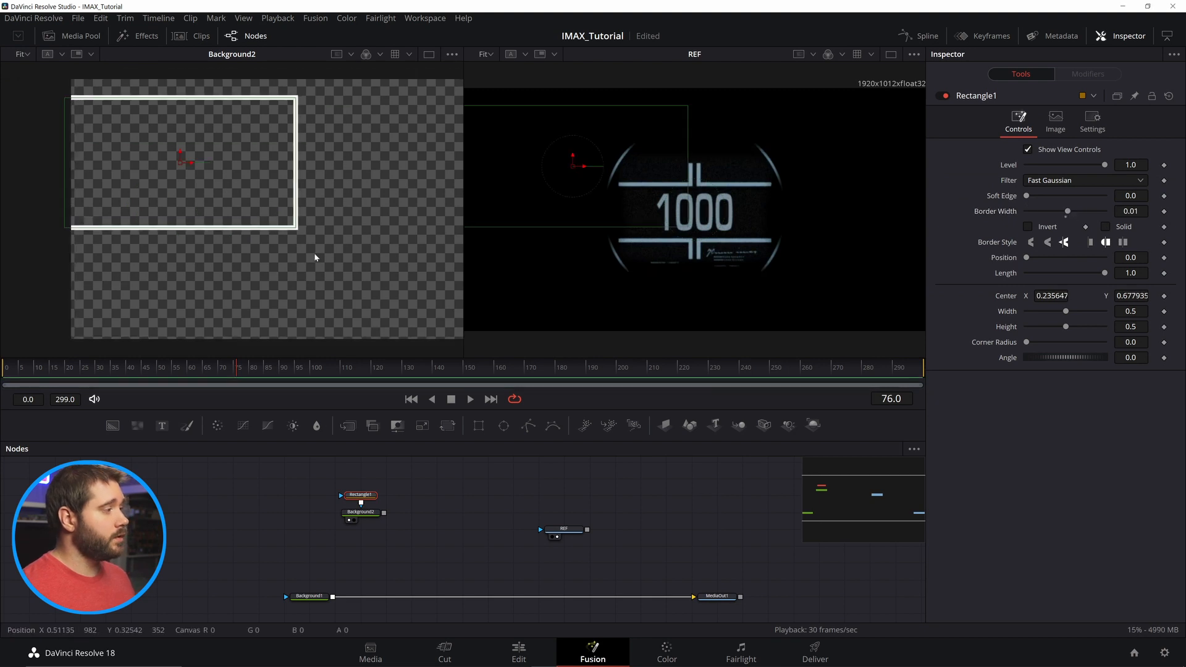
{"action": "left_click_drag", "start_coordinate": [315, 257], "coordinate": [300, 239]}
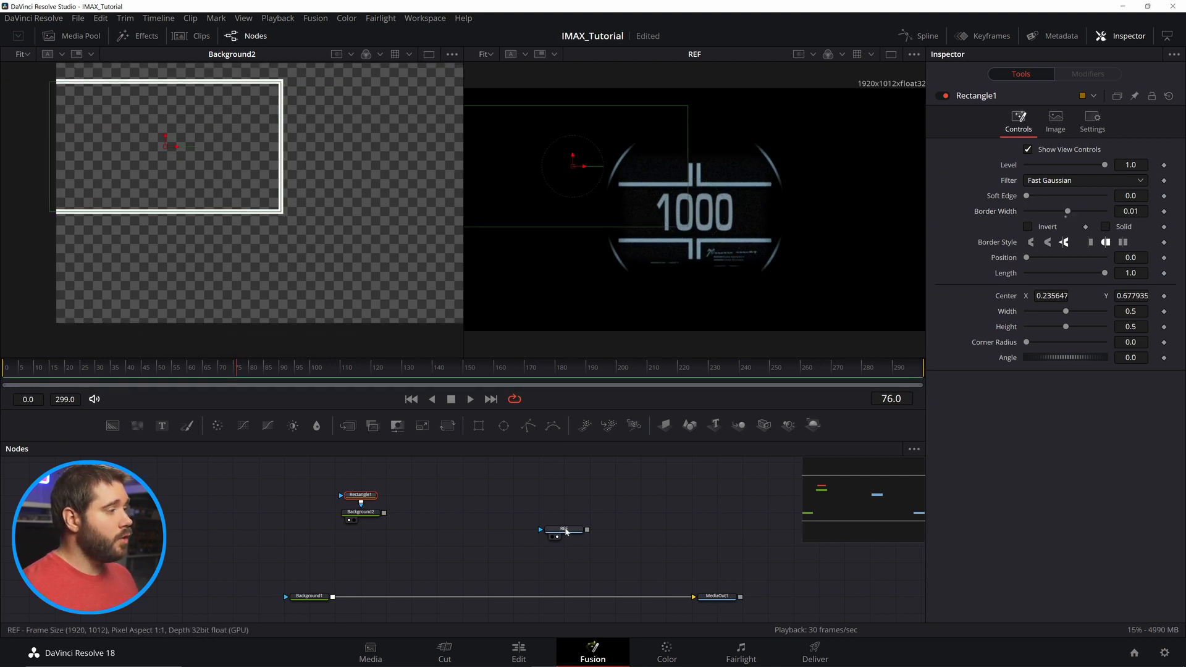
Merge the rectangle-masked background over the REF clip, view the merge in the first viewer, and insert a Transform node after REF
{"action": "left_click_drag", "start_coordinate": [561, 531], "coordinate": [385, 514]}
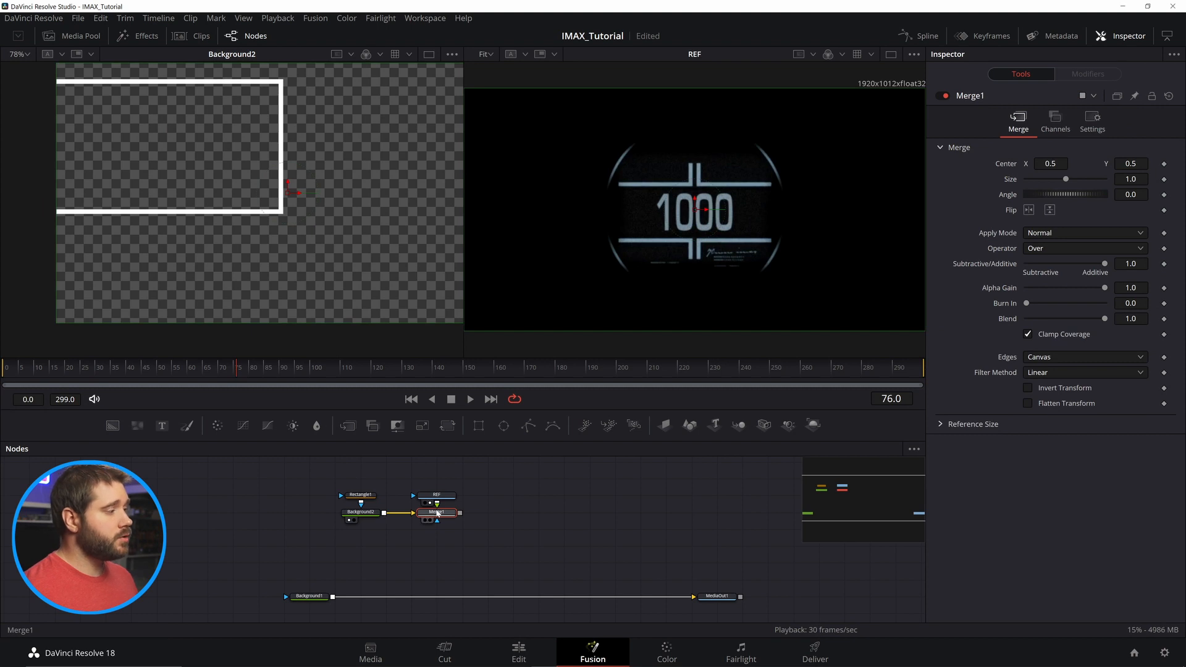
{"action": "key", "text": "1"}
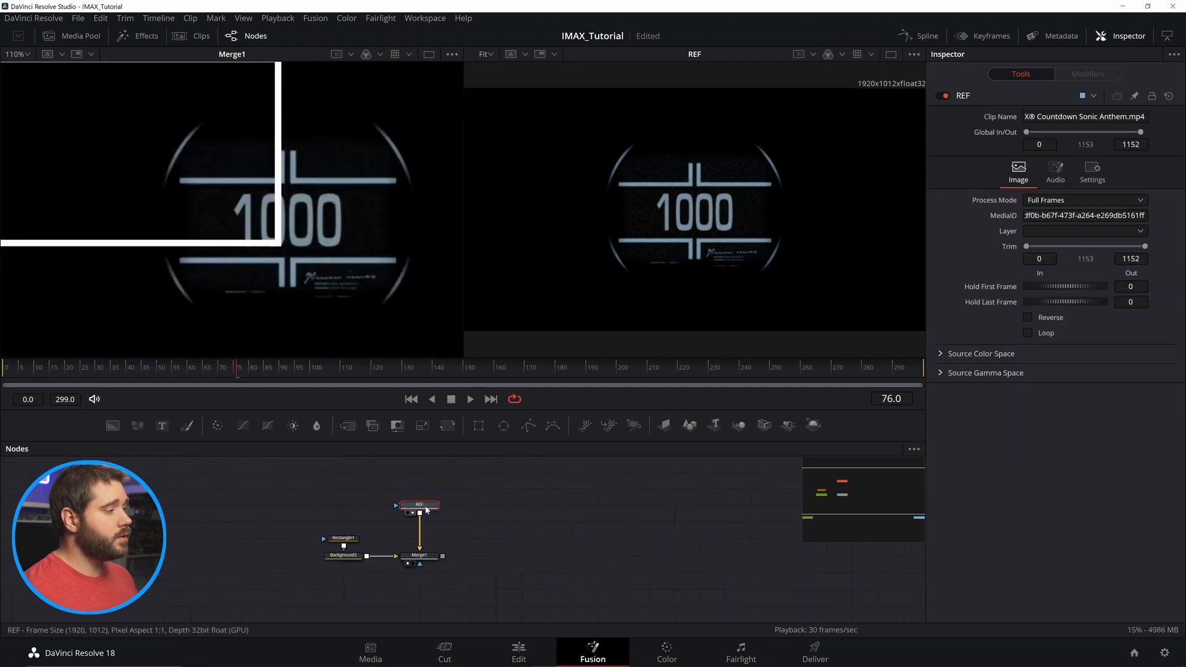
{"action": "key", "text": "shift+space"}
{"action": "type", "text": "tran"}
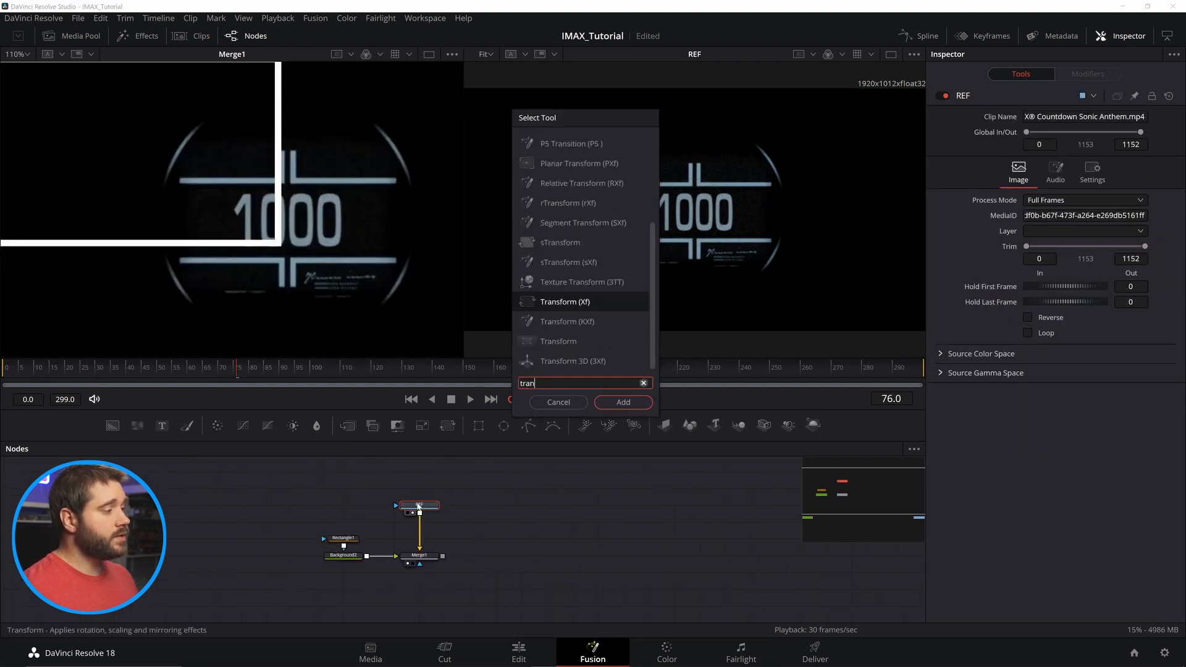
{"action": "key", "text": "Return"}
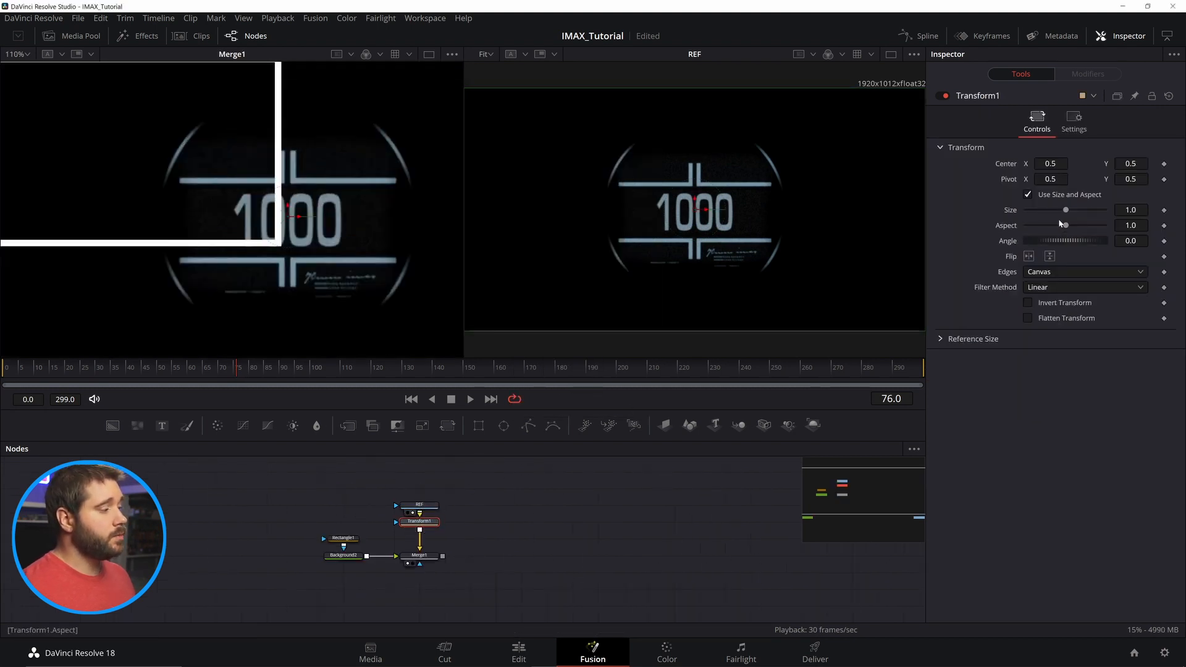
Set the size of the reference clip's Transform node to 2.0
{"action": "left_click_drag", "start_coordinate": [1068, 210], "coordinate": [1154, 211]}
{"action": "scroll", "coordinate": [407, 224], "scroll_direction": "down", "scroll_amount": 2}
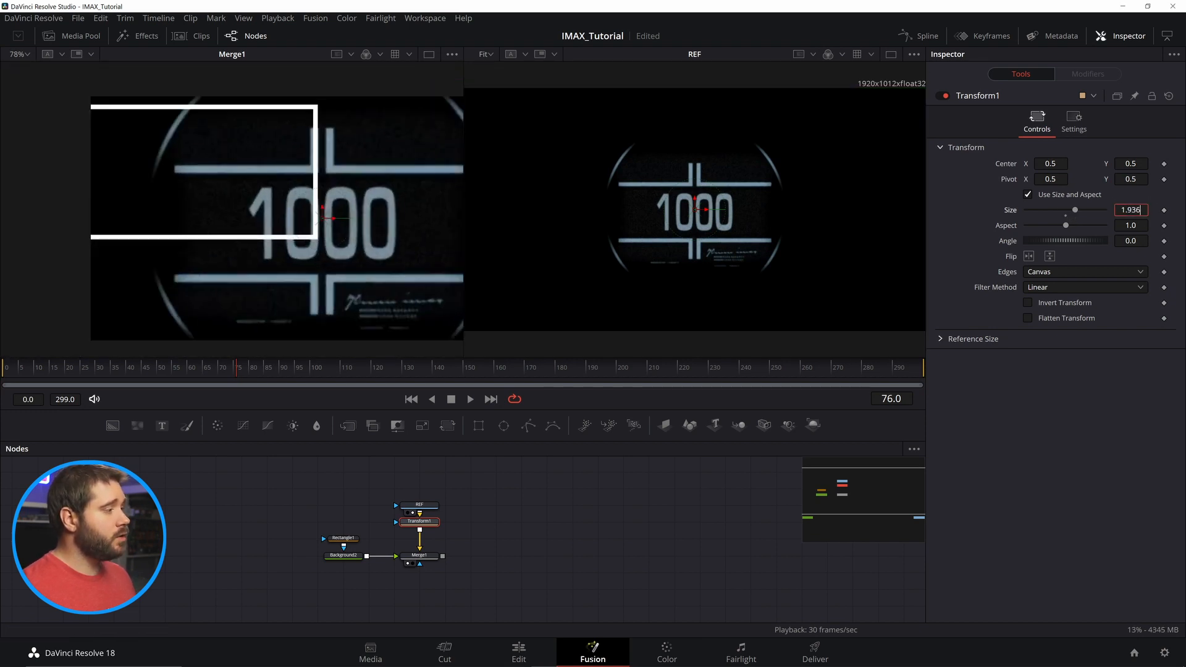
{"action": "type", "text": "2"}
{"action": "key", "text": "Tab"}
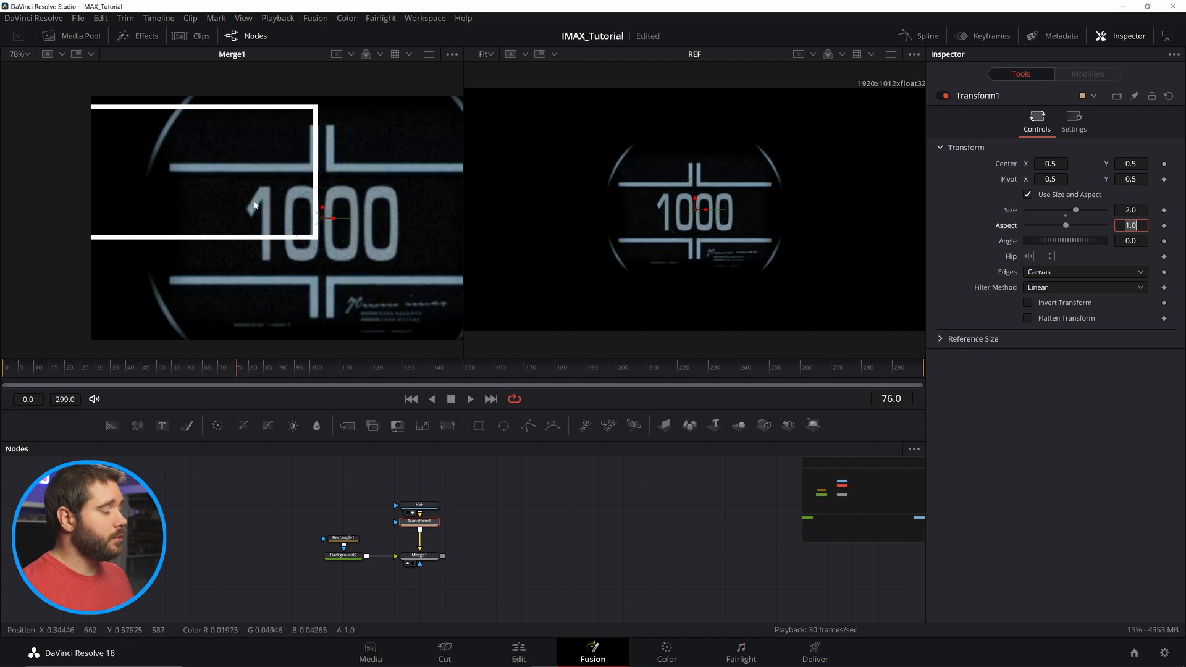
Align the rectangle outline's corner with the reference's upper line corner, at center X 0.232 and about Y 0.94
{"action": "left_click", "coordinate": [320, 206]}
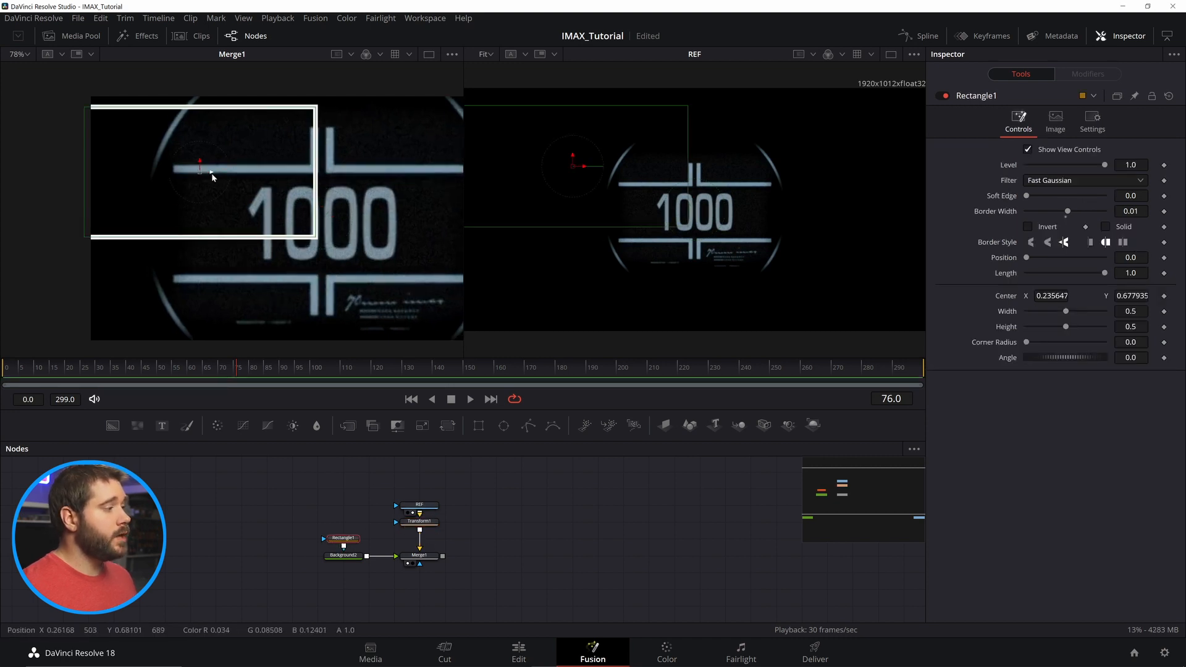
{"action": "left_click_drag", "start_coordinate": [211, 173], "coordinate": [210, 105]}
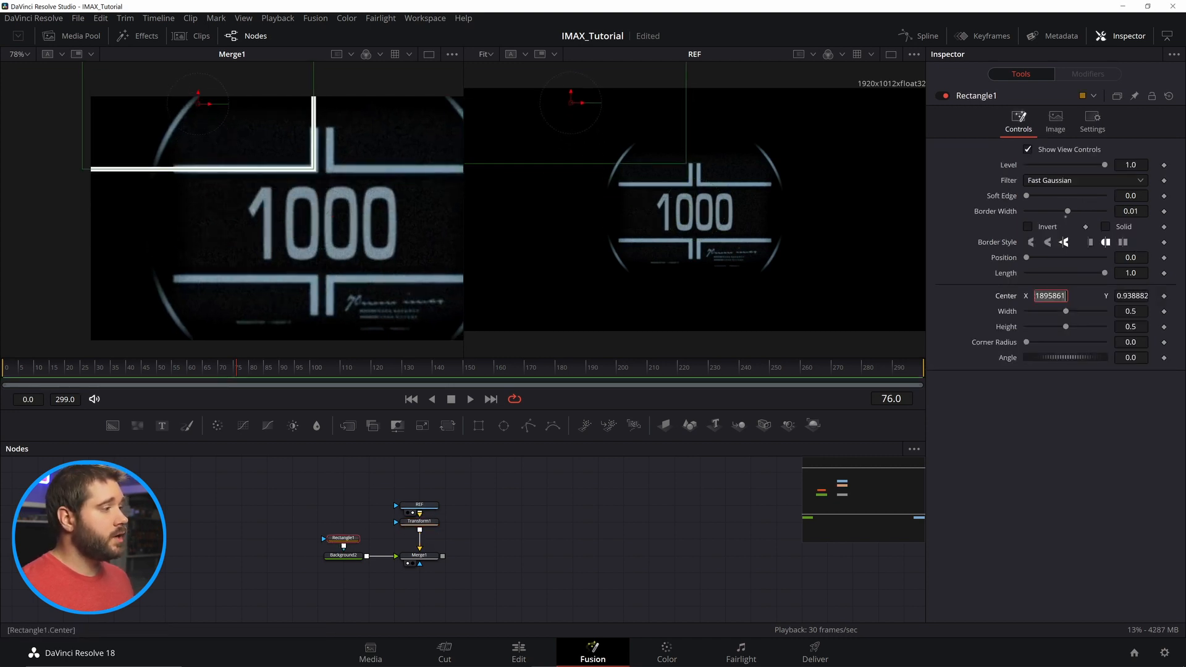
{"action": "type", "text": ".23"}
{"action": "key", "text": "Tab"}
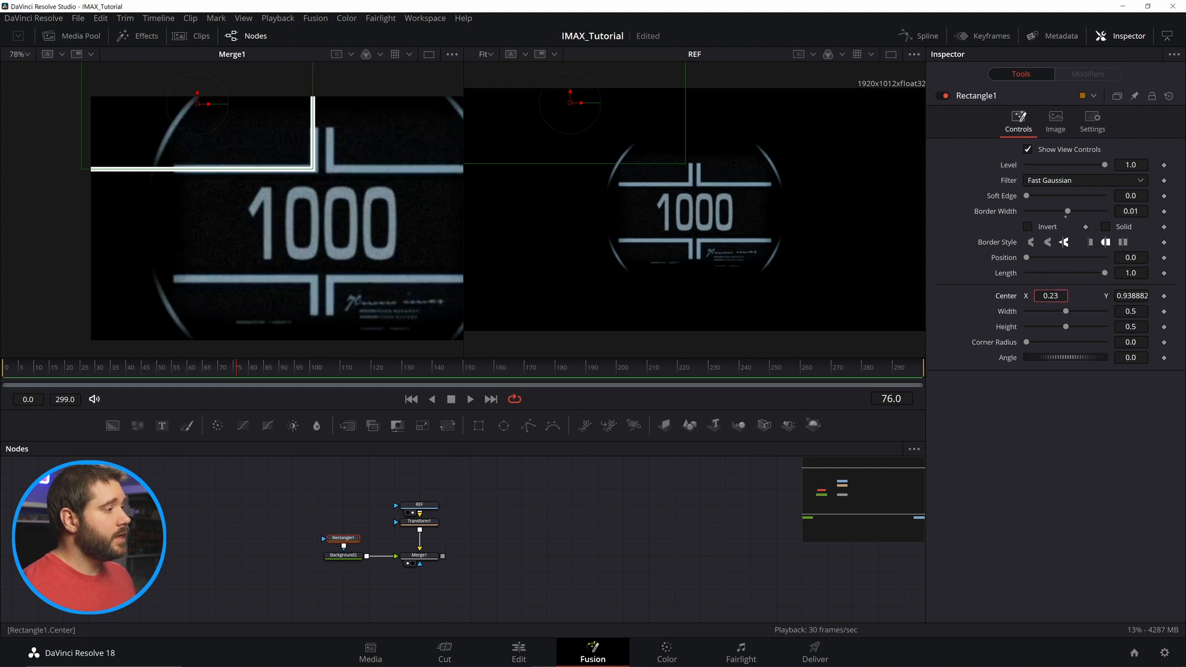
{"action": "type", "text": "2"}
{"action": "key", "text": "Tab"}
Set the rectangle outline's border width to 0.012
{"action": "left_click", "coordinate": [1140, 211]}
{"action": "type", "text": "2"}
{"action": "key", "text": "Tab"}
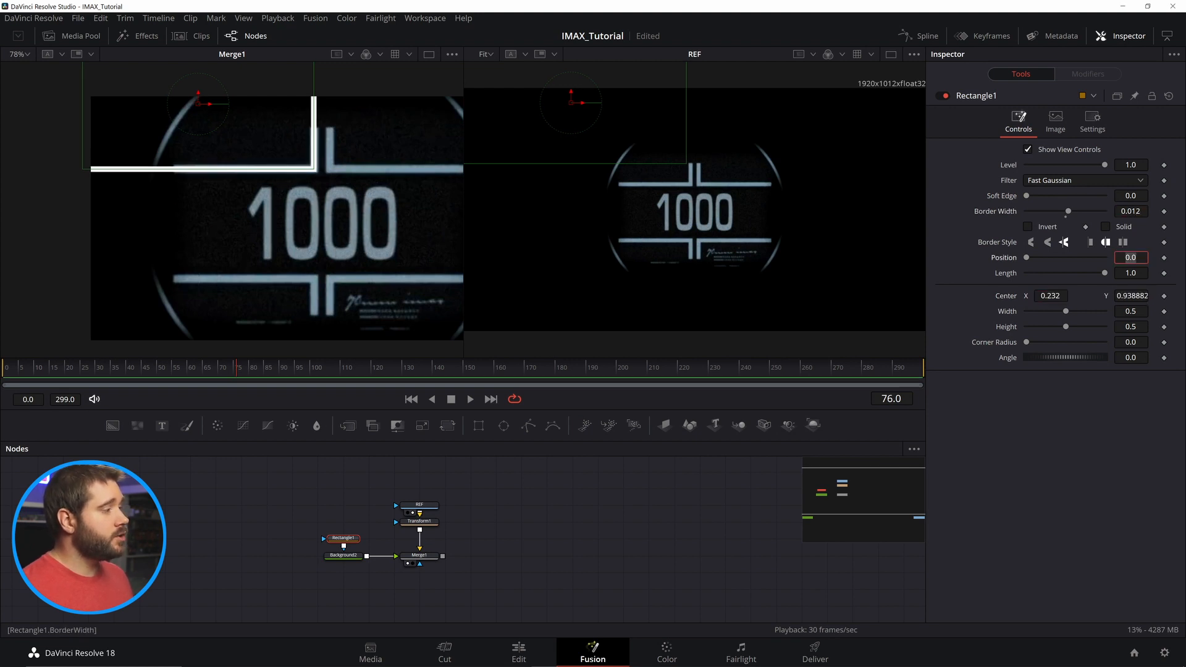
Trim the rectangle outline to match the reference lines with position 0.72 and length 0.244, and give its ends flat caps
{"action": "mouse_move", "coordinate": [1104, 272]}
{"action": "left_mouse_down"}
{"action": "mouse_move", "coordinate": [1050, 257]}
{"action": "mouse_move", "coordinate": [1086, 257]}
{"action": "left_mouse_up"}
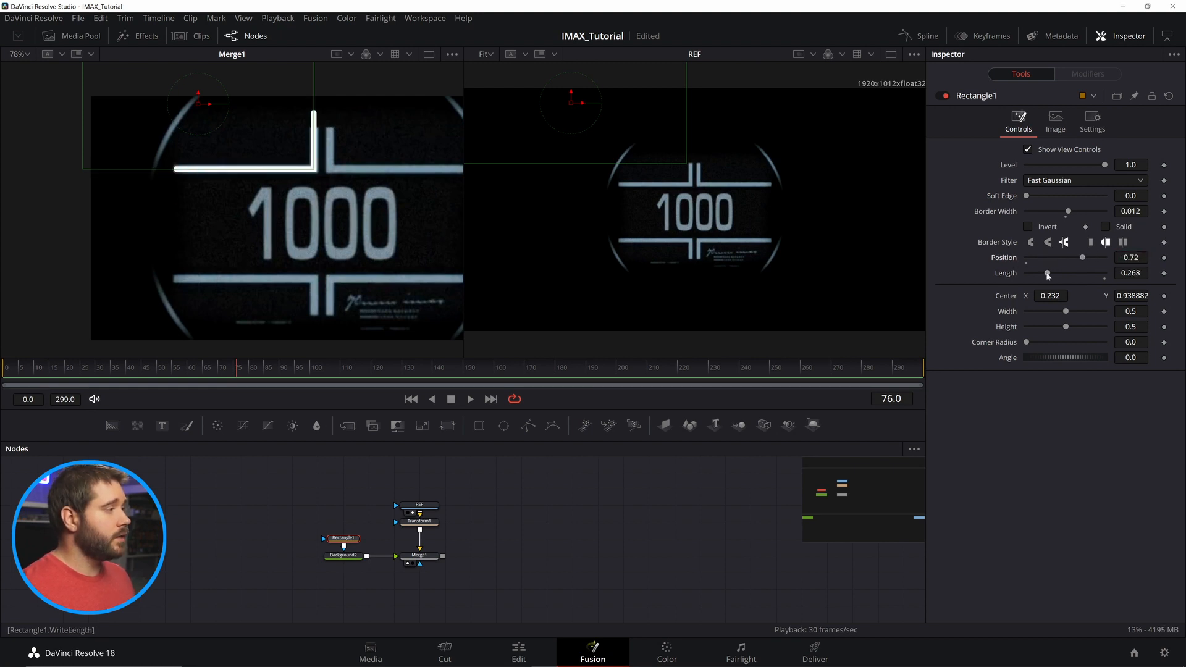
{"action": "left_click", "coordinate": [1123, 242]}
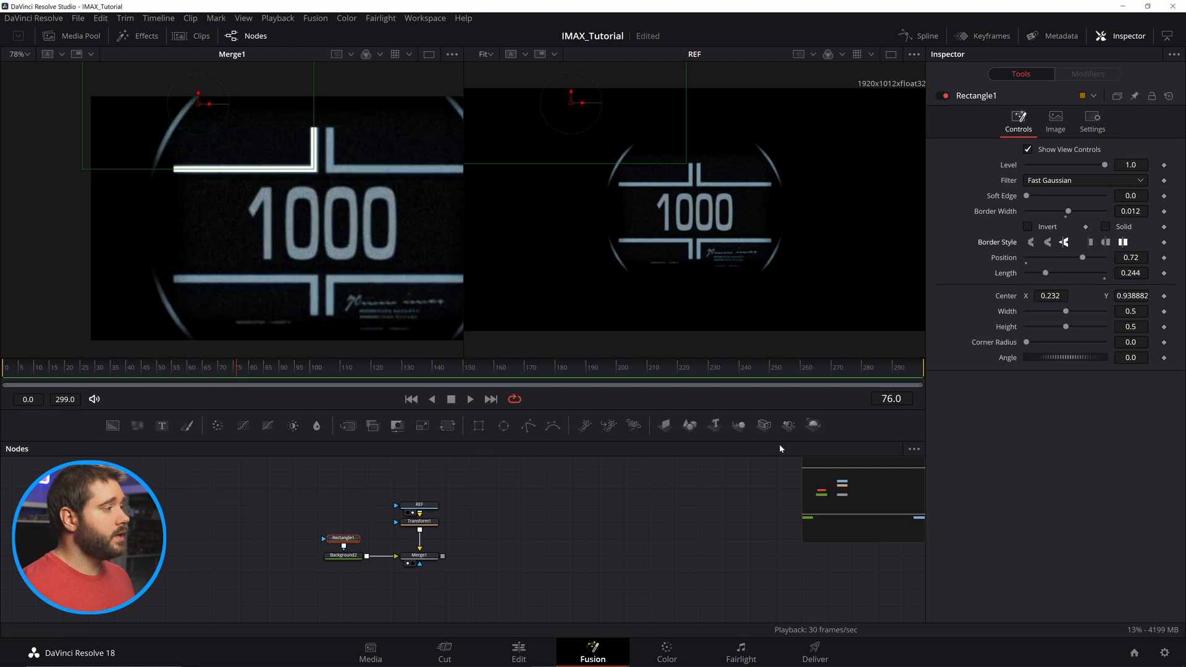
{"action": "left_click", "coordinate": [1092, 244]}
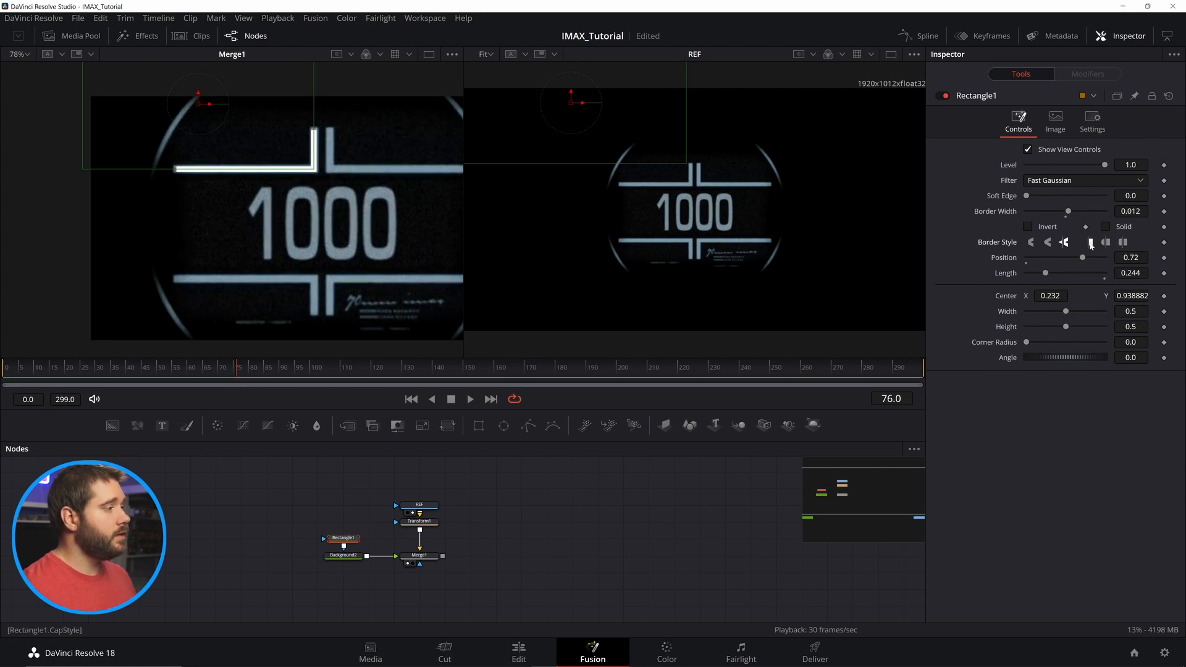
{"action": "left_click", "coordinate": [1125, 243]}
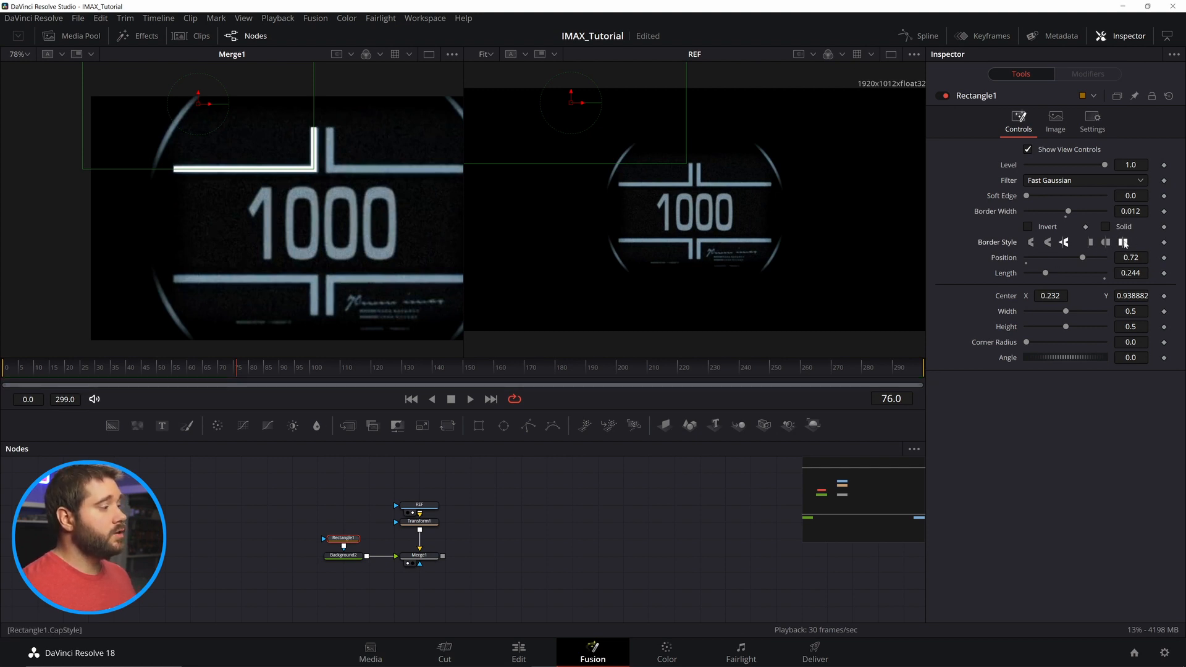
{"action": "left_click", "coordinate": [713, 499]}
Insert a Mirrors node between Rectangle1 and Background2, with Rectangle1 connected as its Source
{"action": "left_click_drag", "start_coordinate": [348, 540], "coordinate": [348, 492]}
{"action": "key", "text": "shift+space"}
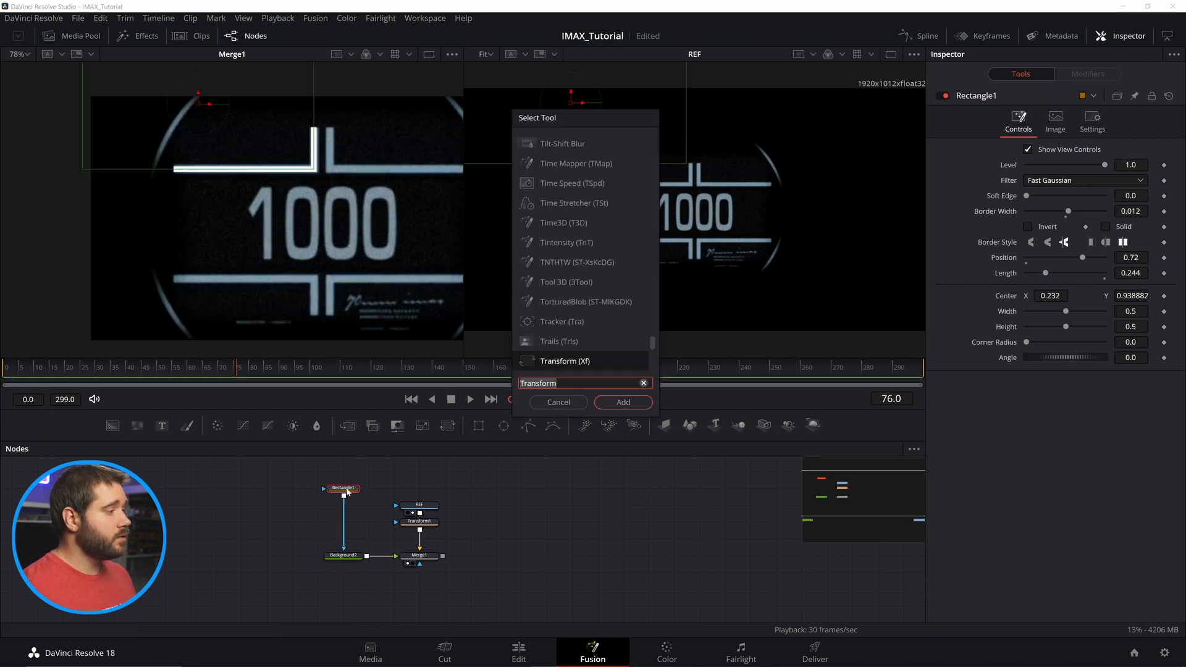
{"action": "type", "text": "mirro"}
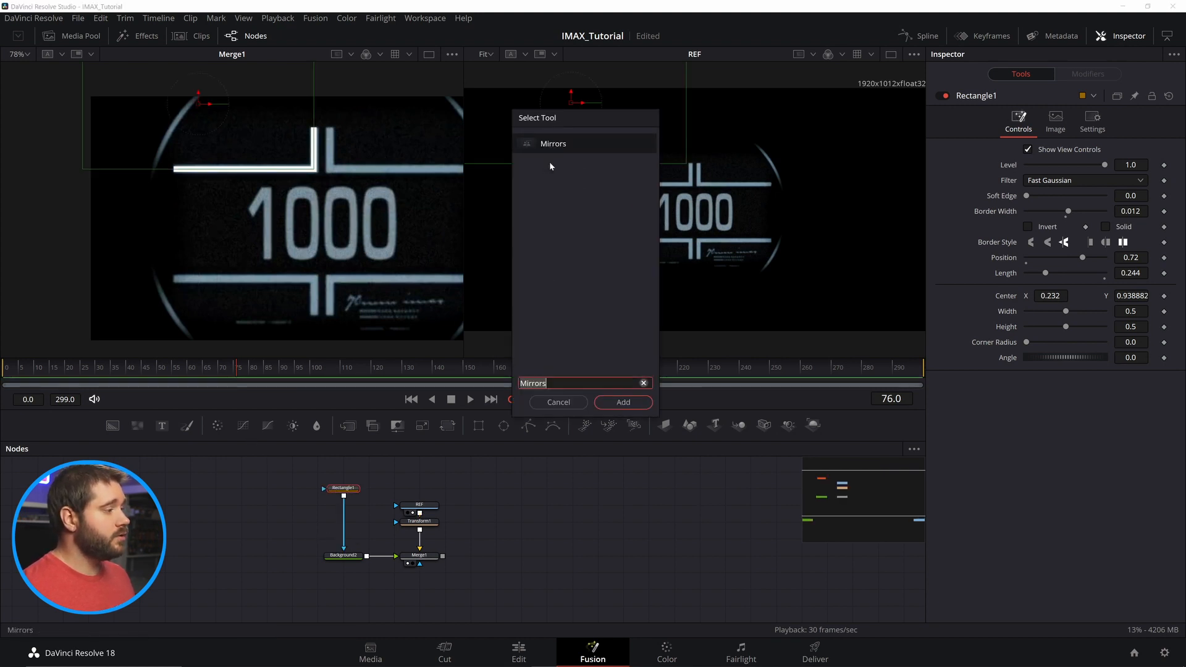
{"action": "key", "text": "Return"}
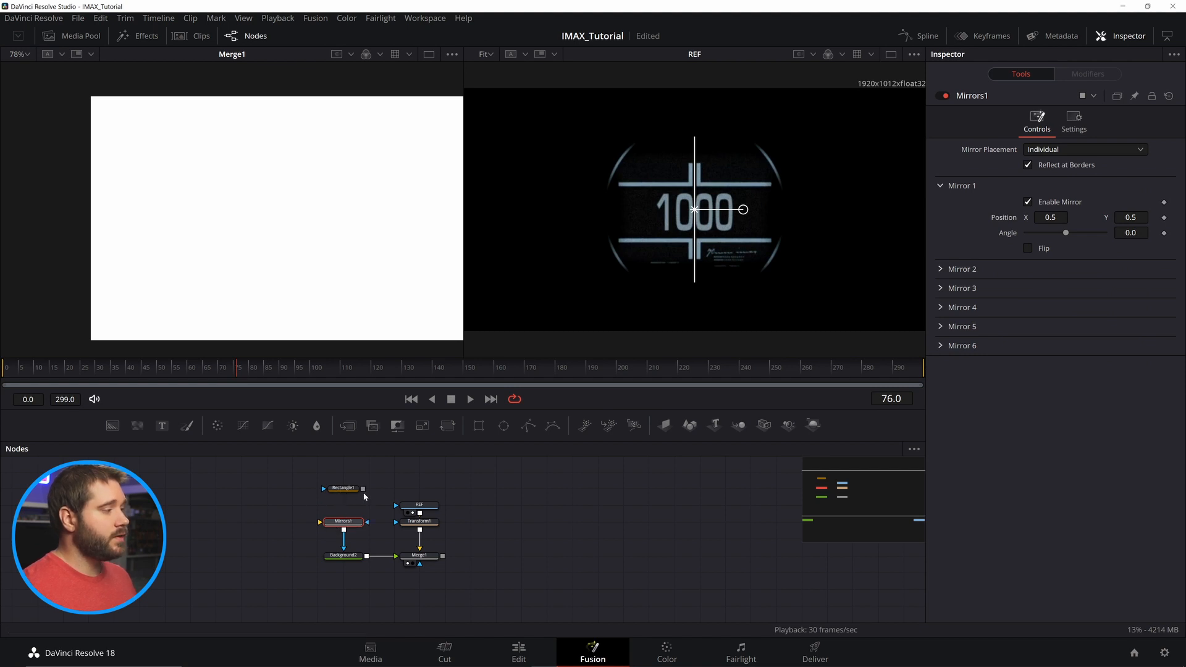
{"action": "left_click_drag", "start_coordinate": [301, 508], "coordinate": [333, 523]}
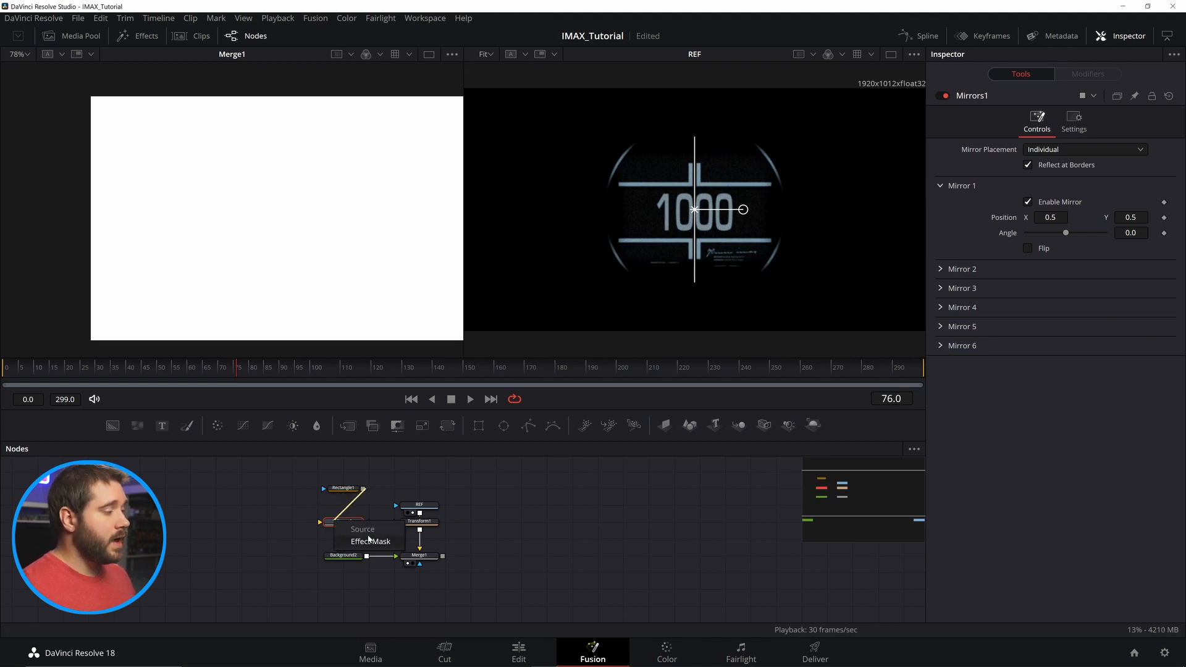
{"action": "left_click", "coordinate": [367, 533]}
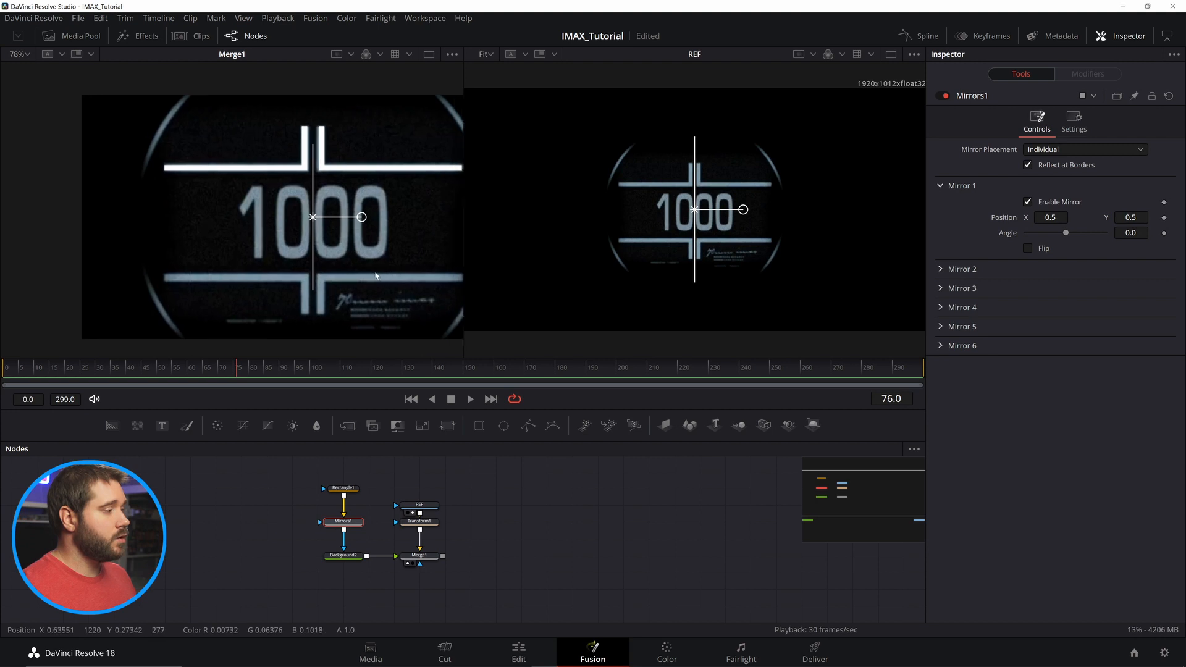
Enable Mirror 2 in the Mirrors node and set its angle to 90
{"action": "left_click", "coordinate": [937, 269]}
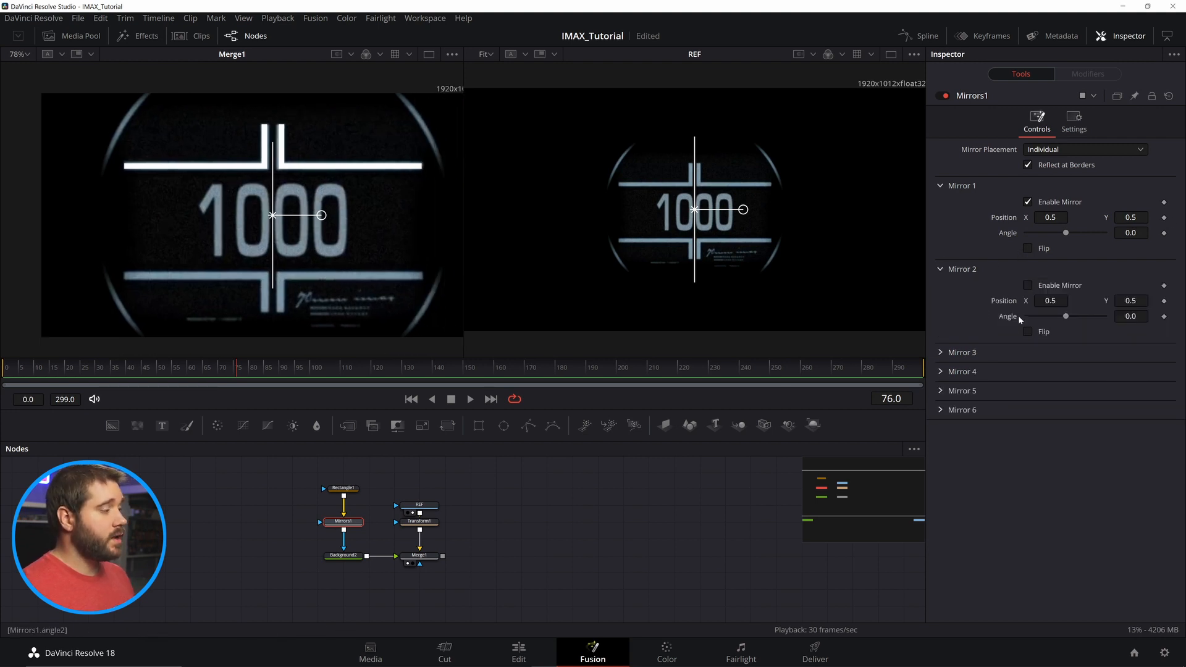
{"action": "left_click", "coordinate": [1028, 286]}
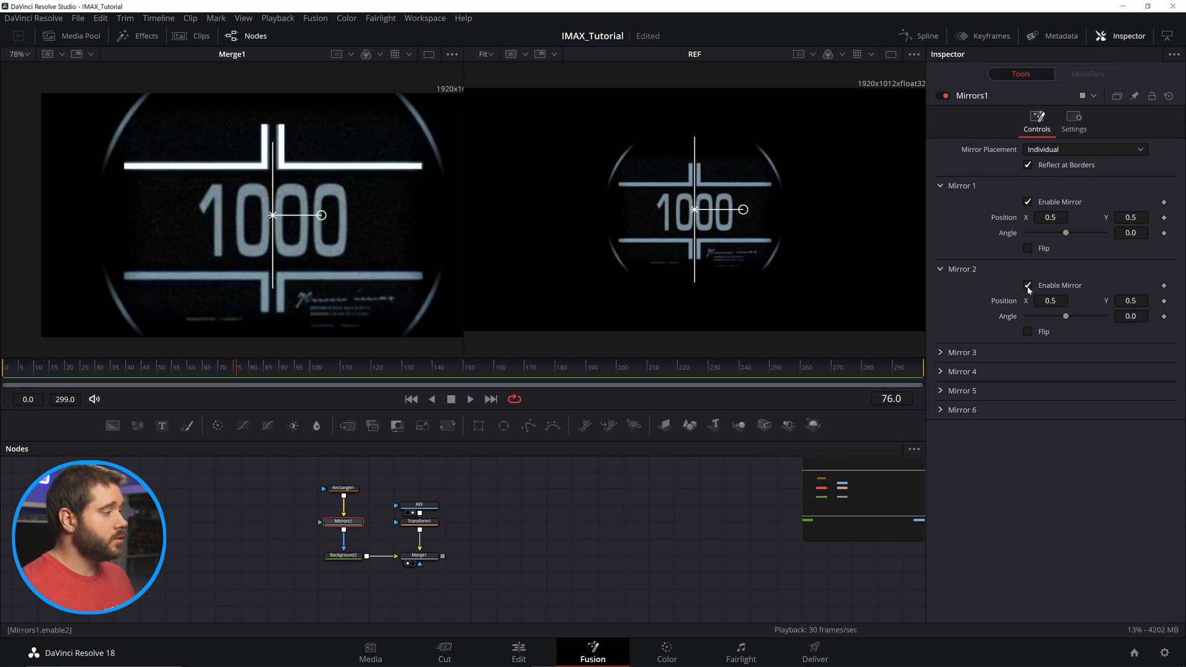
{"action": "left_click_drag", "start_coordinate": [321, 215], "coordinate": [274, 256]}
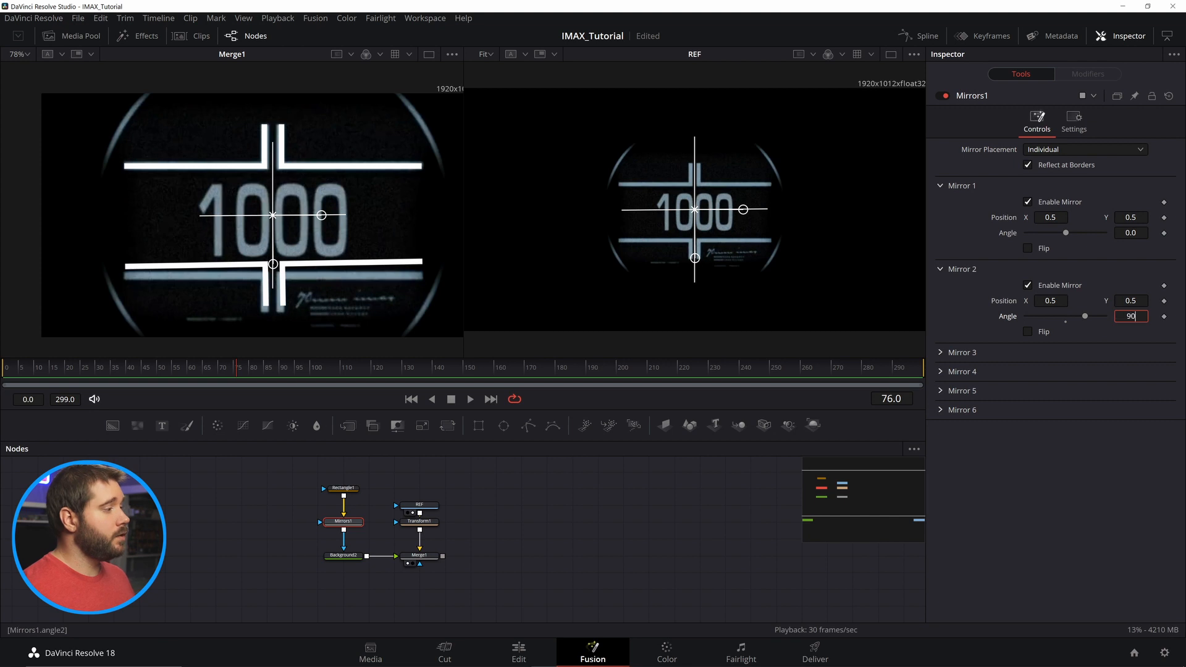
{"action": "key", "text": "Tab"}
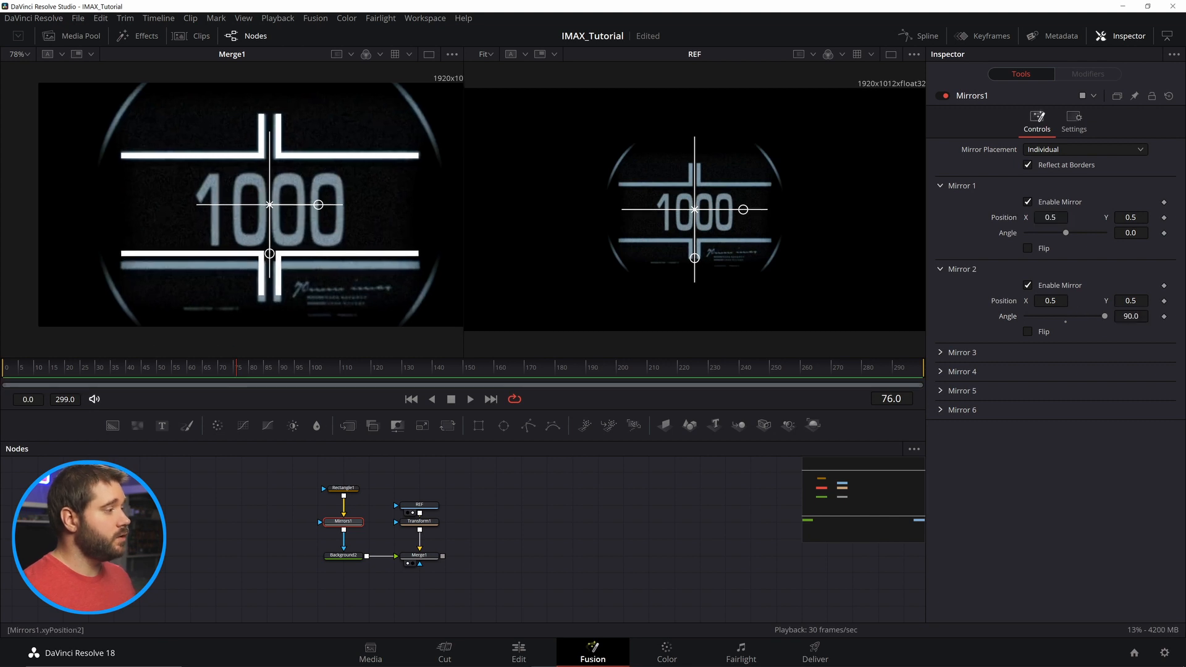
Adjust Mirror 2's Y position so the mirrored lines line up with the reference's lower lines
{"action": "left_click_drag", "start_coordinate": [1050, 301], "coordinate": [1045, 301]}
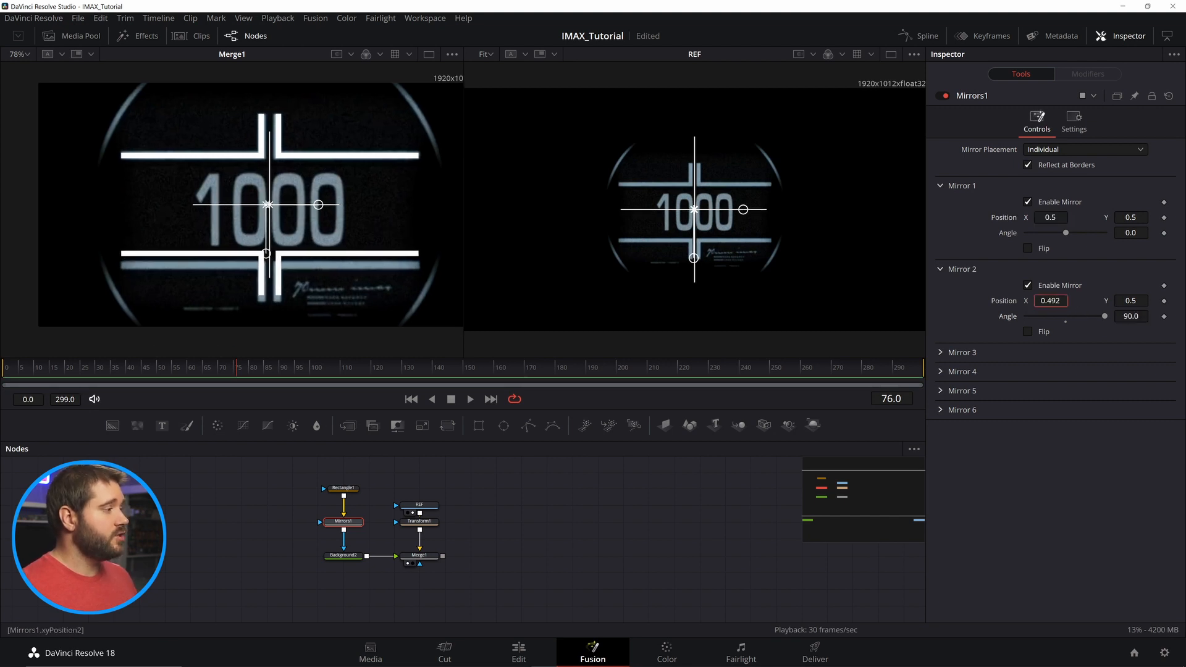
{"action": "key", "text": "ctrl+z"}
{"action": "left_click_drag", "start_coordinate": [1131, 301], "coordinate": [1117, 301]}
Move the Rectangle1, Mirrors1 and Background2 nodes aside together and add a Text+ node
{"action": "left_click_drag", "start_coordinate": [238, 488], "coordinate": [358, 602]}
{"action": "left_click_drag", "start_coordinate": [342, 561], "coordinate": [177, 588]}
{"action": "key", "text": "shift+space"}
{"action": "type", "text": "text"}
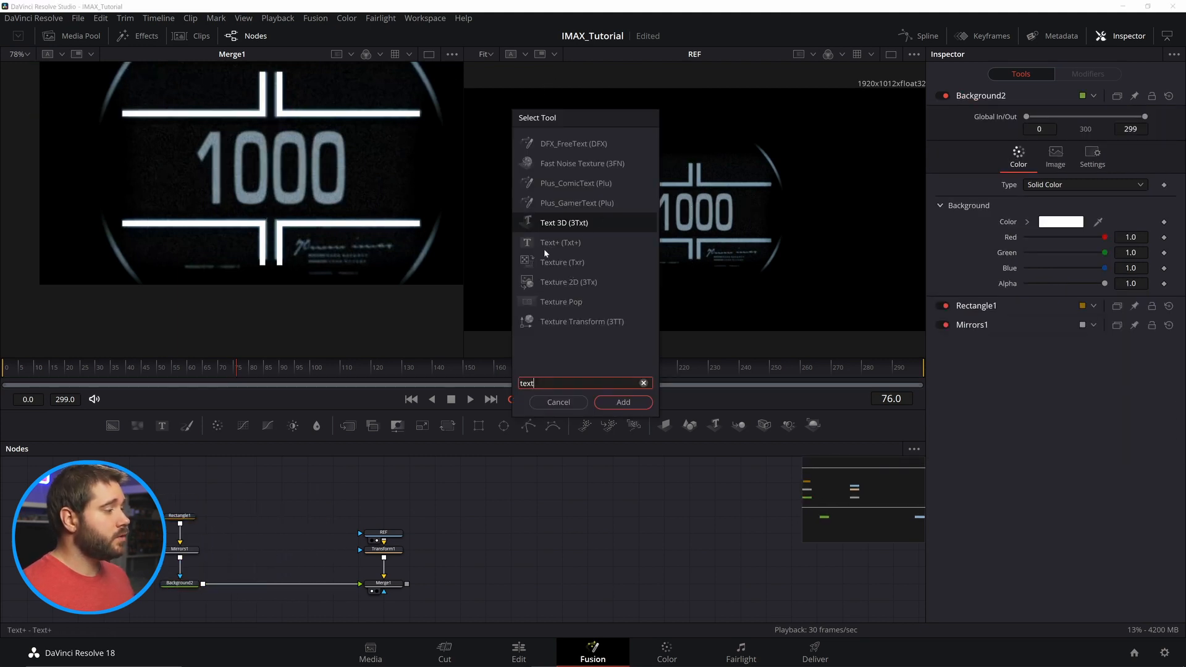
{"action": "type", "text": "+"}
{"action": "left_click", "coordinate": [629, 404]}
Merge the Text+ node over Background2 and set its text to 1000
{"action": "left_click_drag", "start_coordinate": [505, 499], "coordinate": [226, 534]}
{"action": "left_click_drag", "start_coordinate": [254, 534], "coordinate": [203, 585]}
{"action": "left_click", "coordinate": [230, 533]}
{"action": "type", "text": "1000"}
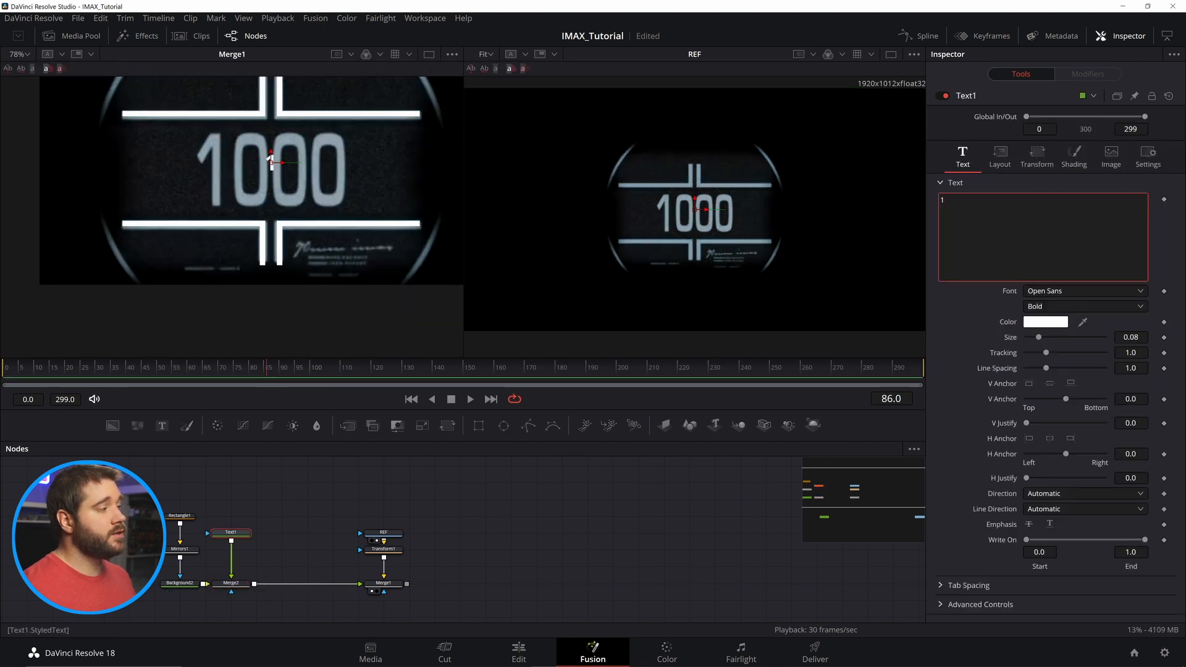
{"action": "left_click", "coordinate": [1121, 291]}
{"action": "scroll", "coordinate": [1099, 309], "scroll_direction": "up", "scroll_amount": 3}
{"action": "key", "text": "Escape"}
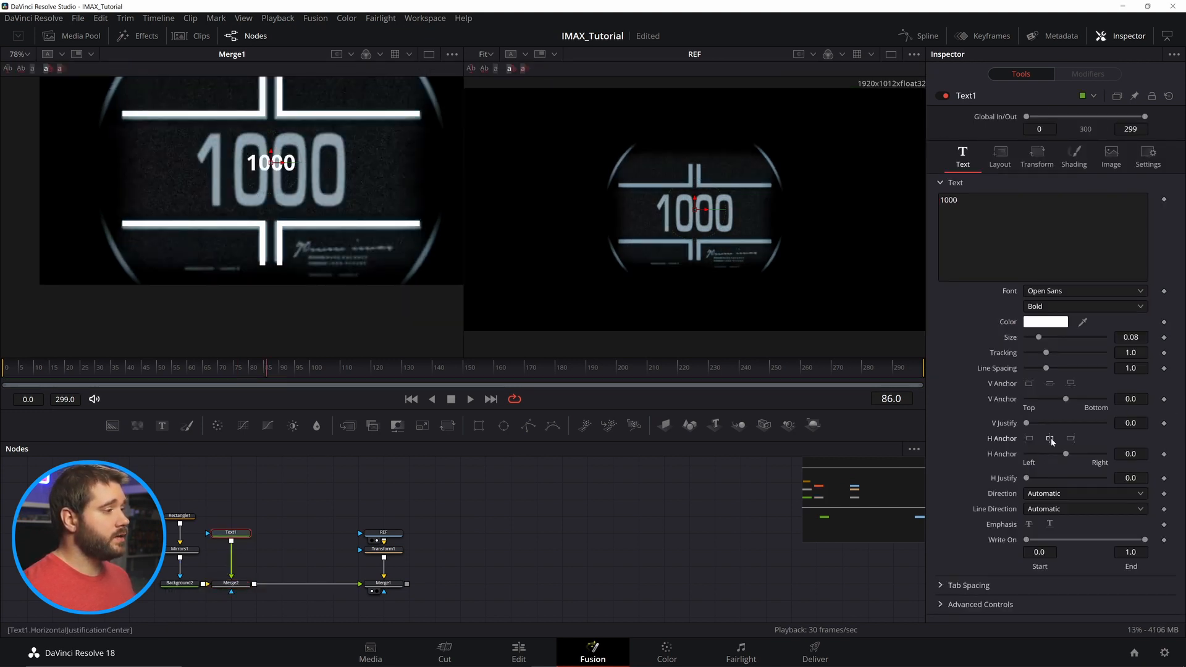
Match the 1000 text to the reference by setting its size to 0.26 and tracking to 0.93
{"action": "left_click_drag", "start_coordinate": [1039, 338], "coordinate": [1083, 343]}
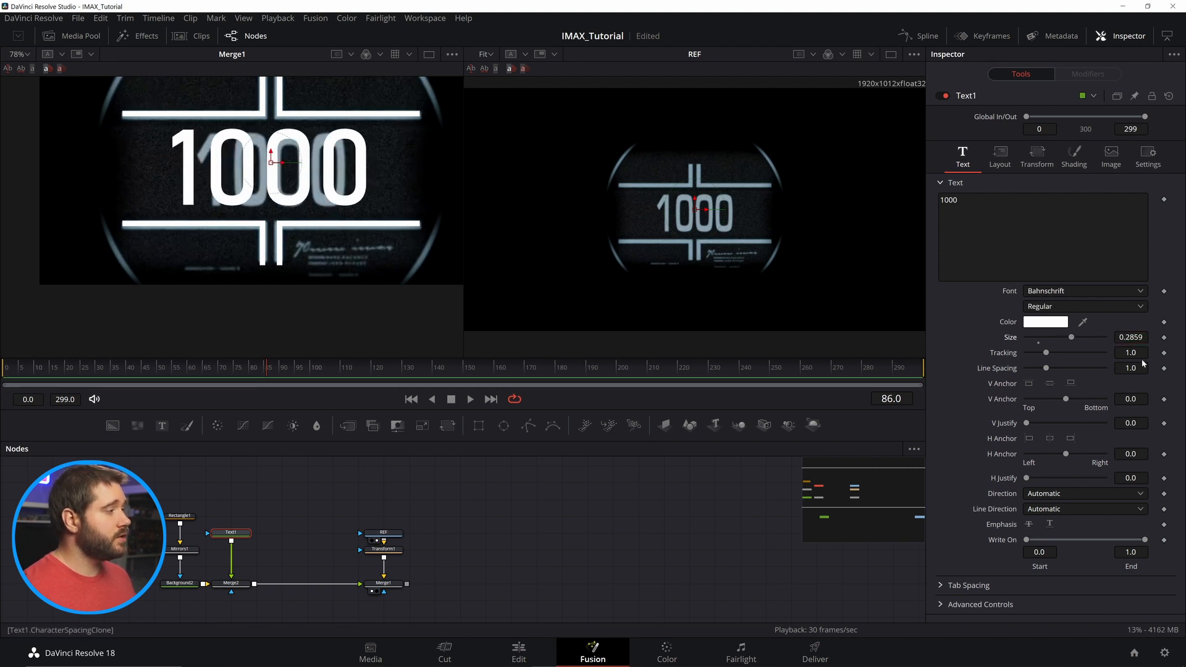
{"action": "left_click_drag", "start_coordinate": [1131, 353], "coordinate": [1089, 354]}
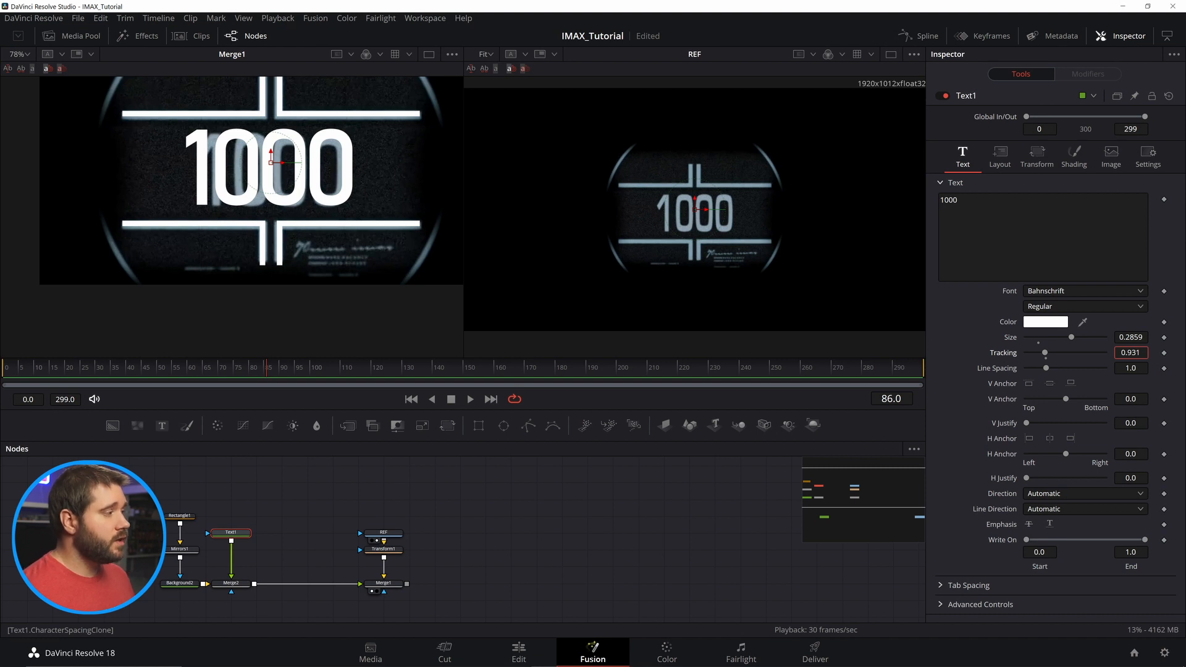
{"action": "left_click_drag", "start_coordinate": [1130, 337], "coordinate": [1109, 337]}
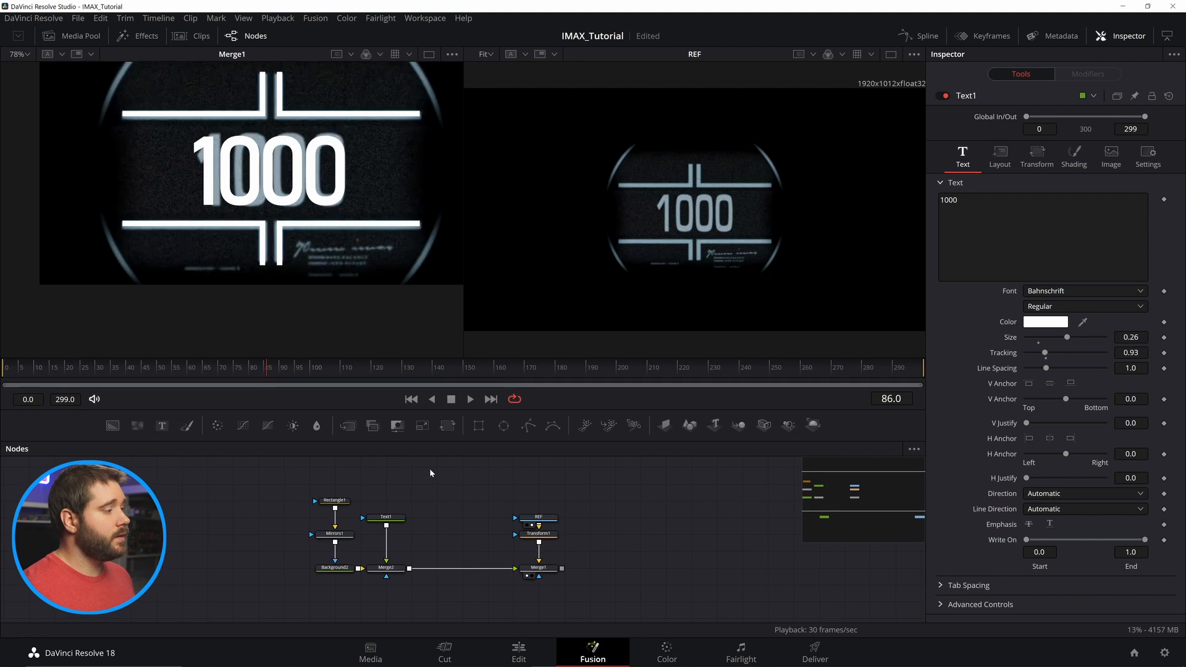
Move the Rectangle1, Mirrors1, Background2, Text1 and Merge2 nodes together farther away from the REF and Merge1 nodes
{"action": "left_click_drag", "start_coordinate": [434, 469], "coordinate": [212, 588]}
{"action": "left_click_drag", "start_coordinate": [396, 569], "coordinate": [294, 568]}
{"action": "left_click", "coordinate": [376, 561]}
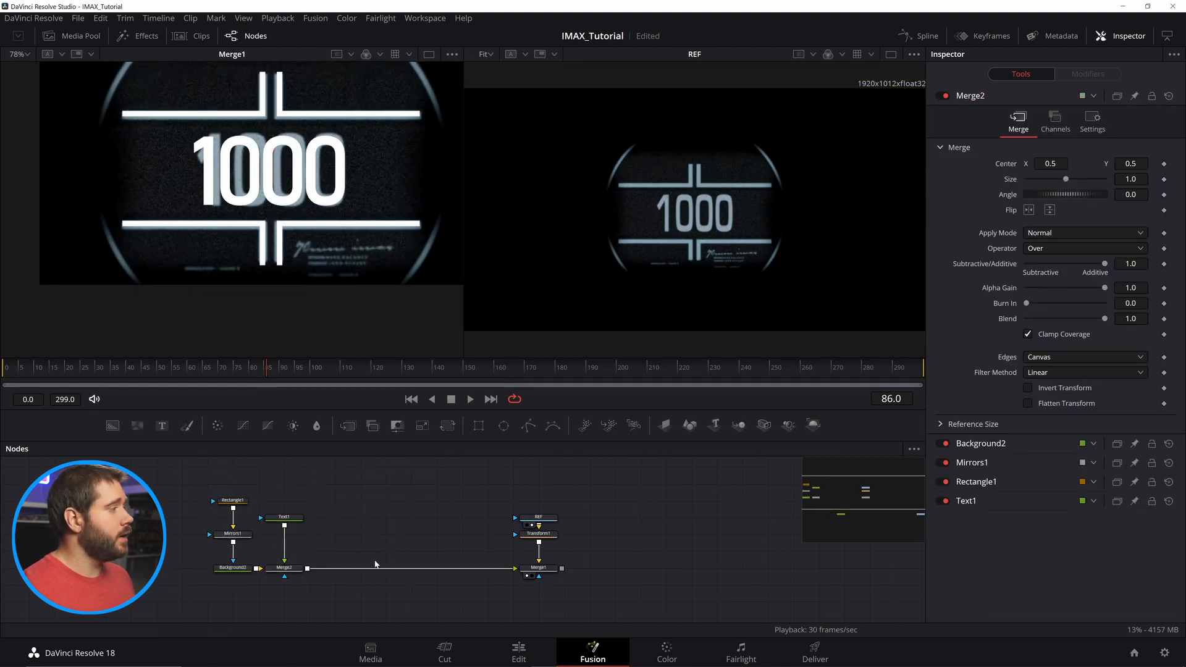
Add an Underlay to the node graph and place it beside the line and text nodes
{"action": "scroll", "coordinate": [376, 561], "scroll_direction": "down", "scroll_amount": 3}
{"action": "key", "text": "shift+space"}
{"action": "type", "text": "under"}
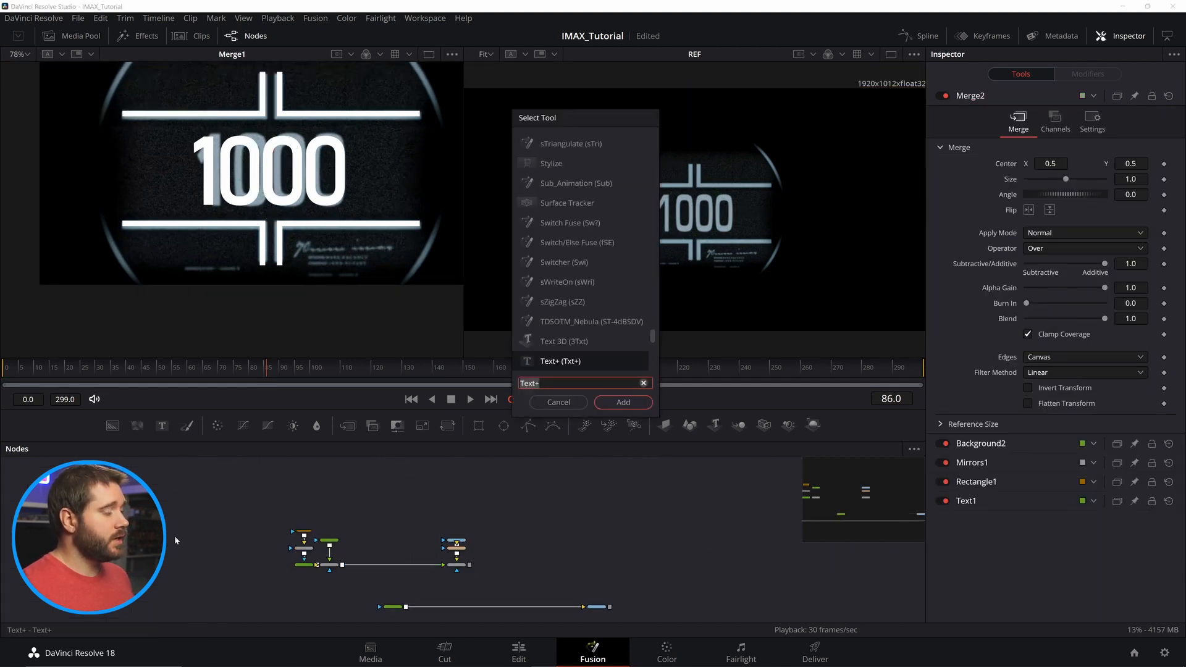
{"action": "double_click", "coordinate": [580, 150]}
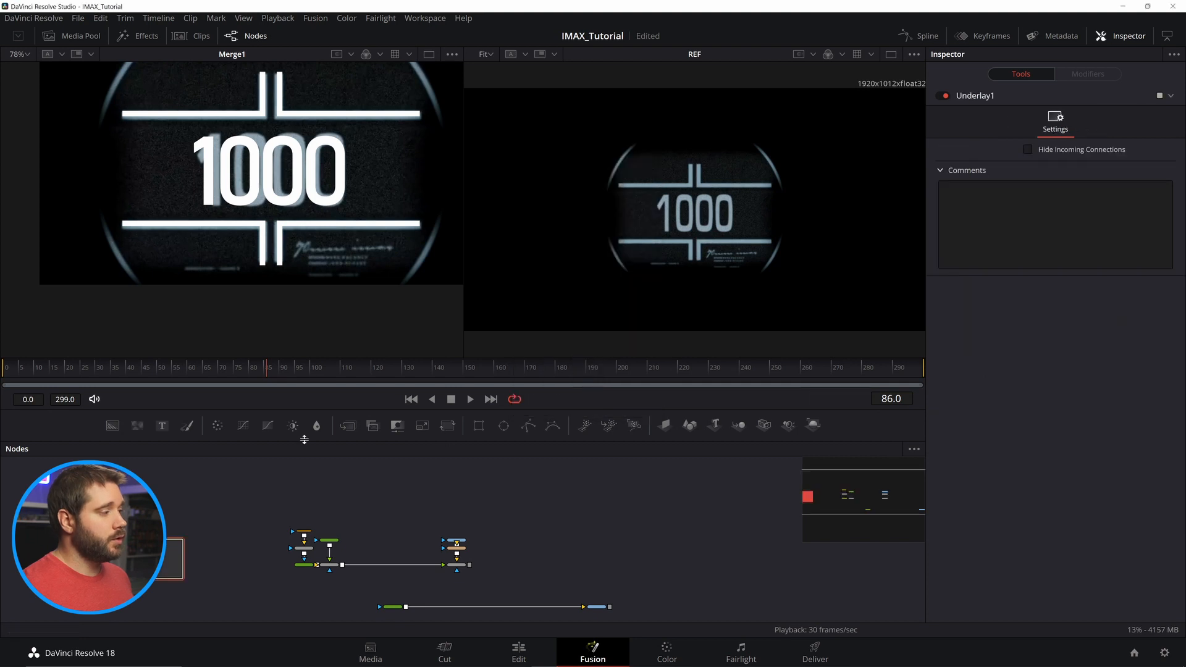
{"action": "scroll", "coordinate": [222, 588], "scroll_direction": "up", "scroll_amount": 5}
{"action": "scroll", "coordinate": [165, 512], "scroll_direction": "down", "scroll_amount": 2}
{"action": "left_click_drag", "start_coordinate": [102, 467], "coordinate": [254, 485]}
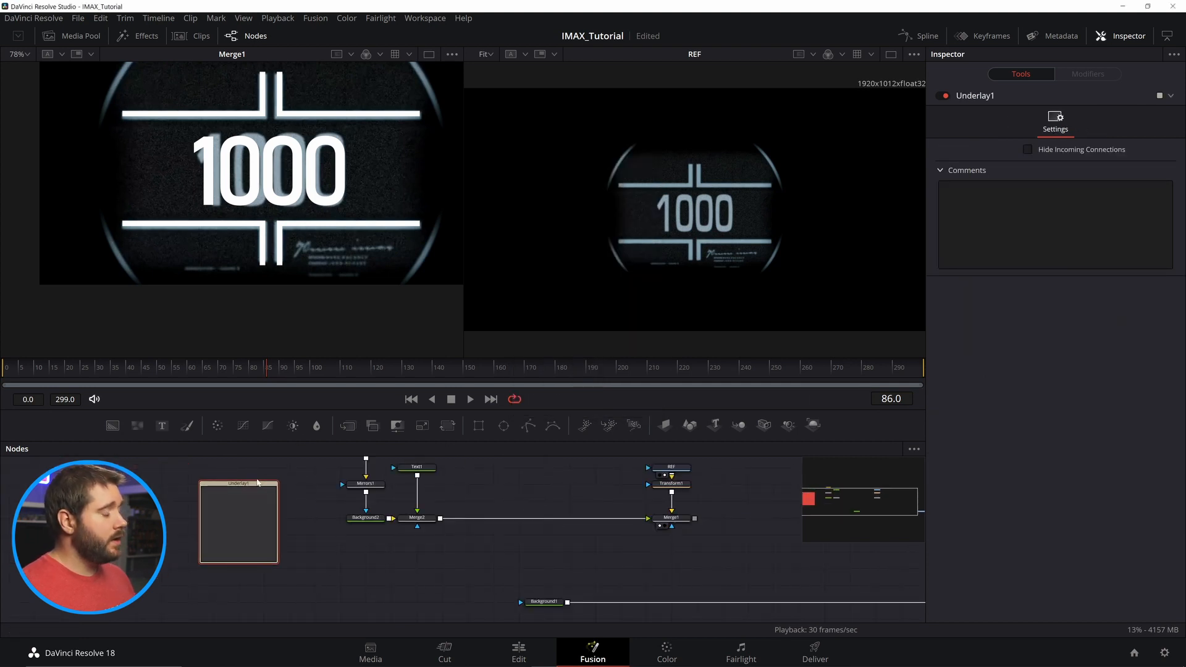
Rename the underlay as Center_Text
{"action": "key", "text": "2"}
{"action": "key", "text": "F2"}
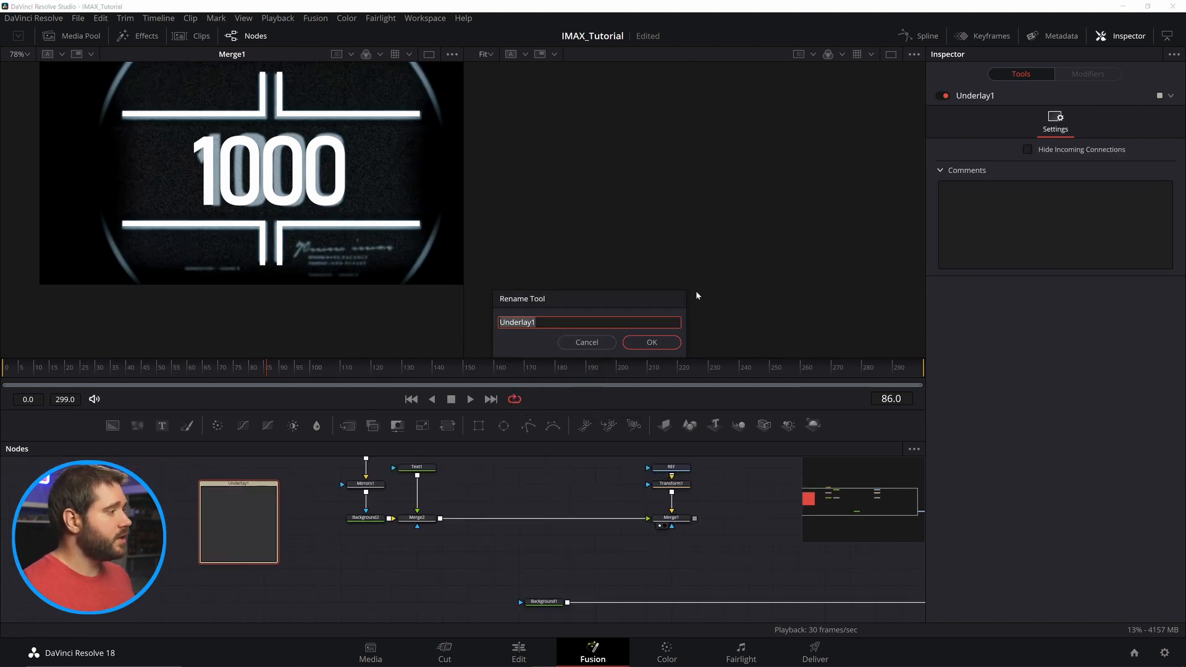
{"action": "key", "text": "Return"}
Place and enlarge the Center_Text underlay so it encloses the line and text nodes, and colour it blue
{"action": "scroll", "coordinate": [241, 519], "scroll_direction": "up", "scroll_amount": 1}
{"action": "left_click_drag", "start_coordinate": [227, 526], "coordinate": [278, 492]}
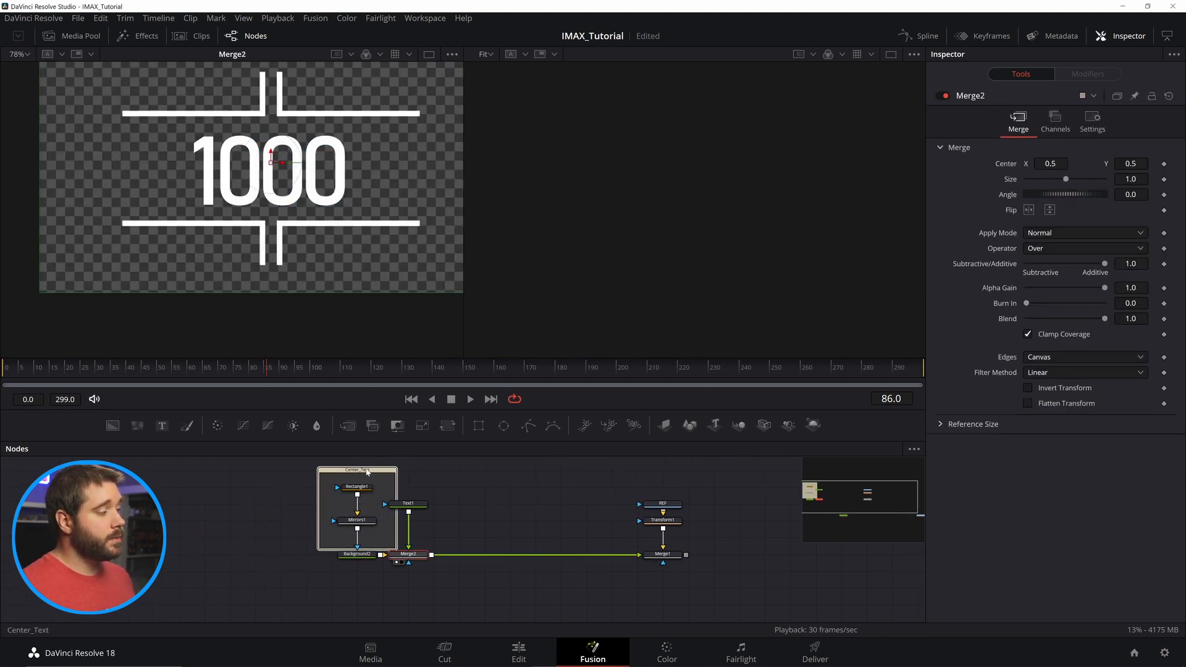
{"action": "left_click_drag", "start_coordinate": [398, 490], "coordinate": [457, 490]}
{"action": "left_click_drag", "start_coordinate": [457, 551], "coordinate": [458, 578]}
{"action": "left_click", "coordinate": [1159, 96]}
{"action": "left_click", "coordinate": [1112, 211]}
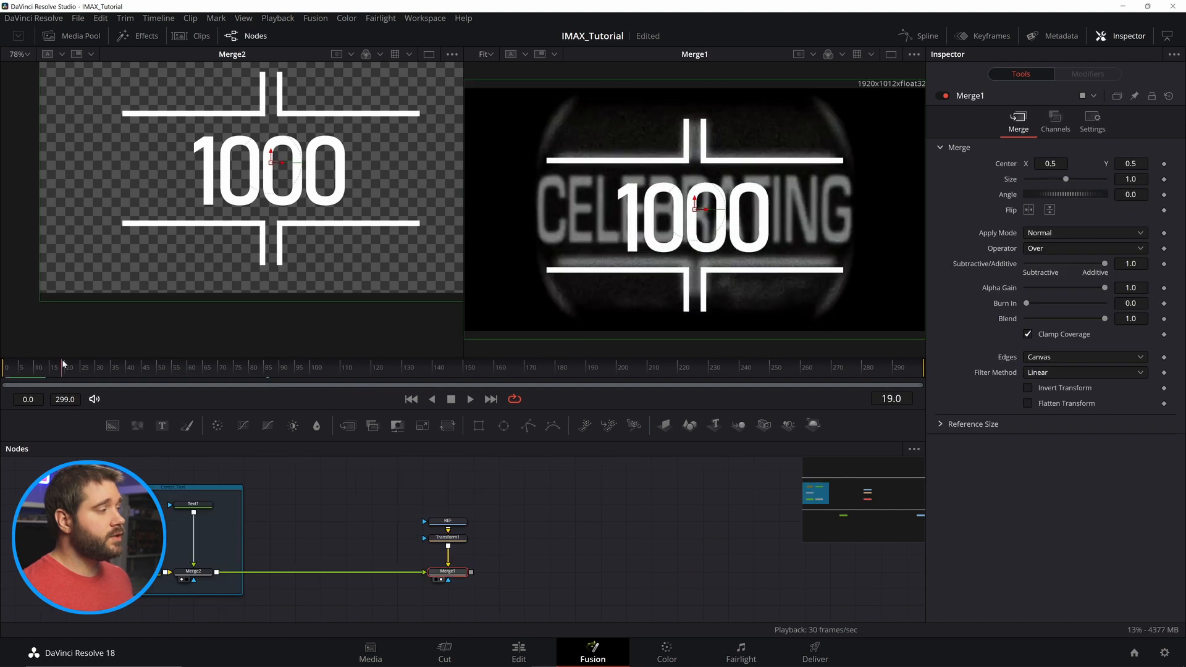
Keyframe the Number node's text 1000 at frames 70 and 59
{"action": "left_click_drag", "start_coordinate": [63, 364], "coordinate": [106, 354]}
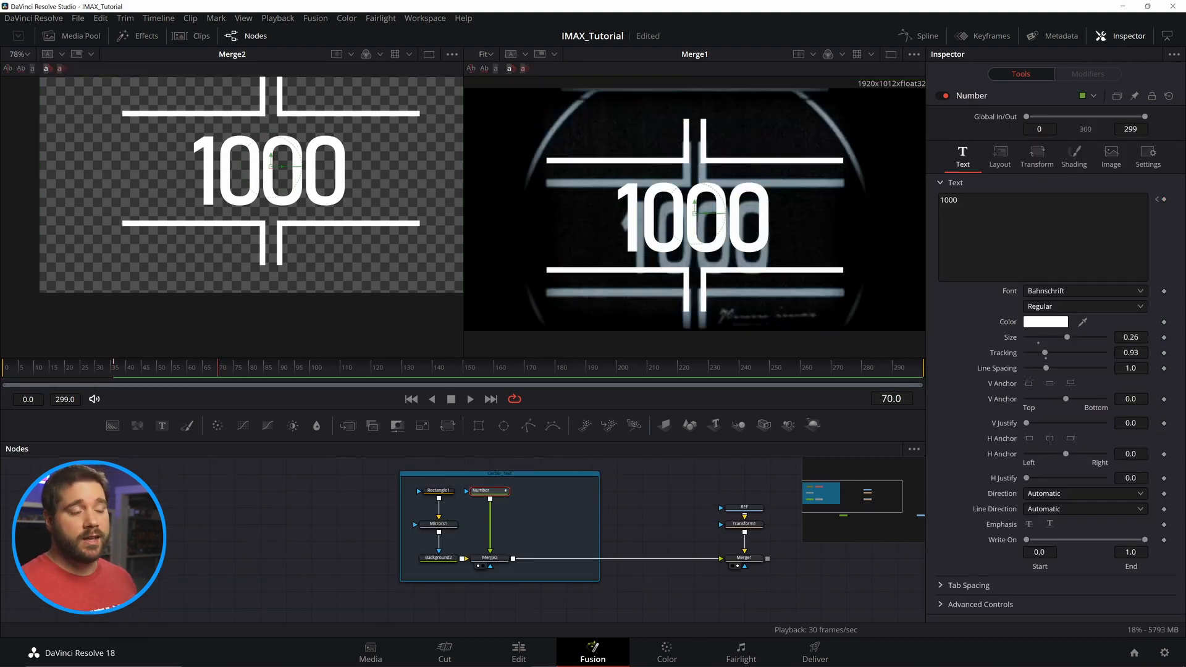
{"action": "key", "text": "Left"}
{"action": "key", "text": "Left"}
{"action": "key", "text": "Left"}
{"action": "key", "text": "Left"}
{"action": "key", "text": "Left"}
{"action": "key", "text": "Left"}
{"action": "key", "text": "Left"}
{"action": "key", "text": "Left"}
{"action": "key", "text": "Left"}
{"action": "key", "text": "Left"}
{"action": "key", "text": "Left"}
{"action": "left_click", "coordinate": [1164, 199]}
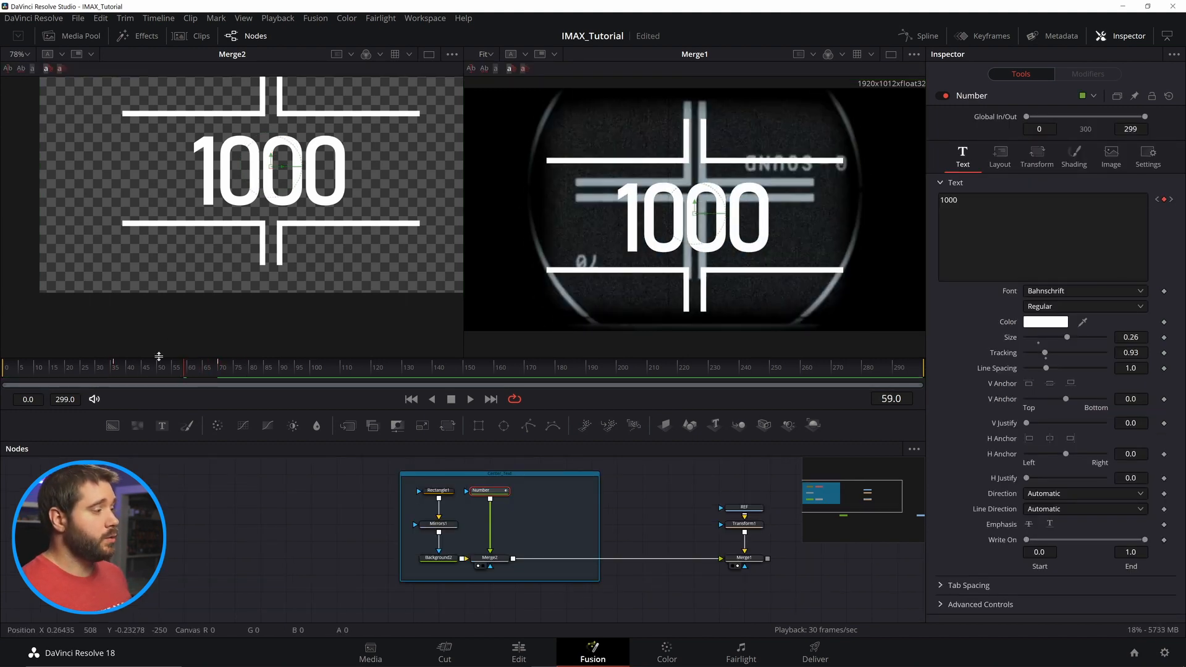
Change the Number node's text to CELEBRATING at frame 36
{"action": "key", "text": "Left"}
{"action": "key", "text": "Left"}
{"action": "key", "text": "Left"}
{"action": "key", "text": "Left"}
{"action": "key", "text": "Left"}
{"action": "key", "text": "Left"}
{"action": "key", "text": "Left"}
{"action": "key", "text": "Left"}
{"action": "key", "text": "Left"}
{"action": "key", "text": "Left"}
{"action": "key", "text": "Left"}
{"action": "key", "text": "Left"}
{"action": "key", "text": "Left"}
{"action": "key", "text": "Left"}
{"action": "key", "text": "Left"}
{"action": "key", "text": "Left"}
{"action": "key", "text": "Left"}
{"action": "key", "text": "Left"}
{"action": "key", "text": "Left"}
{"action": "key", "text": "Left"}
{"action": "double_click", "coordinate": [949, 200]}
{"action": "type", "text": "CELEB"}
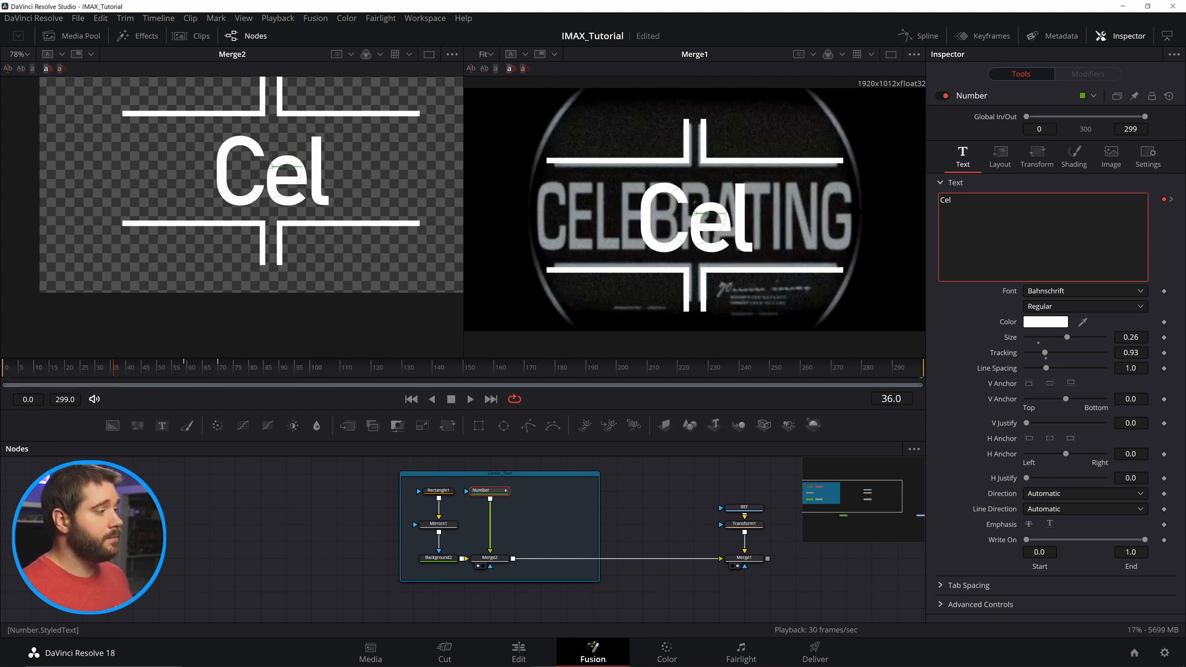
{"action": "type", "text": "RATING"}
Remove the text keyframes at frames 59, 70 and 36 from the Number node
{"action": "left_click", "coordinate": [185, 369]}
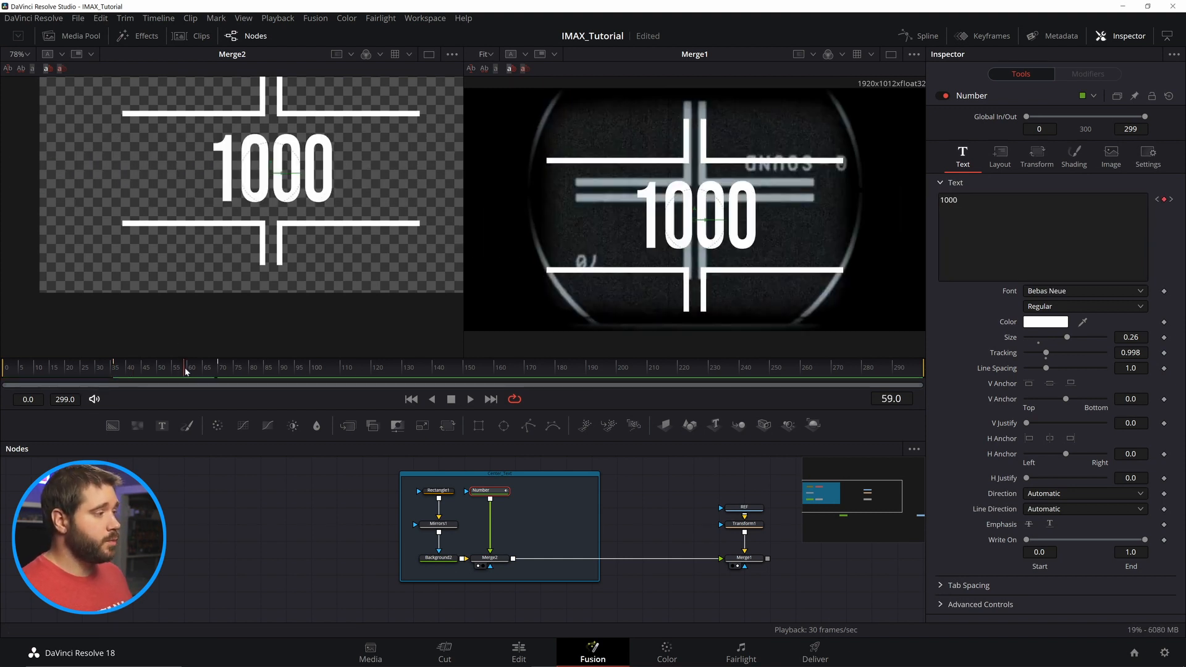
{"action": "left_click", "coordinate": [1172, 199]}
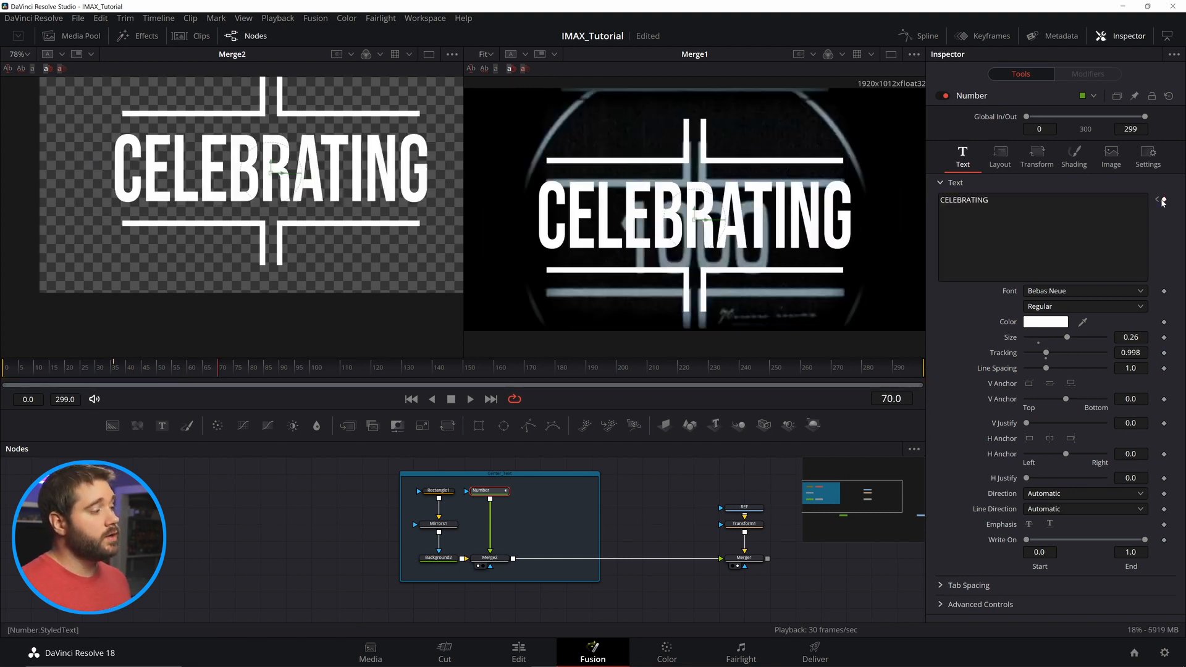
{"action": "left_click", "coordinate": [117, 367]}
{"action": "left_click", "coordinate": [1164, 199]}
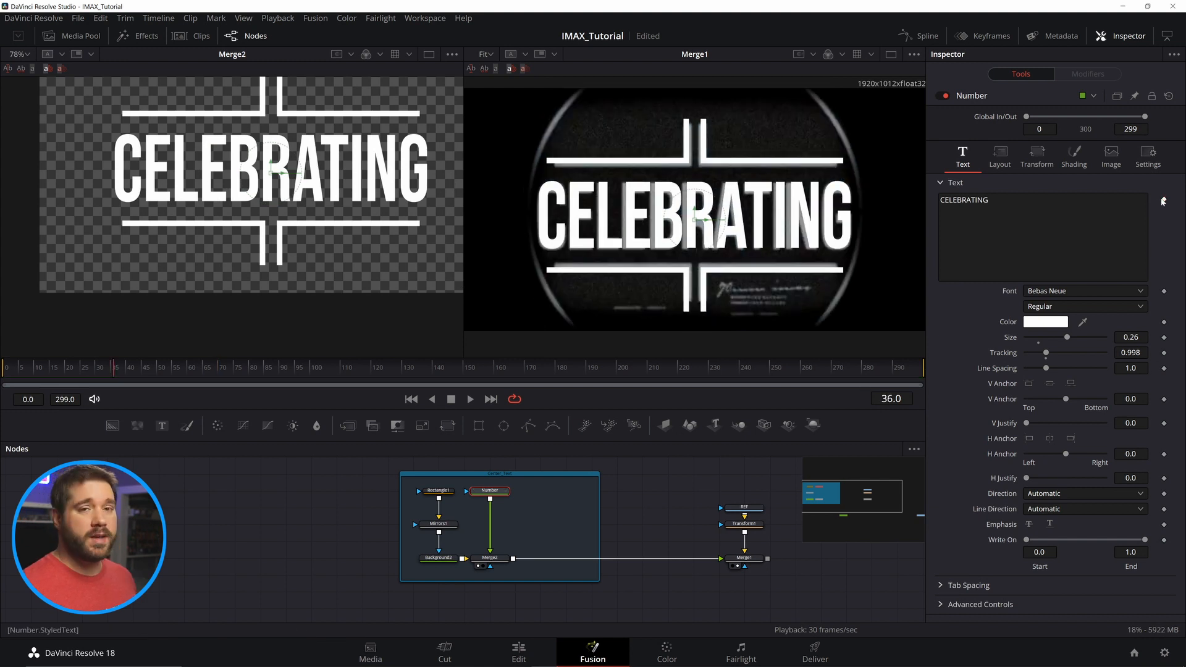
Paste a second text node, and add a Dissolve node named Switch1 below the text nodes
{"action": "key", "text": "ctrl+v"}
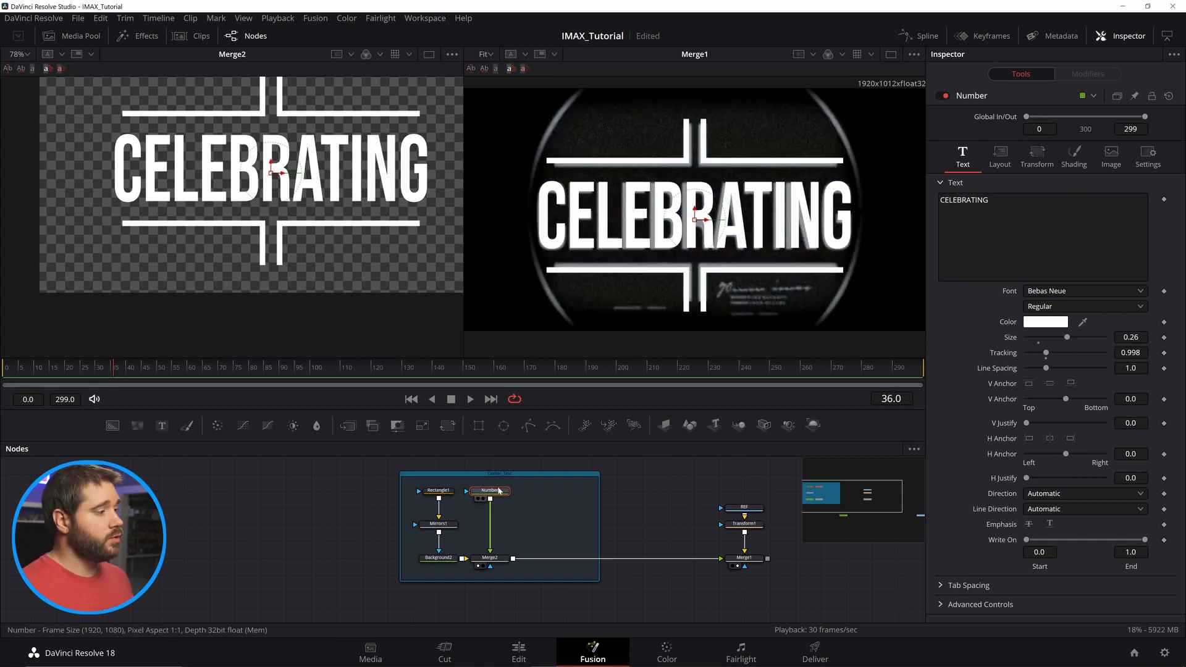
{"action": "key", "text": "shift+space"}
{"action": "type", "text": "dissolve"}
{"action": "key", "text": "Return"}
{"action": "left_click_drag", "start_coordinate": [679, 526], "coordinate": [513, 527]}
{"action": "key", "text": "F2"}
{"action": "type", "text": "Switch1"}
{"action": "key", "text": "Return"}
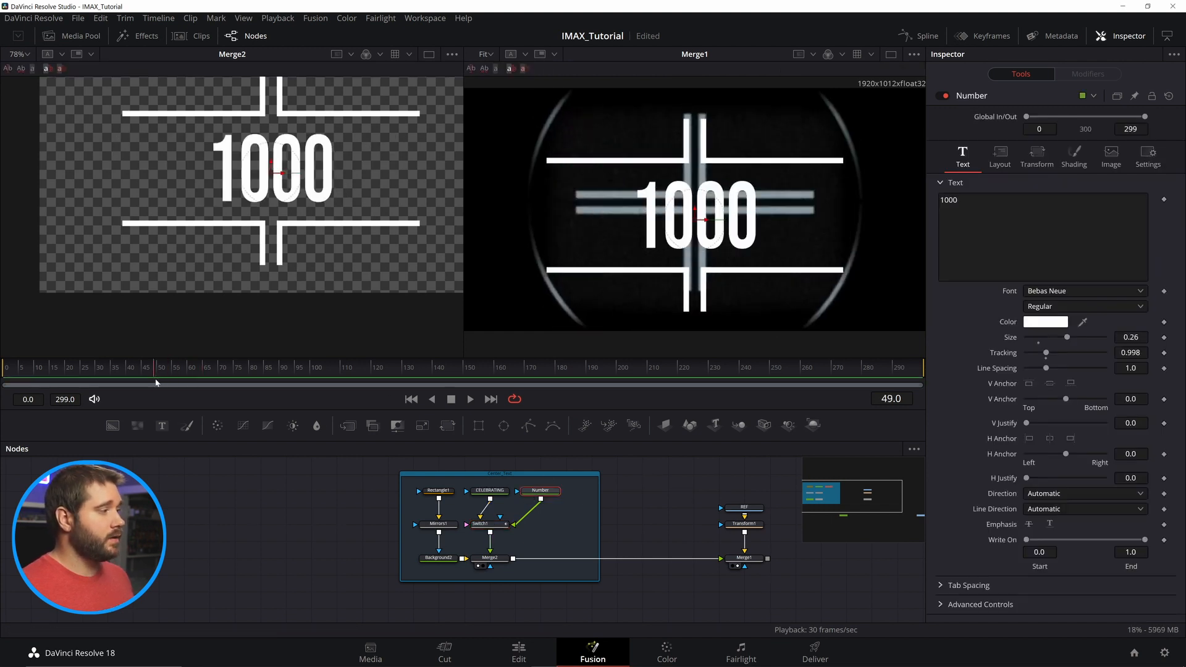
Examine the CELEBRATING and Switch1 nodes and scrub back to Switch1's keyframes around frame 54
{"action": "left_click", "coordinate": [490, 491]}
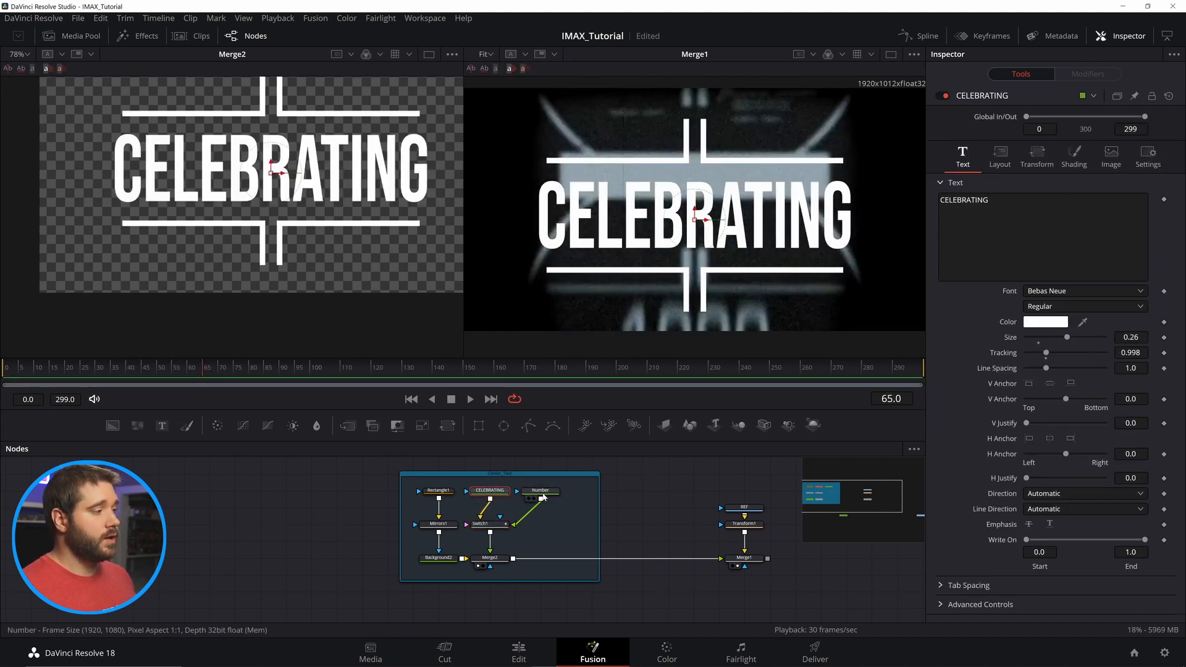
{"action": "left_click", "coordinate": [490, 524]}
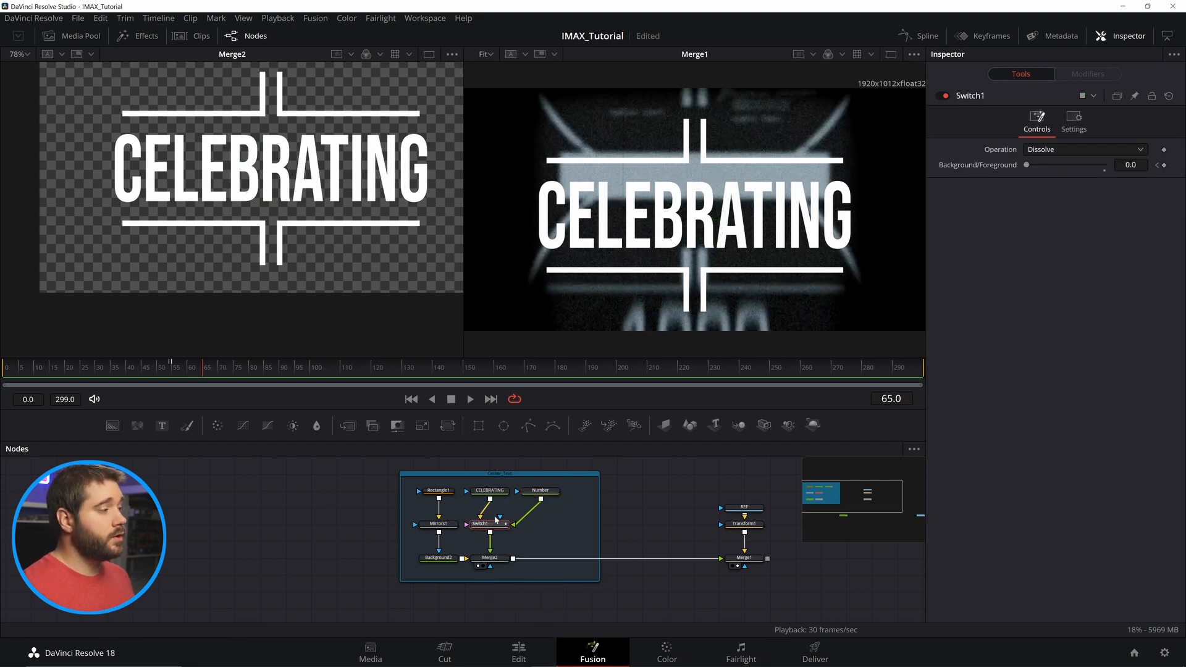
{"action": "left_click_drag", "start_coordinate": [198, 374], "coordinate": [170, 386]}
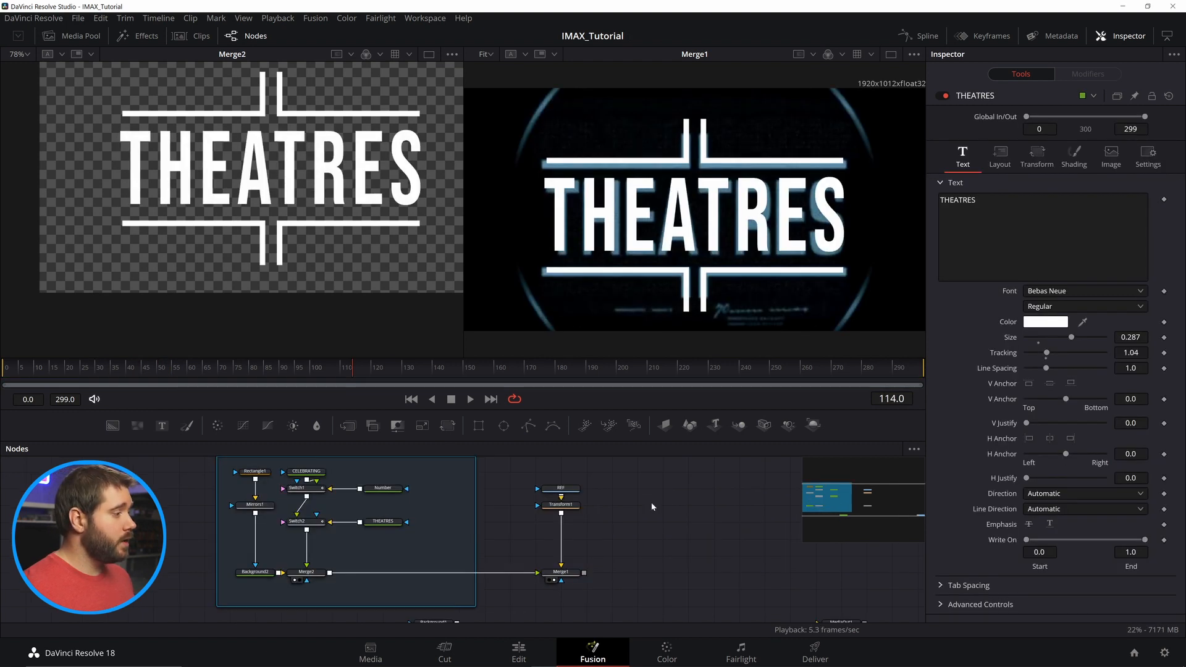
Move the REF, Transform1 and Merge1 nodes farther from the Center_Text group
{"action": "left_click_drag", "start_coordinate": [634, 471], "coordinate": [754, 574]}
{"action": "left_click", "coordinate": [754, 574]}
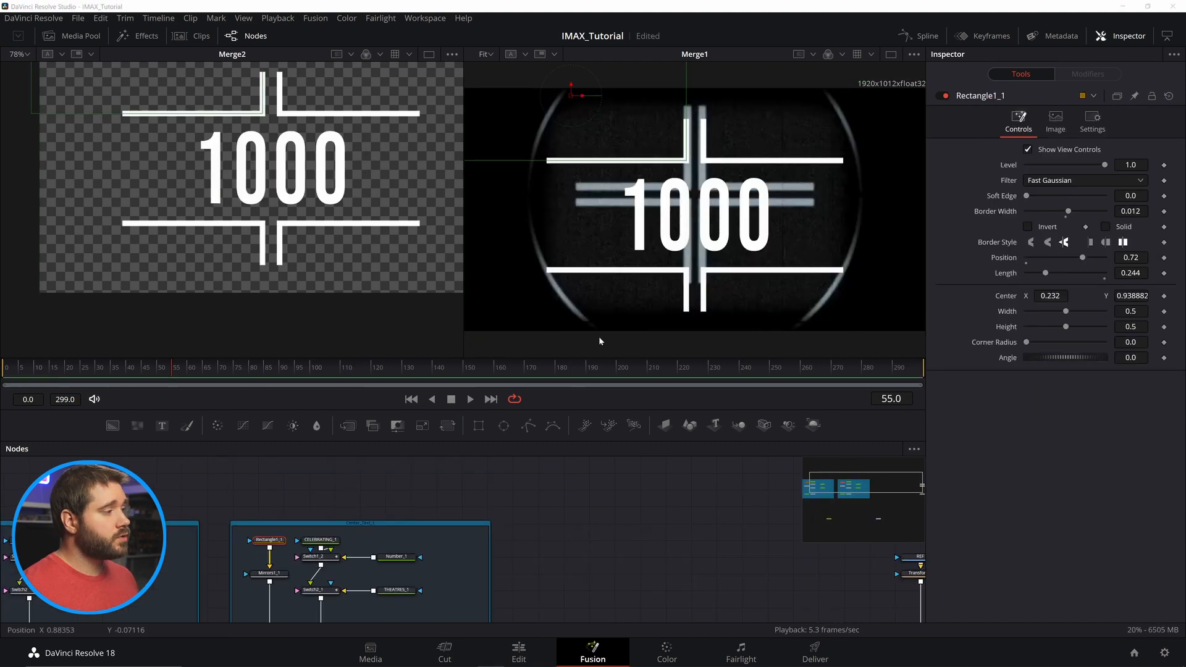
Lower Rectangle1_1 onto the reference cross's upper line and set its Position to 0.76 and Length to 0.255
{"action": "left_click_drag", "start_coordinate": [571, 96], "coordinate": [572, 121]}
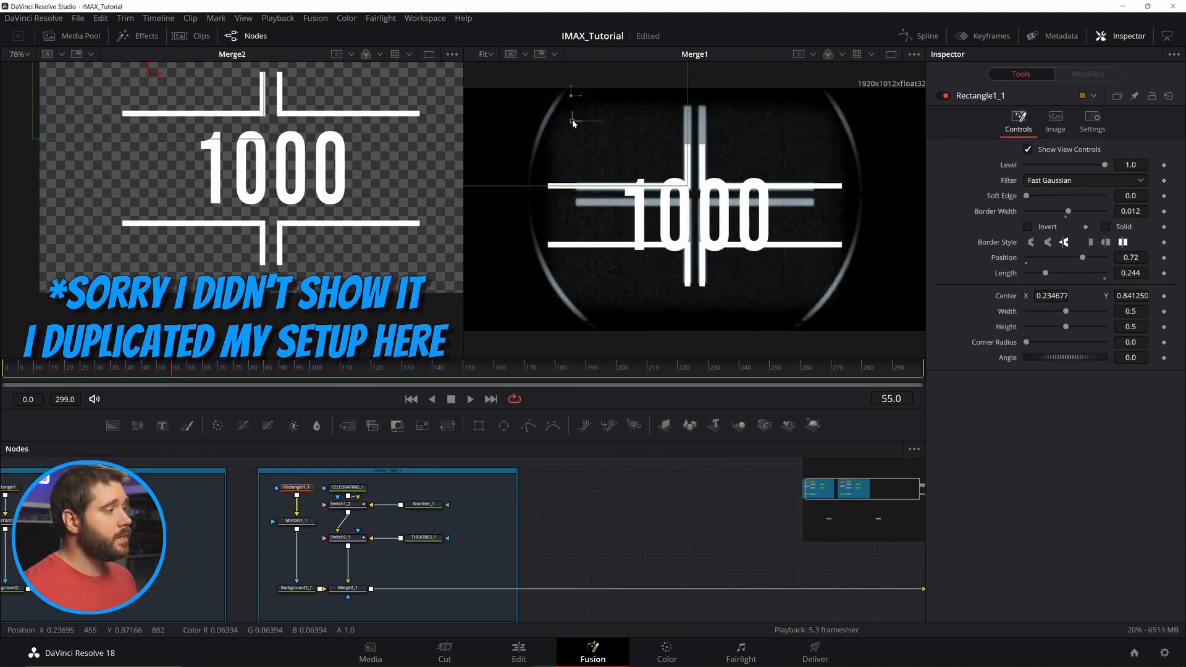
{"action": "mouse_move", "coordinate": [1131, 257]}
{"action": "left_mouse_down"}
{"action": "mouse_move", "coordinate": [1163, 258]}
{"action": "mouse_move", "coordinate": [1137, 273]}
{"action": "left_mouse_up"}
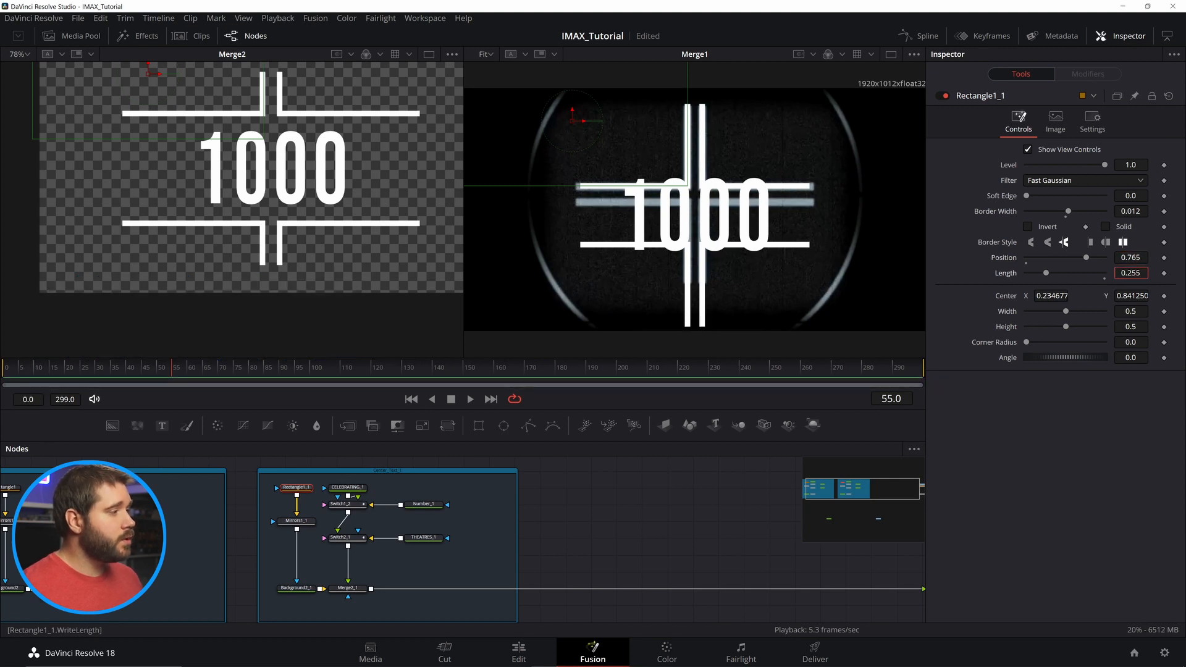
{"action": "key", "text": "BackSpace"}
{"action": "key", "text": "Tab"}
{"action": "left_click", "coordinate": [1141, 257]}
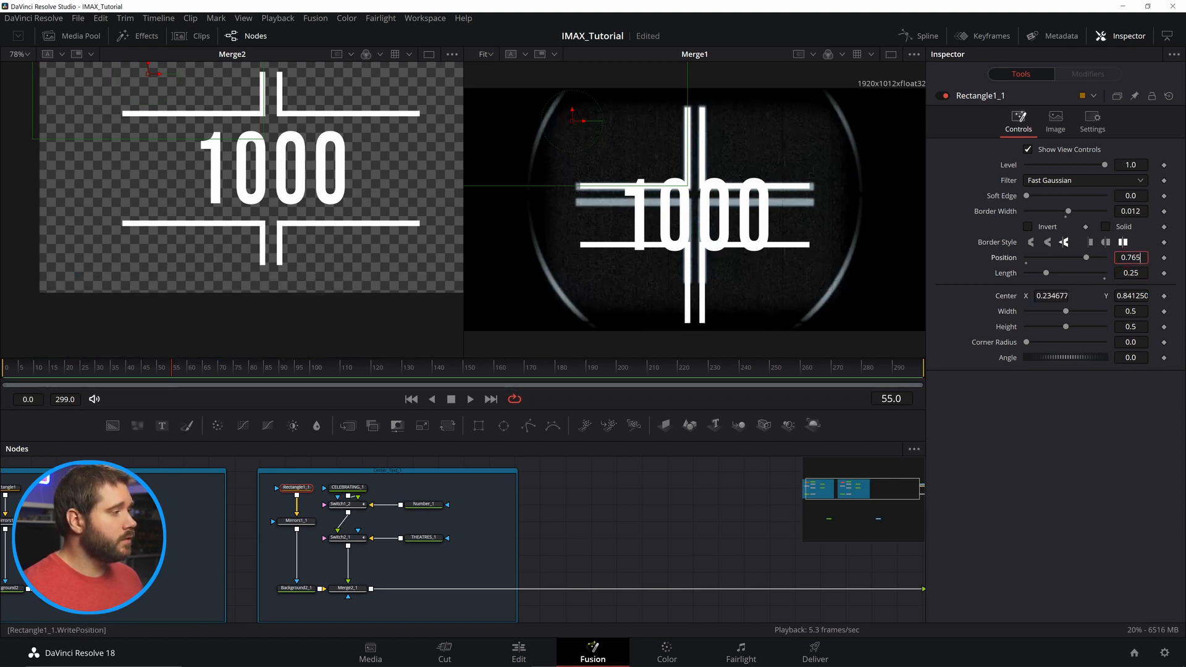
{"action": "key", "text": "BackSpace"}
{"action": "key", "text": "Tab"}
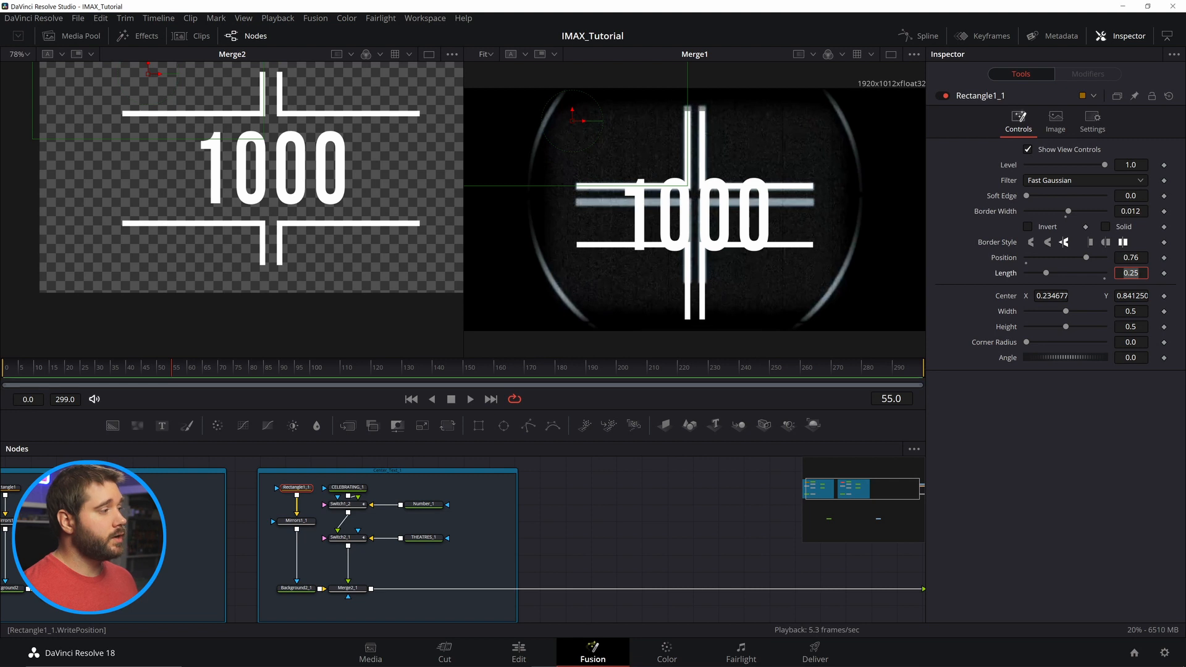
{"action": "left_click_drag", "start_coordinate": [1133, 257], "coordinate": [1137, 258]}
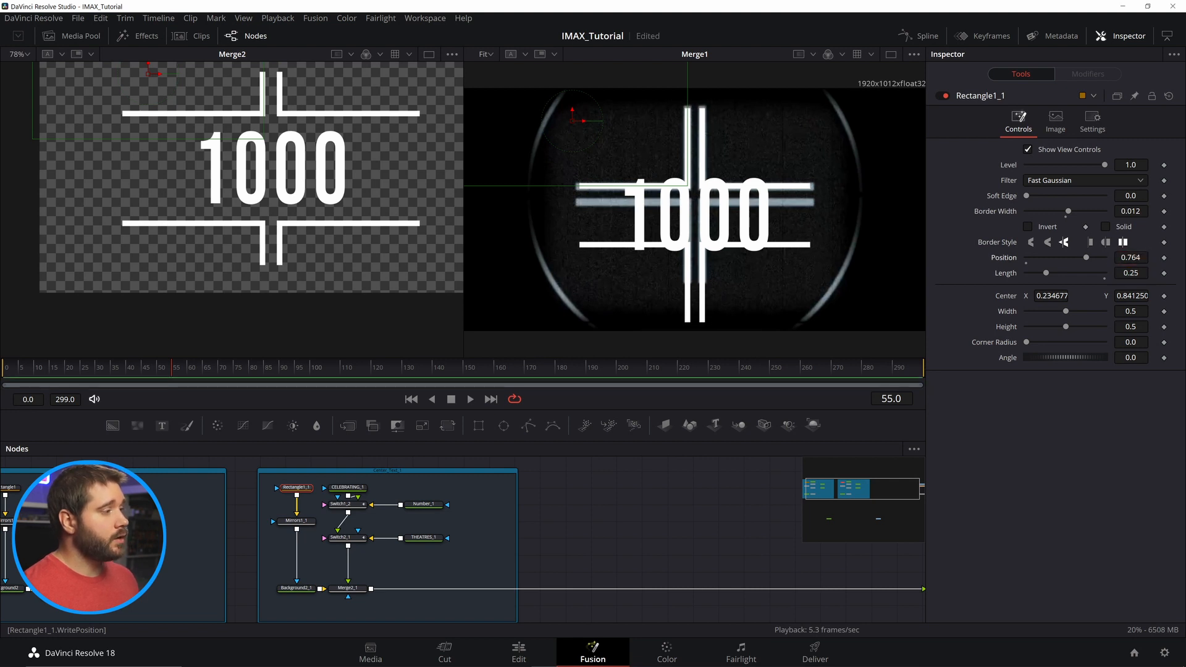
{"action": "key", "text": "Tab"}
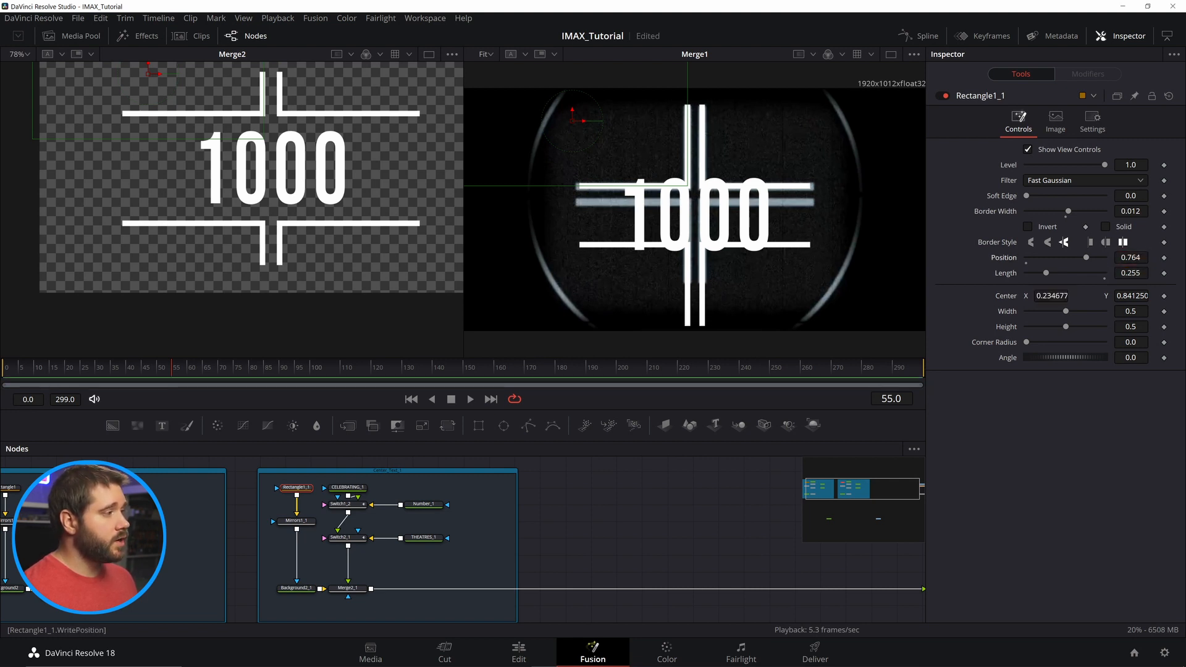
{"action": "left_click_drag", "start_coordinate": [1132, 258], "coordinate": [1129, 258]}
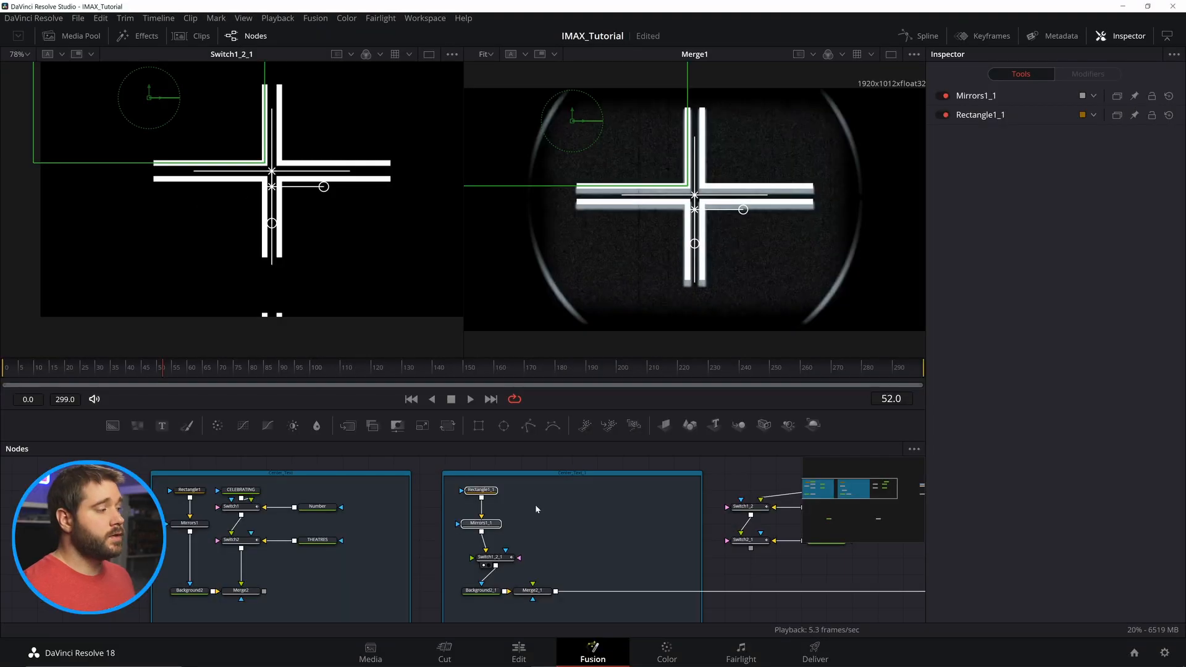
Paste instances of Rectangle1_1 and Mirrors1_1 beside the originals and connect the instanced mirrors to Switch1_2_1
{"action": "left_click_drag", "start_coordinate": [554, 500], "coordinate": [554, 483]}
{"action": "left_click", "coordinate": [497, 489]}
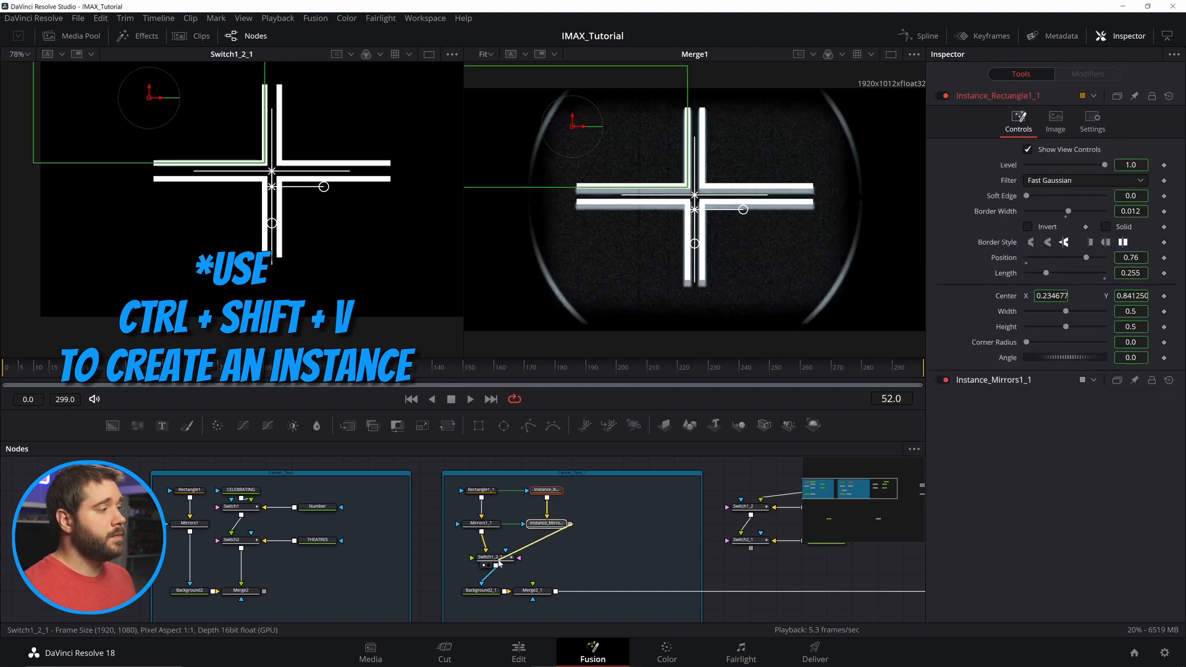
Lower Rectangle1_1 to a center Y of about 0.827 and set Mirror 2's Y position in Mirrors1_1 to 0.544
{"action": "left_click_drag", "start_coordinate": [571, 109], "coordinate": [571, 112]}
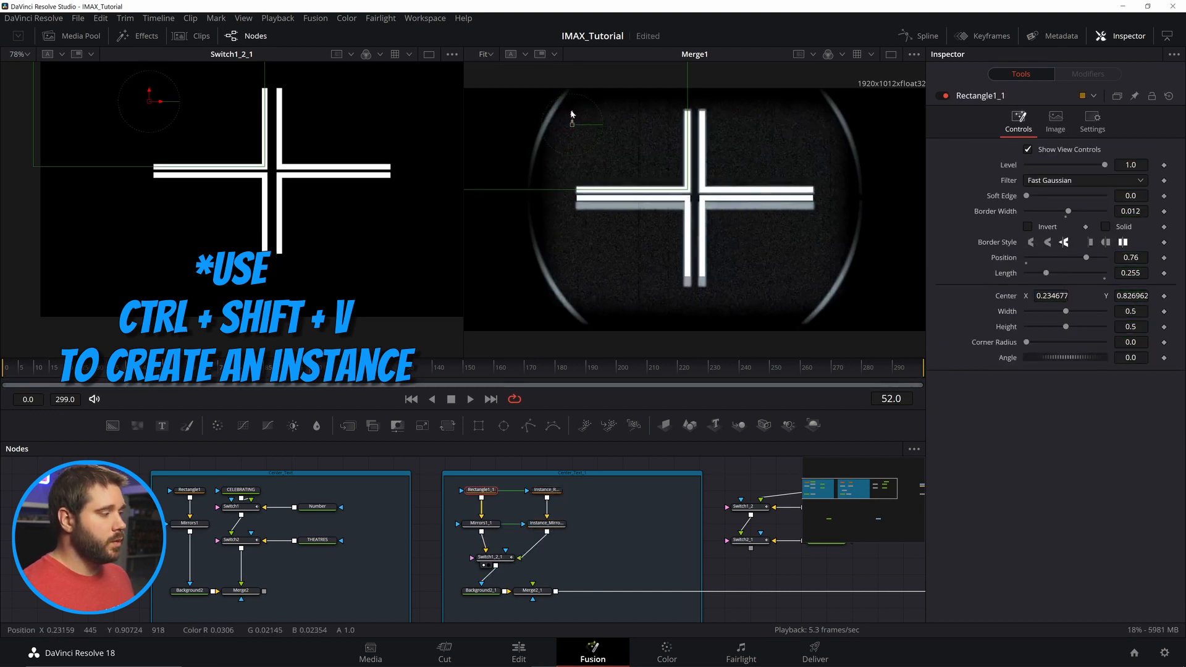
{"action": "left_click", "coordinate": [480, 523]}
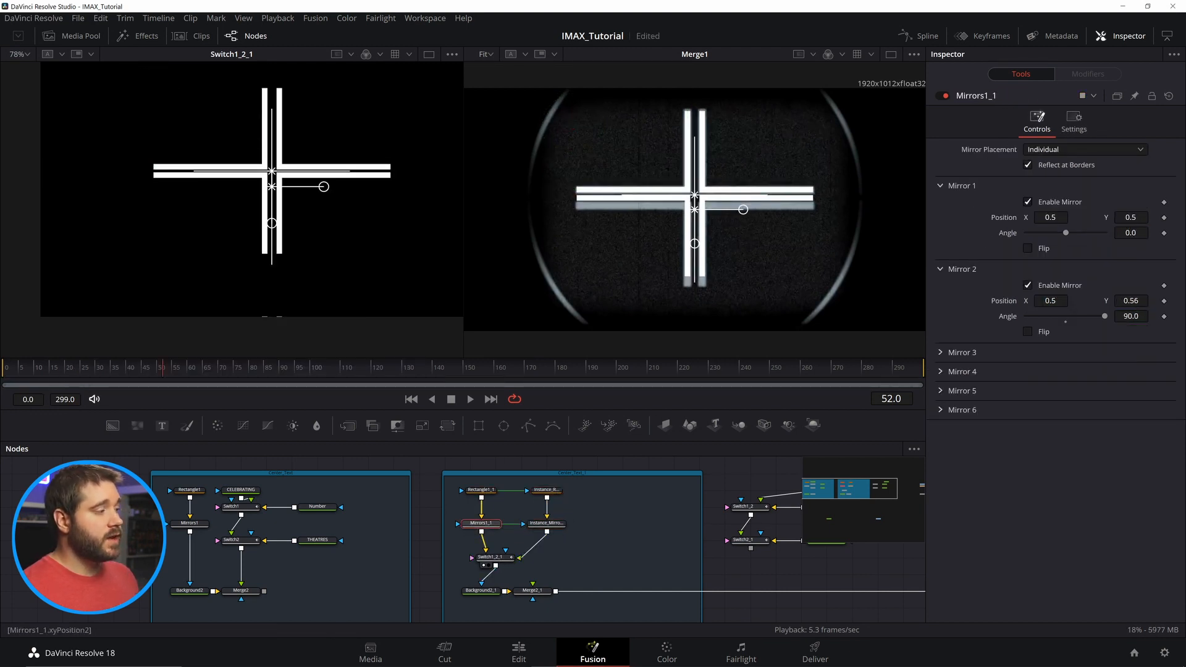
{"action": "left_click_drag", "start_coordinate": [1132, 301], "coordinate": [1122, 301]}
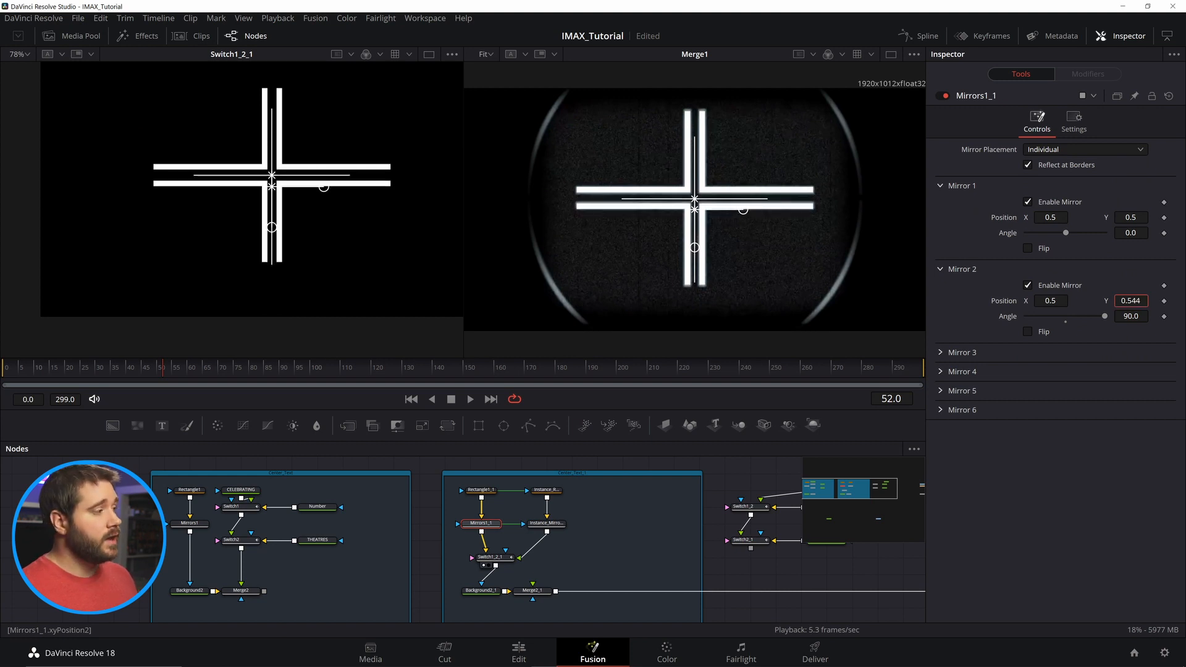
Deinstance Mirror 2's Position in Instance_Mirrors1_1
{"action": "left_click", "coordinate": [586, 547]}
{"action": "left_click_drag", "start_coordinate": [586, 547], "coordinate": [547, 520]}
{"action": "scroll", "coordinate": [563, 561], "scroll_direction": "up", "scroll_amount": 3}
{"action": "scroll", "coordinate": [562, 558], "scroll_direction": "down", "scroll_amount": 3}
{"action": "scroll", "coordinate": [547, 520], "scroll_direction": "up", "scroll_amount": 2}
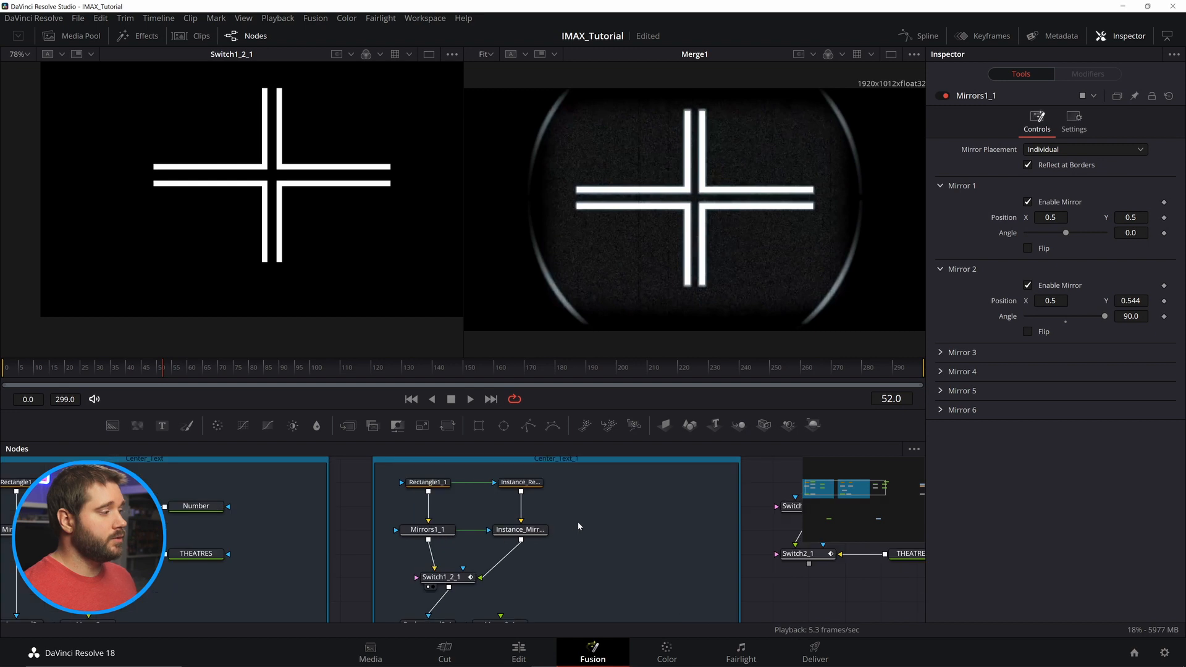
{"action": "left_click", "coordinate": [520, 529]}
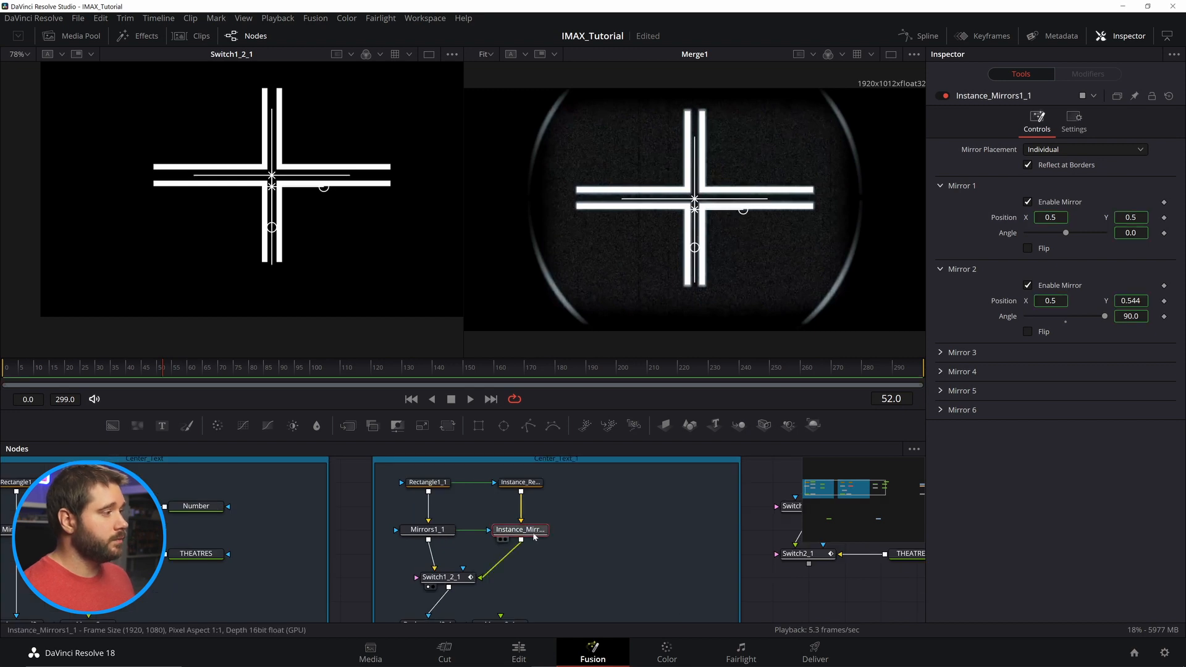
{"action": "right_click", "coordinate": [963, 270]}
{"action": "left_click", "coordinate": [996, 281]}
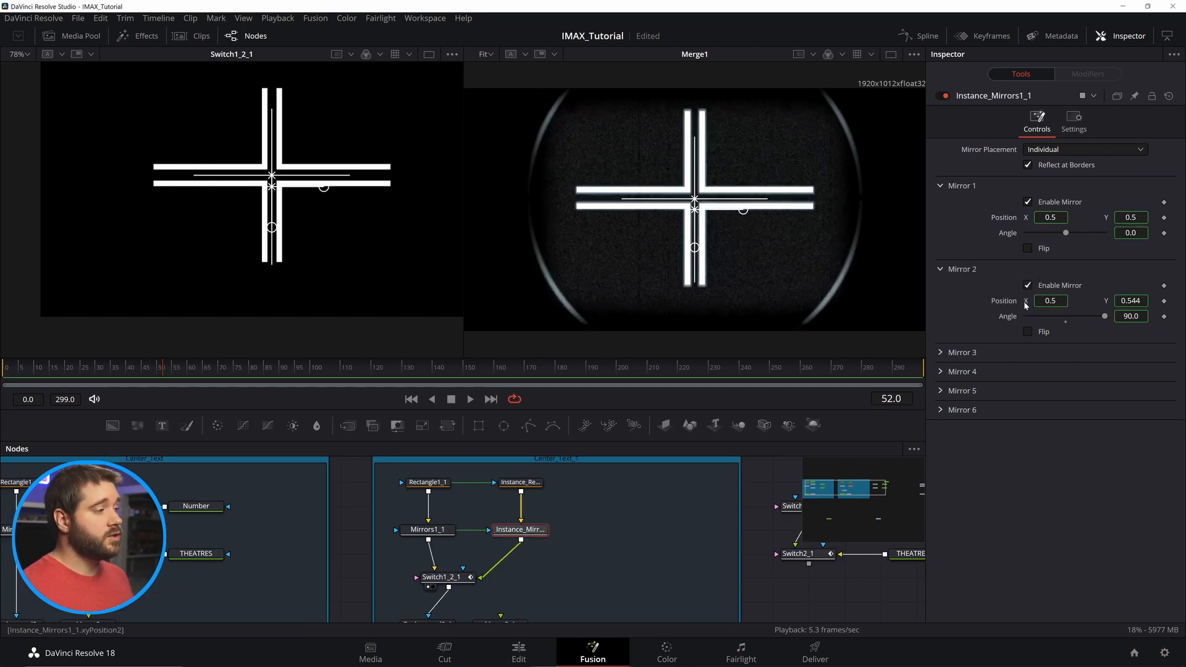
{"action": "right_click", "coordinate": [1010, 302]}
{"action": "left_click", "coordinate": [1051, 416]}
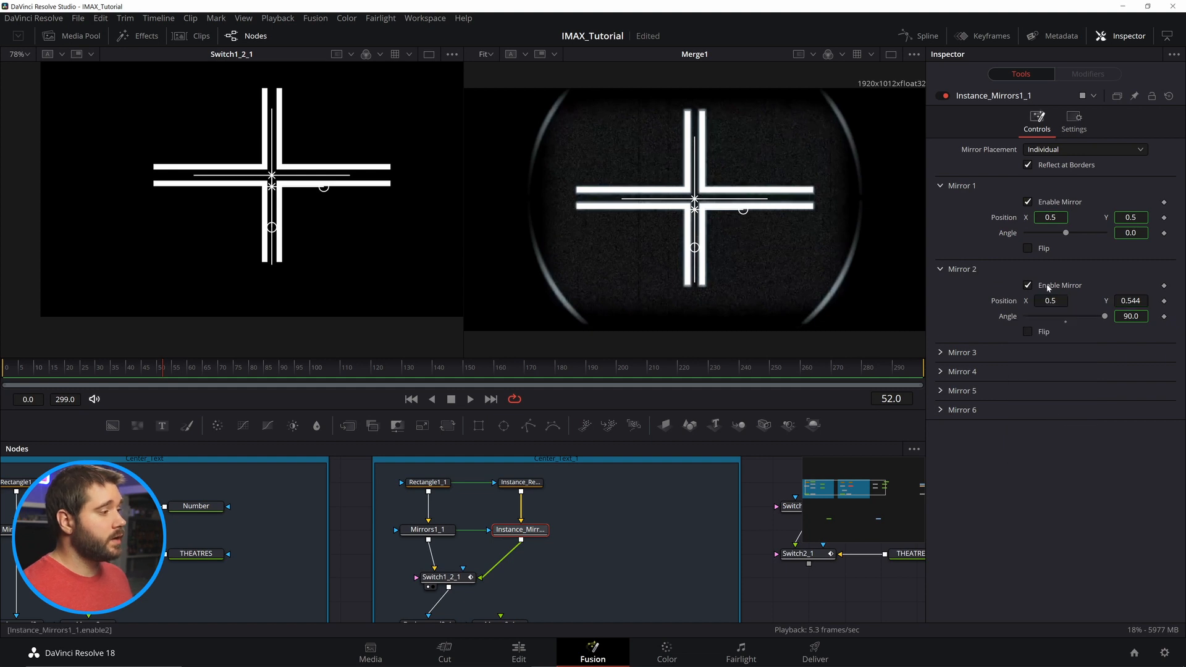
Deinstance Mirror 2's Enable Mirror setting in Instance_Mirrors1_1 and turn that mirror off
{"action": "right_click", "coordinate": [1048, 286]}
{"action": "left_click", "coordinate": [1075, 399]}
{"action": "left_click", "coordinate": [1028, 286]}
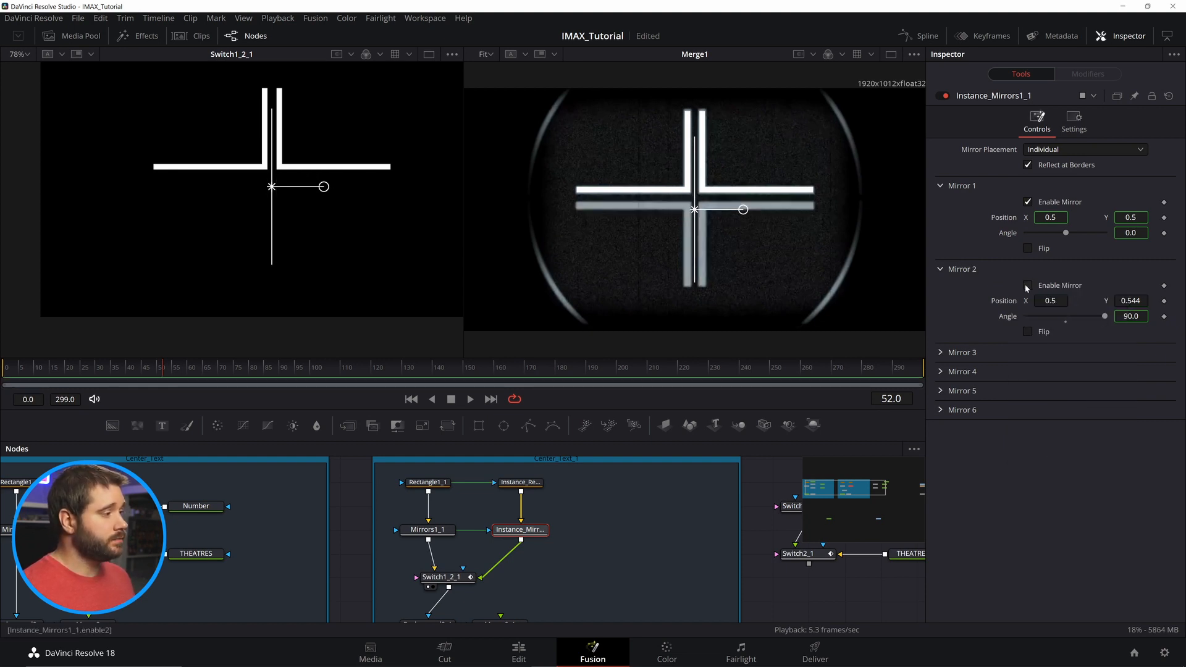
Set Mirror 1's Angle to 90 in Mirrors1_1 and shift the mirror up to match the reference cross
{"action": "left_click", "coordinate": [429, 534]}
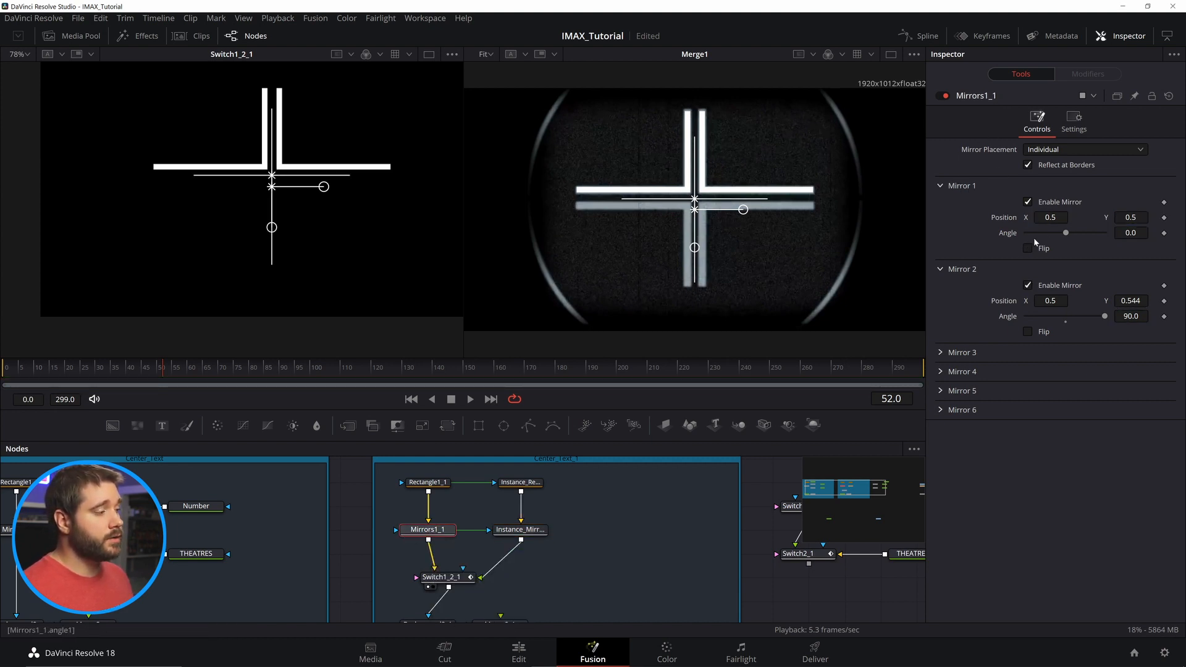
{"action": "left_click_drag", "start_coordinate": [1063, 233], "coordinate": [1103, 229]}
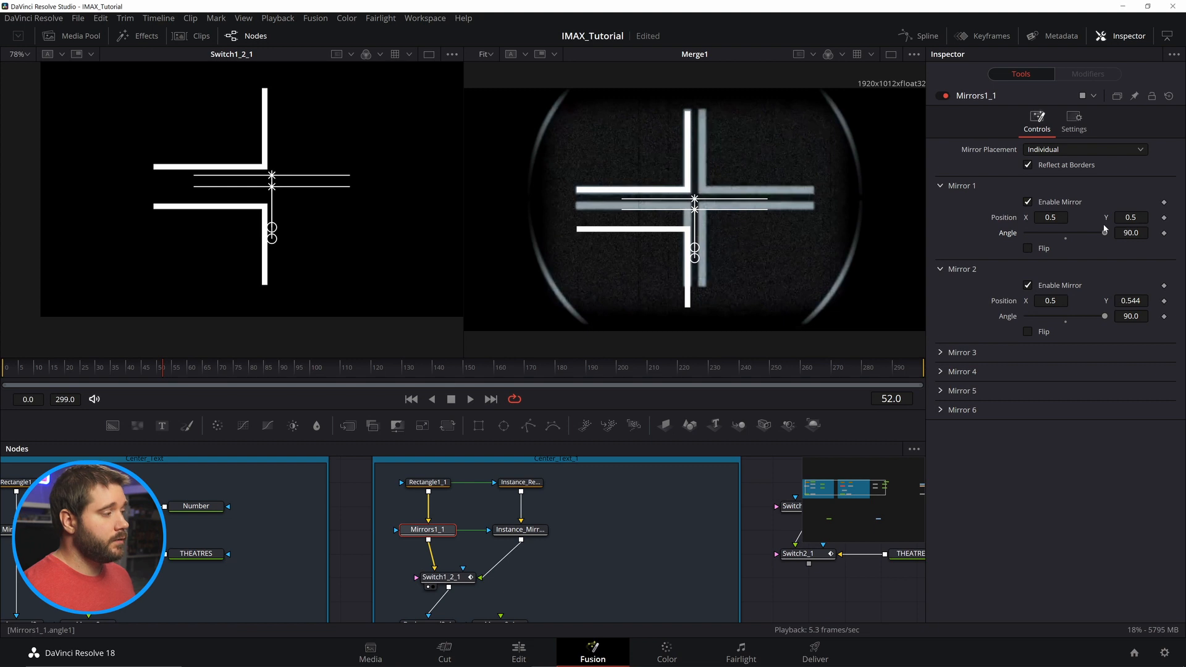
{"action": "left_click_drag", "start_coordinate": [272, 239], "coordinate": [272, 227]}
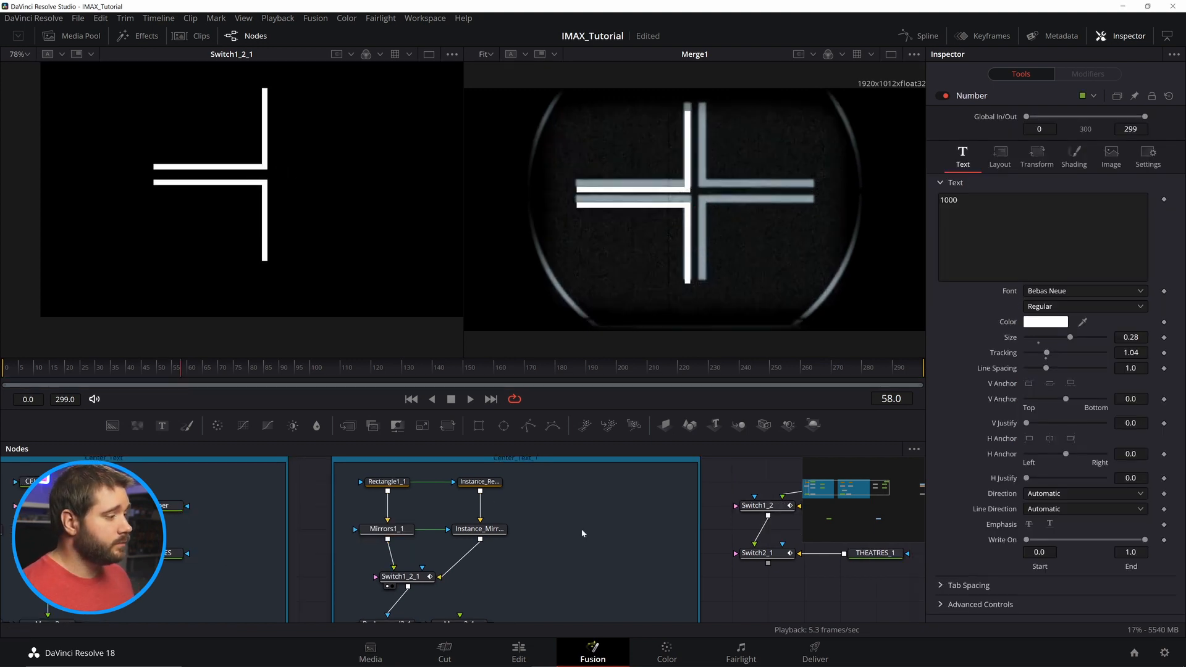
Paste a copy of the Number text node beside the instanced rectangle and merge it over Instance_Mirrors1_1
{"action": "key", "text": "ctrl+v"}
{"action": "left_click_drag", "start_coordinate": [539, 530], "coordinate": [572, 484]}
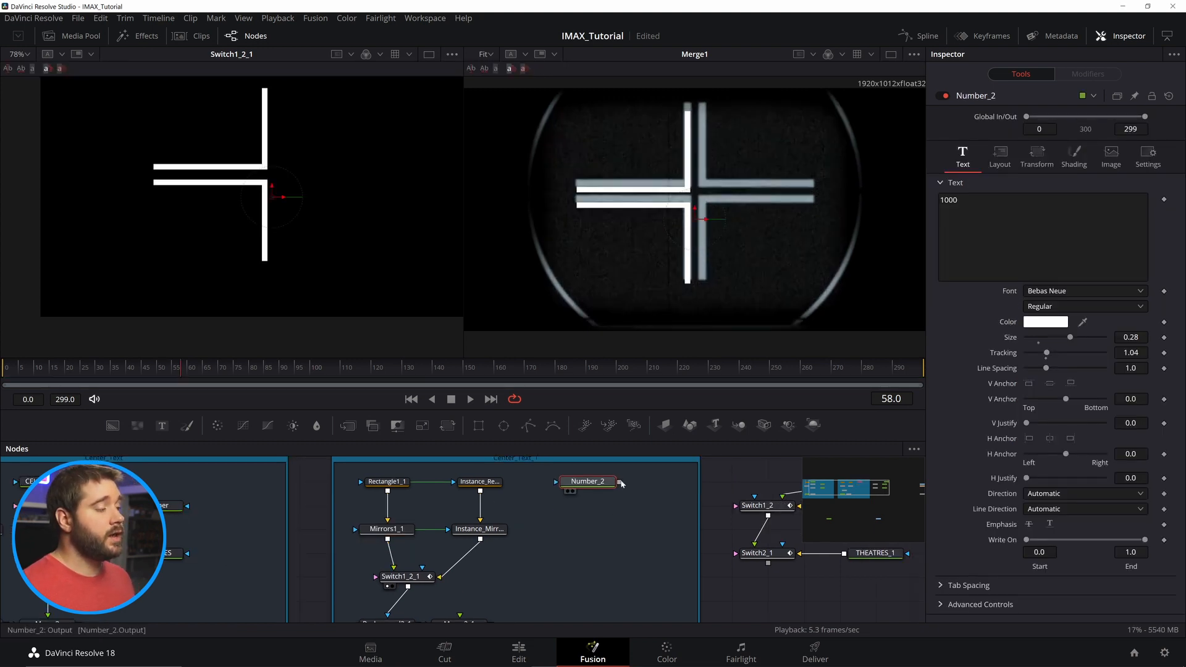
{"action": "left_click_drag", "start_coordinate": [619, 483], "coordinate": [480, 538]}
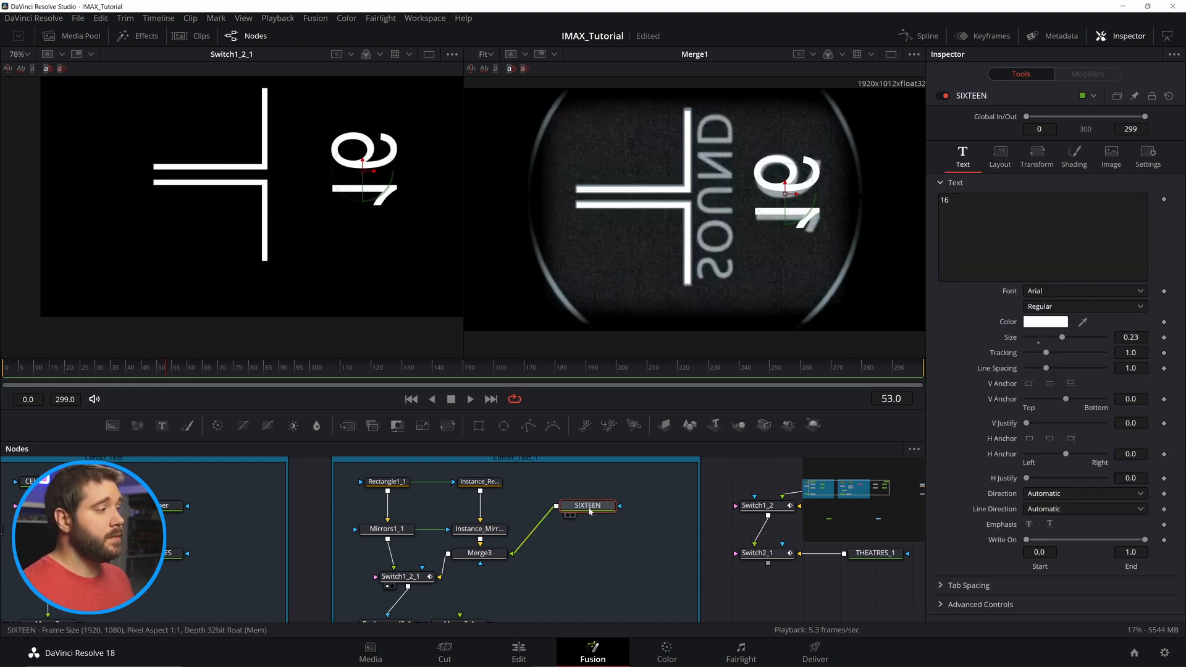
Rename the duplicated SIXTEEN text node to SOUND, merge the two texts and place Merge4 below them
{"action": "left_click", "coordinate": [588, 529]}
{"action": "key", "text": "F2"}
{"action": "type", "text": "SOUND"}
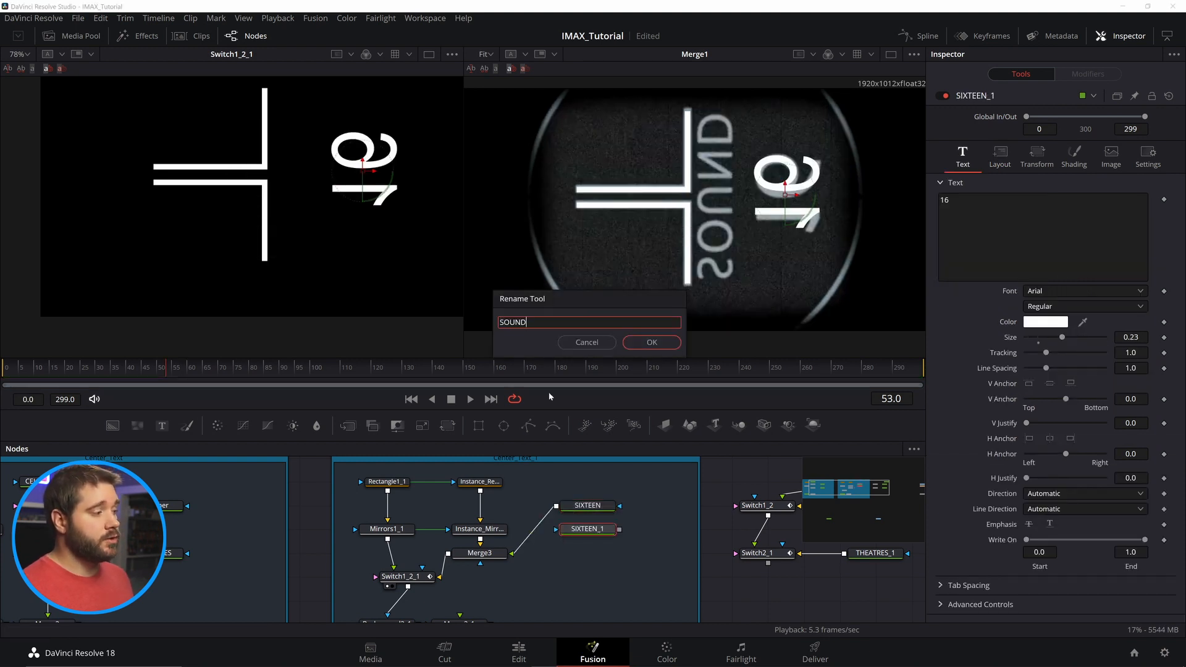
{"action": "key", "text": "Return"}
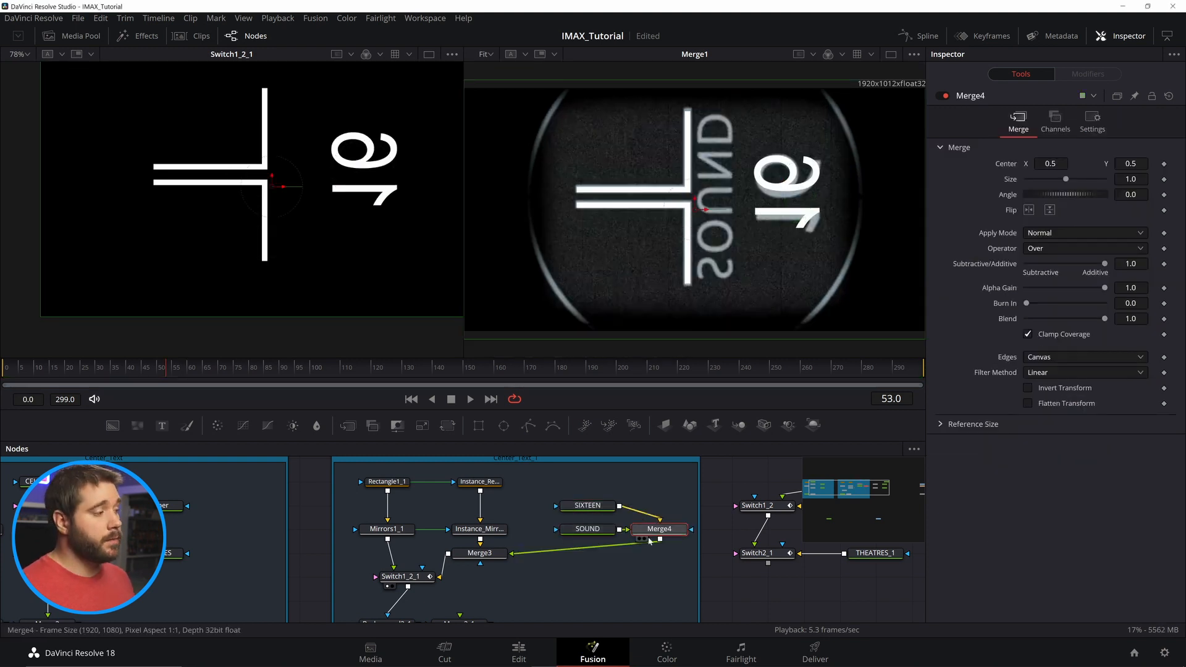
{"action": "left_click_drag", "start_coordinate": [655, 533], "coordinate": [586, 557]}
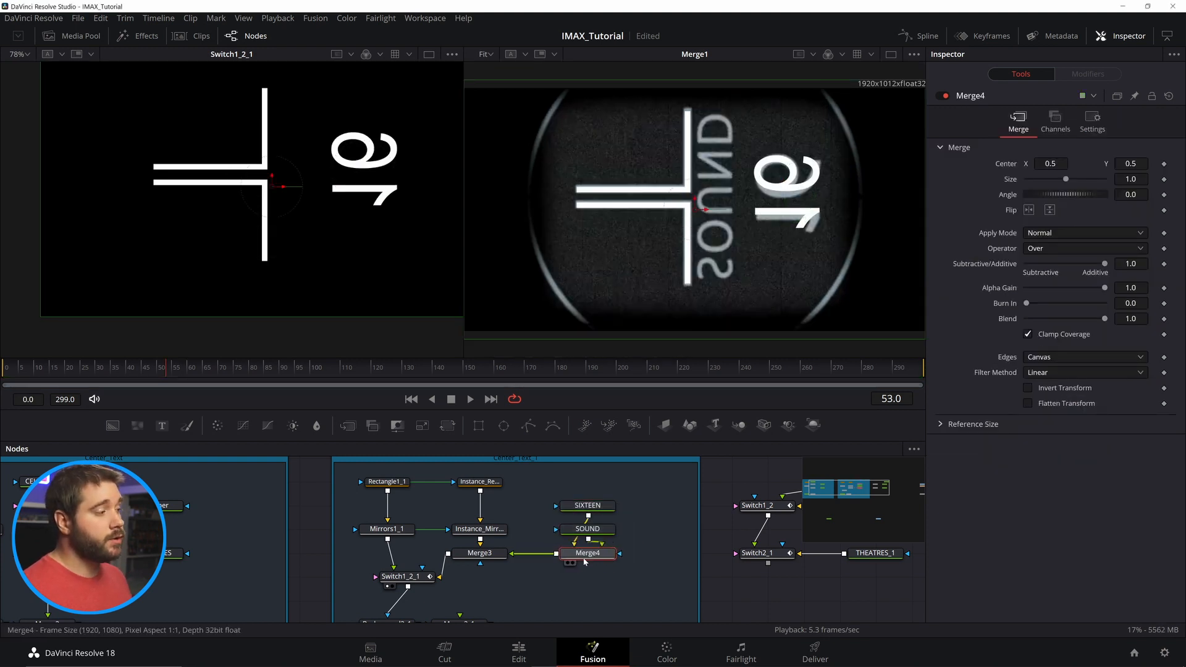
Add a copy of the switch below the two groups and connect Merge2 and Merge2_1 to it
{"action": "left_click_drag", "start_coordinate": [166, 368], "coordinate": [455, 384]}
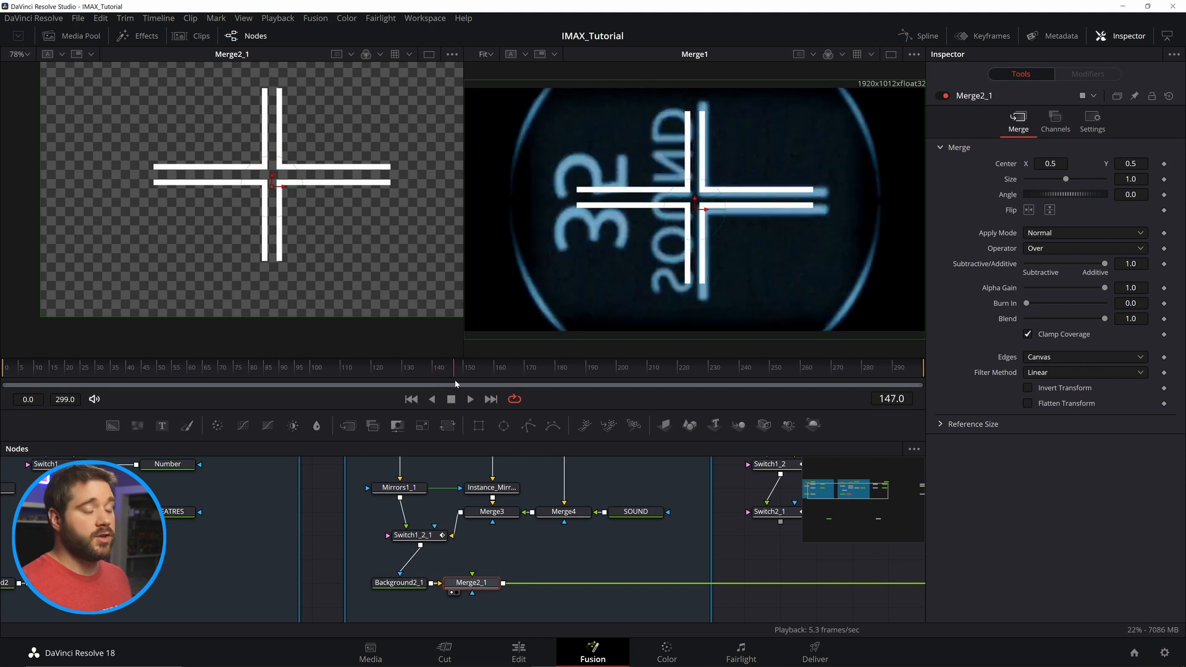
{"action": "left_click", "coordinate": [734, 543]}
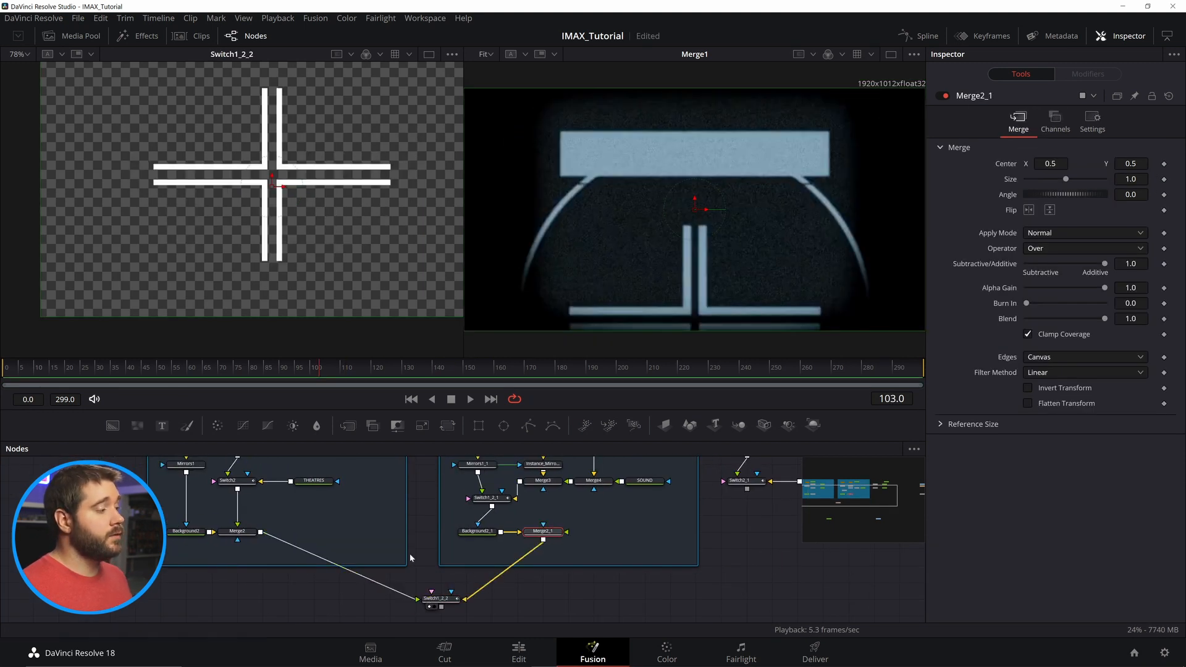
Step through the reference up to frame 51 to examine where the text changes to the line cross
{"action": "mouse_move", "coordinate": [247, 366]}
{"action": "left_mouse_down"}
{"action": "mouse_move", "coordinate": [123, 347]}
{"action": "mouse_move", "coordinate": [232, 361]}
{"action": "left_mouse_up"}
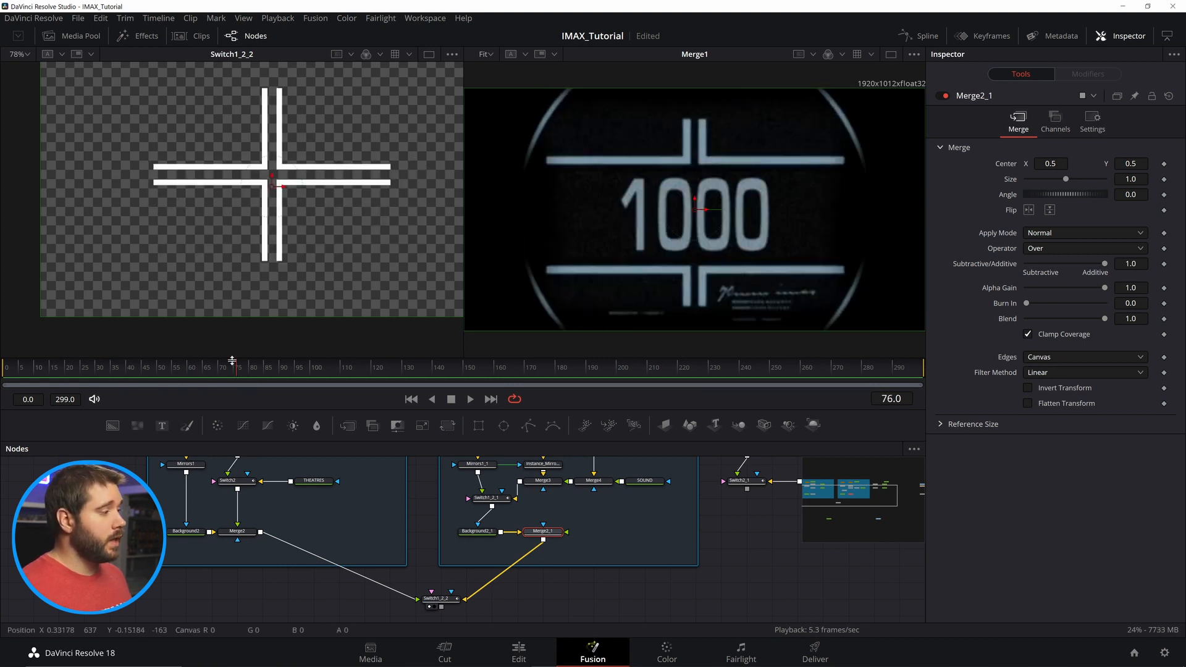
{"action": "left_click", "coordinate": [102, 368]}
{"action": "key", "text": "Right"}
{"action": "key", "text": "Right"}
{"action": "key", "text": "Right"}
{"action": "key", "text": "Right"}
{"action": "key", "text": "Right"}
{"action": "key", "text": "Right"}
{"action": "key", "text": "Right"}
{"action": "key", "text": "Right"}
{"action": "key", "text": "Right"}
{"action": "key", "text": "Right"}
{"action": "key", "text": "Right"}
{"action": "key", "text": "Right"}
{"action": "key", "text": "Right"}
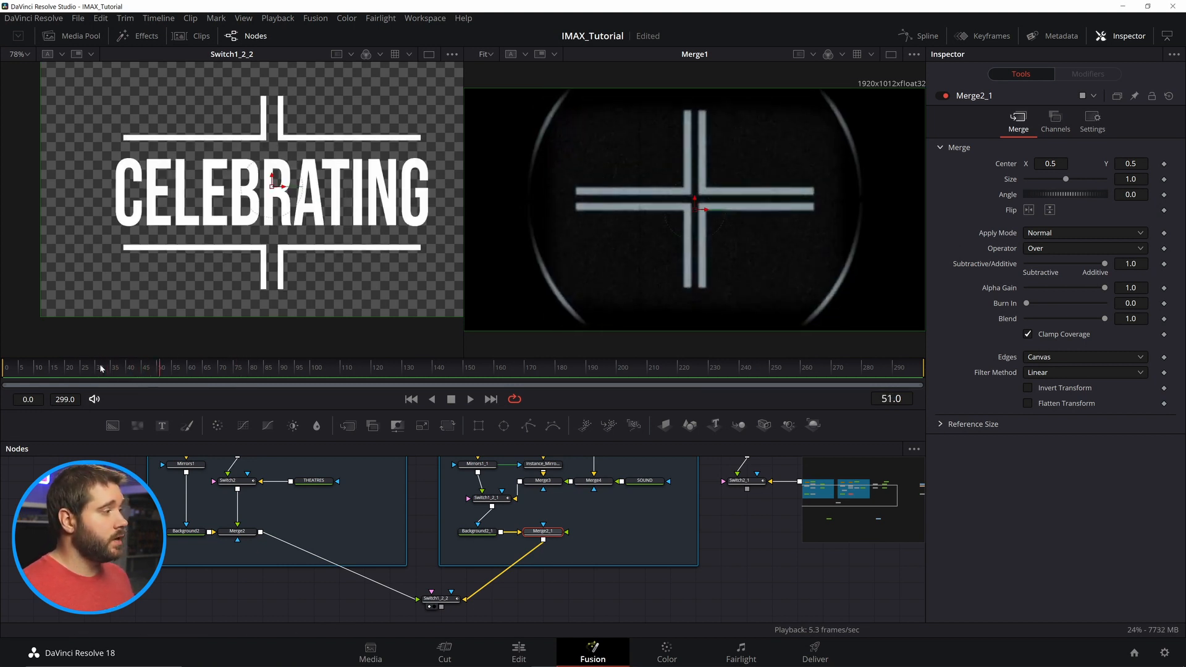
Clear the copied Background/Foreground animation from Switch1_2_2
{"action": "left_click", "coordinate": [440, 598]}
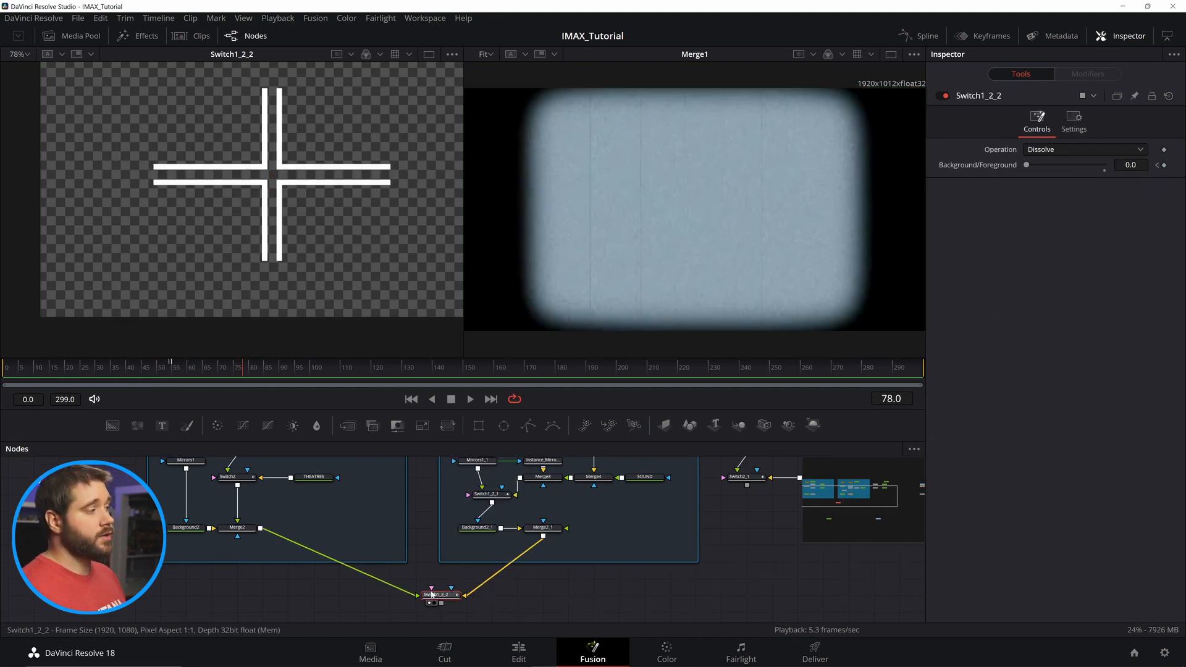
{"action": "left_click", "coordinate": [1166, 166]}
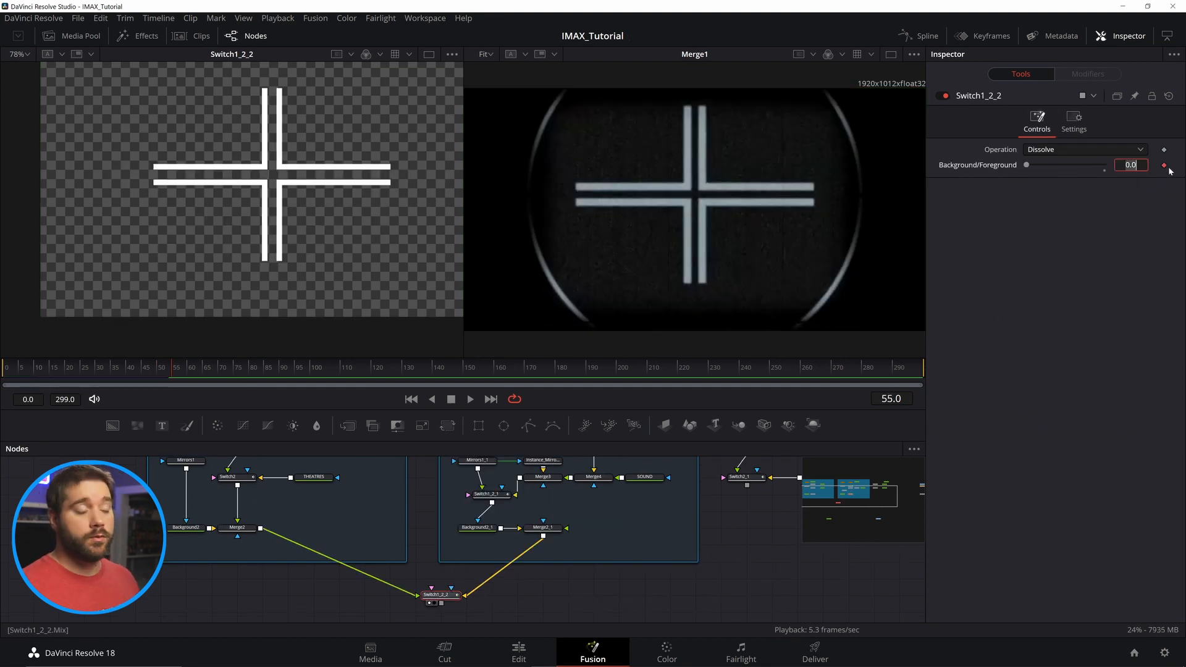
Add Background/Foreground keyframes to Switch1_2_2 at frames 46 and 47
{"action": "left_click", "coordinate": [155, 368]}
{"action": "key", "text": "Left"}
{"action": "key", "text": "Left"}
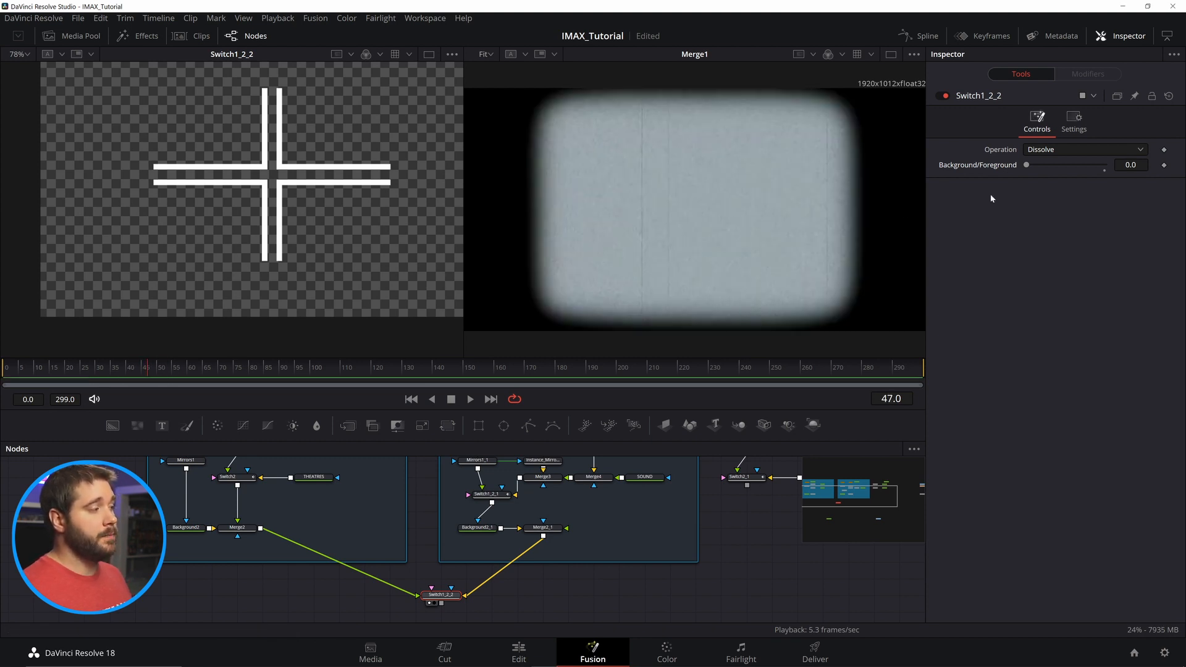
{"action": "key", "text": "Left"}
{"action": "left_click", "coordinate": [1165, 166]}
{"action": "key", "text": "Right"}
{"action": "left_click", "coordinate": [1164, 166]}
Add Background/Foreground keyframes to Switch1_2_2 at frames 78 and 79
{"action": "key", "text": "space"}
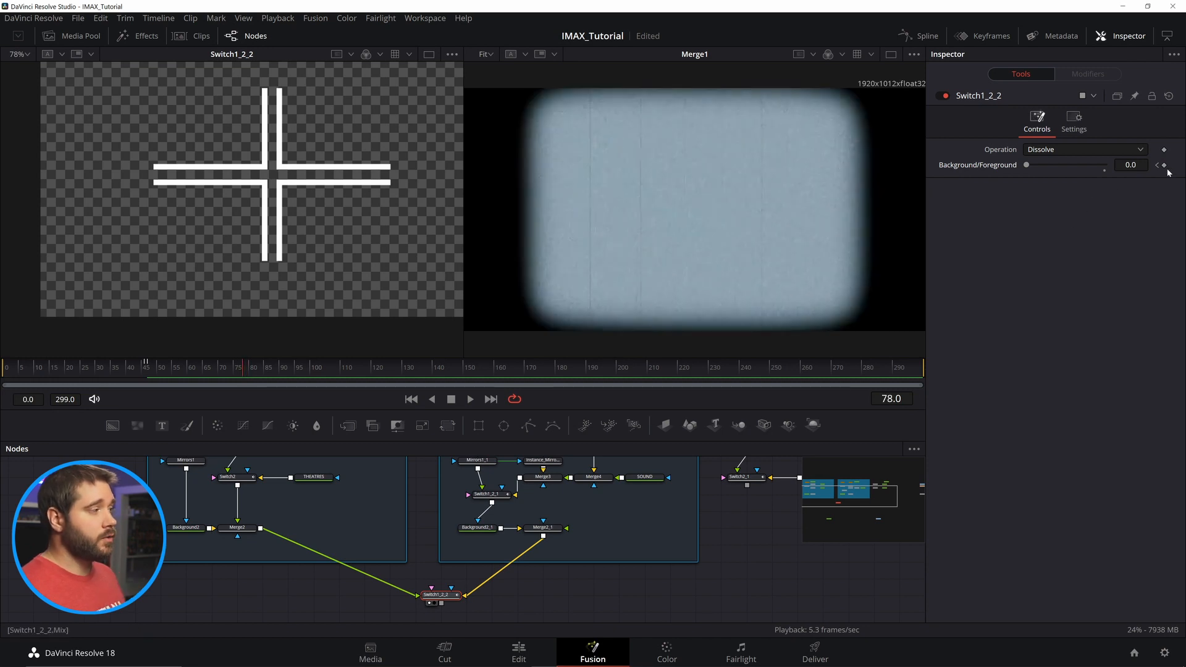
{"action": "left_click", "coordinate": [1164, 166]}
{"action": "key", "text": "Left"}
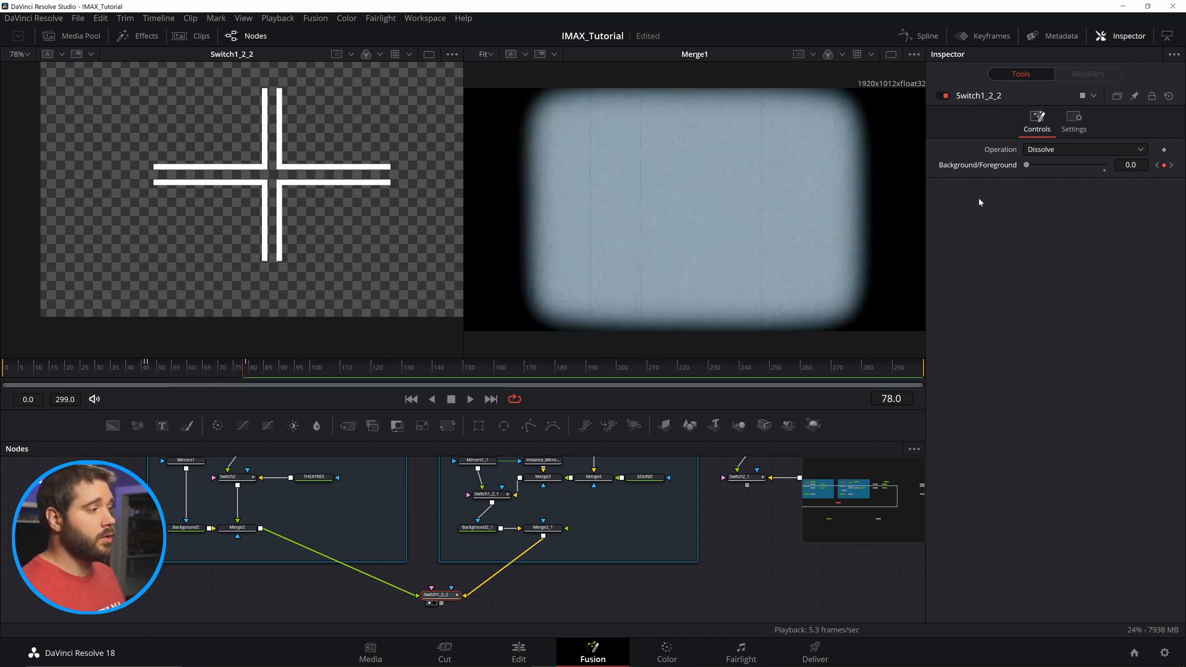
Set Switch1_2_2's Background/Foreground to 1.0 at the frame 47 and frame 79 keyframes
{"action": "left_click", "coordinate": [1155, 166]}
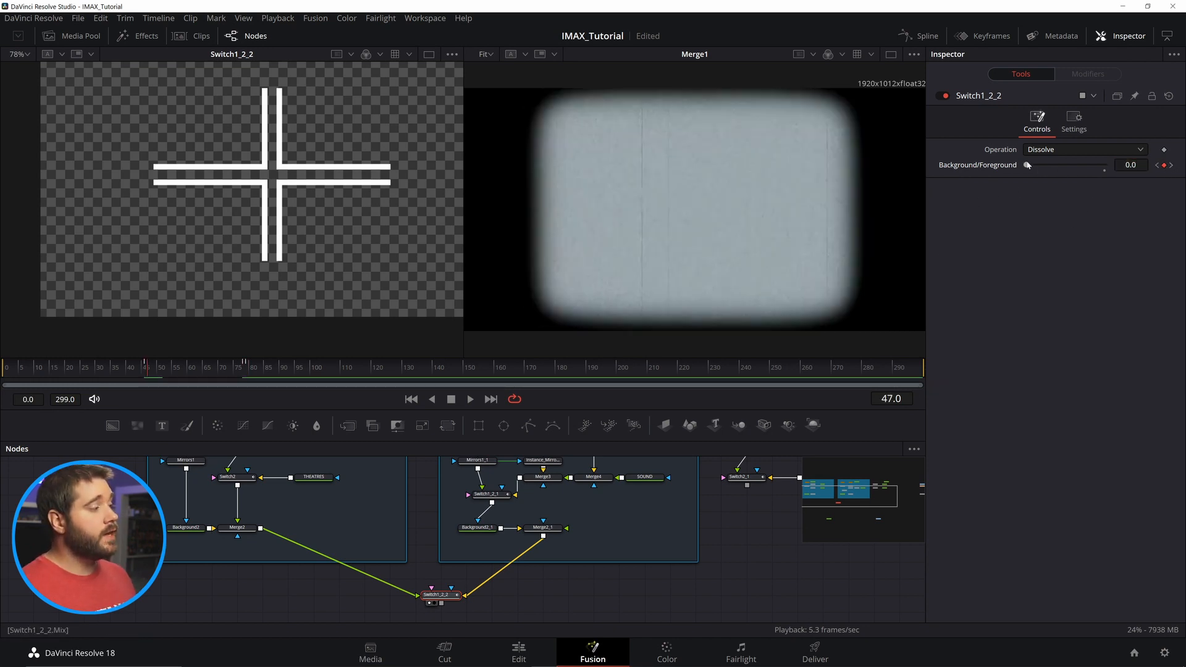
{"action": "left_click_drag", "start_coordinate": [1026, 165], "coordinate": [1107, 165]}
{"action": "left_click", "coordinate": [241, 365]}
{"action": "key", "text": "Right"}
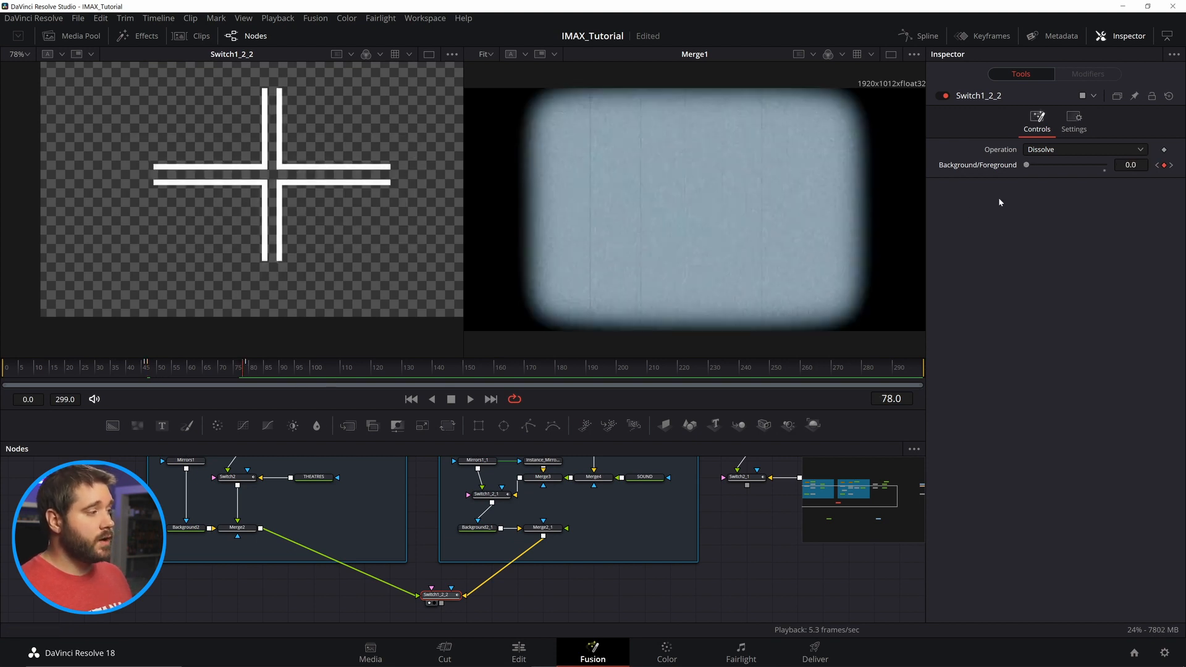
{"action": "key", "text": "Right"}
{"action": "left_click_drag", "start_coordinate": [1023, 167], "coordinate": [1105, 166]}
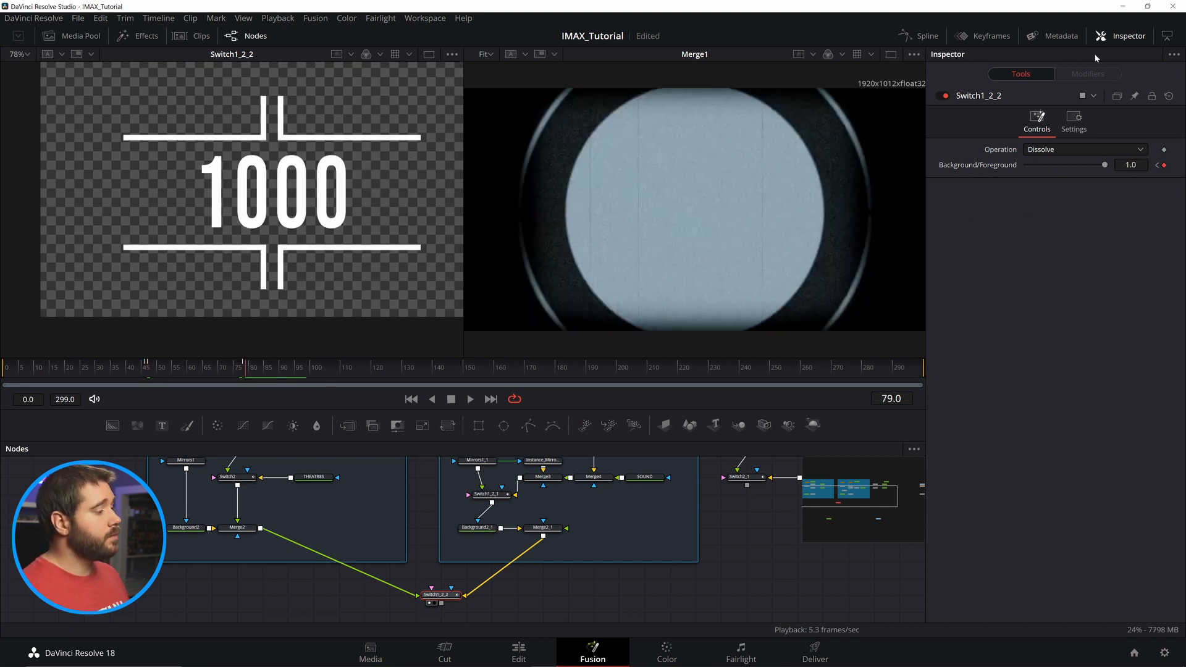
Try to loop the full Background/Foreground spline of Switch1_2_2
{"action": "left_click", "coordinate": [943, 35]}
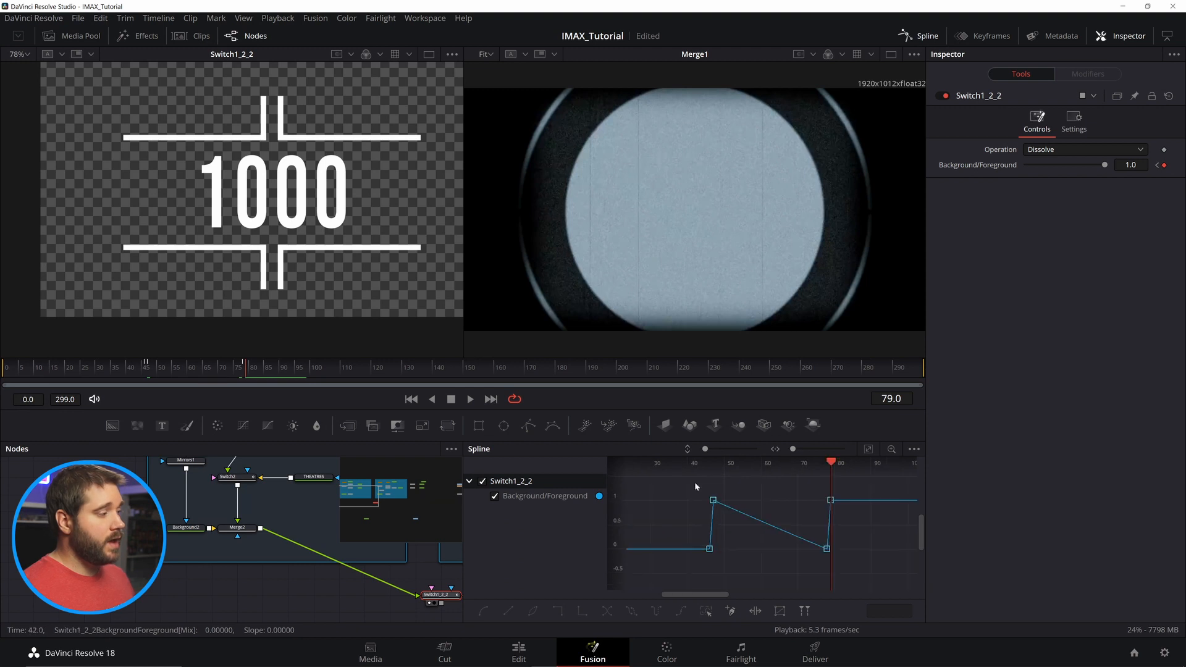
{"action": "left_click_drag", "start_coordinate": [694, 482], "coordinate": [839, 567]}
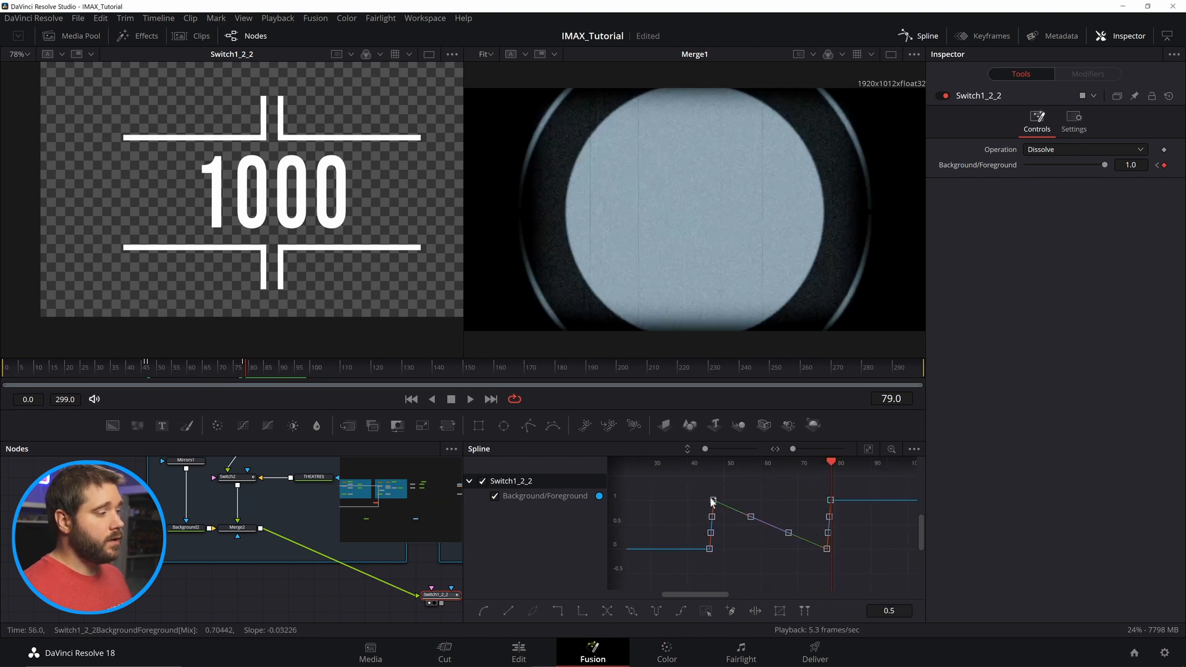
{"action": "left_click", "coordinate": [632, 611]}
{"action": "mouse_move", "coordinate": [730, 520]}
{"action": "left_mouse_down"}
{"action": "mouse_move", "coordinate": [630, 530]}
{"action": "mouse_move", "coordinate": [750, 524]}
{"action": "mouse_move", "coordinate": [654, 527]}
{"action": "mouse_move", "coordinate": [736, 523]}
{"action": "left_mouse_up"}
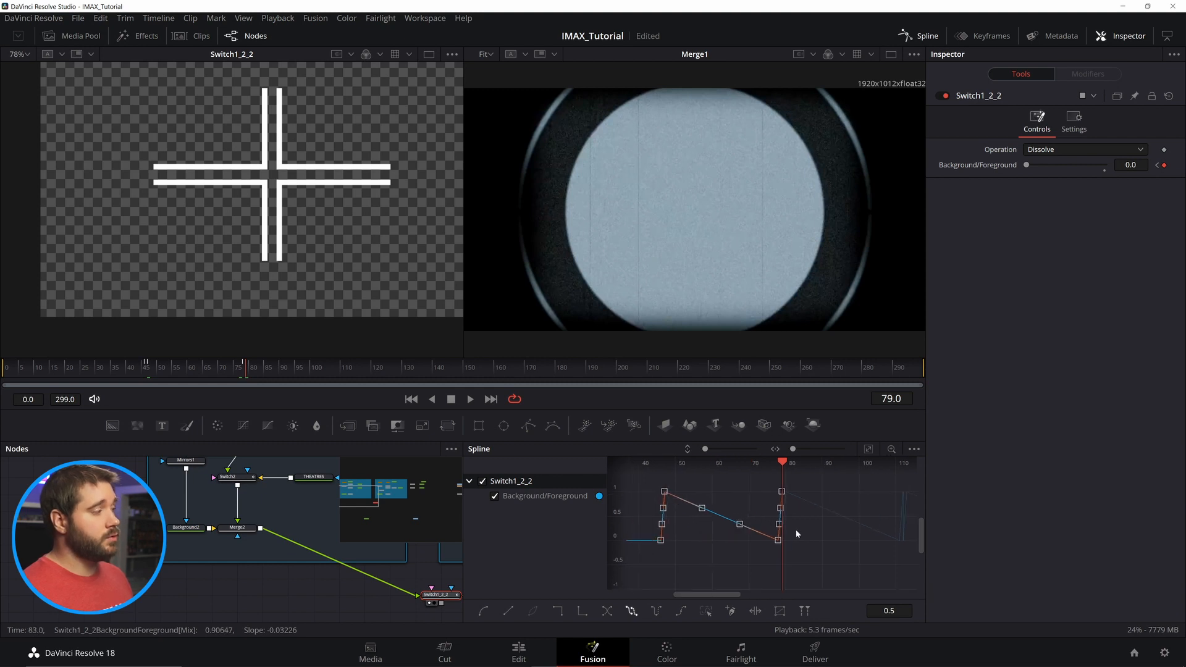
{"action": "key", "text": "ctrl+z"}
{"action": "left_click_drag", "start_coordinate": [651, 475], "coordinate": [651, 475]}
{"action": "left_click_drag", "start_coordinate": [689, 527], "coordinate": [782, 569]}
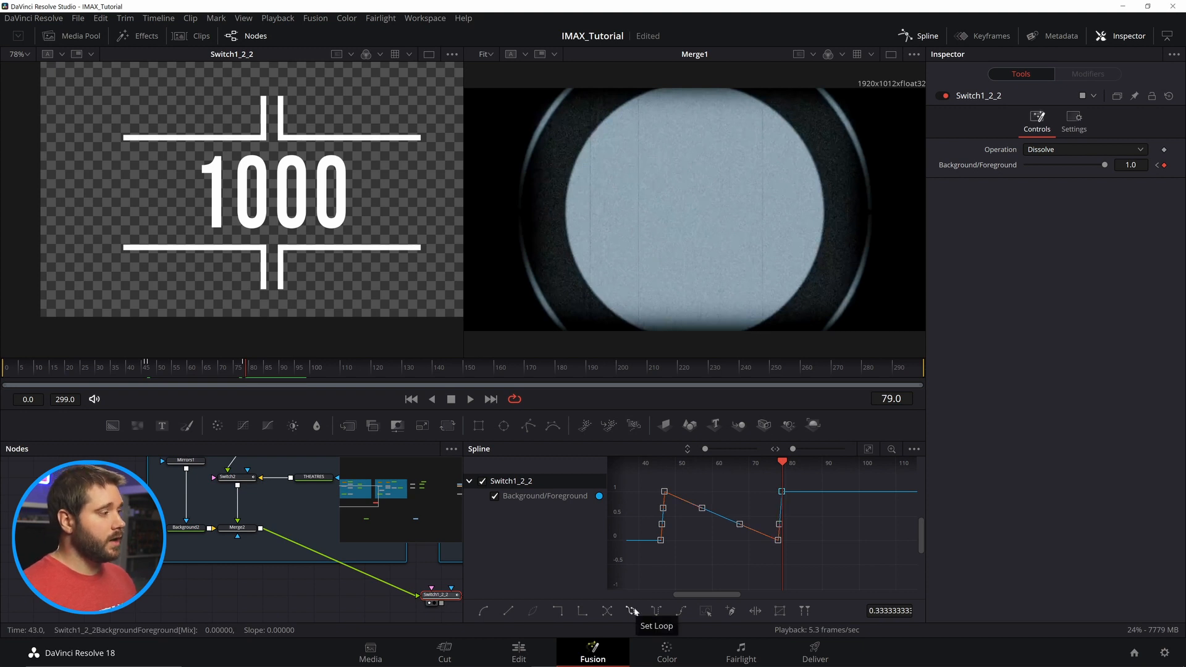
{"action": "left_click", "coordinate": [714, 542]}
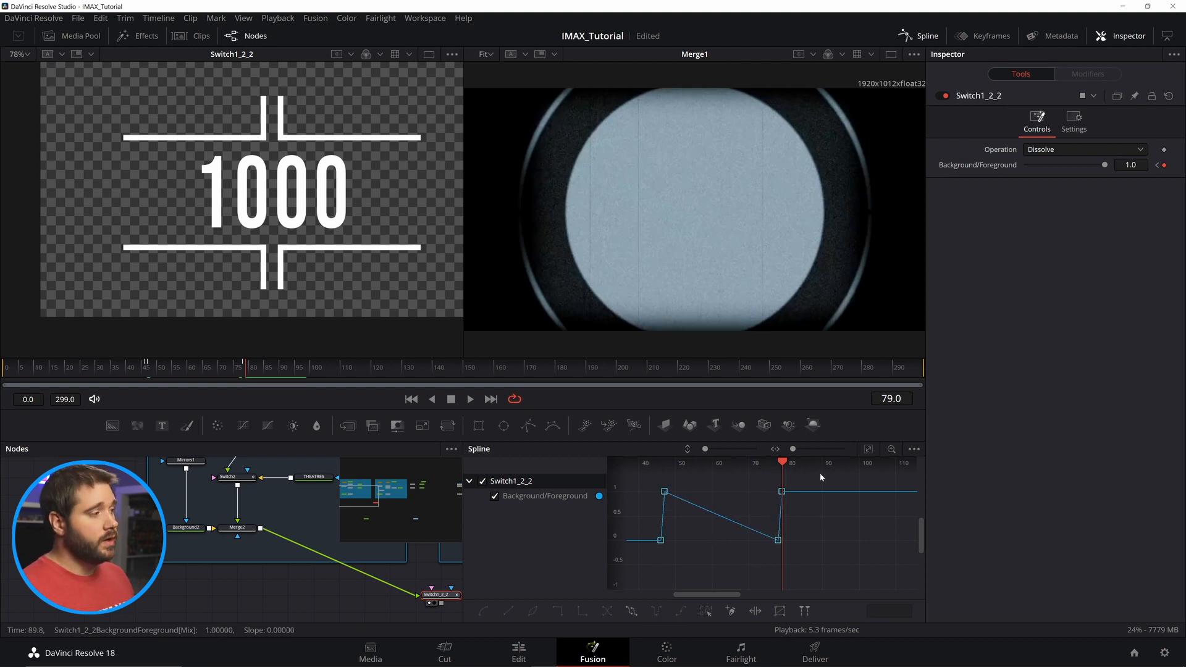
Apply Set Loop to all four Background/Foreground keyframes of Switch1_2_2 and close the spline editor
{"action": "left_click_drag", "start_coordinate": [781, 494], "coordinate": [659, 556]}
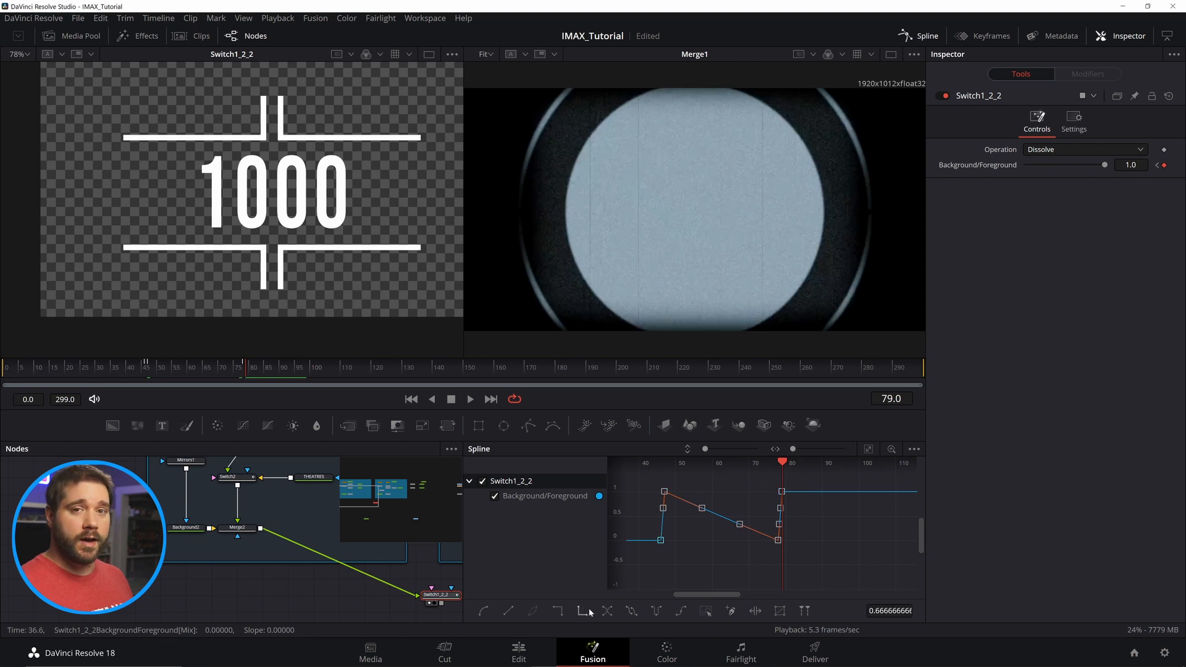
{"action": "left_click", "coordinate": [632, 611]}
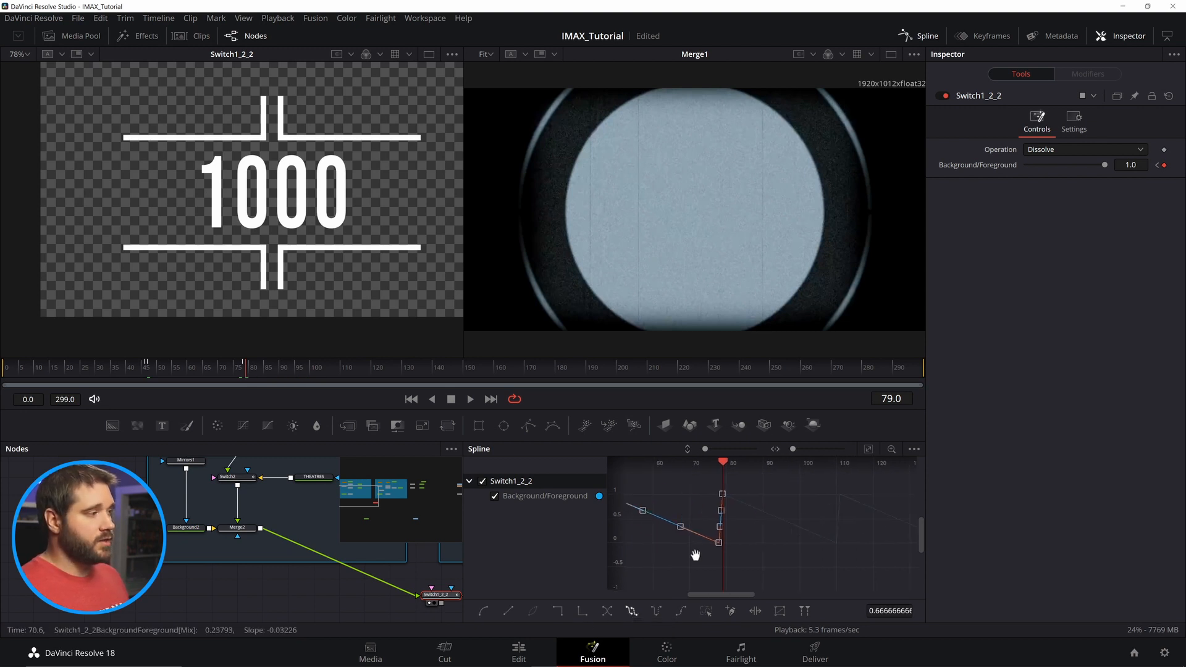
{"action": "left_click", "coordinate": [918, 37]}
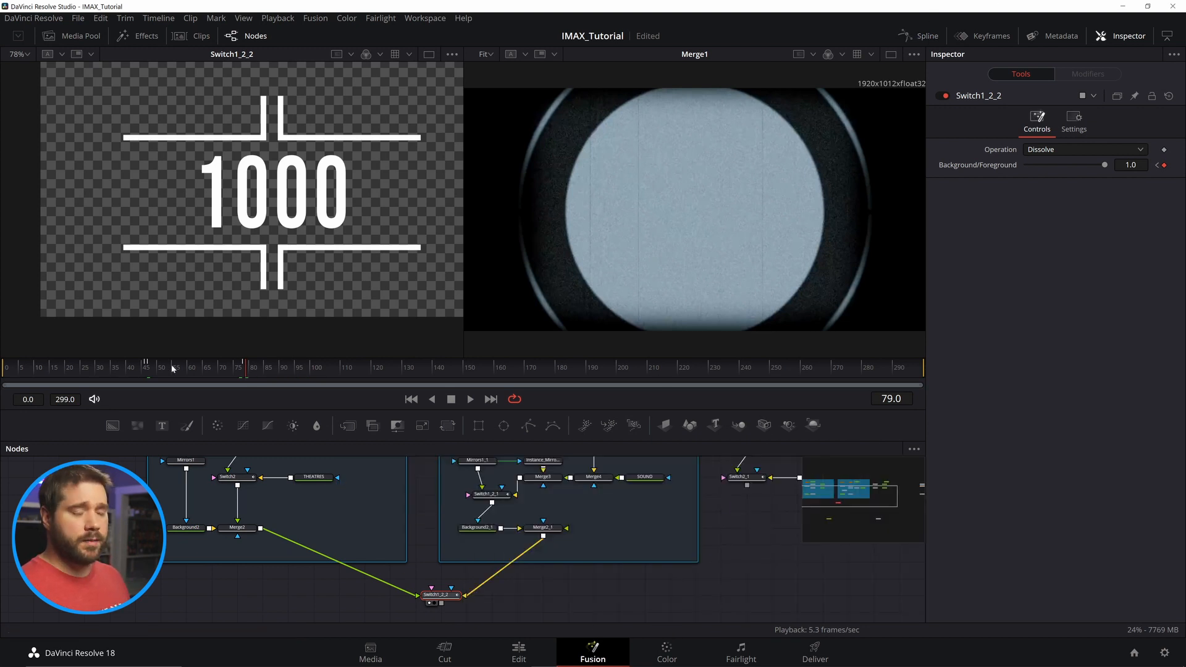
Play and scrub the composition to check Switch1_2_2's looping changes against the reference
{"action": "key", "text": "space"}
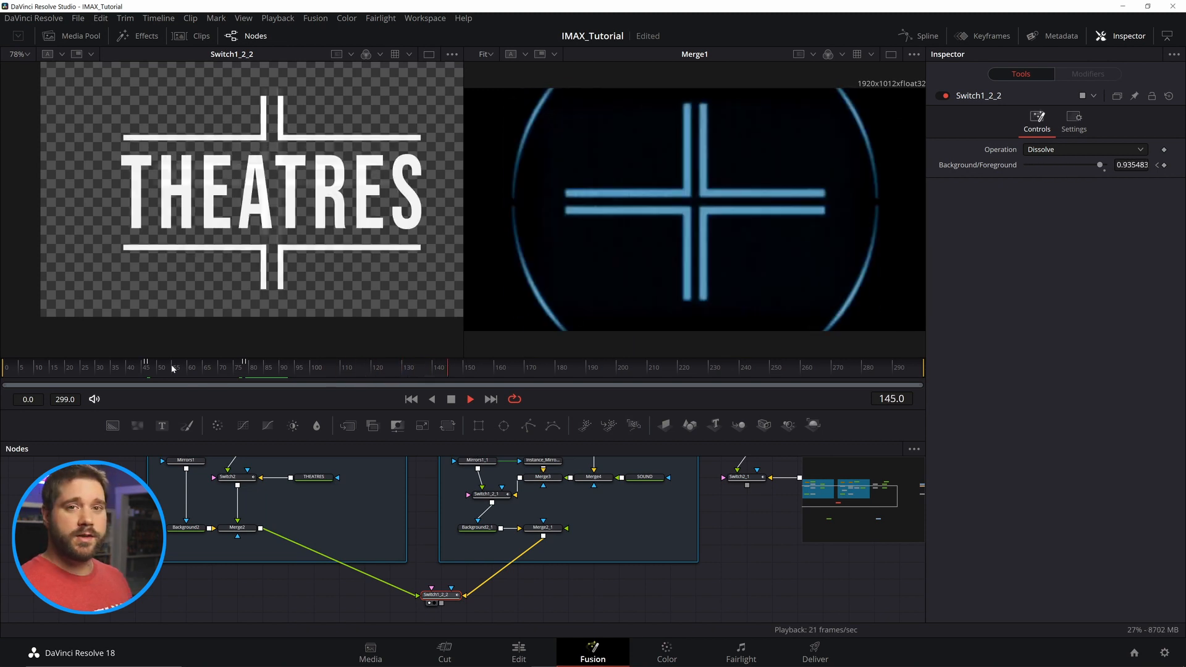
{"action": "left_click_drag", "start_coordinate": [147, 369], "coordinate": [186, 368]}
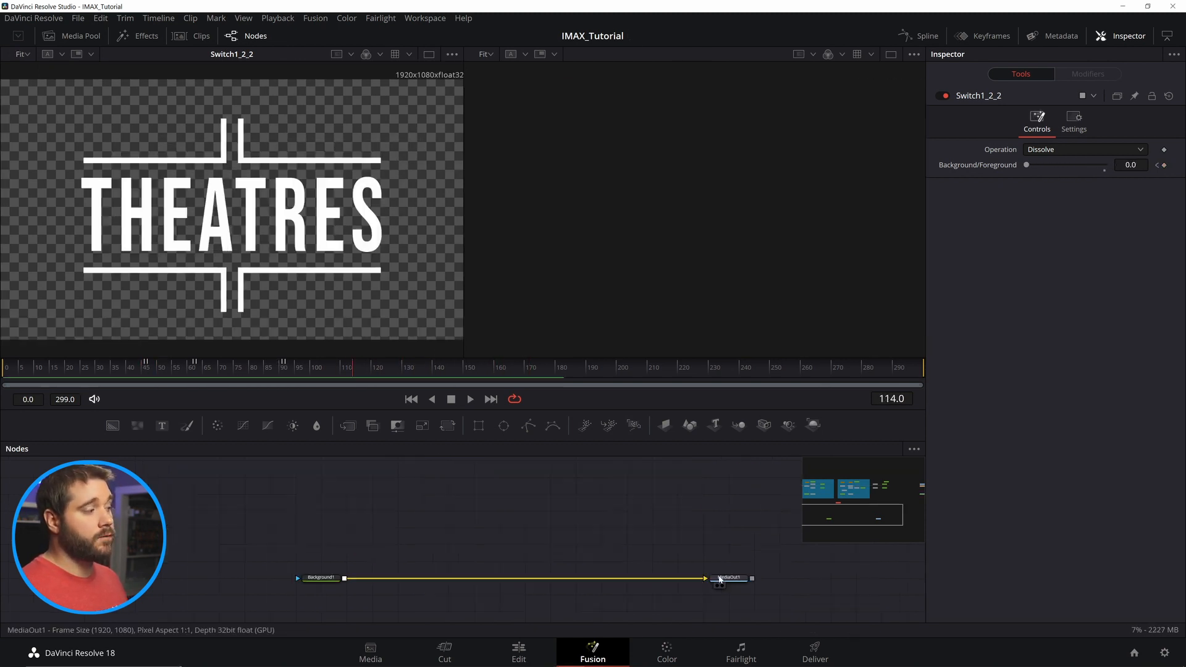
Show the reference merge, Merge1, in the second viewer and go to frame 48, where the reference circle appears
{"action": "left_click", "coordinate": [720, 579]}
{"action": "key", "text": "2"}
{"action": "left_click_drag", "start_coordinate": [296, 369], "coordinate": [238, 369]}
{"action": "left_click_drag", "start_coordinate": [553, 531], "coordinate": [568, 609]}
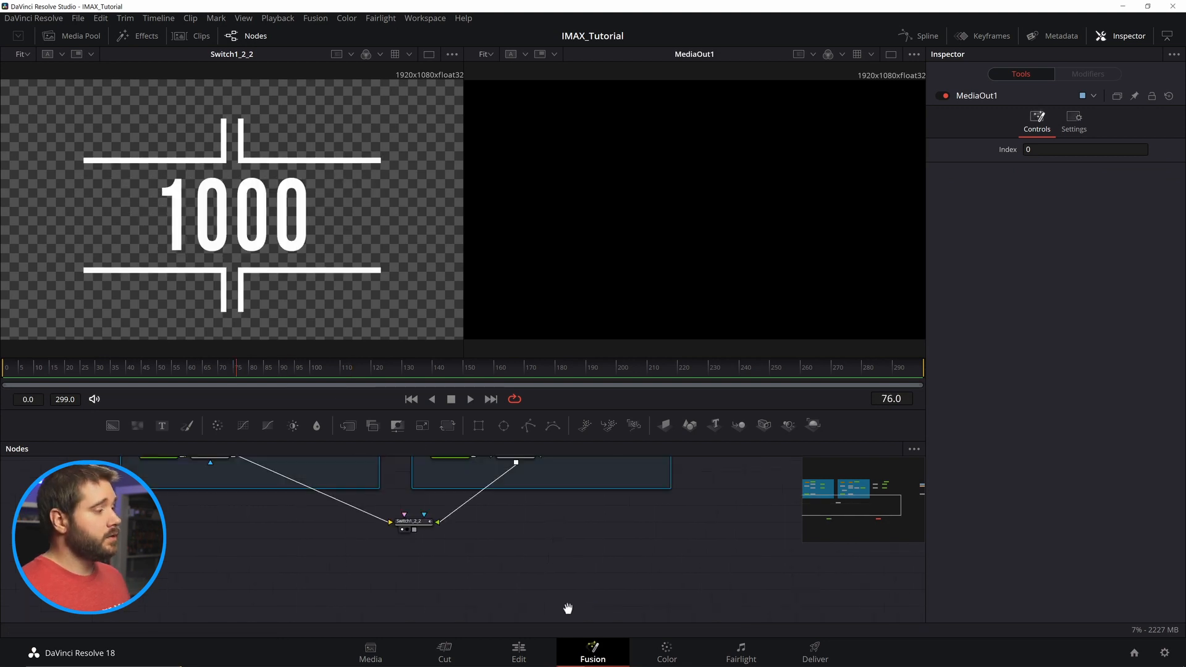
{"action": "left_click_drag", "start_coordinate": [720, 466], "coordinate": [840, 524]}
{"action": "left_click", "coordinate": [786, 589]}
{"action": "key", "text": "2"}
{"action": "left_click_drag", "start_coordinate": [228, 367], "coordinate": [151, 363]}
{"action": "left_click_drag", "start_coordinate": [476, 537], "coordinate": [449, 551]}
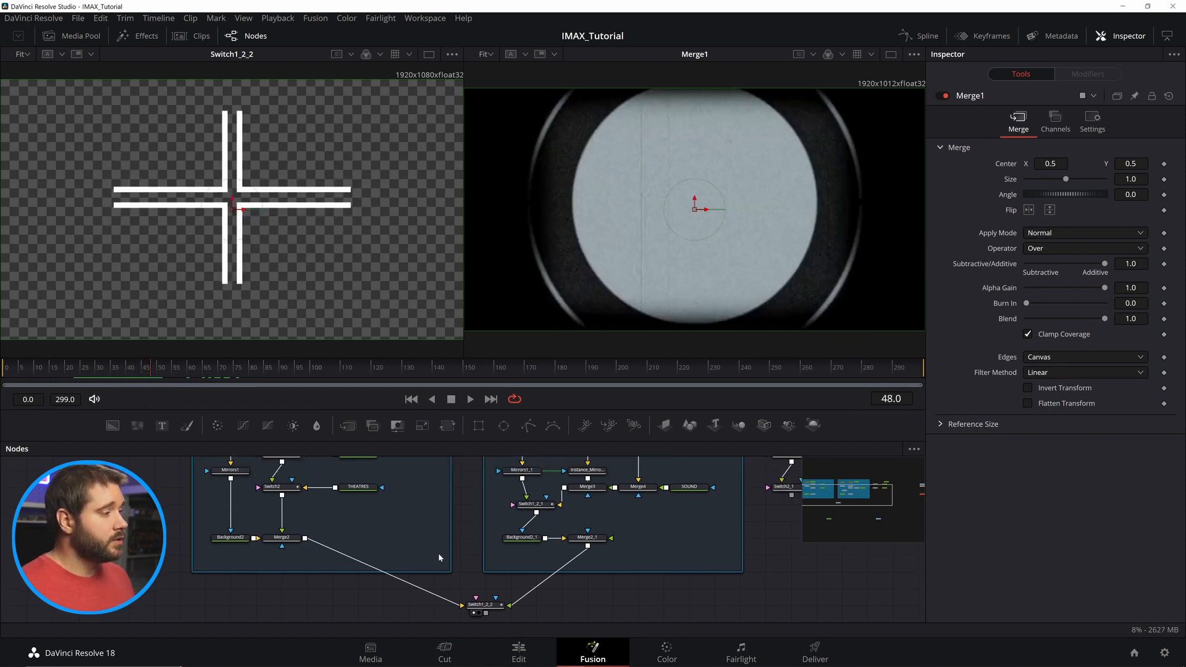
Delete the leftover CELEBRATING, Number and THEATRES text copies and their two switches beside the second node group
{"action": "scroll", "coordinate": [439, 555], "scroll_direction": "down", "scroll_amount": 2}
{"action": "left_click_drag", "start_coordinate": [768, 531], "coordinate": [684, 584]}
{"action": "scroll", "coordinate": [709, 555], "scroll_direction": "up", "scroll_amount": 2}
{"action": "left_click_drag", "start_coordinate": [715, 487], "coordinate": [554, 591]}
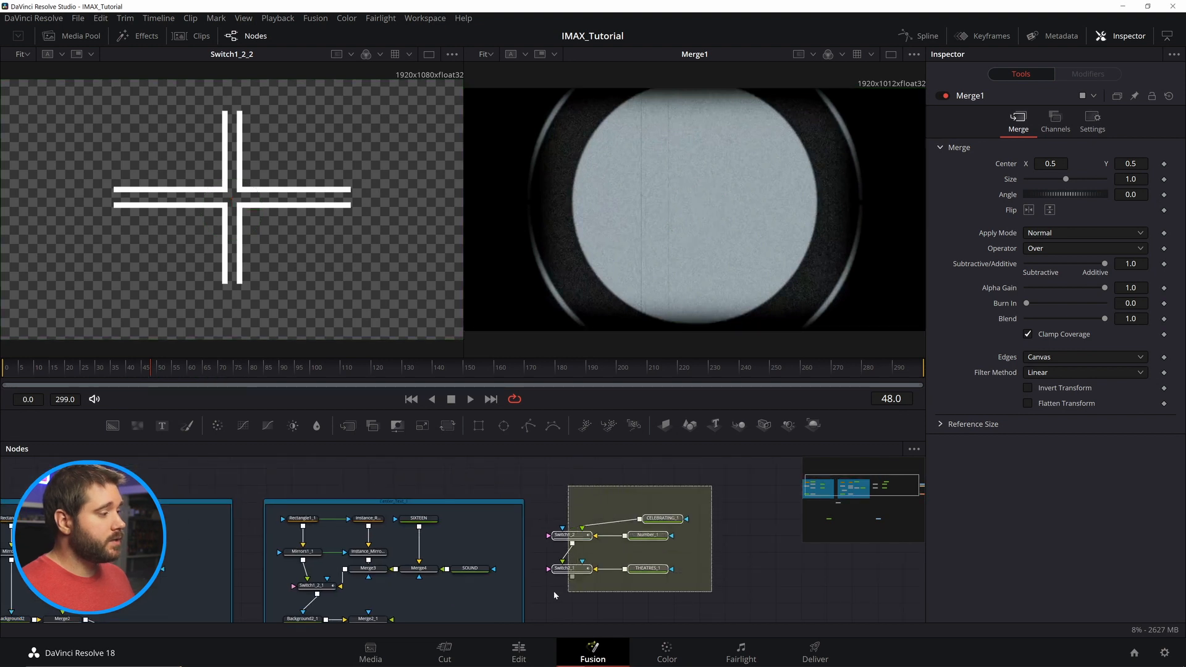
{"action": "key", "text": "Delete"}
Add a Background node beside the groups and turn it white by setting its green and blue to 1.0
{"action": "key", "text": "ctrl+v"}
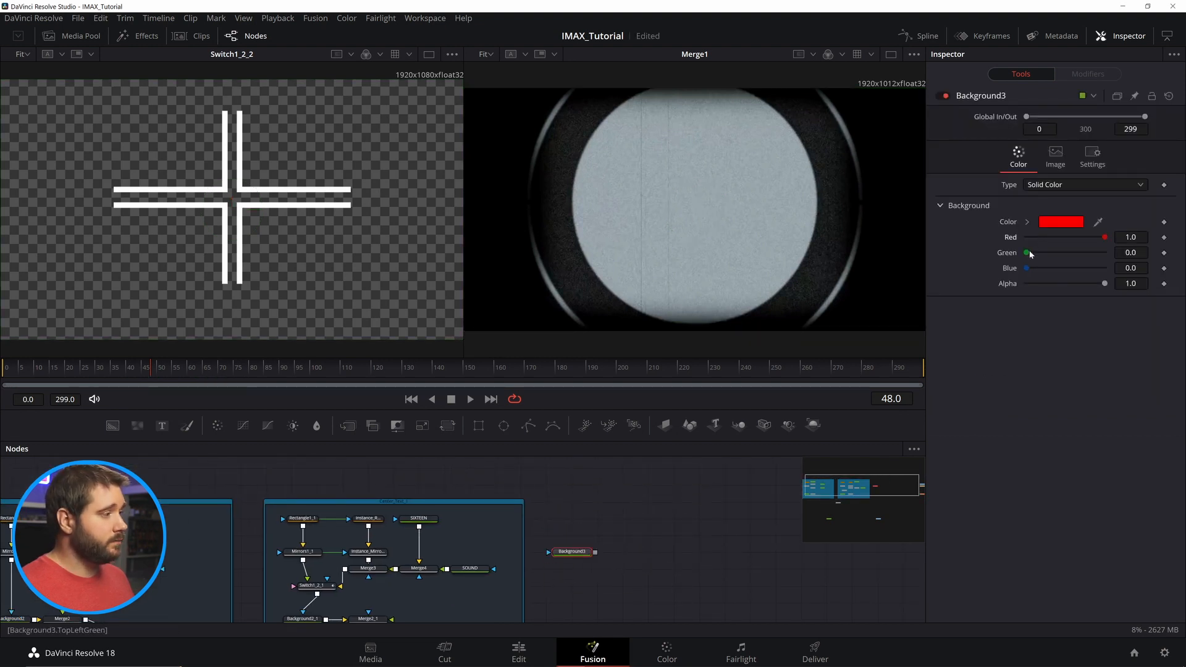
{"action": "left_click_drag", "start_coordinate": [1026, 252], "coordinate": [1106, 253]}
{"action": "left_click_drag", "start_coordinate": [1027, 269], "coordinate": [1105, 268]}
{"action": "left_click", "coordinate": [597, 537]}
{"action": "left_click_drag", "start_coordinate": [572, 552], "coordinate": [518, 558]}
Mask the white background with an Ellipse and connect it over the reference in Merge1
{"action": "left_click", "coordinate": [503, 425]}
{"action": "scroll", "coordinate": [634, 532], "scroll_direction": "down", "scroll_amount": 2}
{"action": "scroll", "coordinate": [558, 538], "scroll_direction": "up", "scroll_amount": 4}
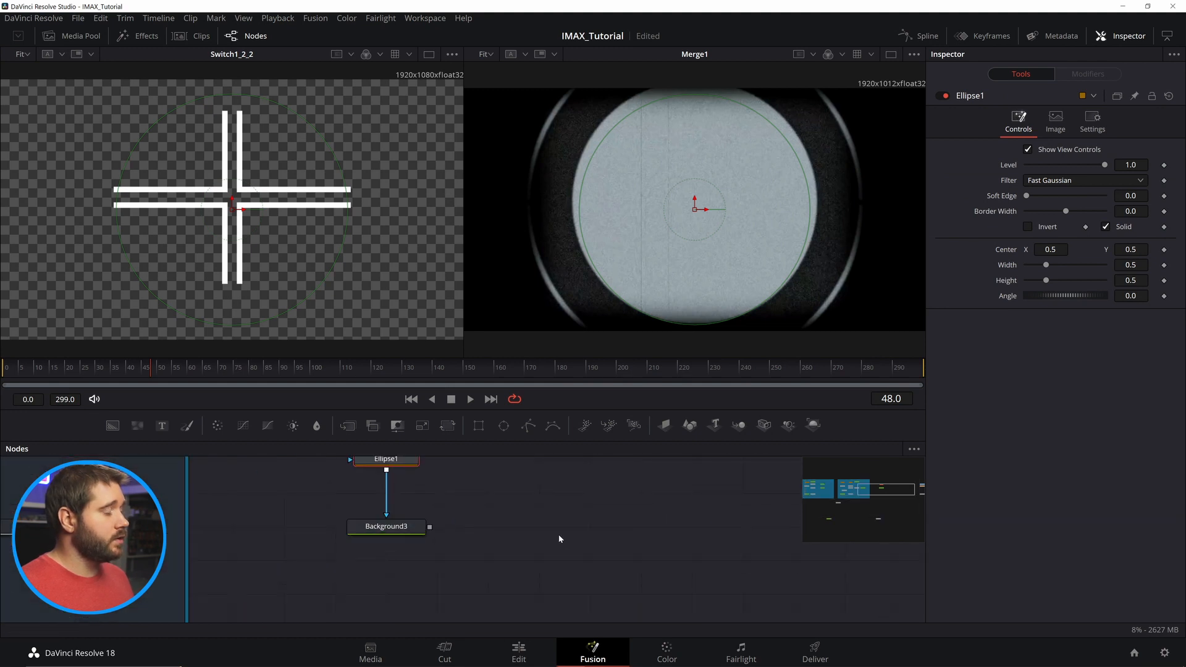
{"action": "scroll", "coordinate": [558, 537], "scroll_direction": "down", "scroll_amount": 2}
{"action": "left_click_drag", "start_coordinate": [353, 552], "coordinate": [430, 569]}
{"action": "left_click_drag", "start_coordinate": [453, 570], "coordinate": [683, 603]}
{"action": "left_click_drag", "start_coordinate": [353, 518], "coordinate": [430, 535]}
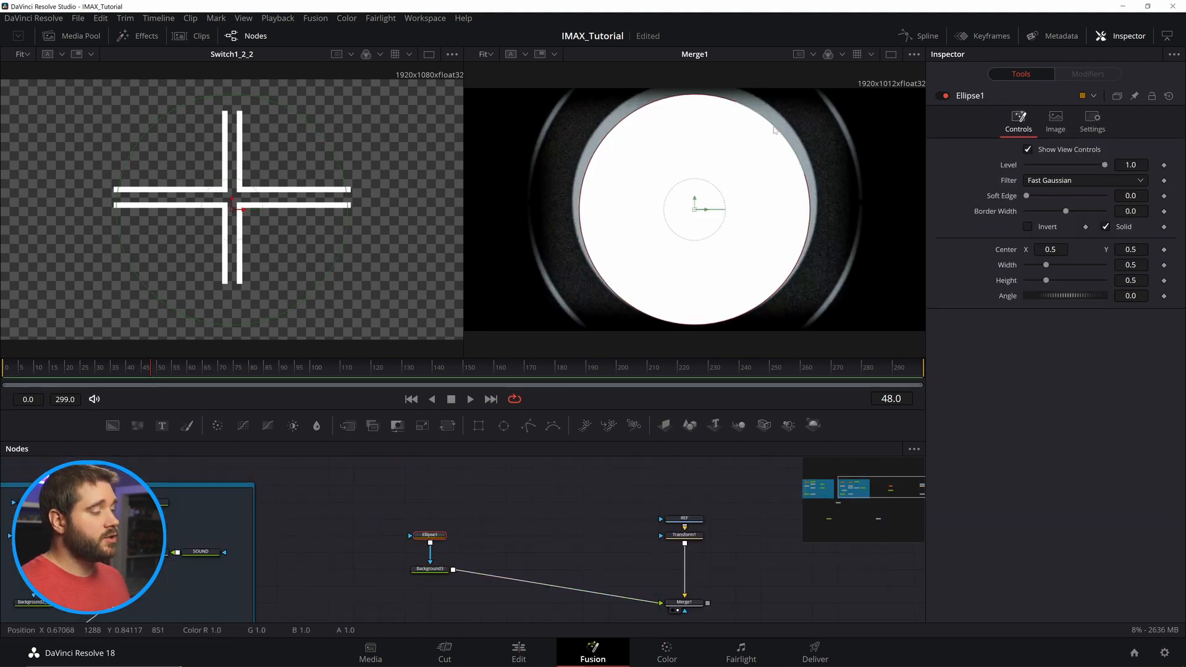
Scale Ellipse1 to about 0.526 to match the reference circle and tie its width to its height with an expression
{"action": "scroll", "coordinate": [544, 520], "scroll_direction": "down", "scroll_amount": 3}
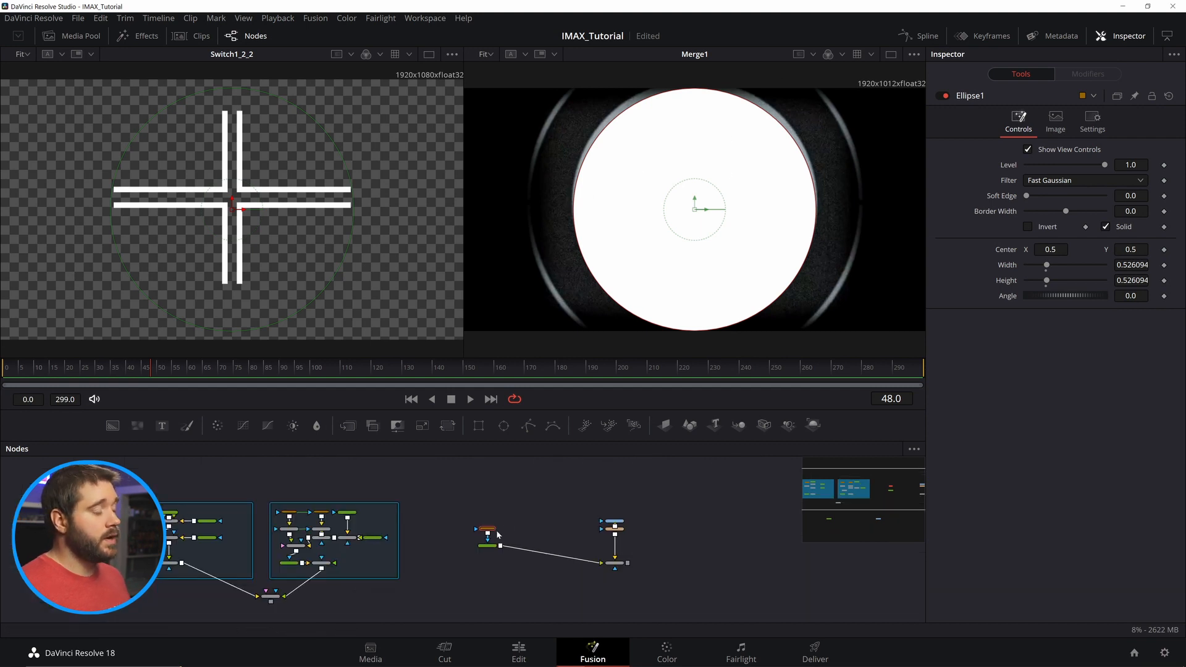
{"action": "scroll", "coordinate": [498, 534], "scroll_direction": "up", "scroll_amount": 3}
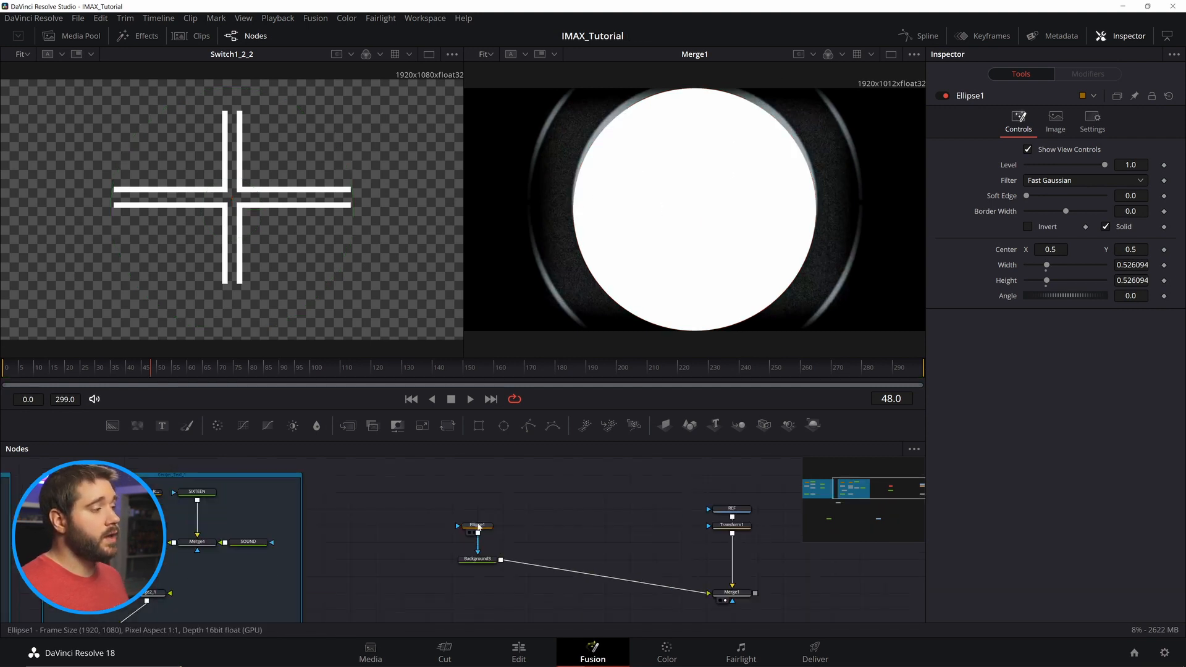
{"action": "right_click", "coordinate": [1004, 269]}
{"action": "left_click", "coordinate": [1039, 412]}
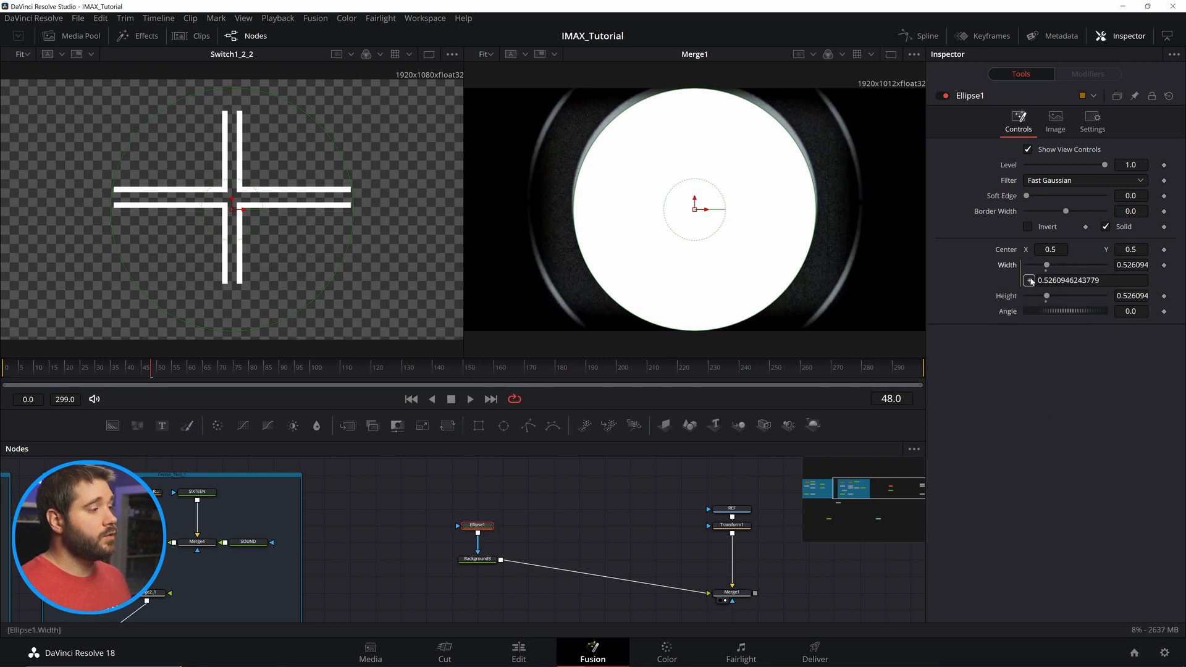
{"action": "left_click_drag", "start_coordinate": [1003, 302], "coordinate": [1047, 299]}
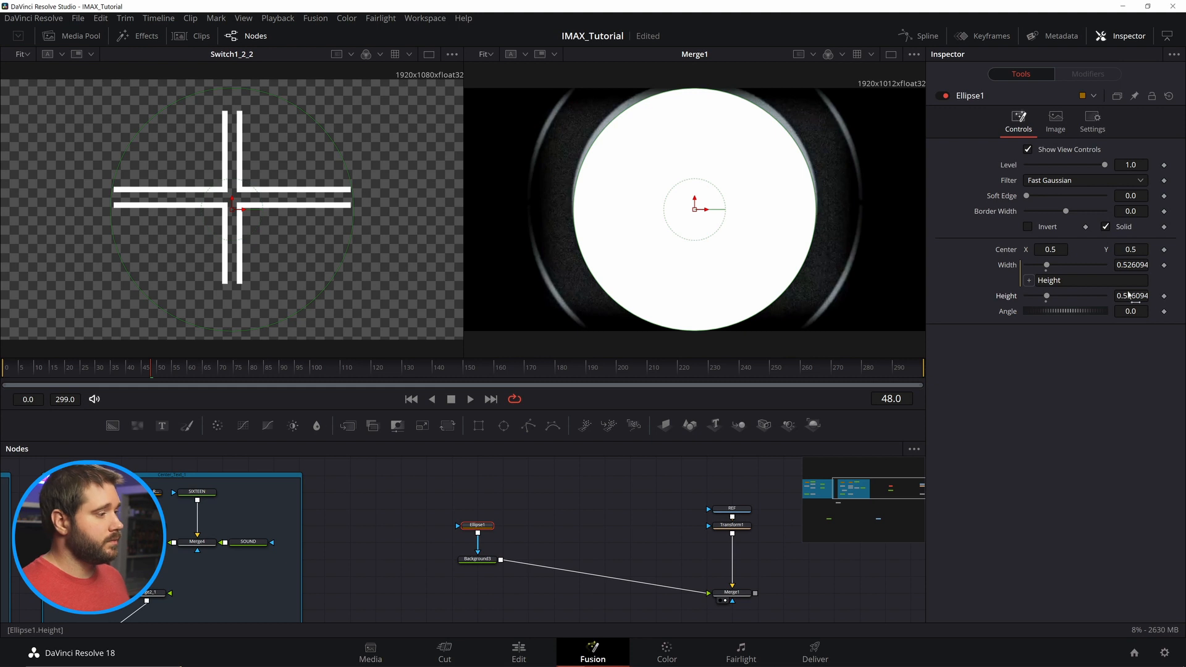
Set Ellipse1's height to 0.53
{"action": "left_click_drag", "start_coordinate": [1129, 296], "coordinate": [1154, 296]}
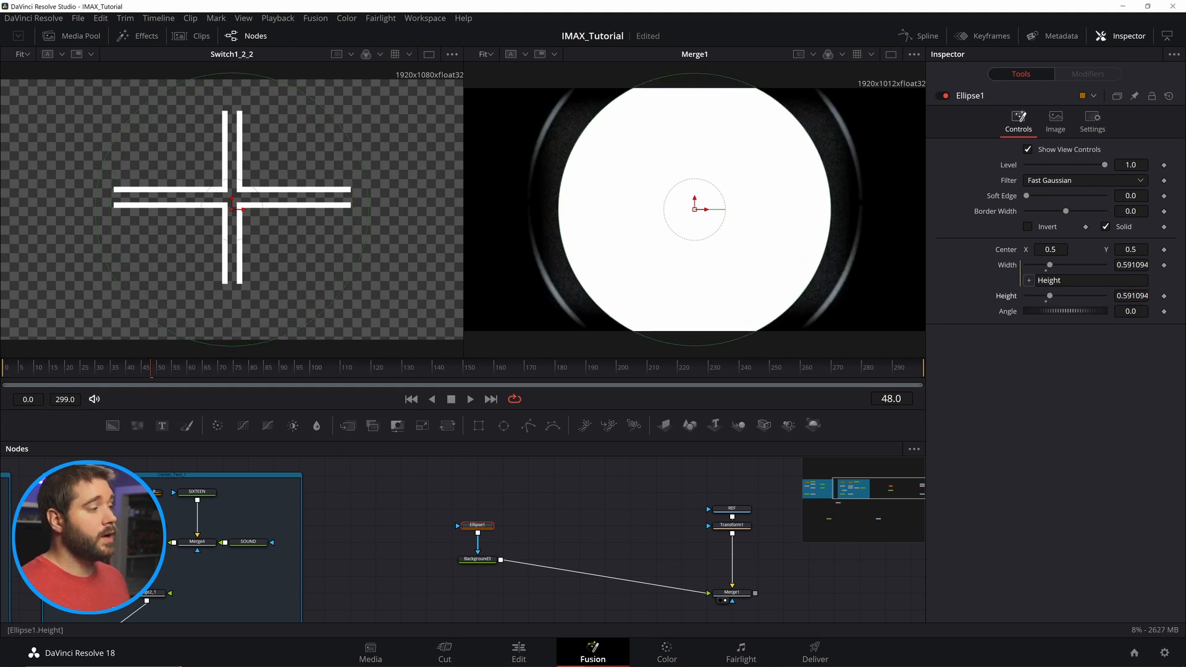
{"action": "type", "text": "0.53"}
{"action": "key", "text": "Return"}
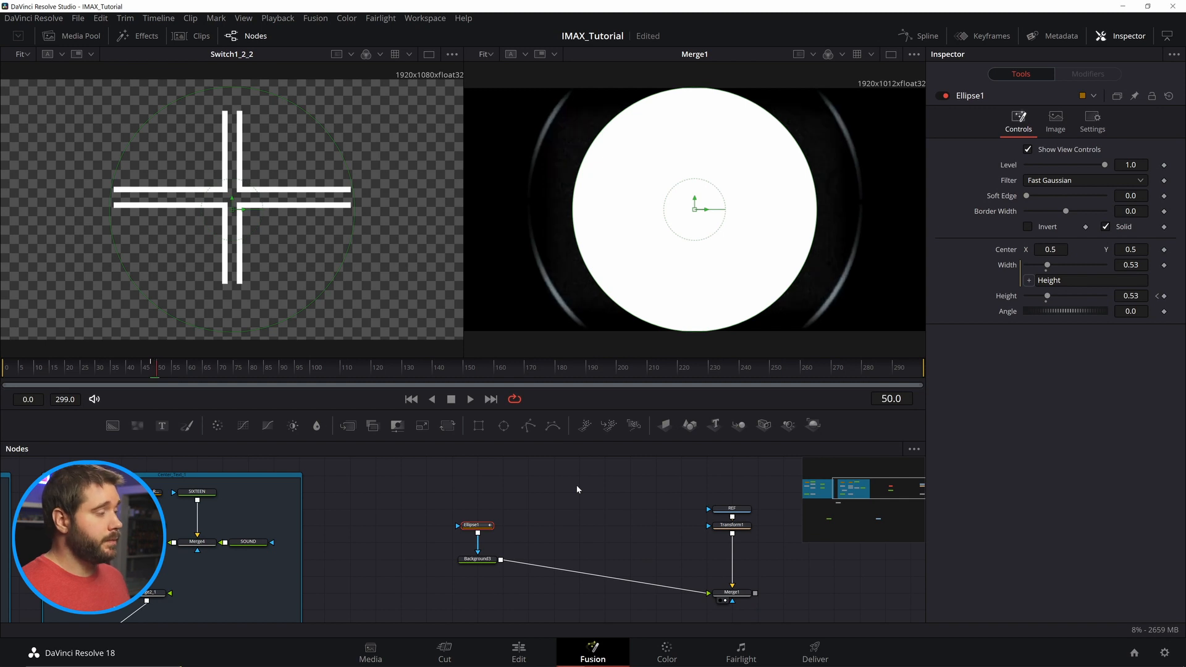
Keyframe Ellipse1's height at 0.53 on frame 46 and enlarge it to about 0.866 on frame 47
{"action": "key", "text": "Left"}
{"action": "key", "text": "Left"}
{"action": "key", "text": "Left"}
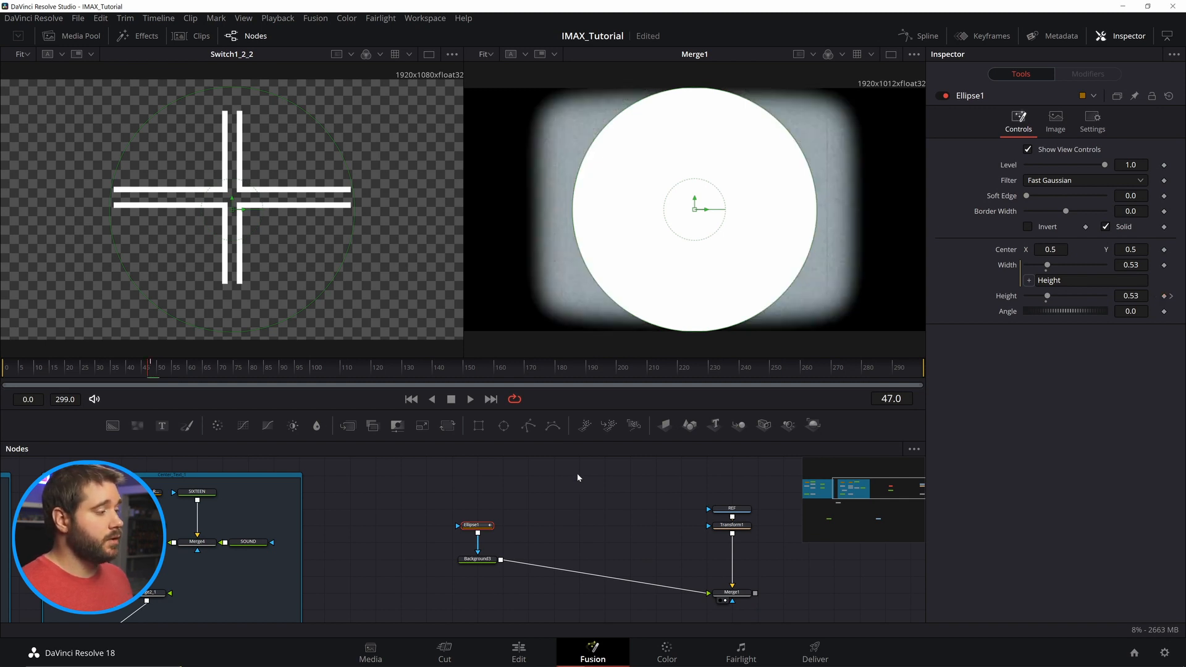
{"action": "key", "text": "Left"}
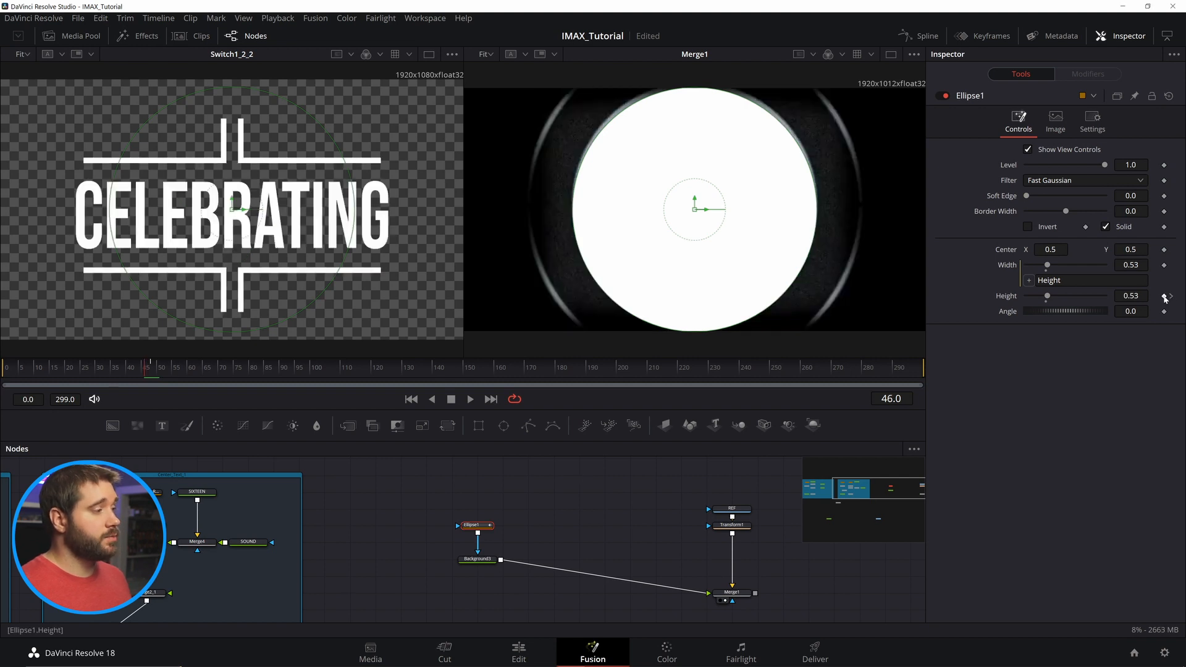
{"action": "key", "text": "Right"}
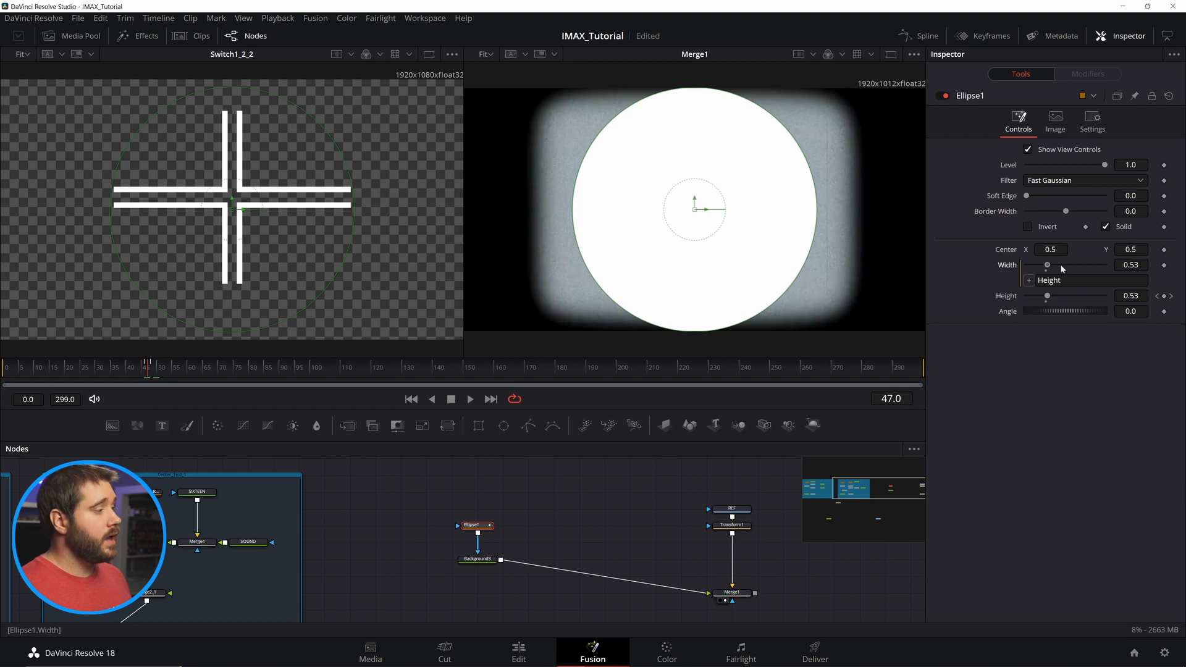
{"action": "left_click_drag", "start_coordinate": [1048, 297], "coordinate": [1061, 297]}
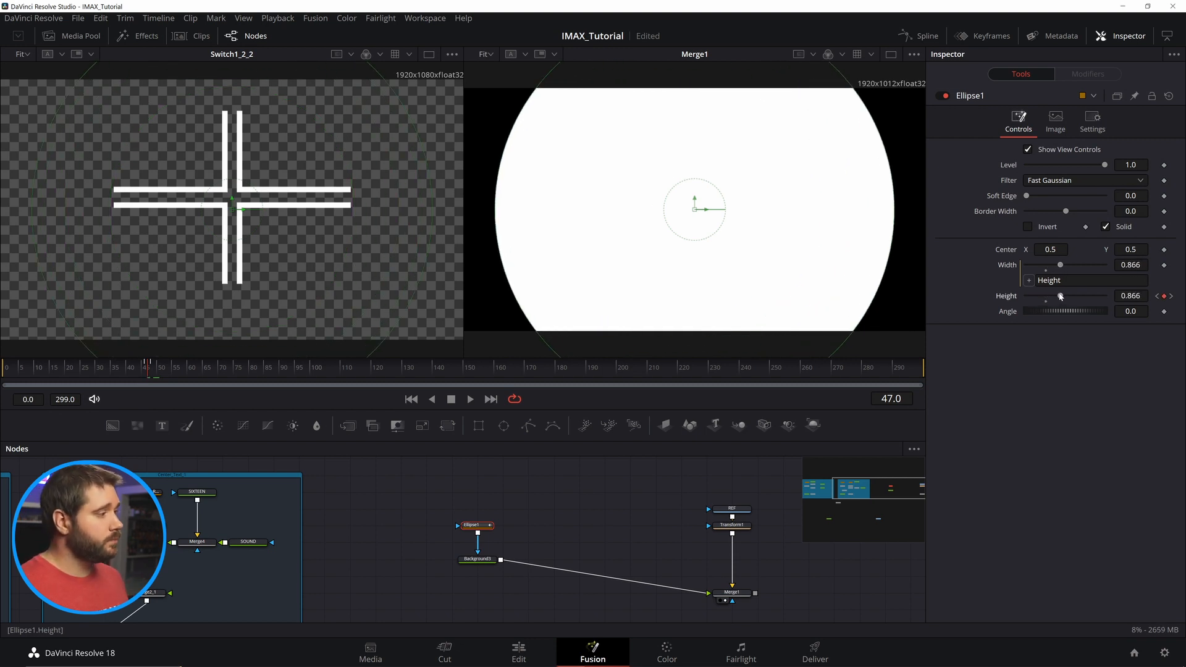
Step through frames 46 to 48 to compare the circle's size change with the reference, and go to frame 76
{"action": "key", "text": "Left"}
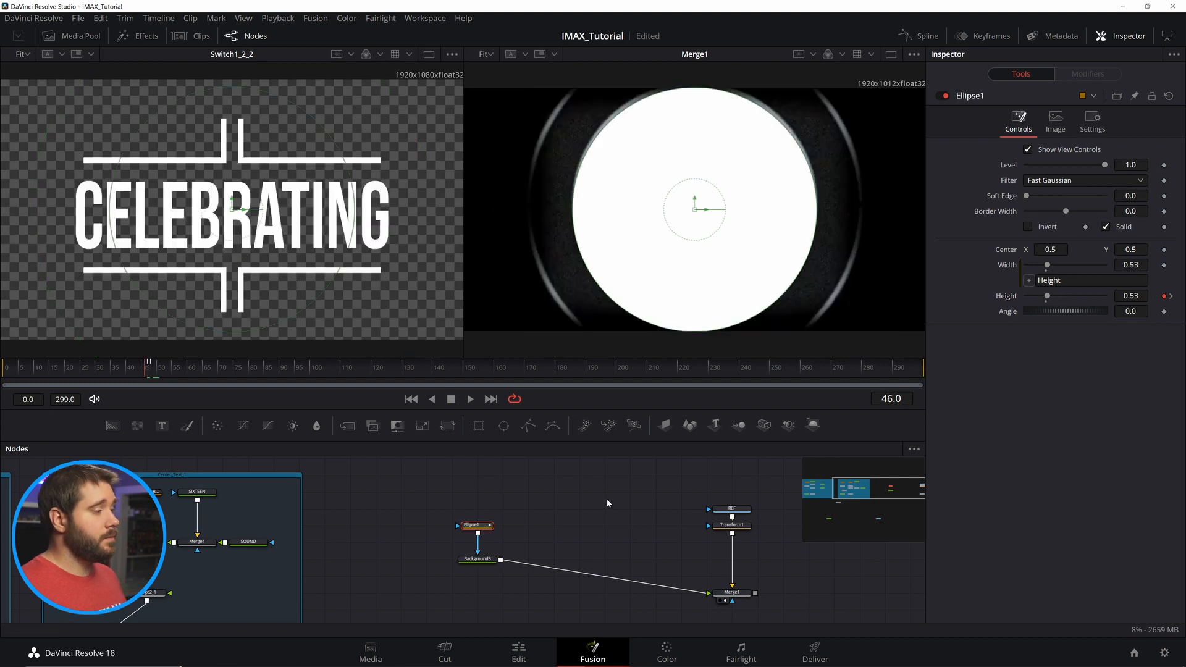
{"action": "key", "text": "Right"}
{"action": "key", "text": "Left"}
{"action": "key", "text": "Right"}
{"action": "key", "text": "Left"}
{"action": "key", "text": "Right"}
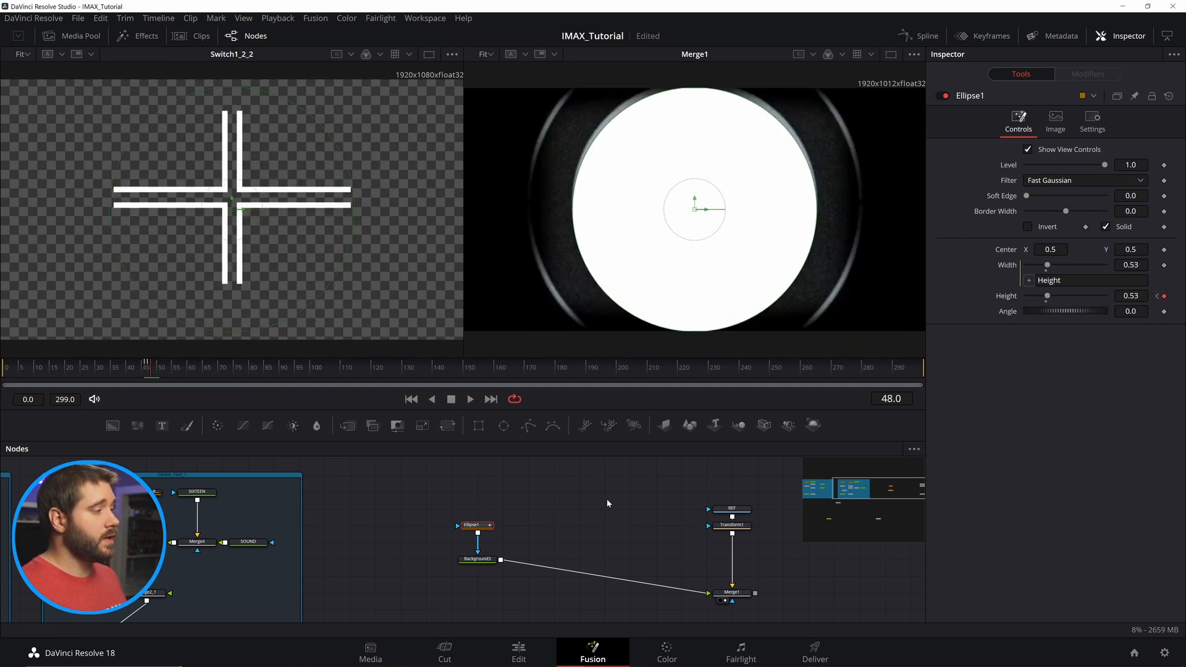
{"action": "key", "text": "Left"}
{"action": "left_click", "coordinate": [609, 498]}
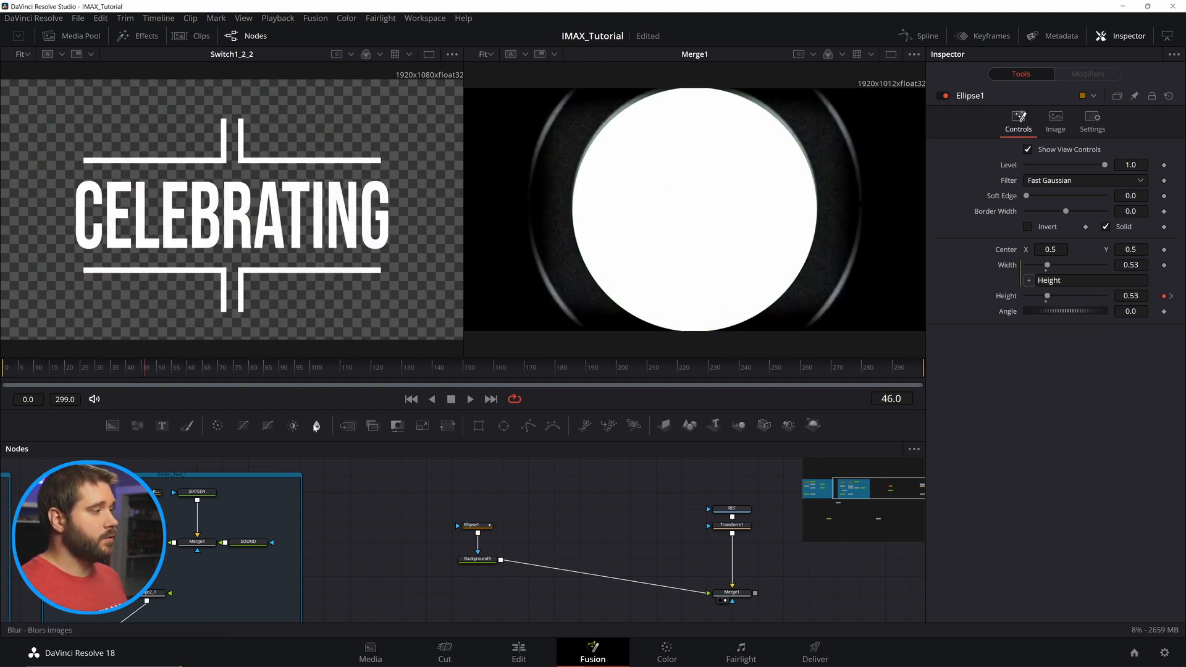
{"action": "left_click", "coordinate": [237, 367]}
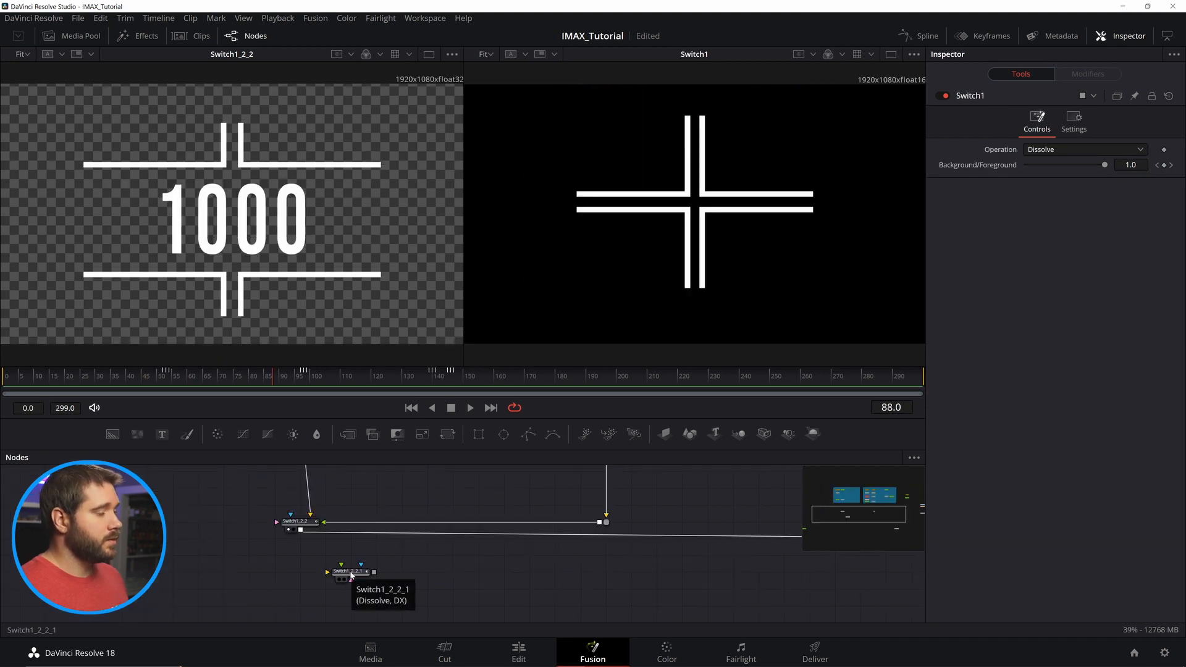
Rename the Switch1_2_2 node as Switch2
{"action": "key", "text": "F2"}
{"action": "key", "text": "Right"}
{"action": "key", "text": "BackSpace"}
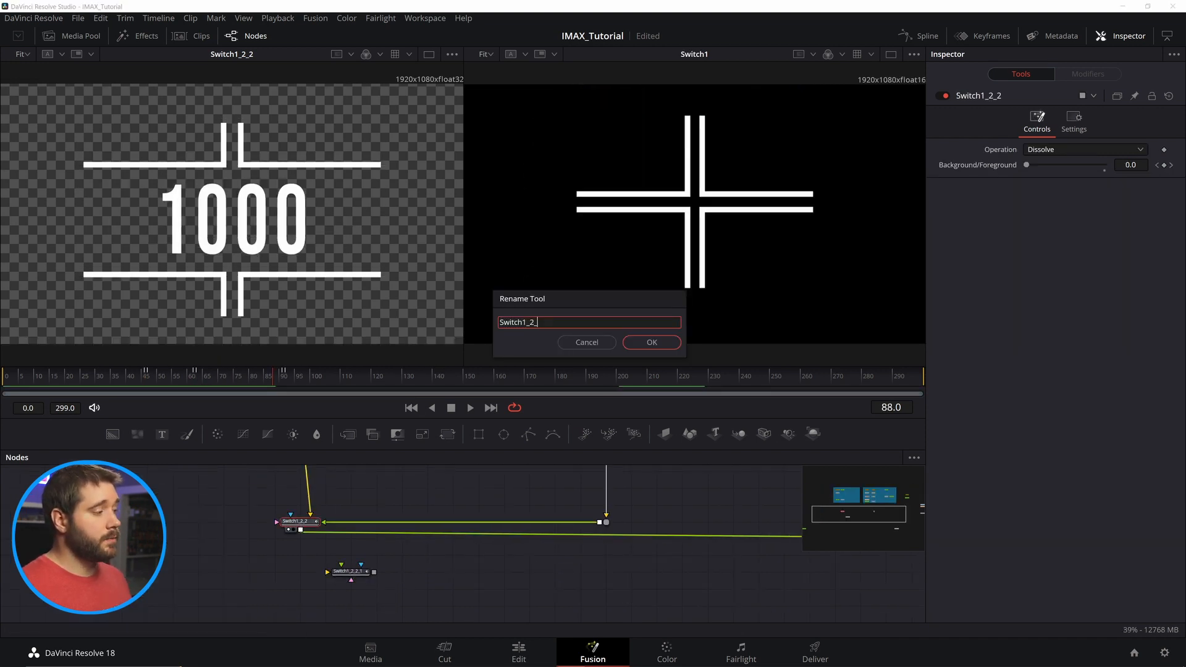
{"action": "left_click", "coordinate": [658, 344]}
Rename the duplicated switch, Switch1_2_2_1, as Switch3
{"action": "left_click", "coordinate": [352, 572]}
{"action": "key", "text": "F2"}
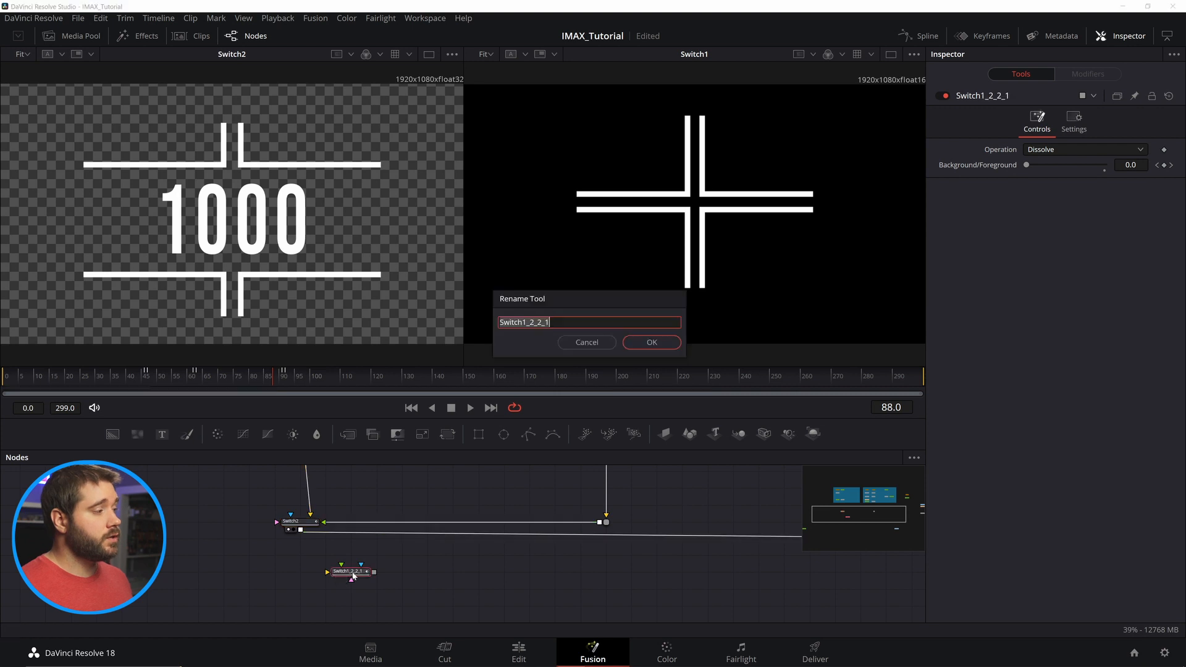
{"action": "key", "text": "Right"}
{"action": "key", "text": "BackSpace"}
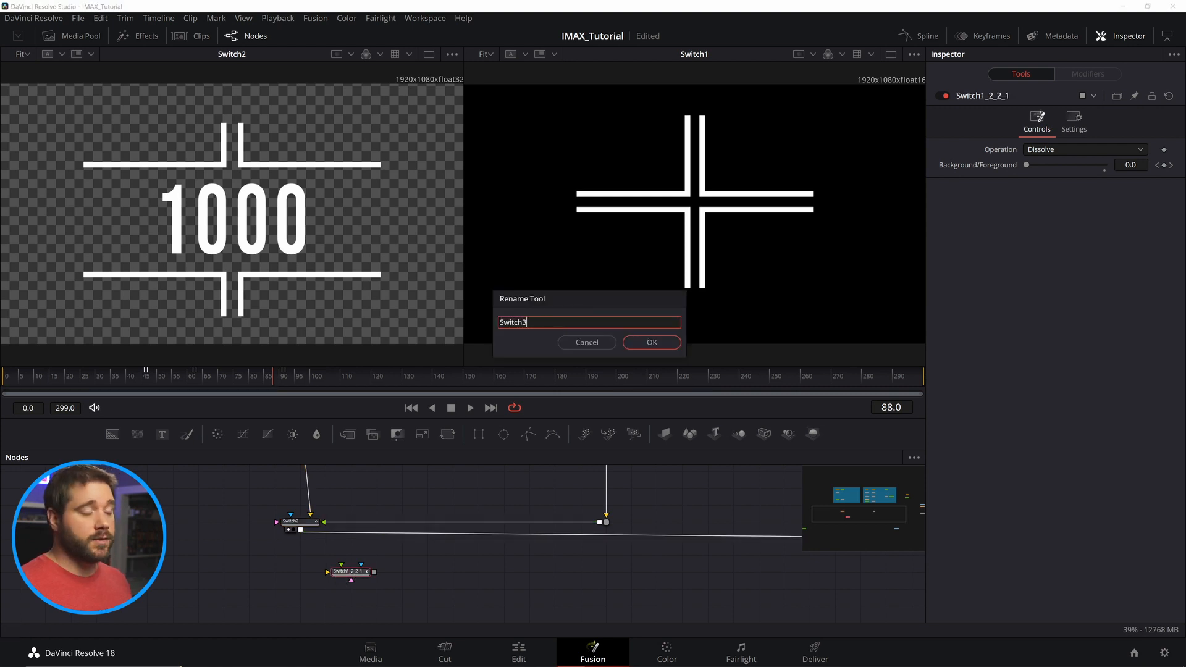
{"action": "left_click", "coordinate": [649, 343]}
Move Switch3 below Switch2 and bring Ellipse1 and Background3 next to the two switches
{"action": "left_click_drag", "start_coordinate": [358, 571], "coordinate": [331, 588]}
{"action": "scroll", "coordinate": [329, 588], "scroll_direction": "down", "scroll_amount": 2}
{"action": "scroll", "coordinate": [329, 588], "scroll_direction": "down", "scroll_amount": 3}
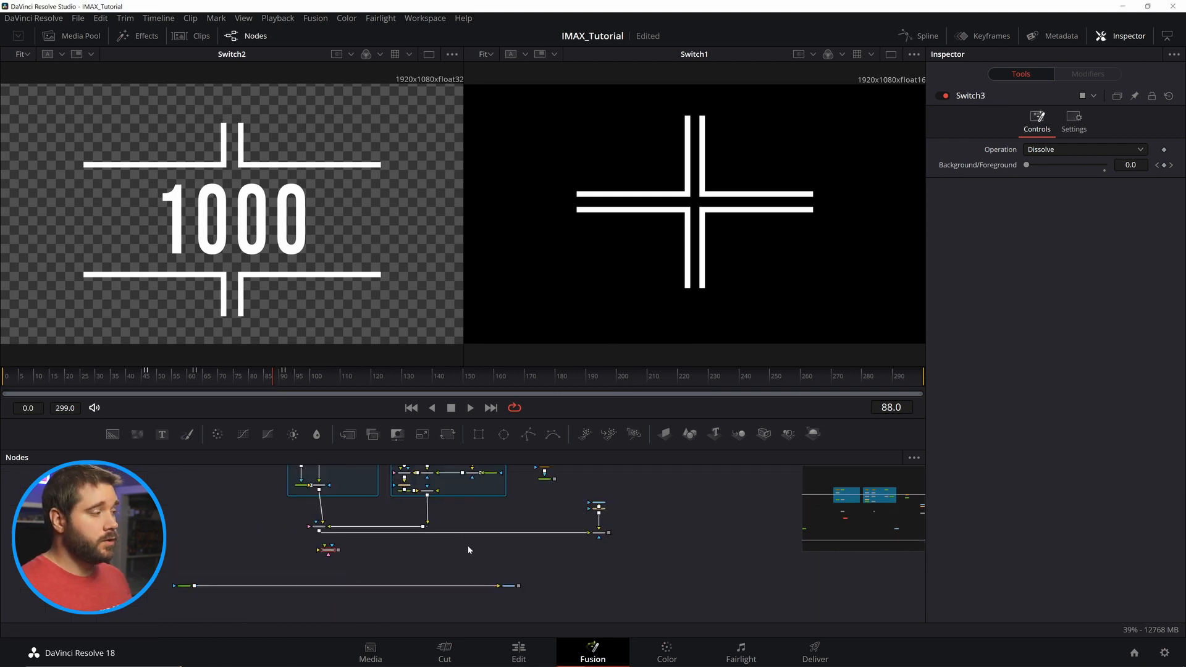
{"action": "left_click_drag", "start_coordinate": [468, 550], "coordinate": [466, 597]}
{"action": "left_click_drag", "start_coordinate": [591, 493], "coordinate": [537, 530]}
{"action": "left_click_drag", "start_coordinate": [545, 526], "coordinate": [273, 580]}
{"action": "left_click_drag", "start_coordinate": [273, 580], "coordinate": [275, 543]}
{"action": "scroll", "coordinate": [301, 546], "scroll_direction": "up", "scroll_amount": 3}
{"action": "scroll", "coordinate": [363, 588], "scroll_direction": "up", "scroll_amount": 2}
{"action": "left_click", "coordinate": [359, 584]}
{"action": "left_click_drag", "start_coordinate": [314, 473], "coordinate": [212, 555]}
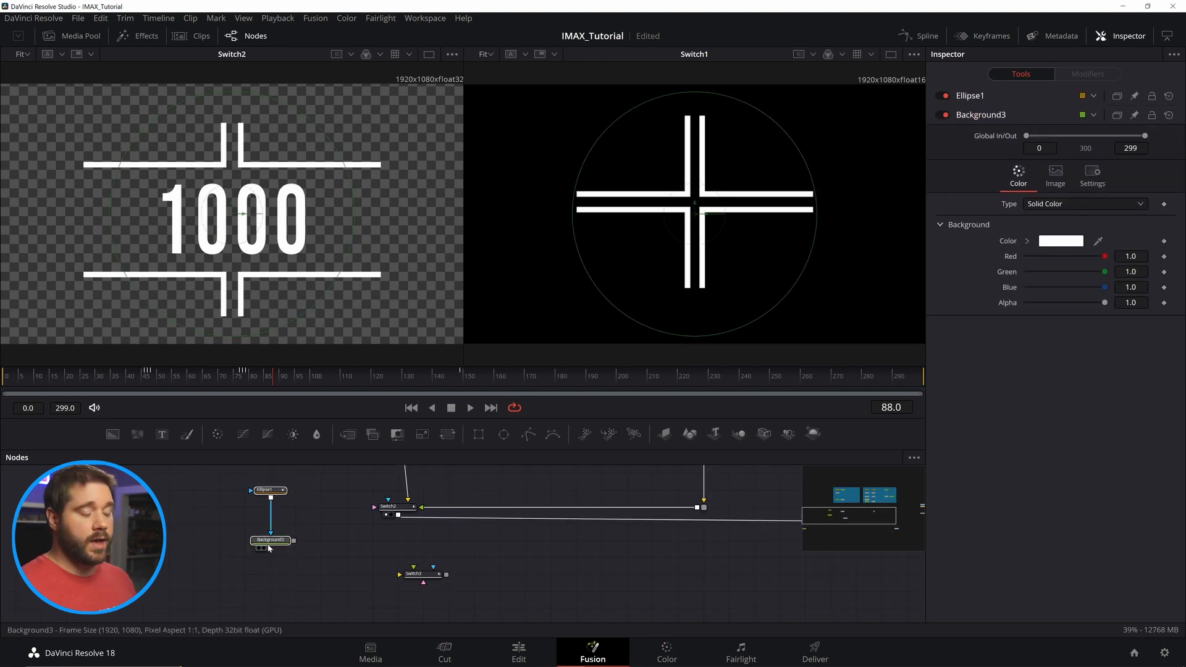
Connect Switch2 to Switch3's background and Background3 to its foreground, lining the circle nodes up beside Switch3
{"action": "left_click_drag", "start_coordinate": [409, 574], "coordinate": [384, 556]}
{"action": "left_click_drag", "start_coordinate": [398, 515], "coordinate": [408, 549]}
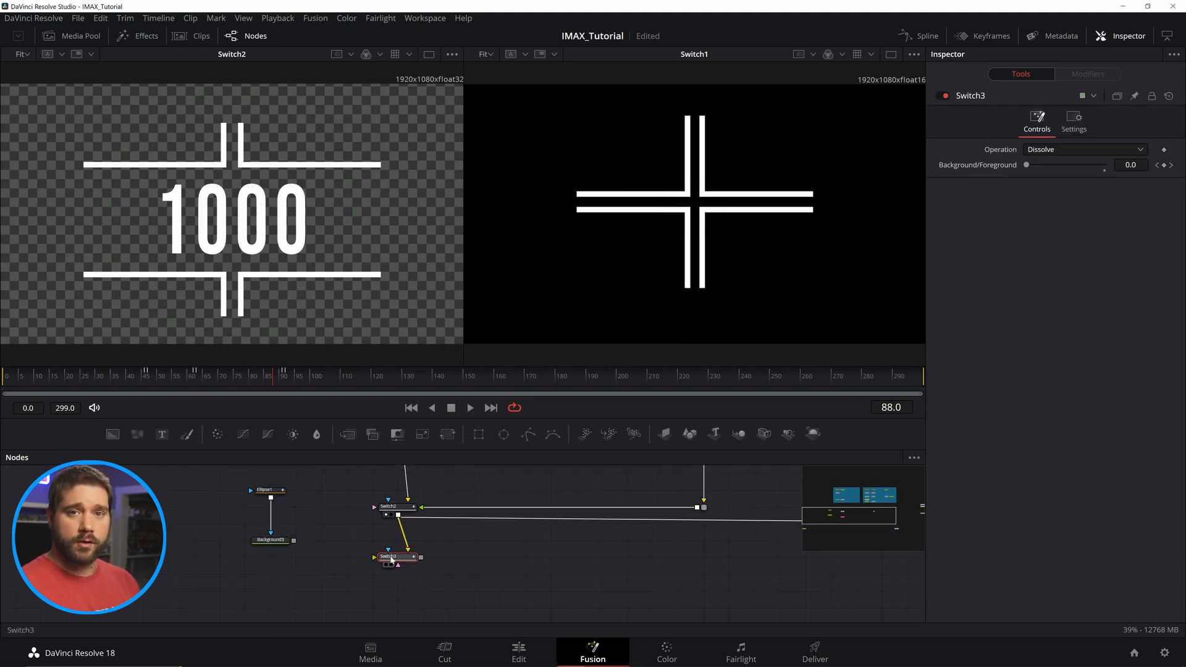
{"action": "left_click_drag", "start_coordinate": [294, 541], "coordinate": [375, 557]}
{"action": "left_click_drag", "start_coordinate": [319, 474], "coordinate": [266, 557]}
{"action": "left_click", "coordinate": [299, 533]}
{"action": "left_click_drag", "start_coordinate": [269, 507], "coordinate": [269, 523]}
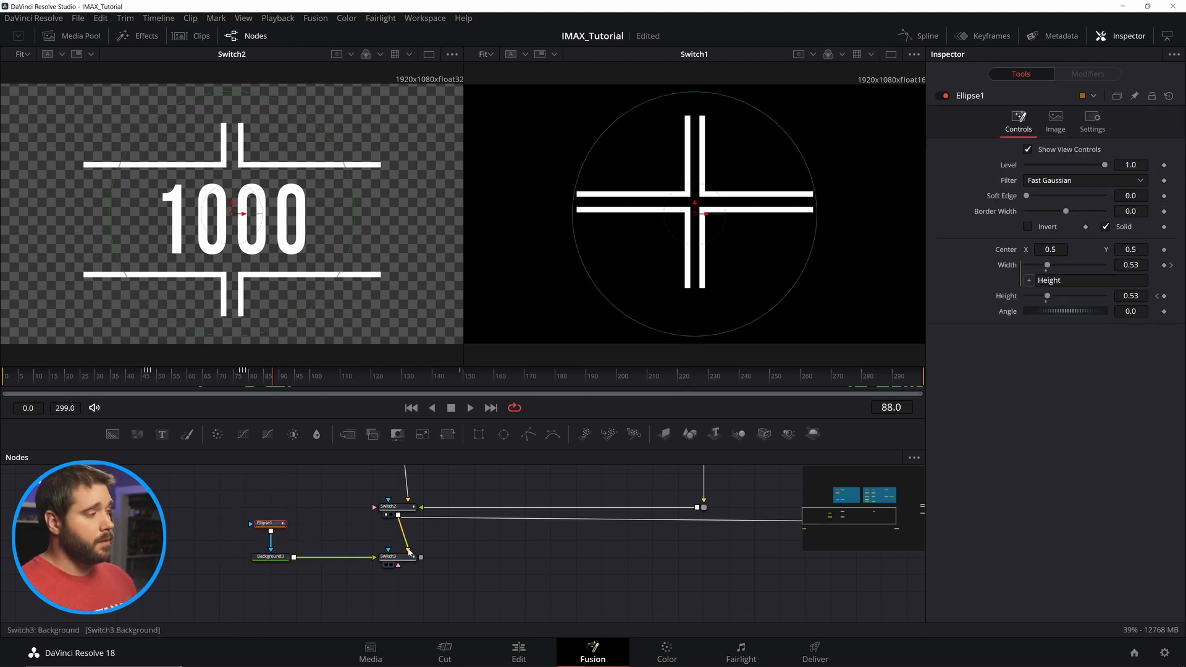
Keyframe Switch3's Background/Foreground at 0.0 on frame 45 and 1.0 on frame 47, returning it to 0.0 right after the circle
{"action": "left_click", "coordinate": [398, 558]}
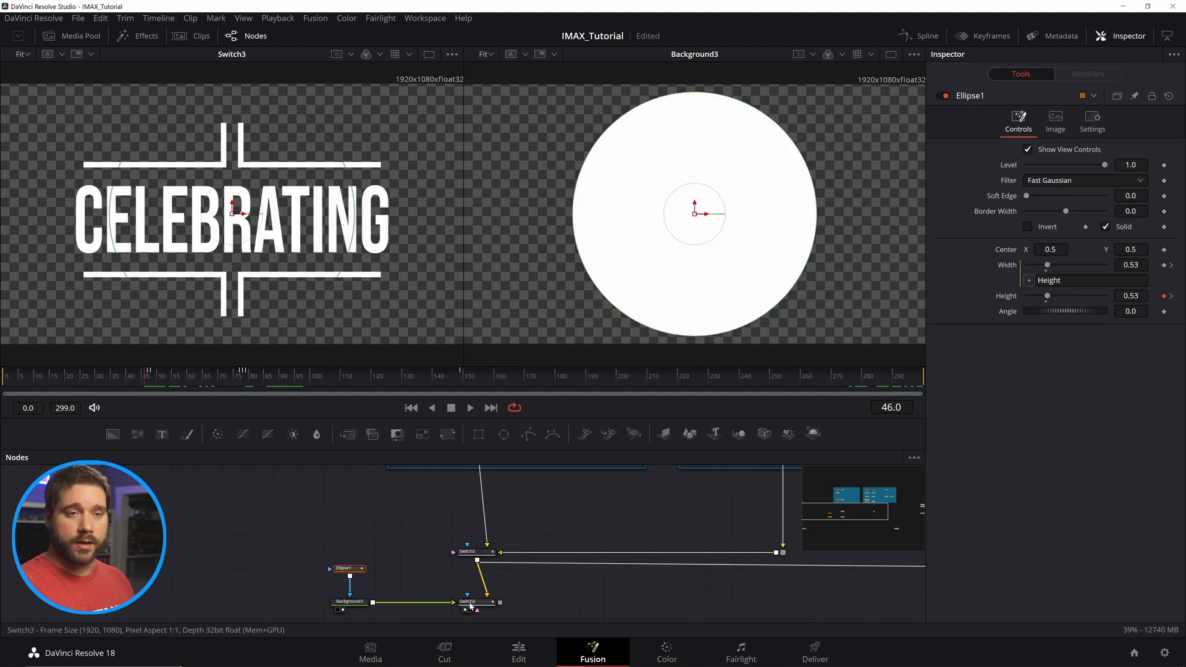
{"action": "left_click", "coordinate": [1165, 165]}
{"action": "left_click_drag", "start_coordinate": [1027, 165], "coordinate": [1106, 165]}
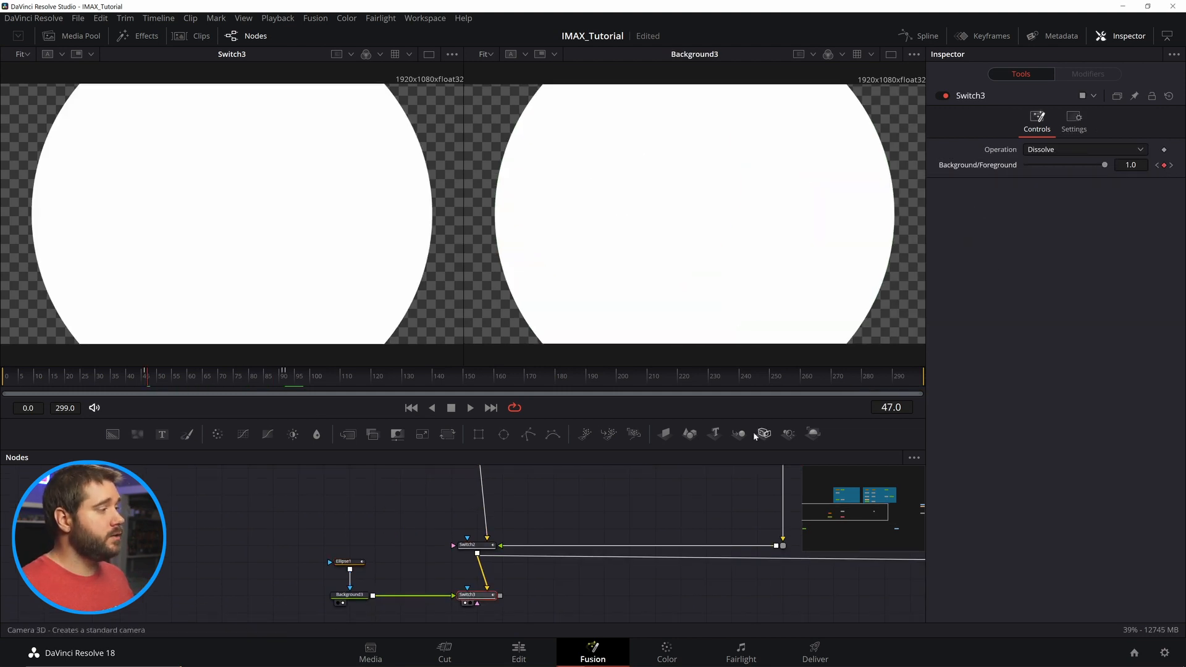
{"action": "key", "text": "Left"}
{"action": "key", "text": "Left"}
{"action": "left_click", "coordinate": [1164, 166]}
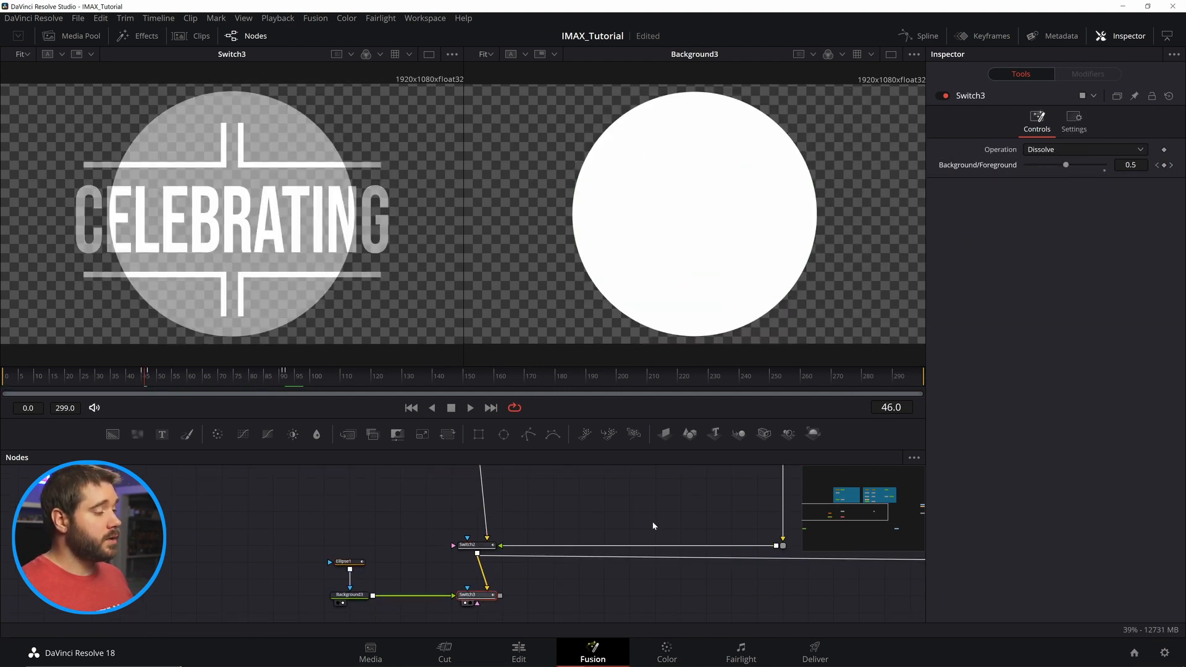
{"action": "key", "text": "Right"}
{"action": "key", "text": "Right"}
{"action": "left_click_drag", "start_coordinate": [1102, 165], "coordinate": [1022, 165]}
Step and play through the frames around 45 to 49 to check the circle flash from Switch3
{"action": "key", "text": "Right"}
{"action": "key", "text": "Left"}
{"action": "key", "text": "Left"}
{"action": "key", "text": "Left"}
{"action": "key", "text": "Left"}
{"action": "key", "text": "Right"}
{"action": "key", "text": "Right"}
{"action": "key", "text": "Right"}
{"action": "key", "text": "Left"}
{"action": "key", "text": "Left"}
{"action": "key", "text": "Left"}
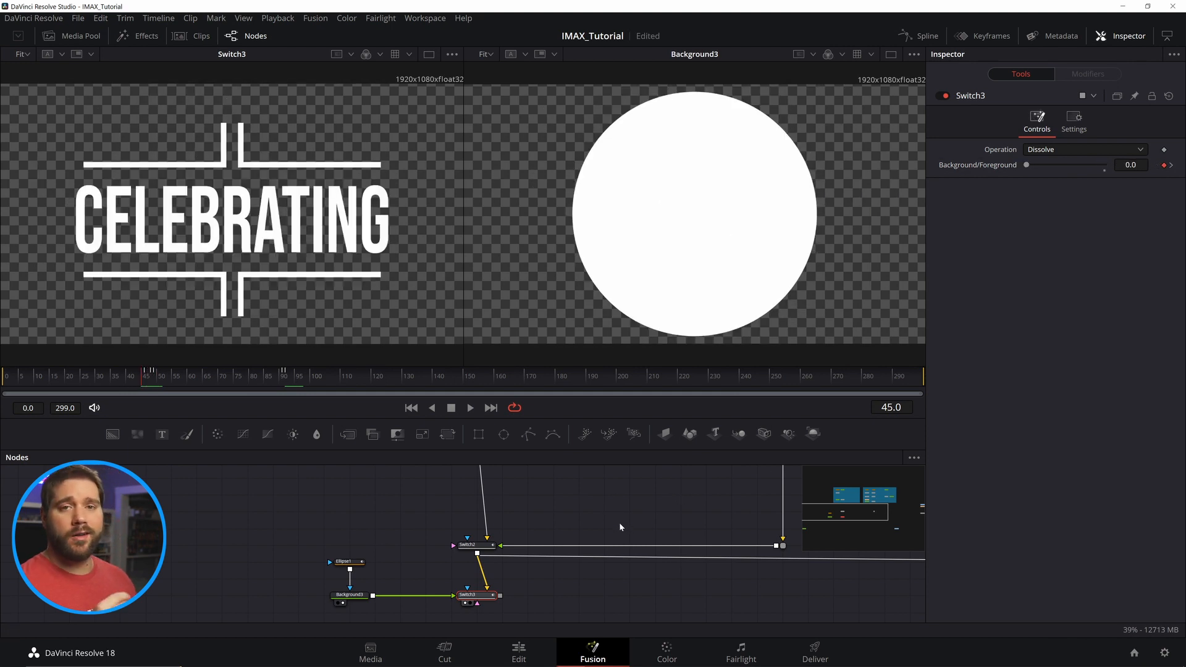
{"action": "key", "text": "Right"}
{"action": "key", "text": "Right"}
{"action": "key", "text": "Left"}
{"action": "key", "text": "Left"}
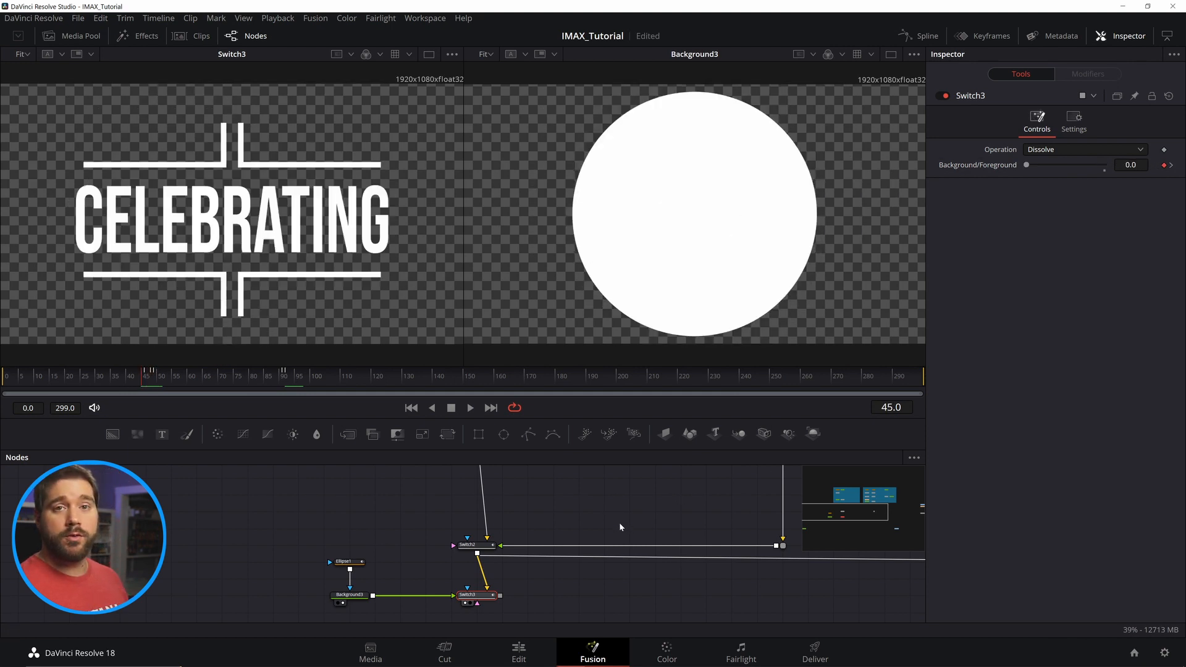
{"action": "key", "text": "space"}
{"action": "key", "text": "space"}
Repeat the circle flash around frames 76 to 79, keyframing Ellipse1's height at 0.53 and Switch3's Background/Foreground at 1.0
{"action": "left_click", "coordinate": [353, 563]}
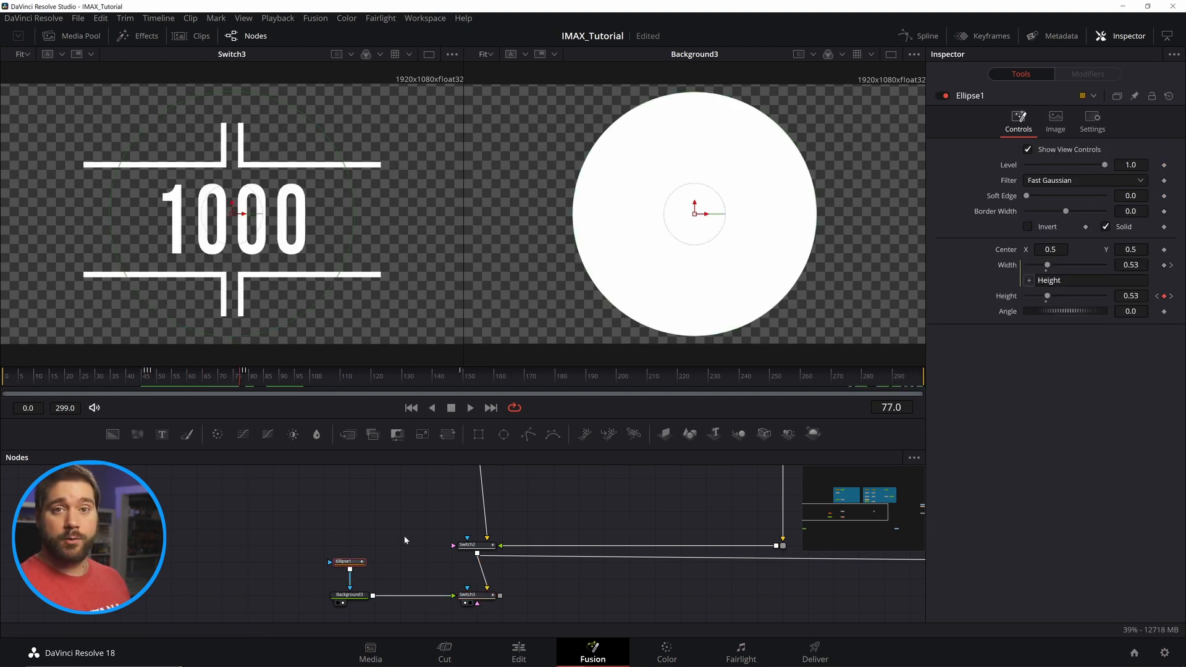
{"action": "left_click", "coordinate": [461, 374]}
{"action": "left_click", "coordinate": [239, 375]}
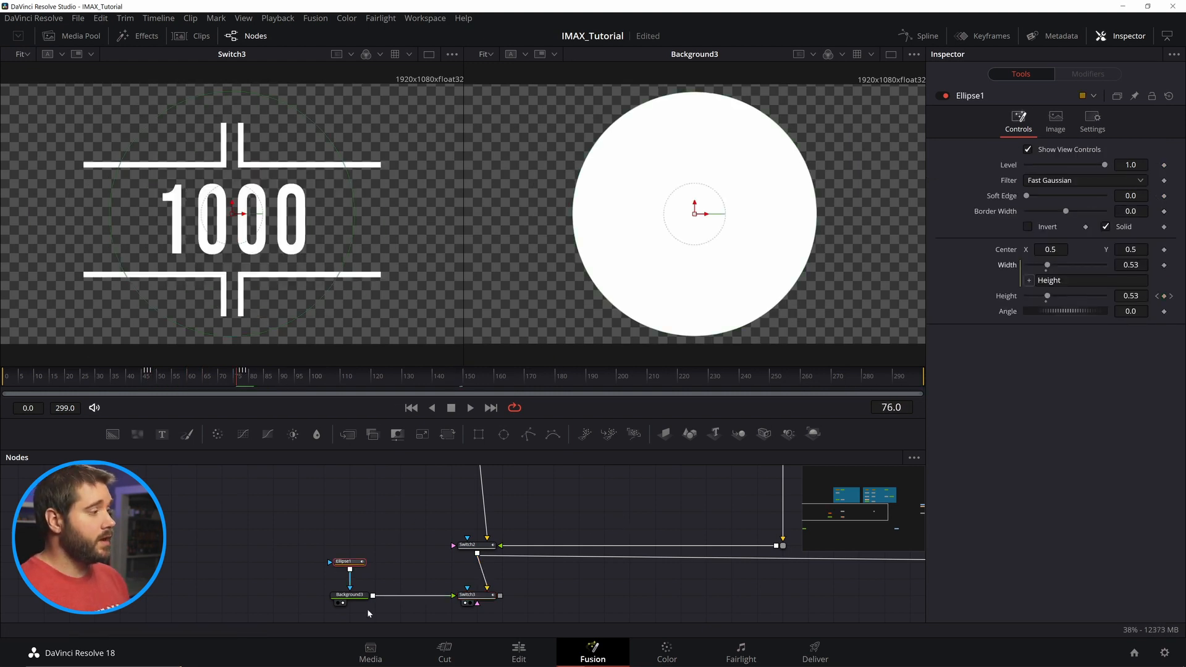
{"action": "left_click", "coordinate": [476, 595]}
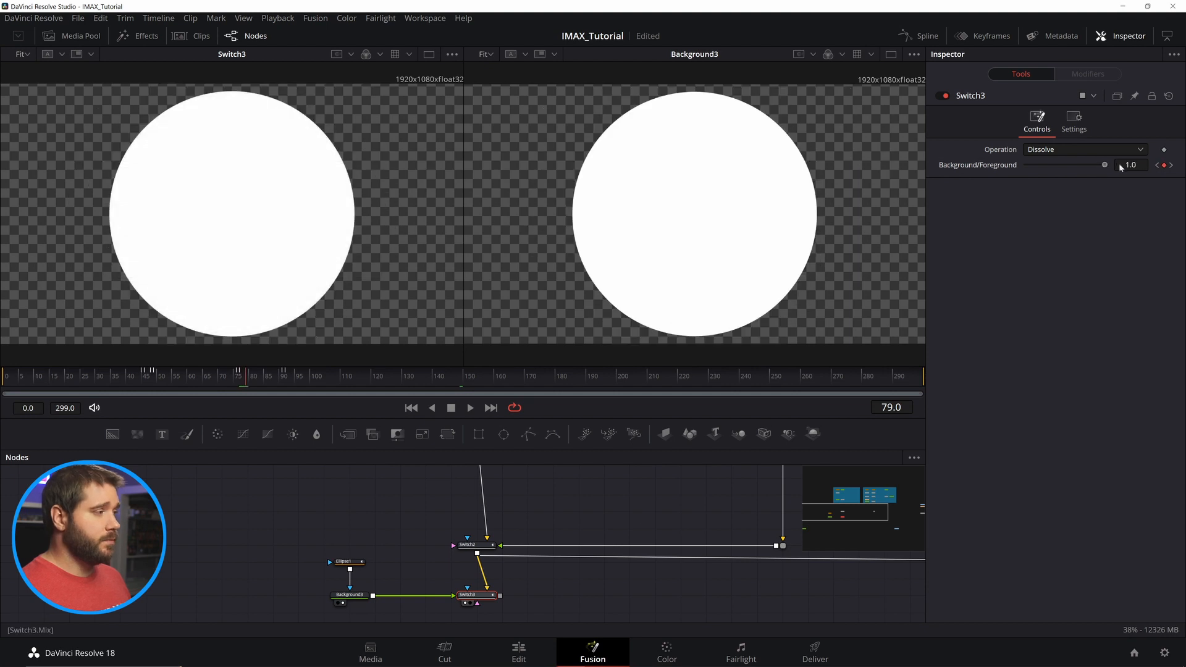
{"action": "left_click", "coordinate": [344, 561]}
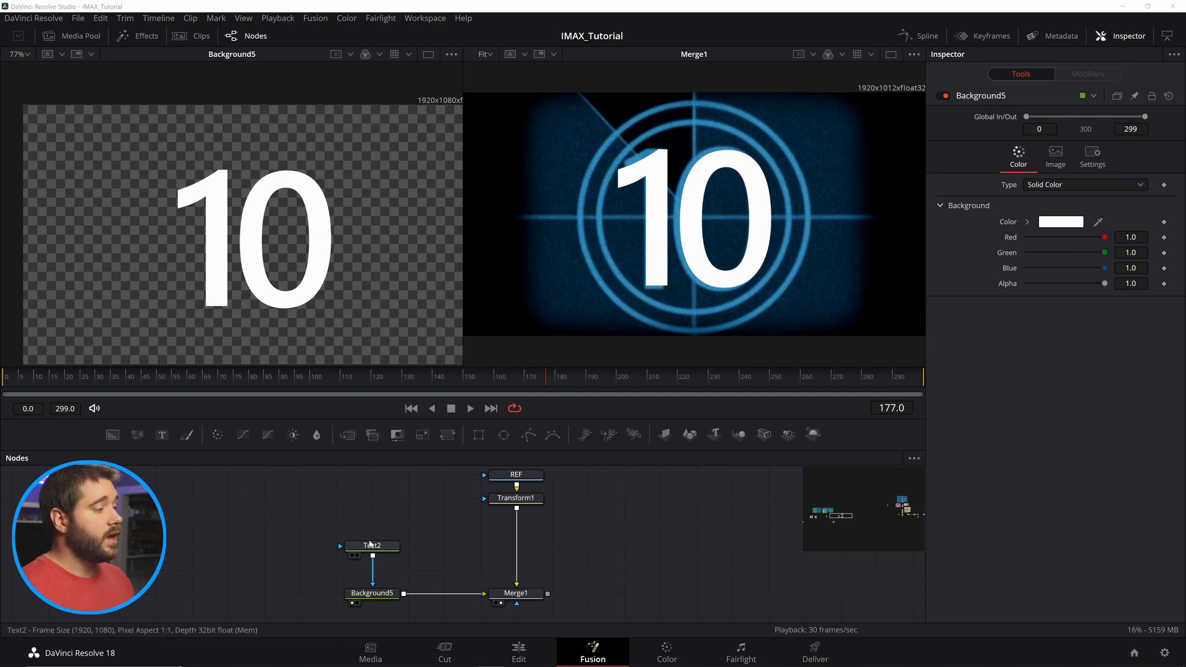
Select Text2 and set the composition's render end frame to 299
{"action": "left_click", "coordinate": [372, 545]}
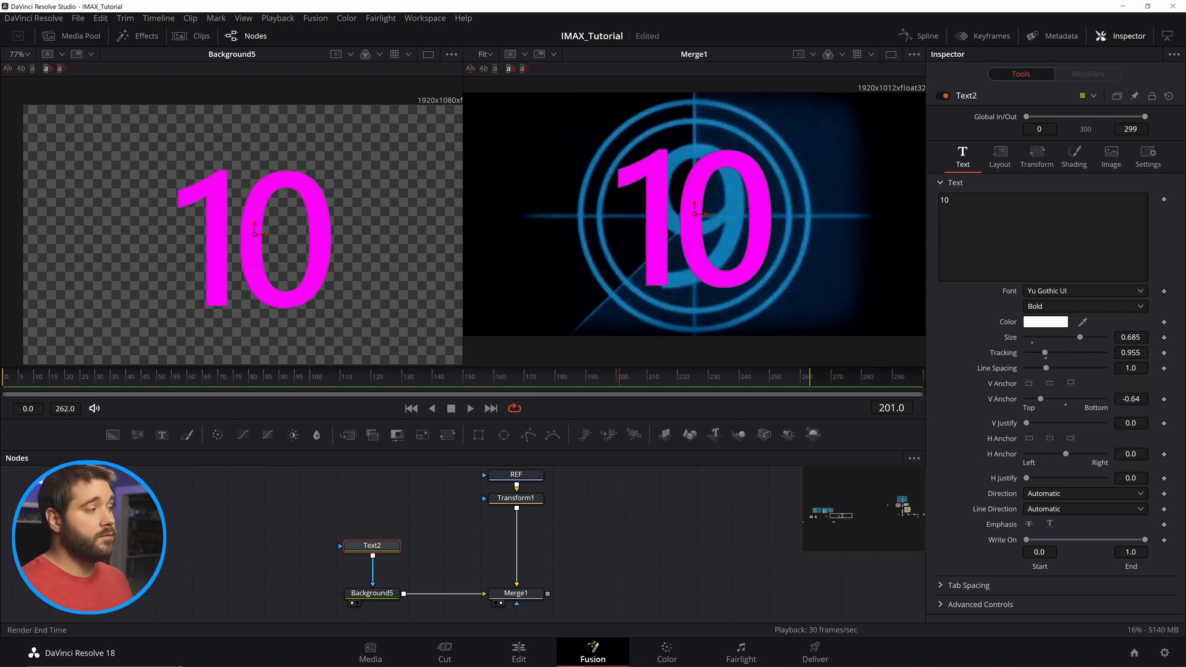
{"action": "double_click", "coordinate": [64, 409]}
{"action": "type", "text": "2"}
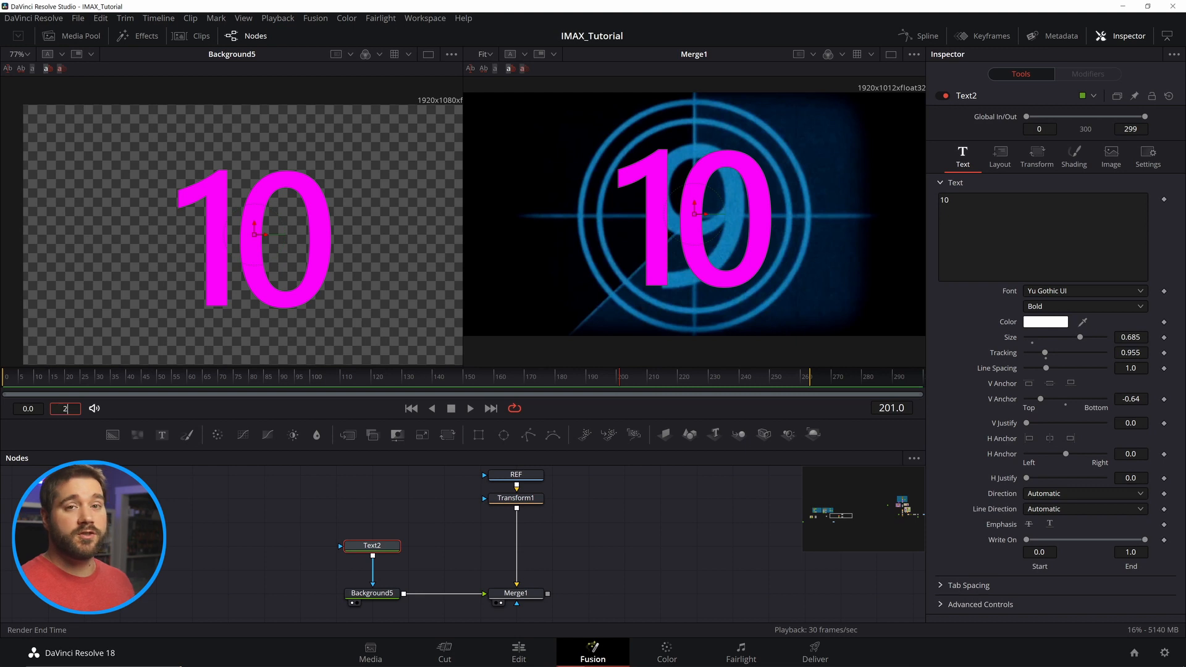
{"action": "type", "text": "99"}
{"action": "key", "text": "Return"}
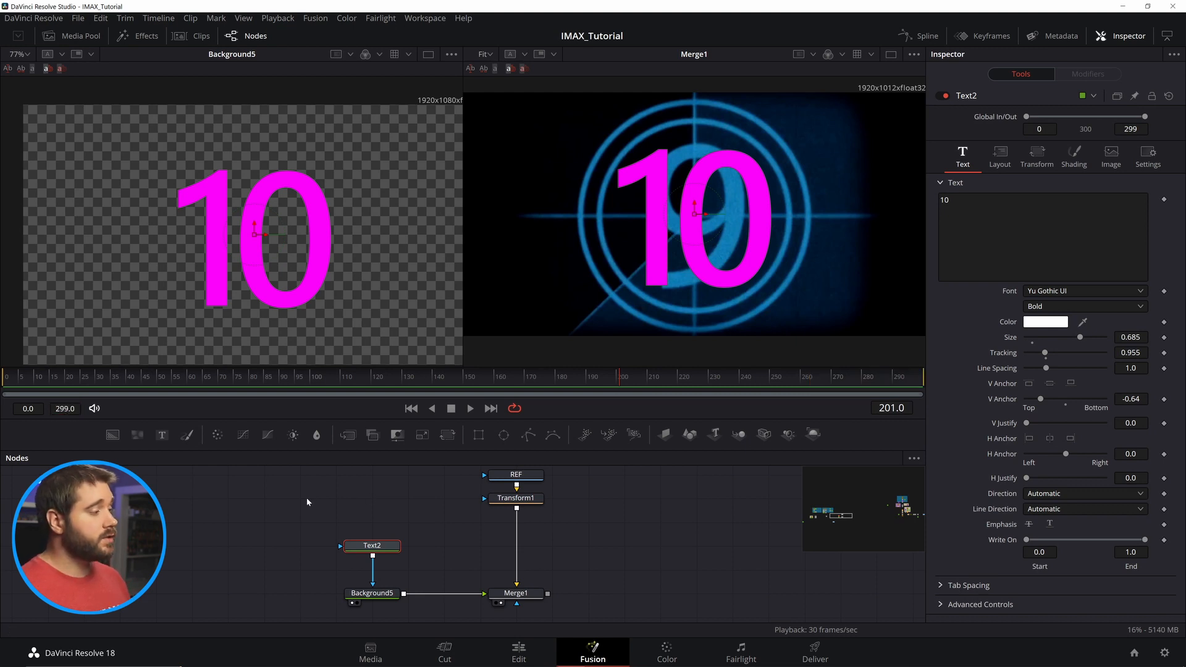
Try a cyan colour on Background5 and return its Red, Green and Blue values to 1.0 for white
{"action": "left_click", "coordinate": [387, 597]}
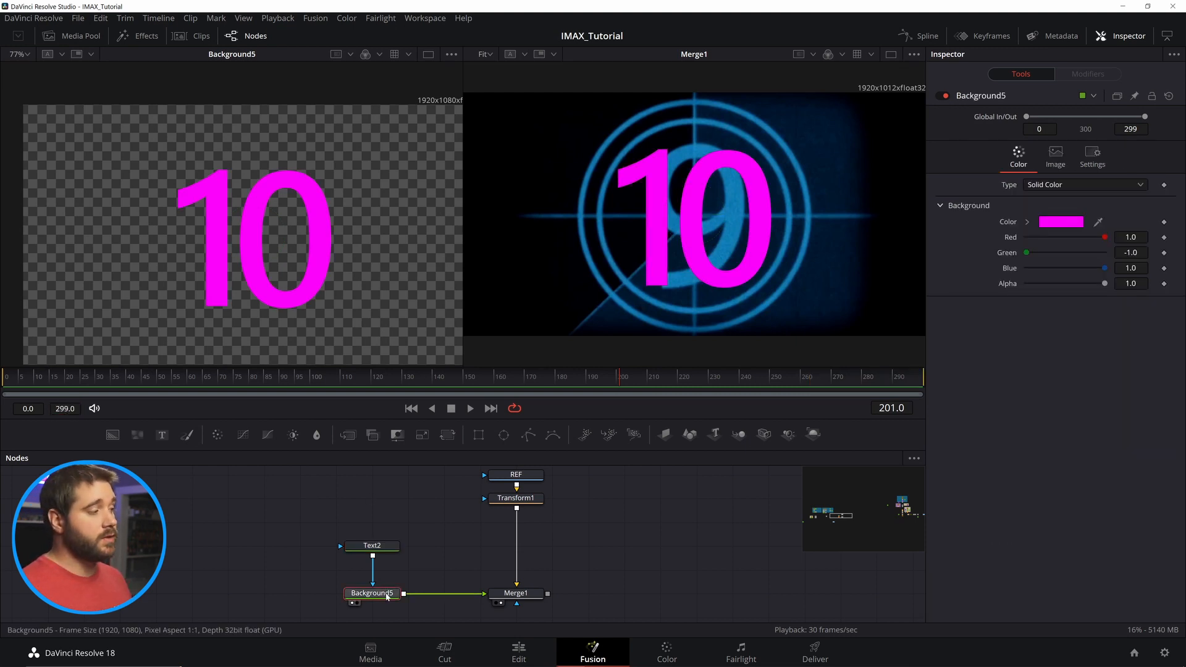
{"action": "left_click_drag", "start_coordinate": [1106, 235], "coordinate": [1179, 256]}
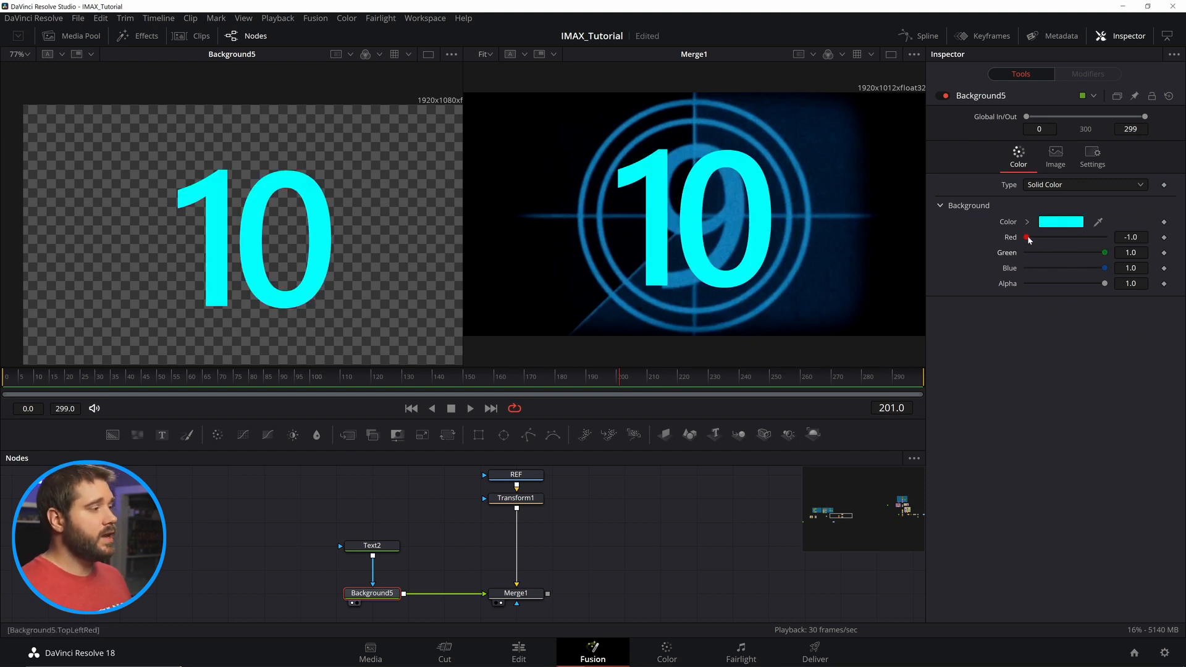
{"action": "left_click_drag", "start_coordinate": [1028, 239], "coordinate": [1181, 252]}
Switch to the Notepad notes and copy (comp.RenderEnd-time) from the first formula
{"action": "left_click", "coordinate": [597, 656]}
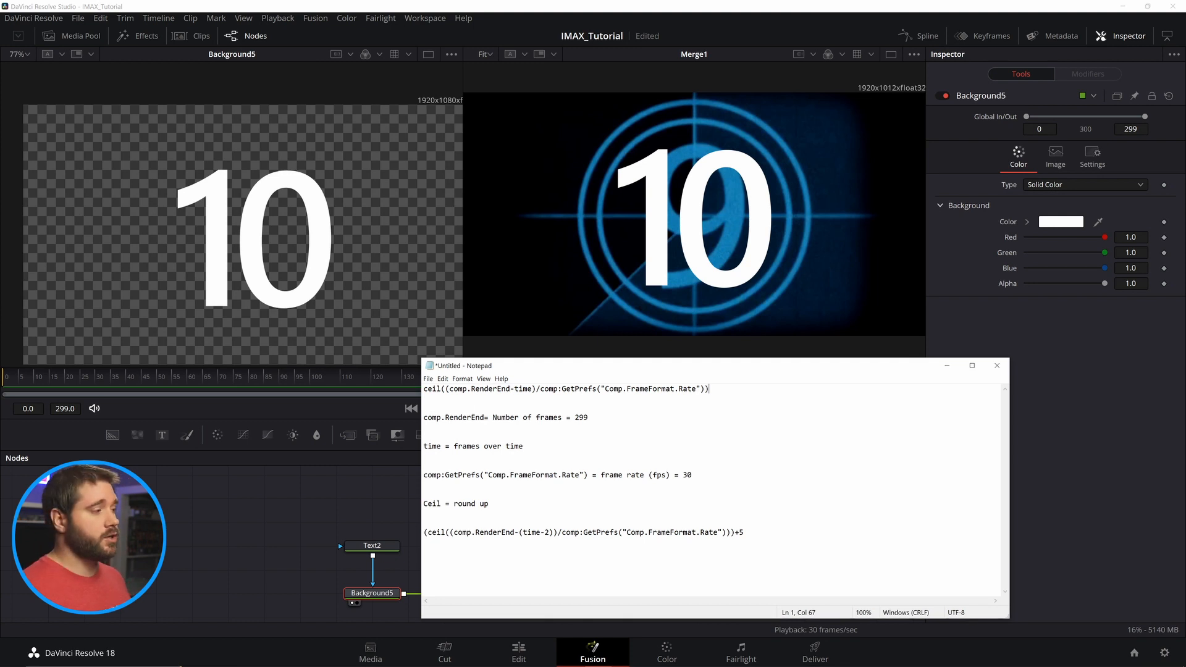
{"action": "left_click_drag", "start_coordinate": [536, 388], "coordinate": [445, 389]}
{"action": "key", "text": "ctrl+c"}
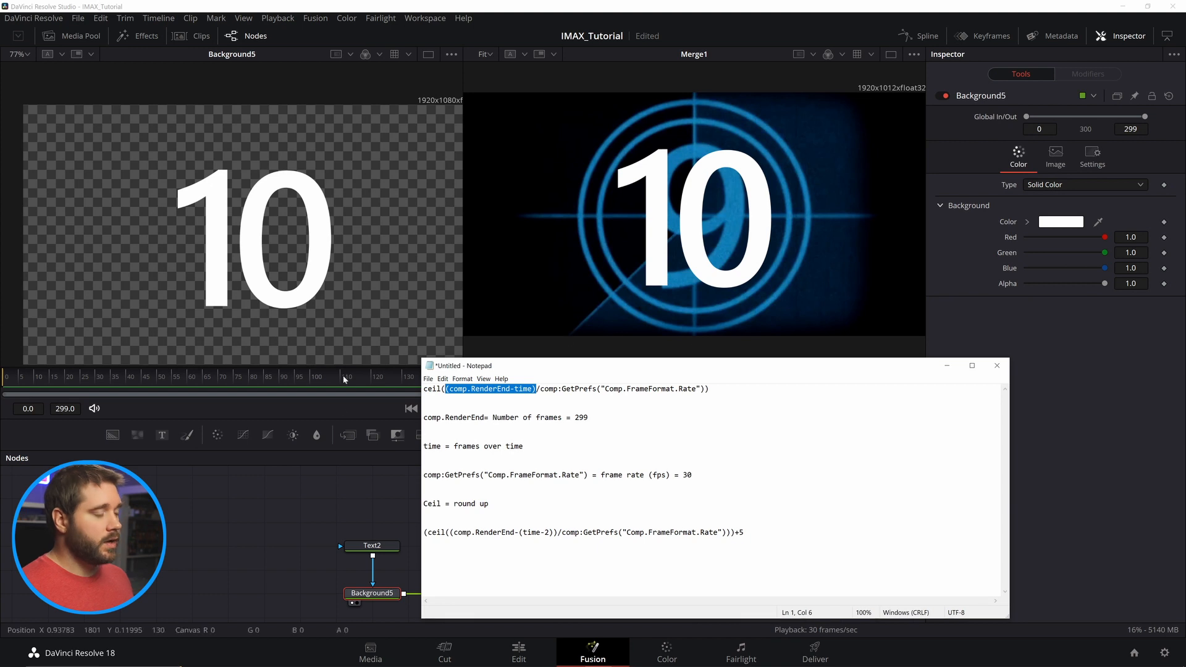
Drive Text2's text with the expression (comp.RenderEnd-time) and play the composition briefly to check the counting
{"action": "left_click", "coordinate": [365, 529]}
{"action": "left_click", "coordinate": [372, 546]}
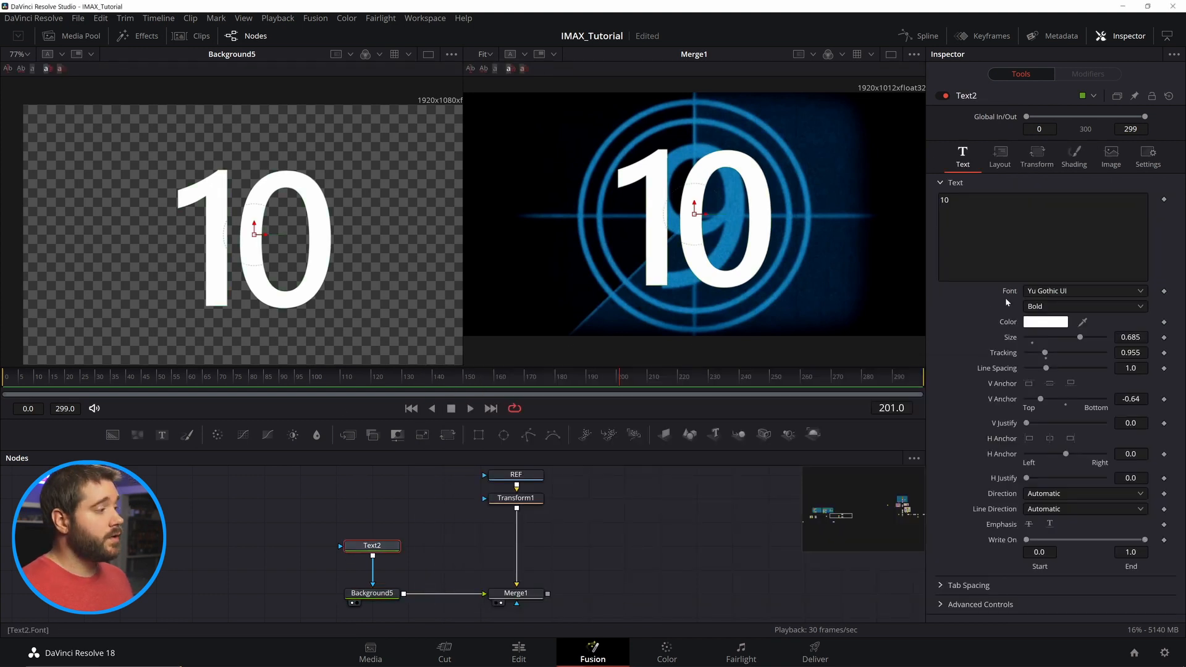
{"action": "left_click", "coordinate": [1061, 290]}
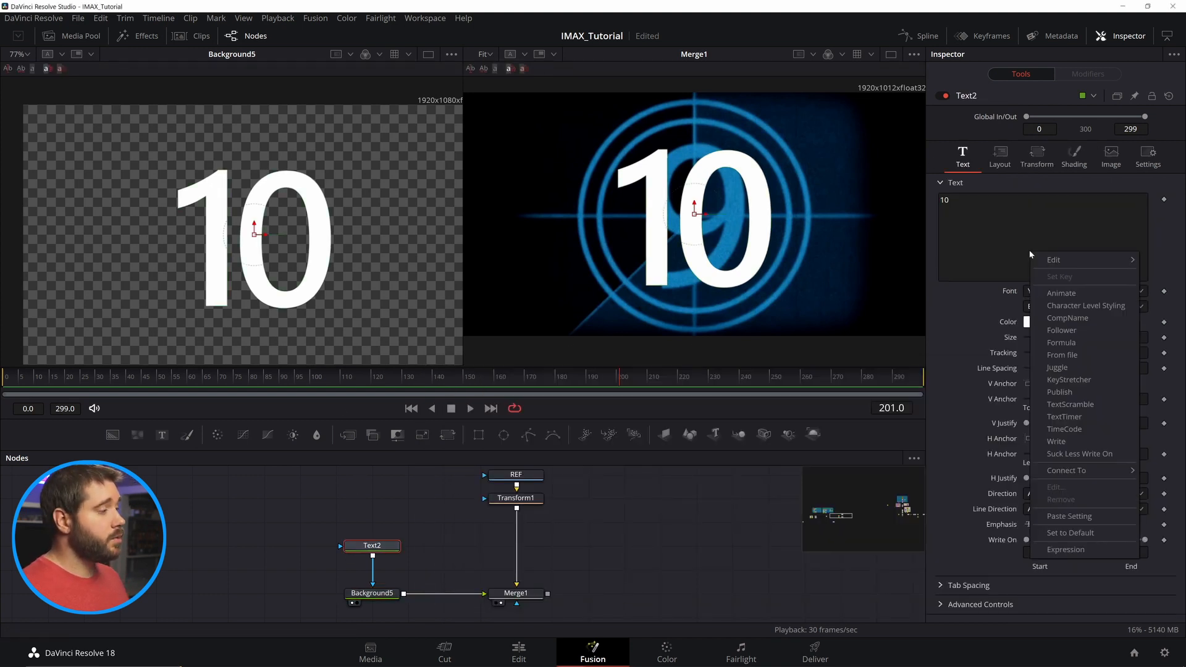
{"action": "left_click", "coordinate": [1070, 540]}
{"action": "left_click", "coordinate": [989, 290]}
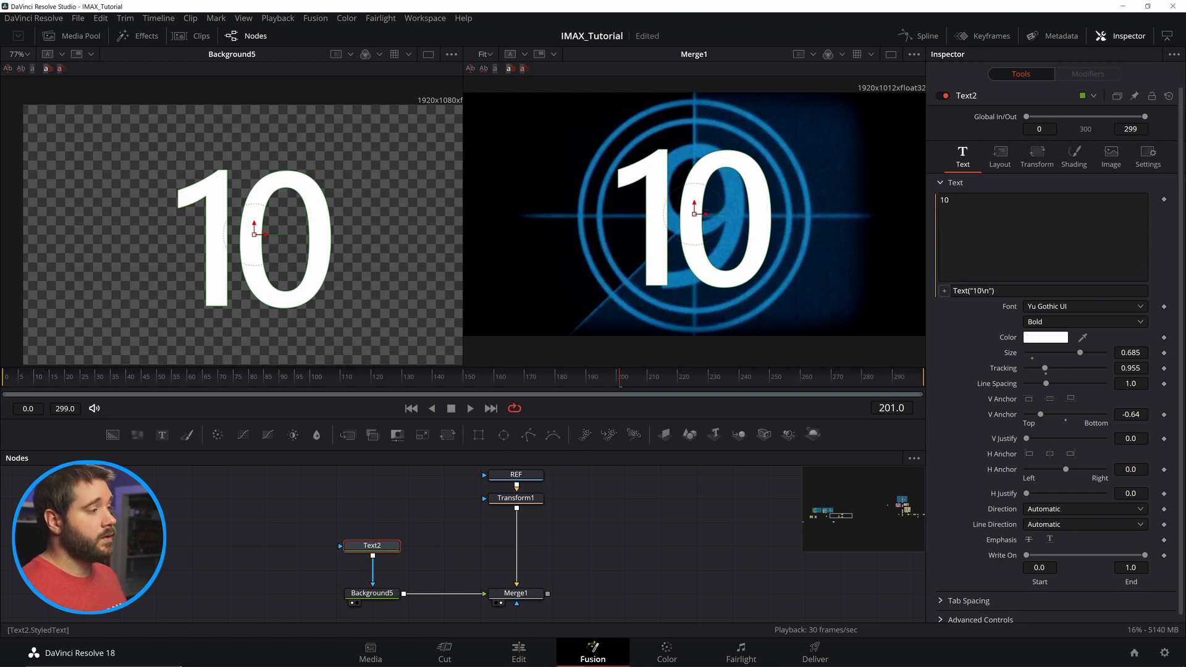
{"action": "left_click_drag", "start_coordinate": [1002, 291], "coordinate": [947, 293]}
{"action": "key", "text": "ctrl+v"}
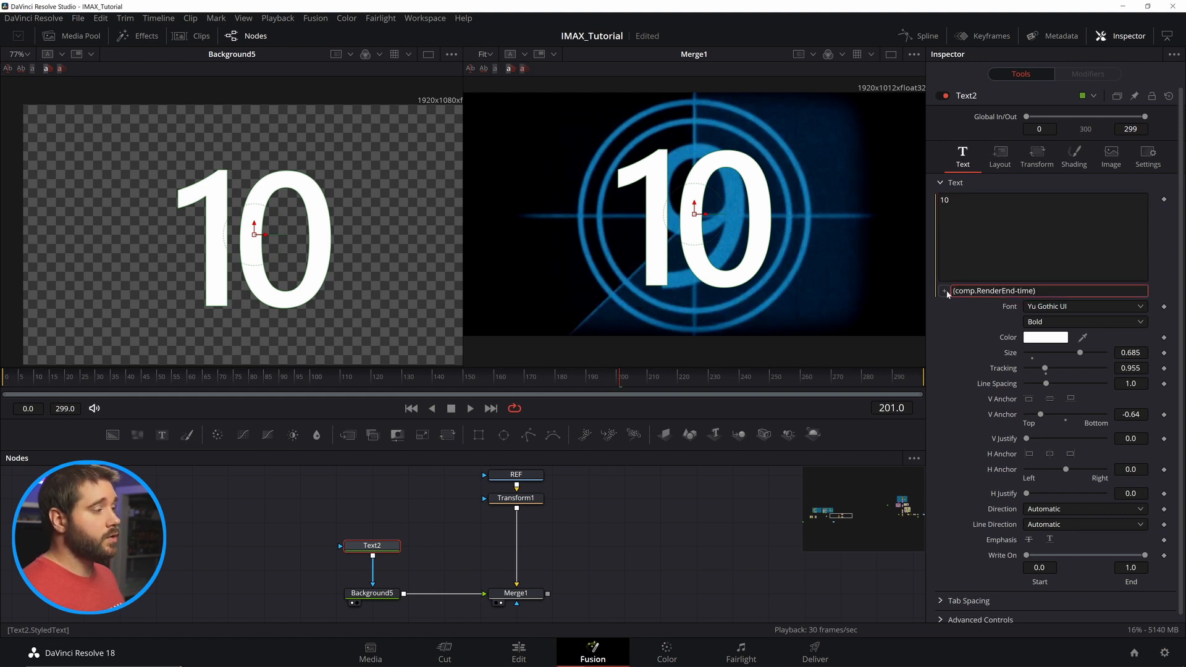
{"action": "key", "text": "Return"}
{"action": "left_click", "coordinate": [469, 409]}
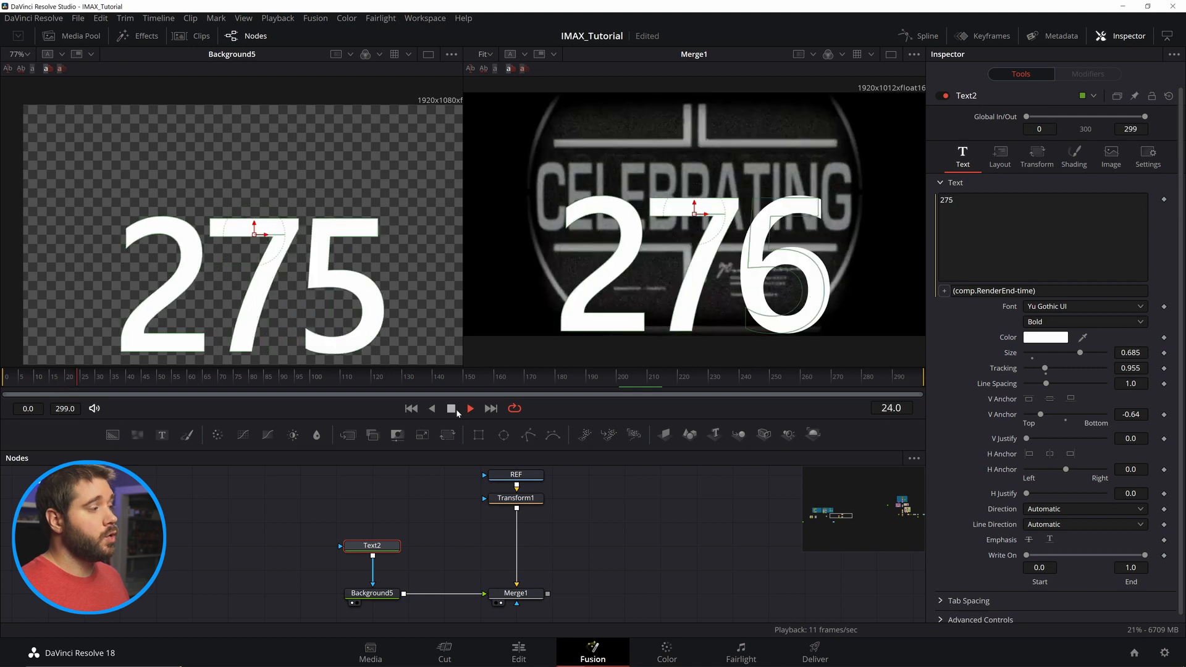
{"action": "left_click", "coordinate": [452, 408]}
Replace Text2's expression with ((comp.RenderEnd-time)/comp:GetPrefs("Comp.FrameFormat.Rate")) taken from the Notepad notes
{"action": "key", "text": "alt+Tab"}
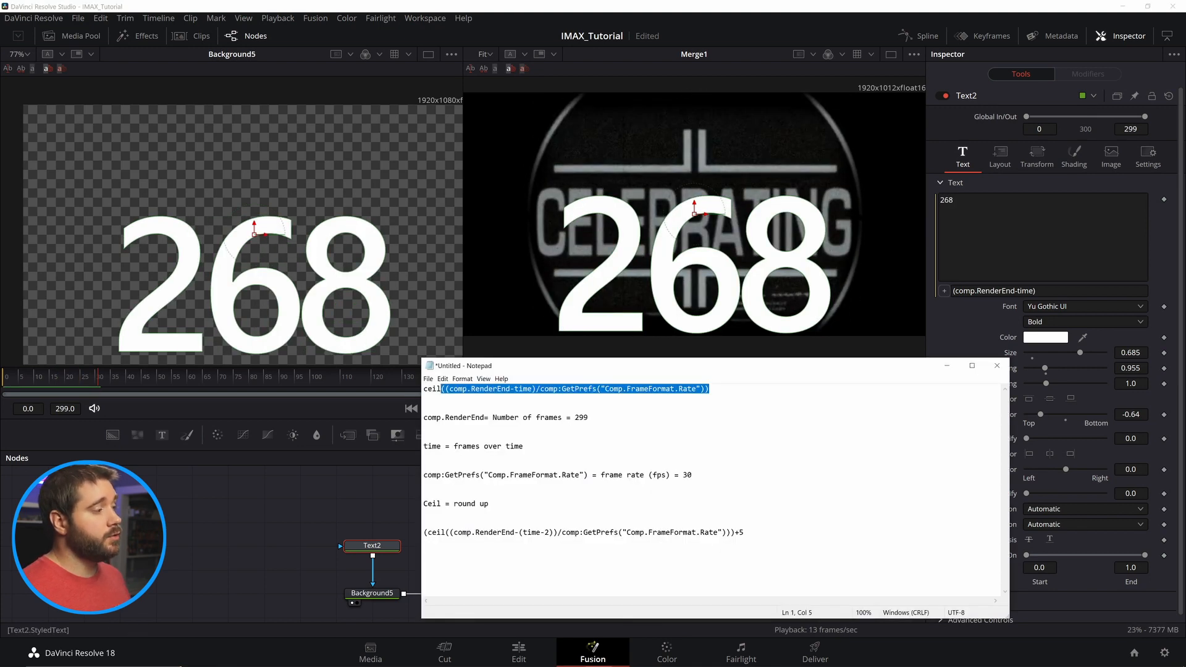
{"action": "left_click_drag", "start_coordinate": [1043, 291], "coordinate": [944, 288]}
{"action": "type", "text": "((comp.RenderEnd-time)/comp:GetPrefs(\"Comp.FrameFormat.Rate\"))"}
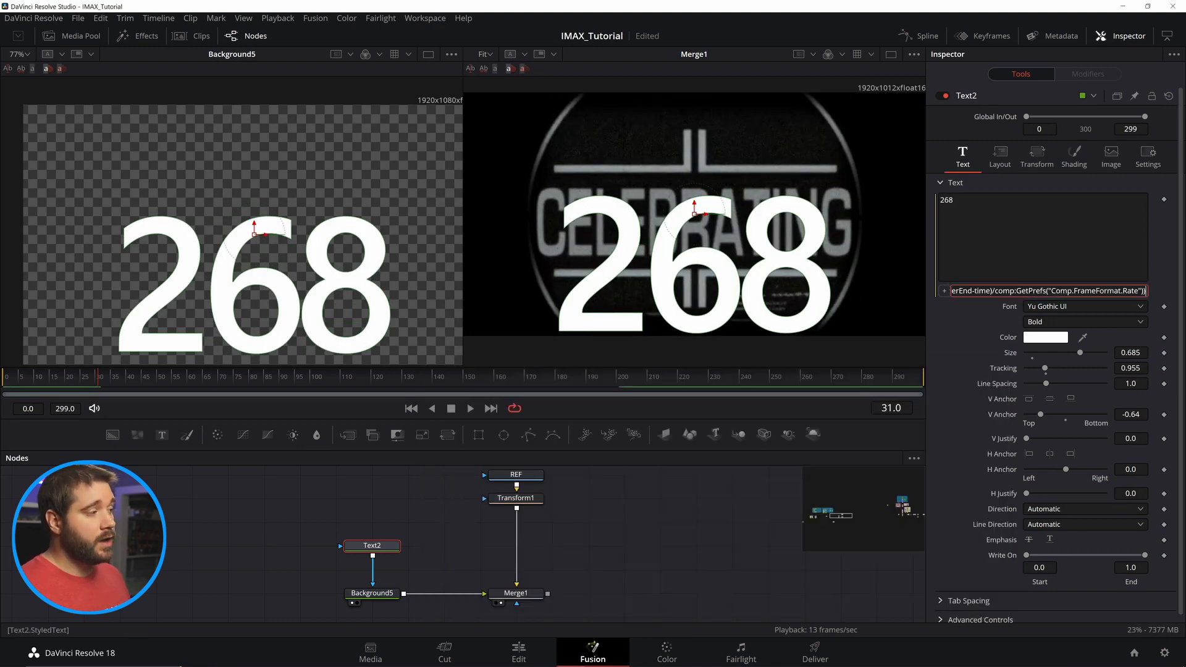
{"action": "key", "text": "Return"}
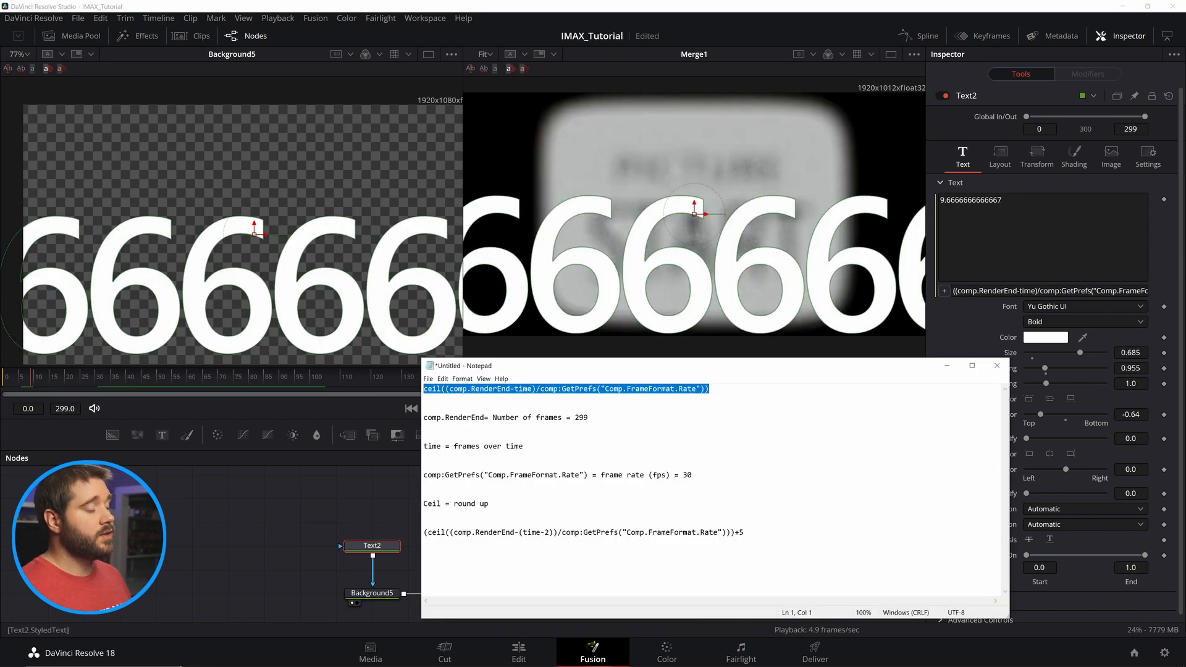
Prefix Text2's expression with ceil so that the countdown rounds up to whole seconds, and play it
{"action": "key", "text": "alt+Tab"}
{"action": "left_click", "coordinate": [980, 291]}
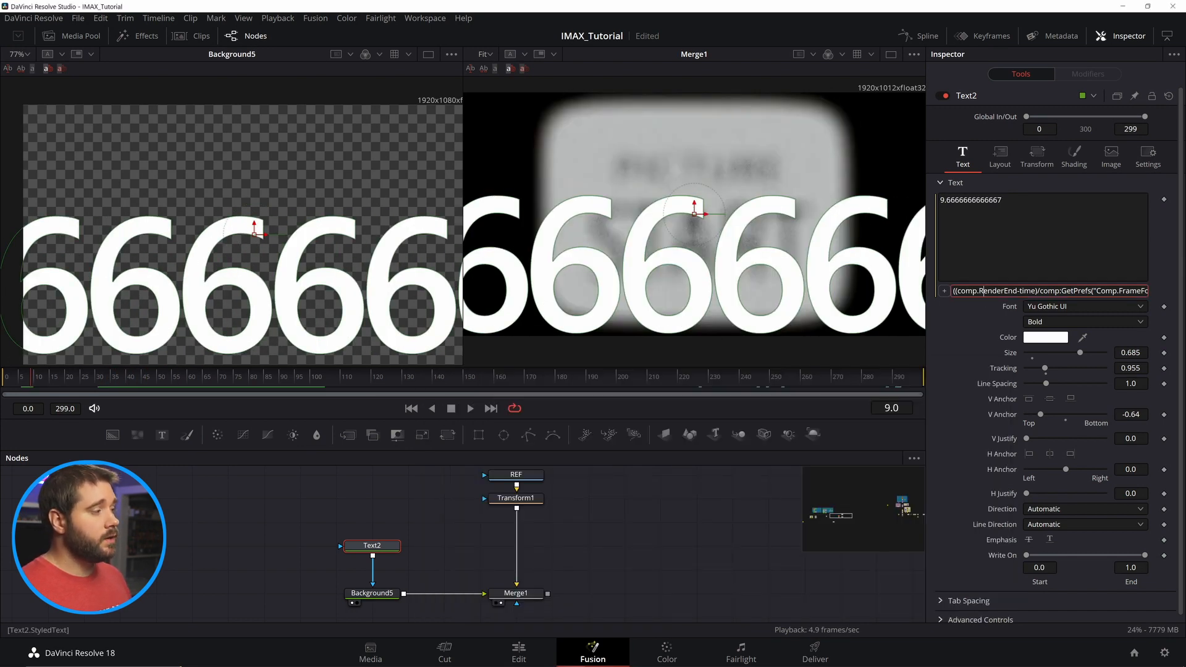
{"action": "type", "text": "ceil"}
{"action": "key", "text": "Return"}
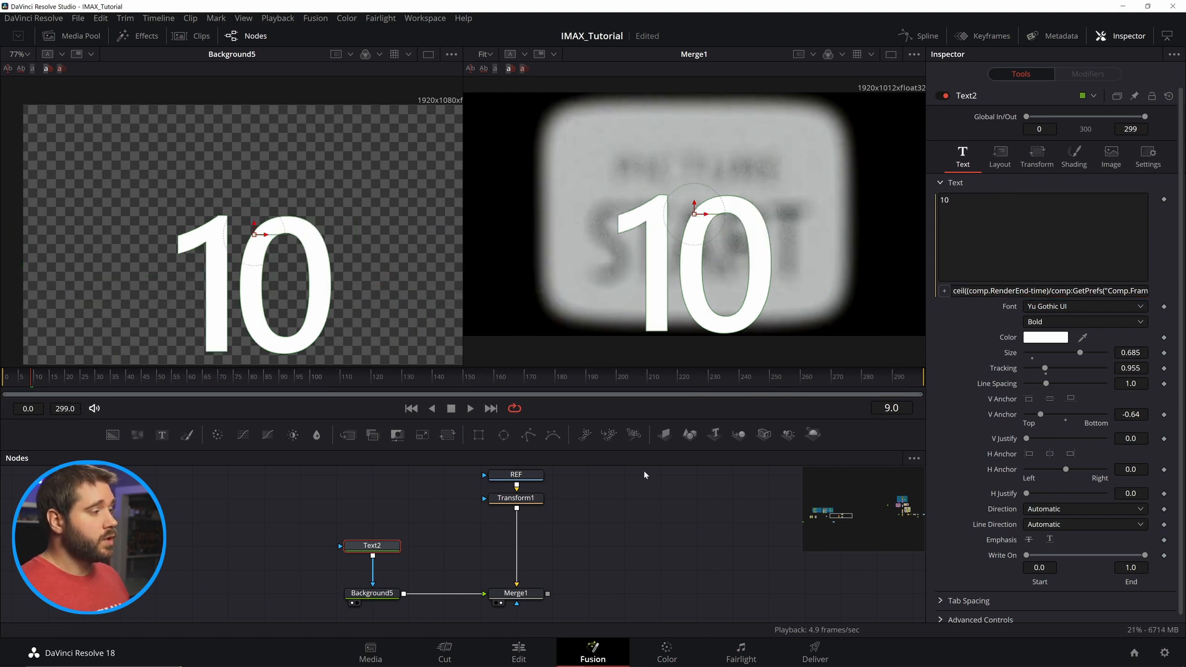
{"action": "left_click", "coordinate": [471, 408]}
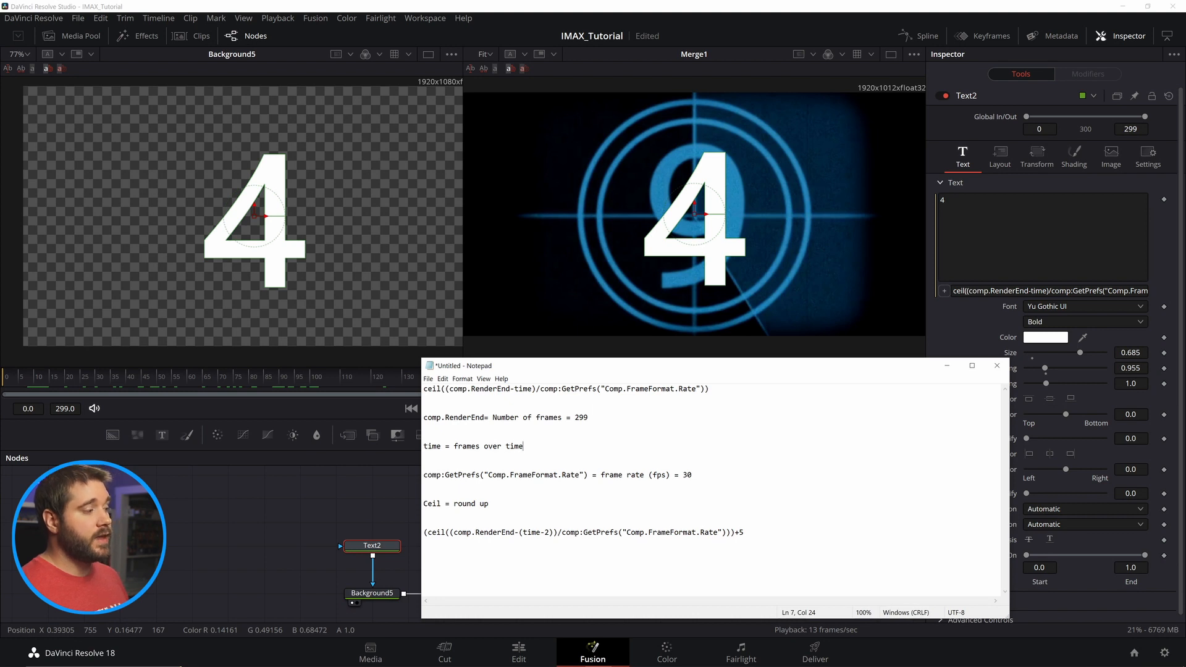
In Notepad, copy the last formula, (ceil((comp.RenderEnd-(time-2))/comp:GetPrefs("Comp.FrameFormat.Rate")))+5, after pointing out its +5 and -2 offsets
{"action": "key", "text": "ctrl+End"}
{"action": "key", "text": "shift+Left"}
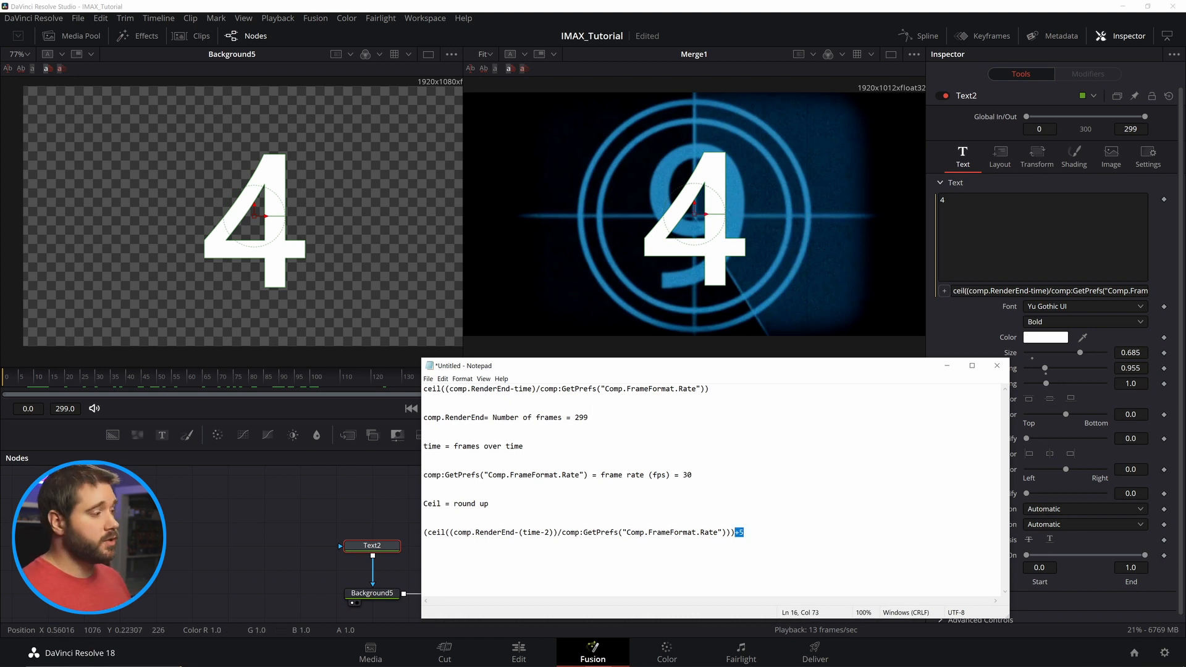
{"action": "left_click", "coordinate": [545, 532]}
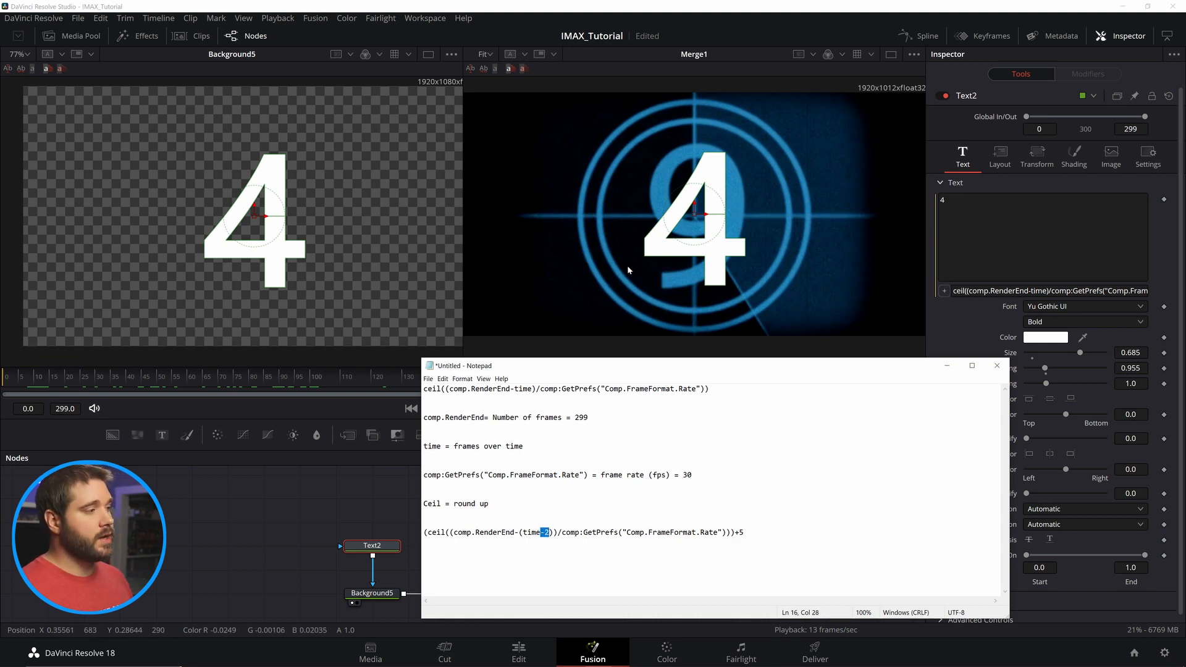
{"action": "left_click_drag", "start_coordinate": [747, 533], "coordinate": [424, 533]}
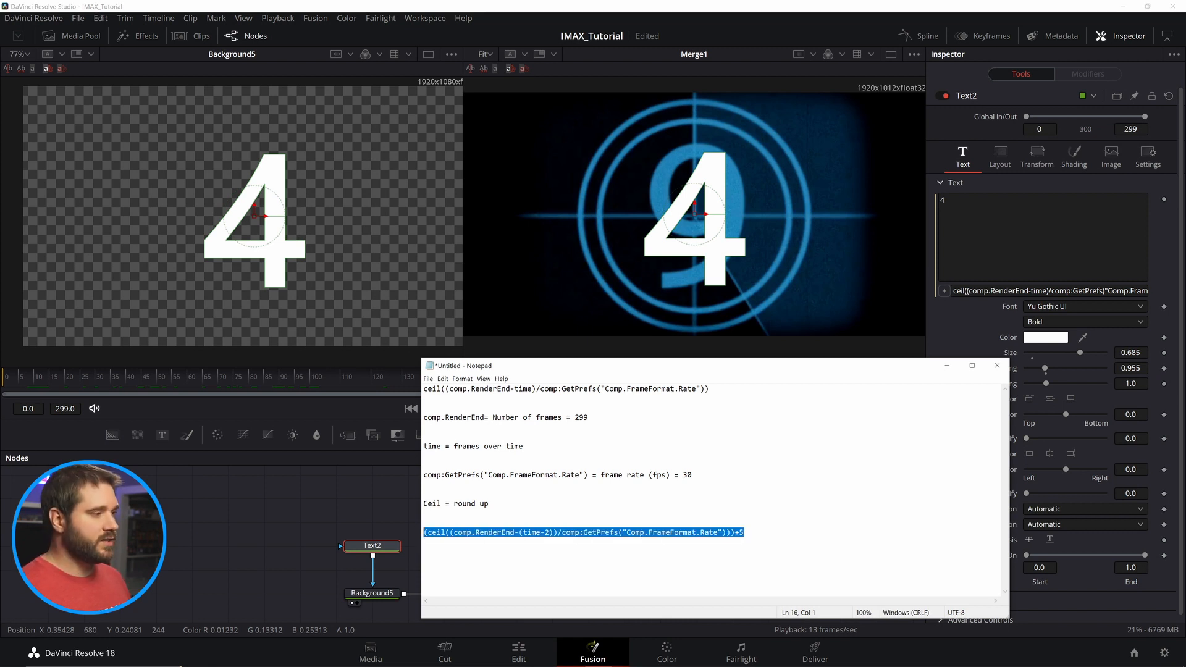
Replace Text2's expression with (ceil((comp.RenderEnd-(time-2))/comp:GetPrefs("Comp.FrameFormat.Rate")))+5 and compare the number with the reference at several frames
{"action": "left_click", "coordinate": [1029, 291]}
{"action": "key", "text": "ctrl+a"}
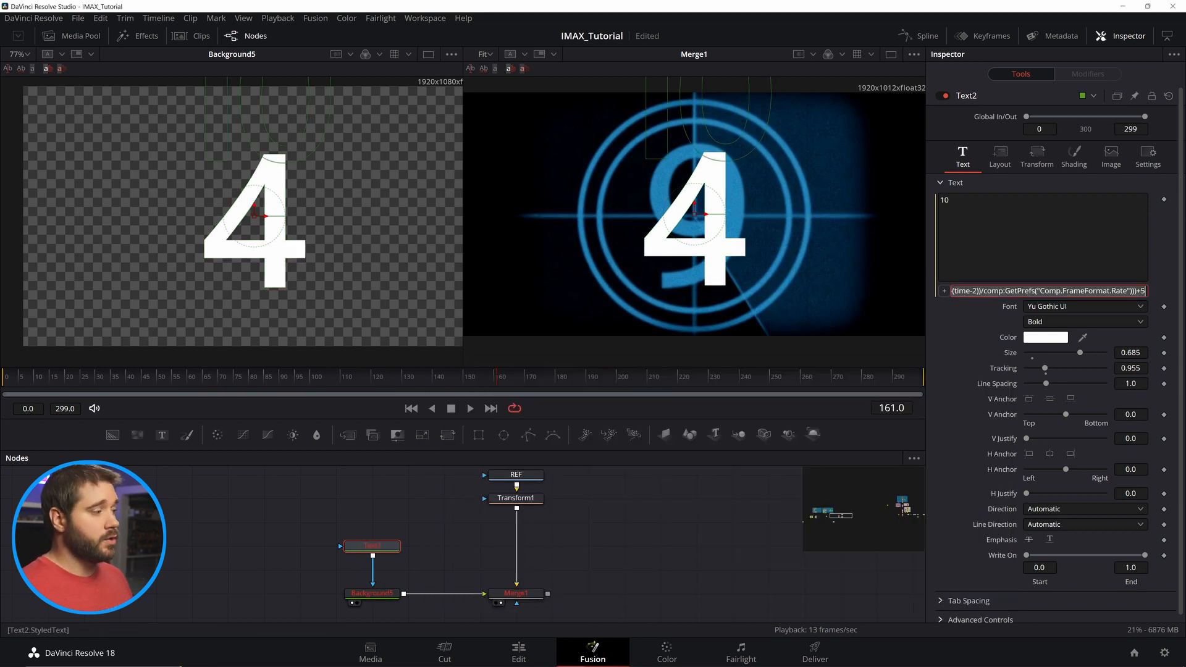
{"action": "key", "text": "ctrl+v"}
{"action": "key", "text": "Return"}
{"action": "left_click", "coordinate": [602, 528]}
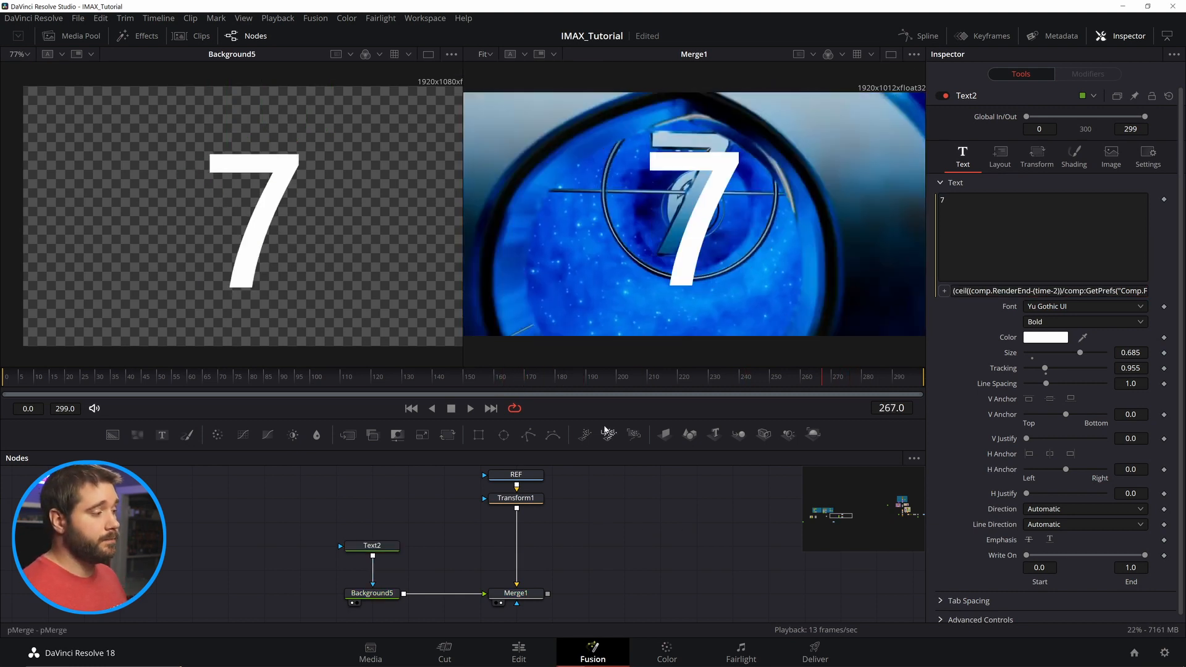
{"action": "left_click", "coordinate": [602, 380]}
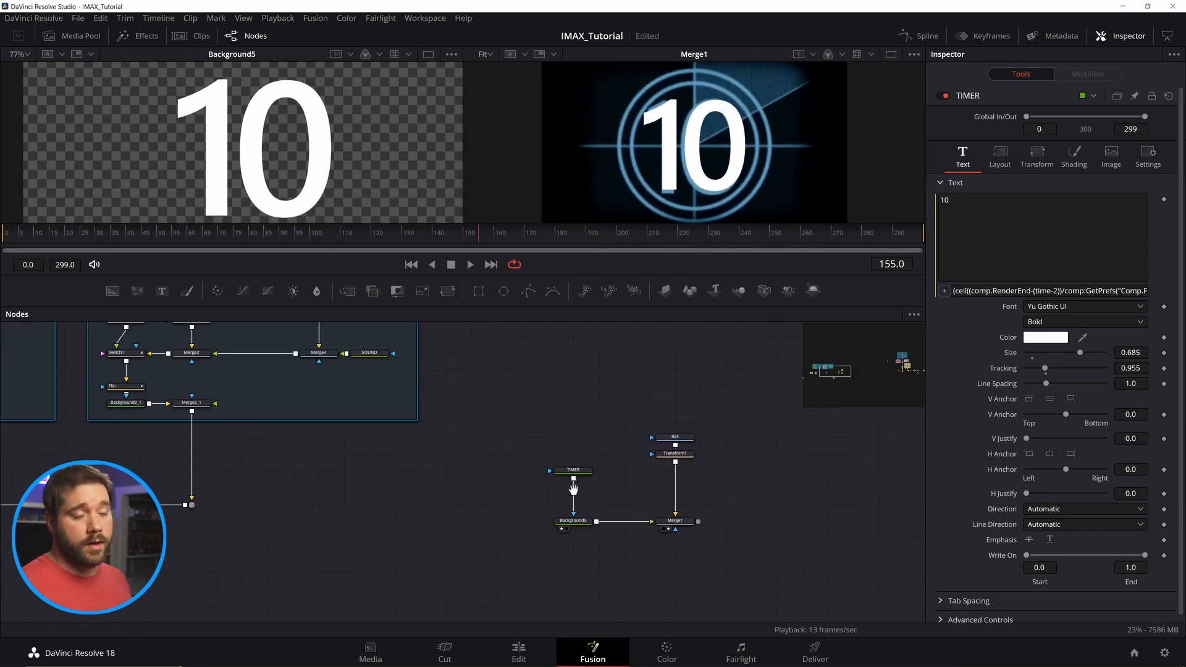
Move the TIMER, Background5, REF, Transform1 and Merge1 nodes away from the node groups and raise TIMER to make room above Background5
{"action": "left_click_drag", "start_coordinate": [527, 419], "coordinate": [844, 524]}
{"action": "left_click_drag", "start_coordinate": [543, 495], "coordinate": [371, 538]}
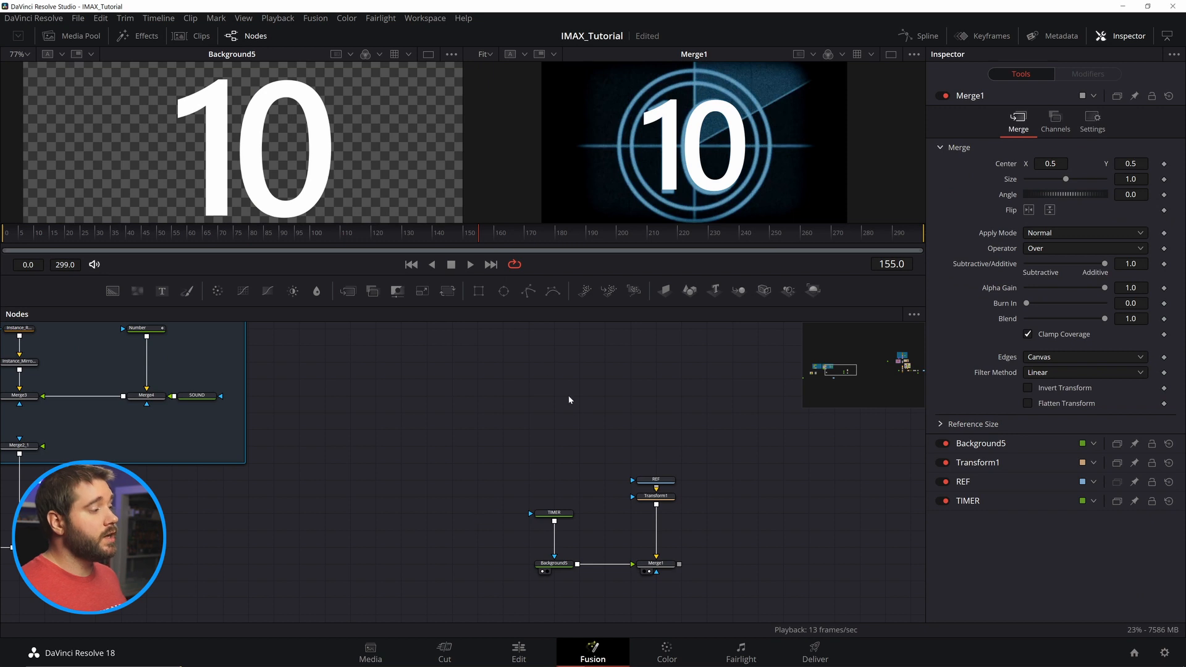
{"action": "mouse_move", "coordinate": [554, 513]}
{"action": "left_mouse_down"}
{"action": "mouse_move", "coordinate": [554, 462]}
{"action": "mouse_move", "coordinate": [564, 517]}
{"action": "mouse_move", "coordinate": [556, 488]}
{"action": "mouse_move", "coordinate": [556, 504]}
{"action": "left_mouse_up"}
Insert a Merge between TIMER and Background5 with a new Ellipse as its foreground, and turn off Solid on the ellipse
{"action": "left_click", "coordinate": [352, 291]}
{"action": "left_click_drag", "start_coordinate": [452, 530], "coordinate": [477, 496]}
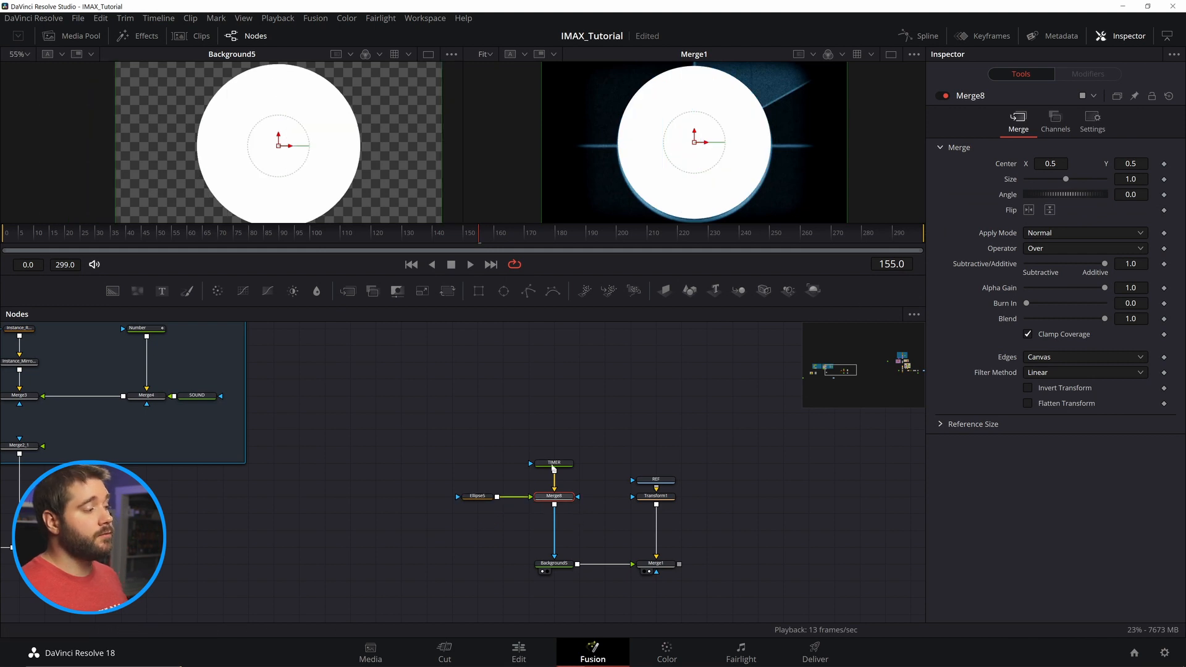
{"action": "left_click", "coordinate": [477, 496]}
{"action": "left_click", "coordinate": [1105, 226]}
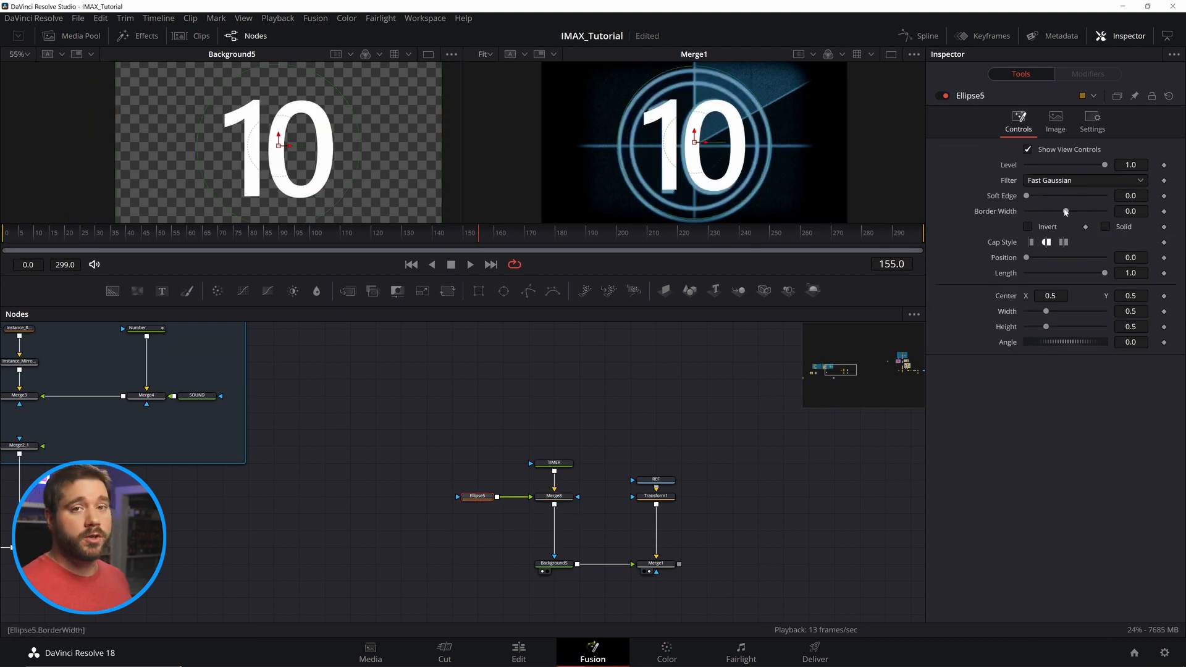
Set Ellipse5's border width to 0.01 against the reference ring and move its node farther from Merge8
{"action": "left_click_drag", "start_coordinate": [1066, 212], "coordinate": [1067, 213]}
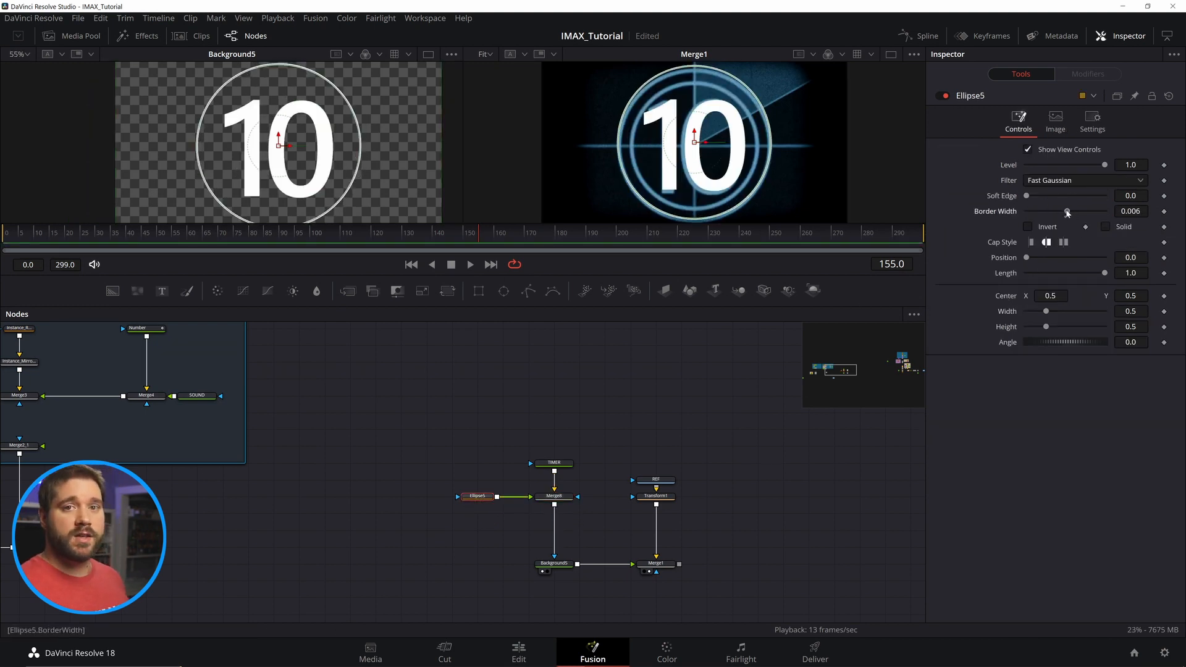
{"action": "scroll", "coordinate": [735, 166], "scroll_direction": "up", "scroll_amount": 5}
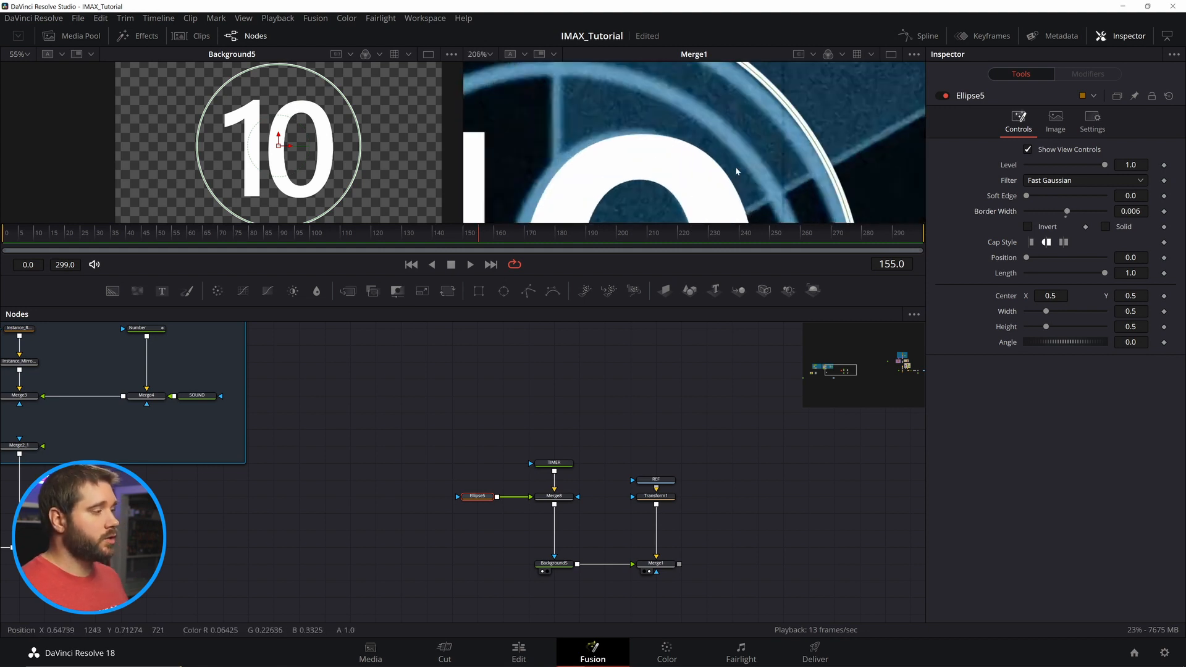
{"action": "scroll", "coordinate": [761, 123], "scroll_direction": "down", "scroll_amount": 2}
{"action": "left_click", "coordinate": [1130, 212]}
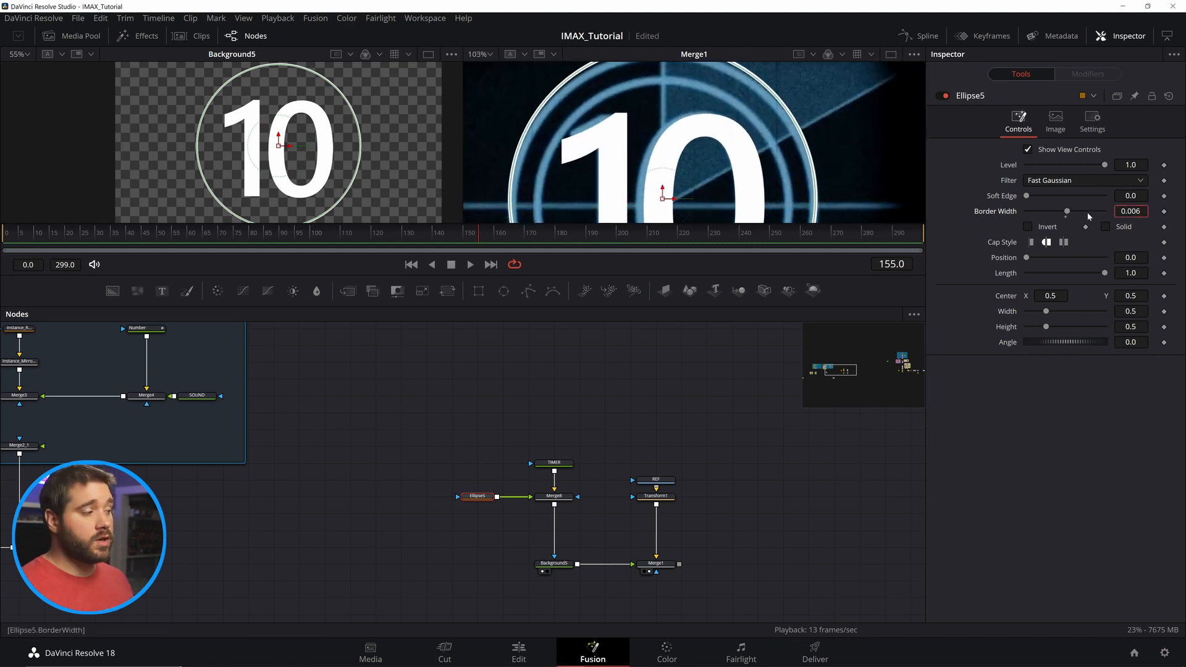
{"action": "type", "text": "0.01"}
{"action": "key", "text": "Tab"}
{"action": "left_click_drag", "start_coordinate": [477, 496], "coordinate": [375, 496]}
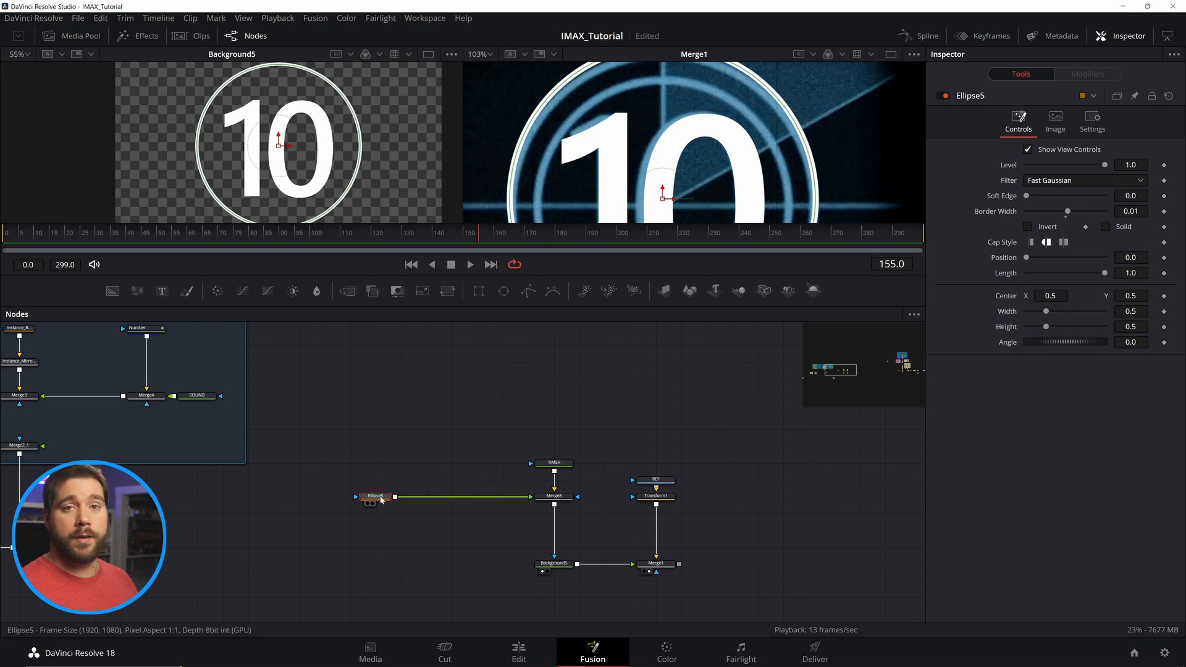
Link Ellipse5's Width to its Height with an expression and test the link by changing the height
{"action": "key", "text": "ctrl+v"}
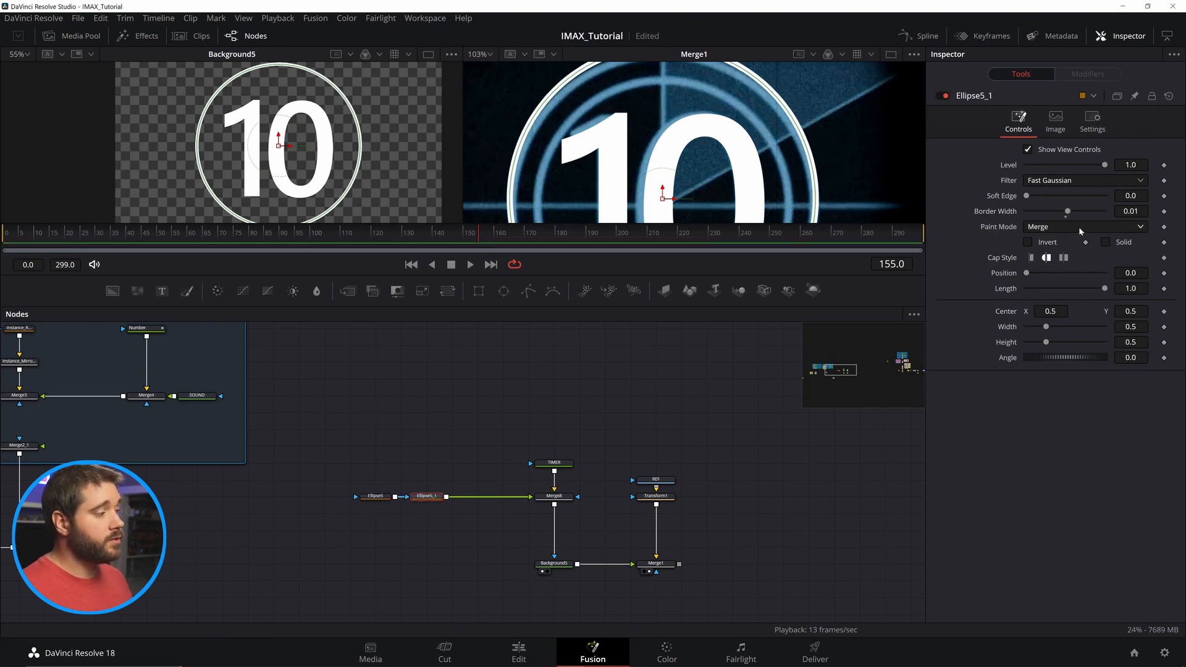
{"action": "key", "text": "ctrl+z"}
{"action": "right_click", "coordinate": [1009, 313]}
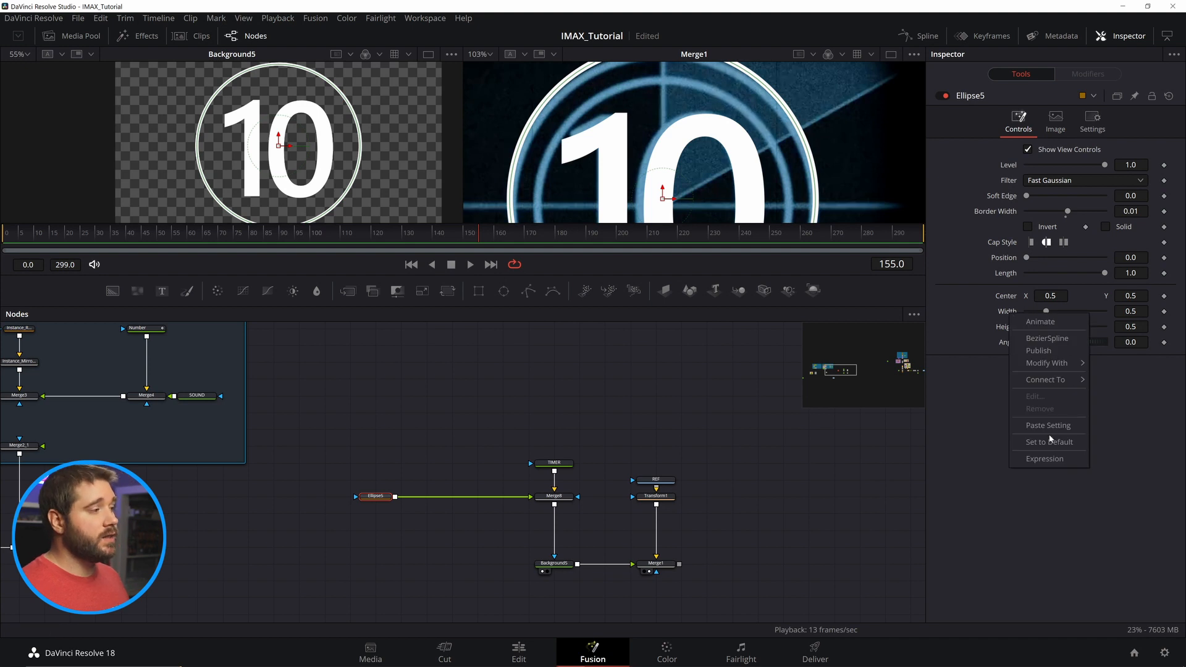
{"action": "left_click", "coordinate": [1047, 459]}
{"action": "left_click_drag", "start_coordinate": [1028, 327], "coordinate": [1059, 343]}
{"action": "key", "text": "ctrl+z"}
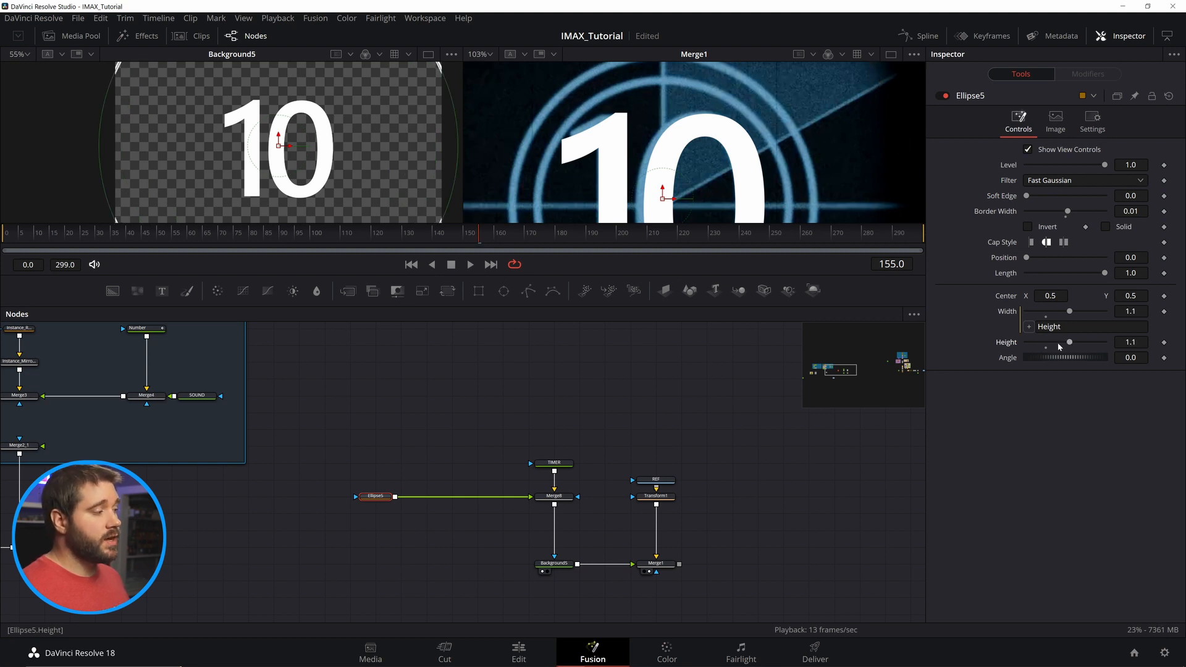
Paste a copy of Ellipse5 after it and set the copy's Border Width to 0.012 and Height to 0.4
{"action": "key", "text": "ctrl+v"}
{"action": "left_click", "coordinate": [430, 497]}
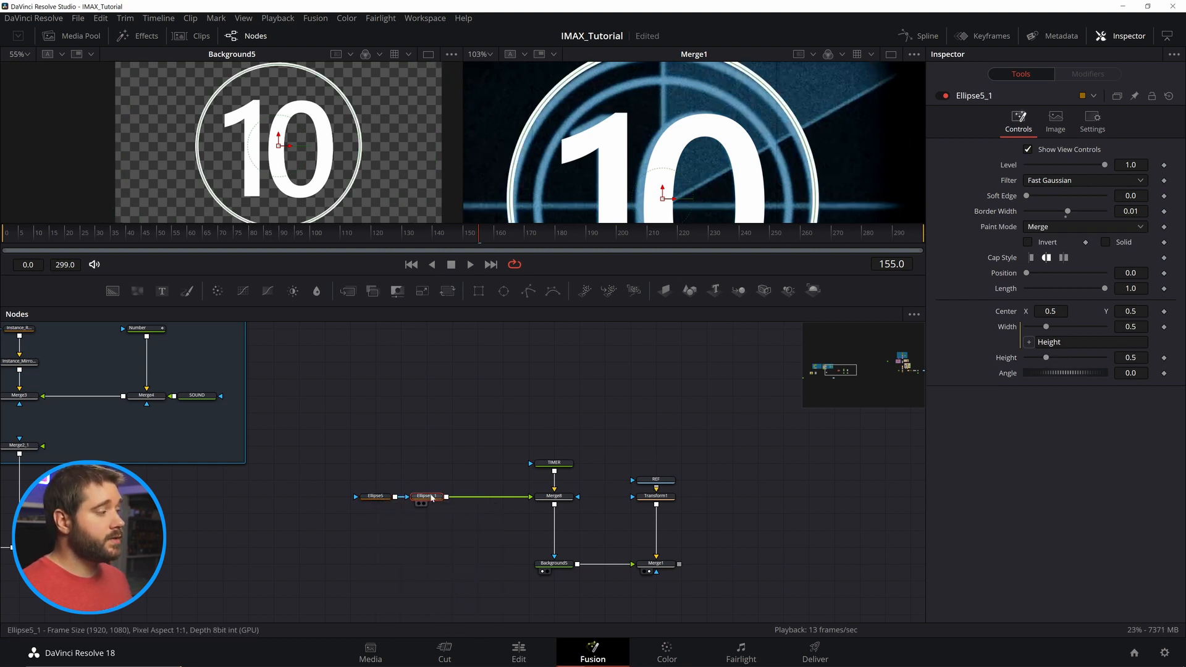
{"action": "left_click_drag", "start_coordinate": [1046, 358], "coordinate": [1042, 358]}
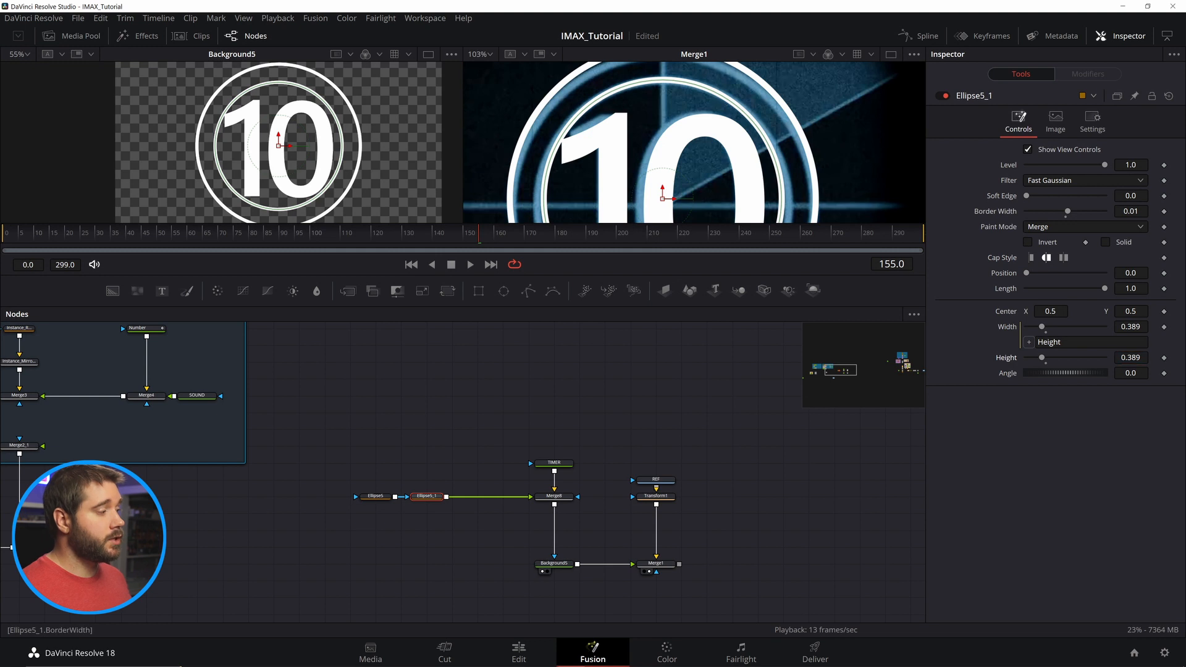
{"action": "left_click", "coordinate": [1137, 212]}
{"action": "type", "text": "2"}
{"action": "key", "text": "Tab"}
{"action": "scroll", "coordinate": [656, 111], "scroll_direction": "down", "scroll_amount": 4}
{"action": "scroll", "coordinate": [656, 112], "scroll_direction": "up", "scroll_amount": 2}
{"action": "left_click", "coordinate": [1136, 358]}
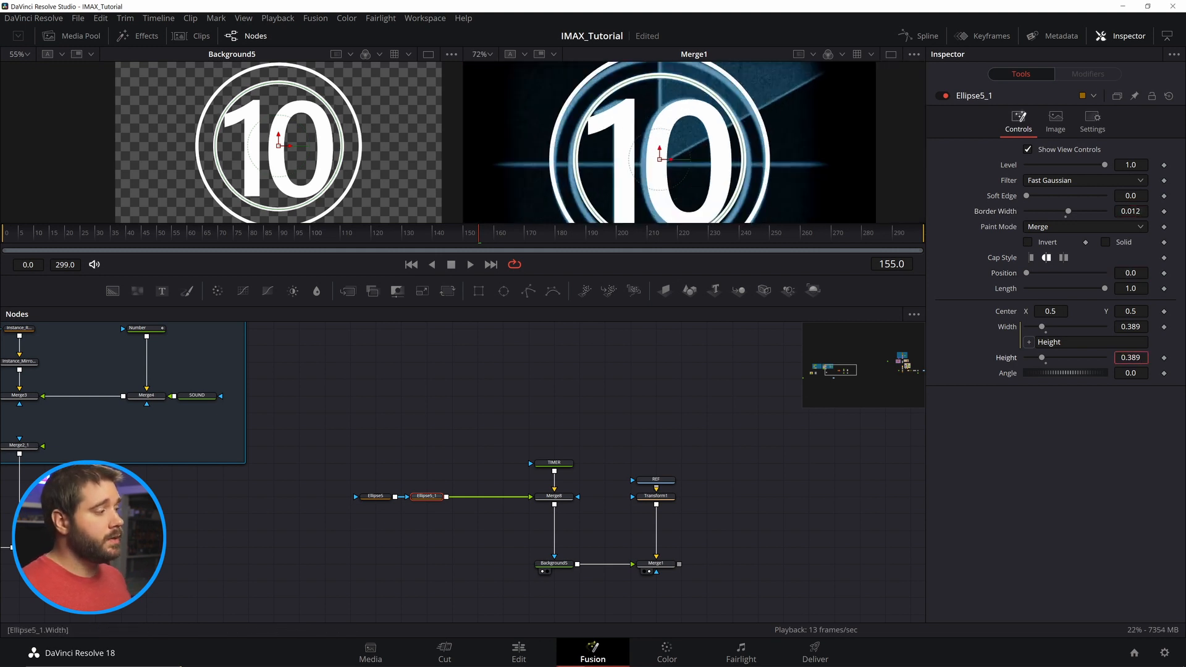
{"action": "type", "text": "0.4"}
{"action": "key", "text": "Return"}
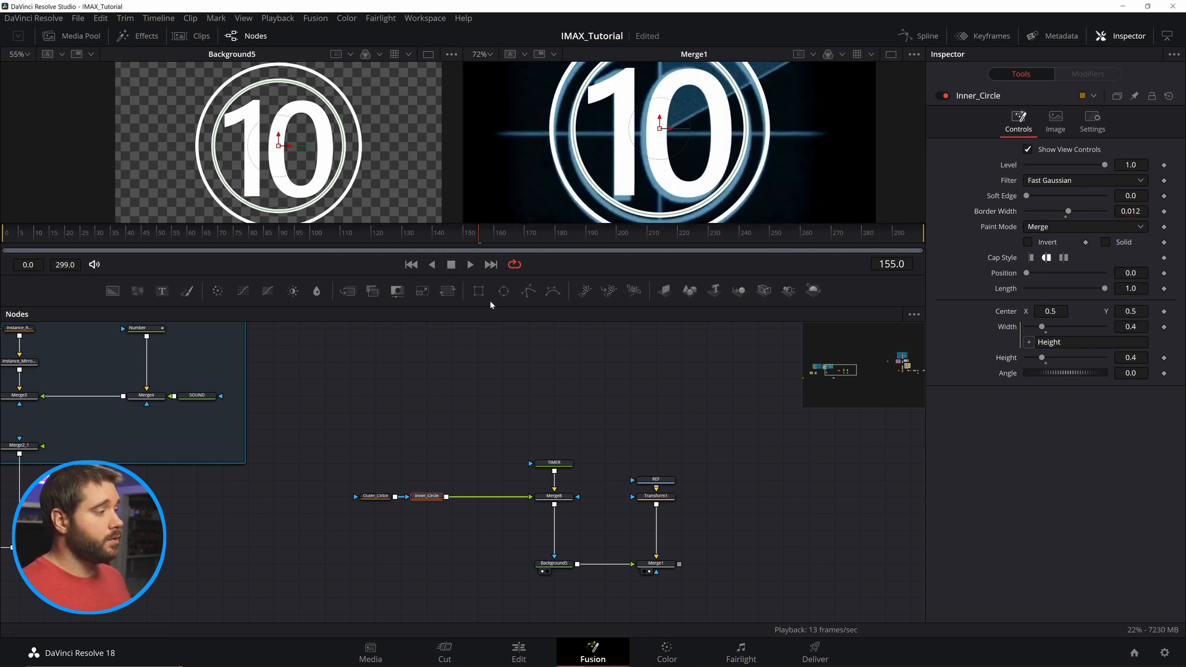
Add a Rectangle named V_Line after Inner_Circle and shape it into a vertical line about 0.008 wide and 1.35 high
{"action": "left_click", "coordinate": [478, 290]}
{"action": "key", "text": "F2"}
{"action": "type", "text": "V_Line"}
{"action": "key", "text": "Return"}
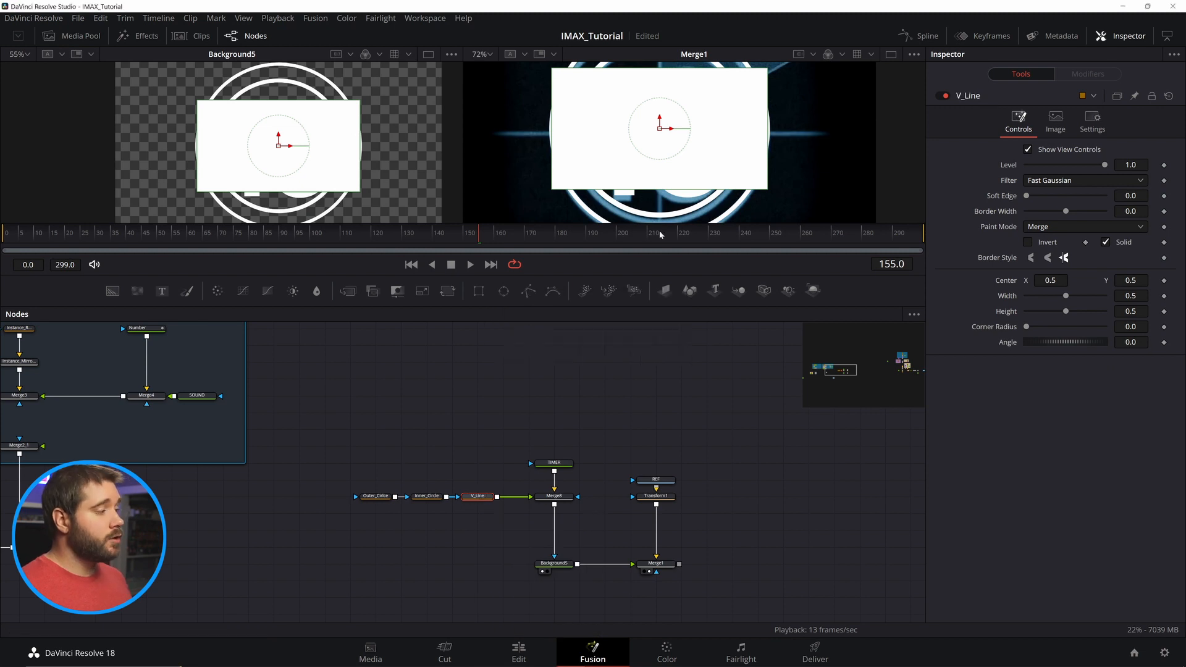
{"action": "left_click_drag", "start_coordinate": [768, 131], "coordinate": [661, 131]}
{"action": "scroll", "coordinate": [665, 131], "scroll_direction": "down", "scroll_amount": 2}
{"action": "left_click_drag", "start_coordinate": [661, 173], "coordinate": [661, 246]}
{"action": "left_click_drag", "start_coordinate": [694, 125], "coordinate": [693, 72]}
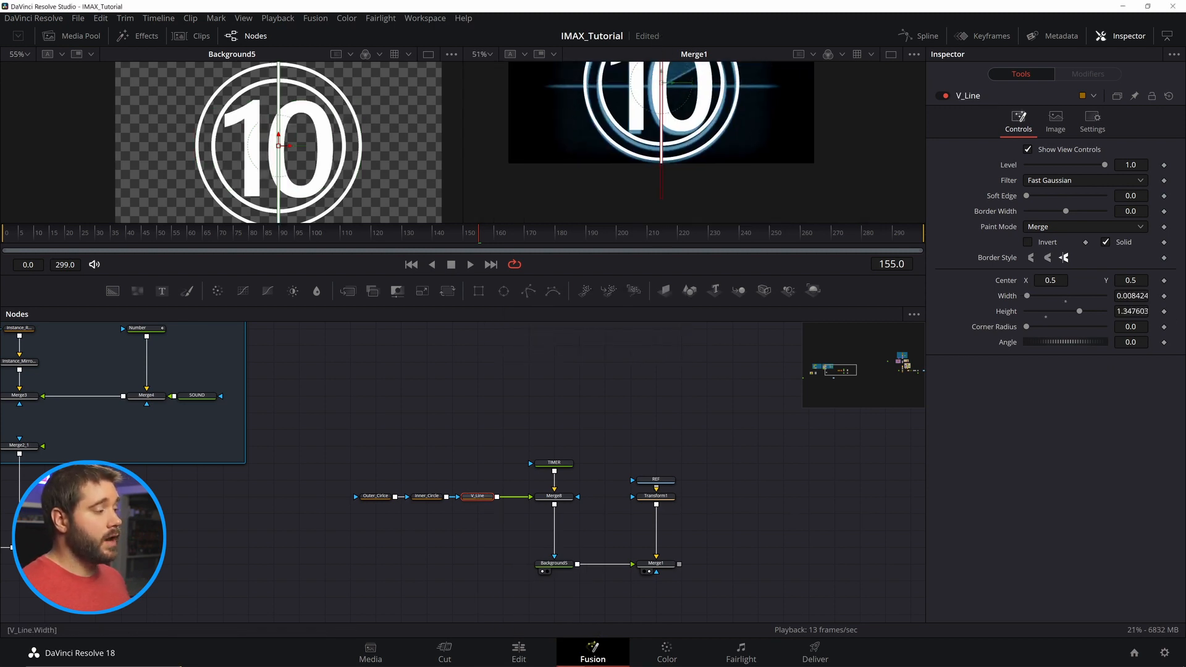
Set V_Line's Width to 0.008 and its Height to 1.1
{"action": "double_click", "coordinate": [1131, 296]}
{"action": "type", "text": "0.08"}
{"action": "key", "text": "Tab"}
{"action": "double_click", "coordinate": [1131, 296]}
{"action": "type", "text": "0.08"}
{"action": "key", "text": "Tab"}
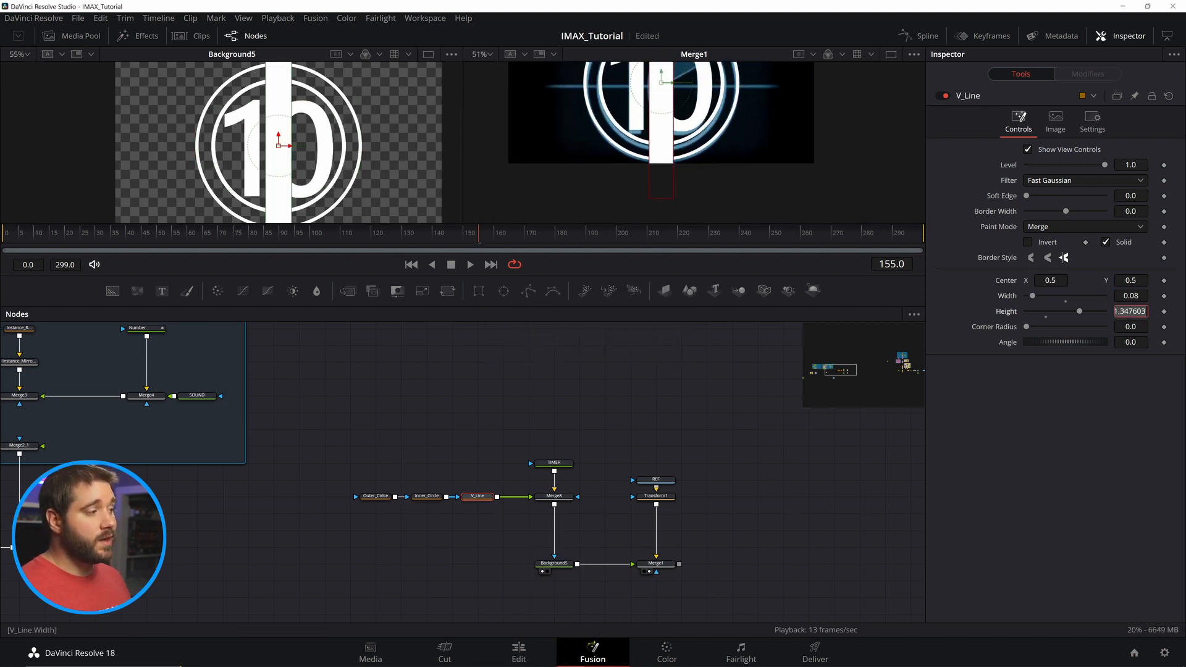
{"action": "type", "text": "1.1"}
{"action": "key", "text": "Tab"}
{"action": "key", "text": "shift+Tab"}
{"action": "key", "text": "shift+Tab"}
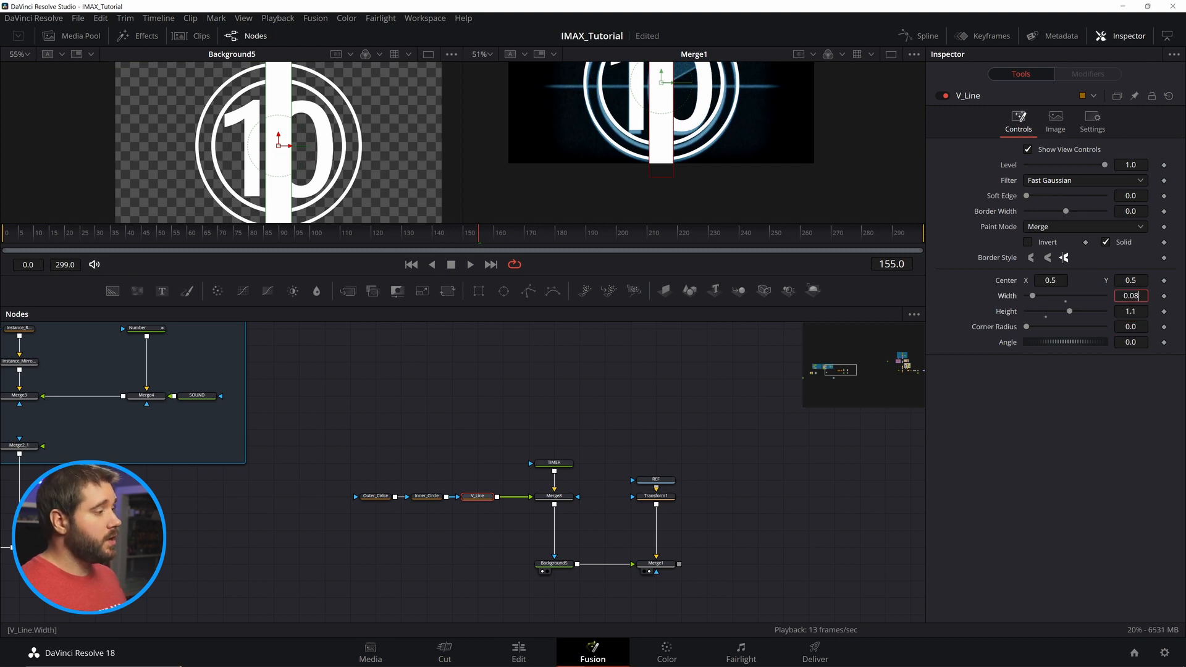
{"action": "type", "text": "0.008"}
{"action": "key", "text": "Tab"}
Turn the pasted V_Line copy into a horizontal line with Width 1.1 and Height 0.016
{"action": "type", "text": "0.008"}
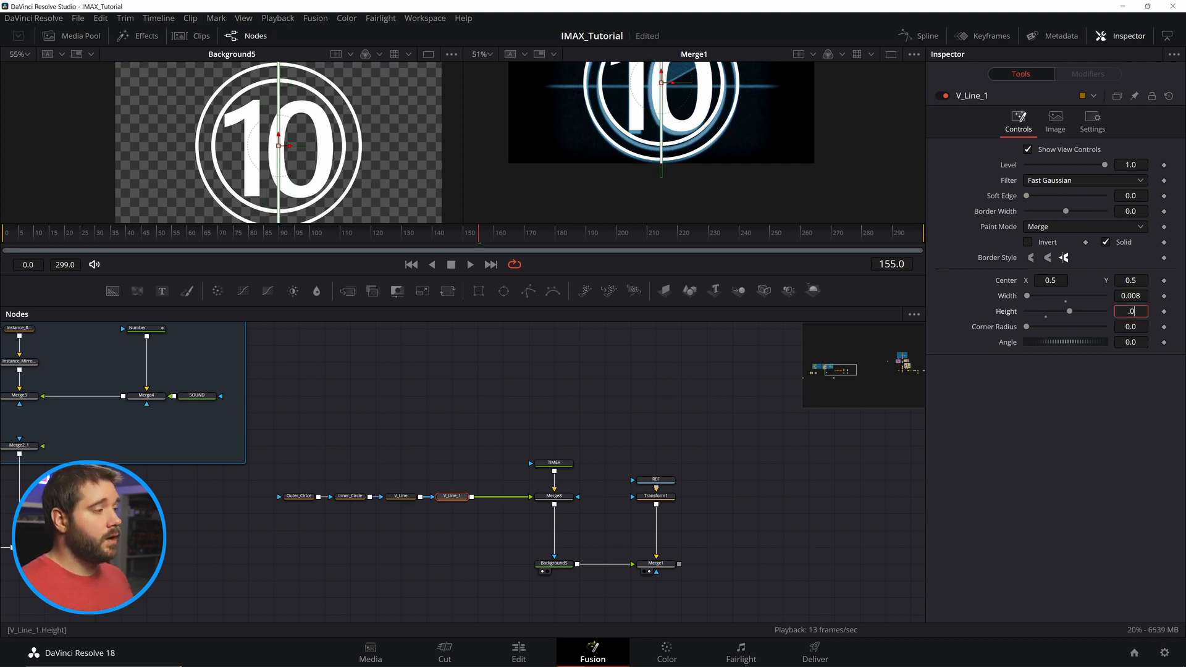
{"action": "key", "text": "Tab"}
{"action": "double_click", "coordinate": [1131, 296]}
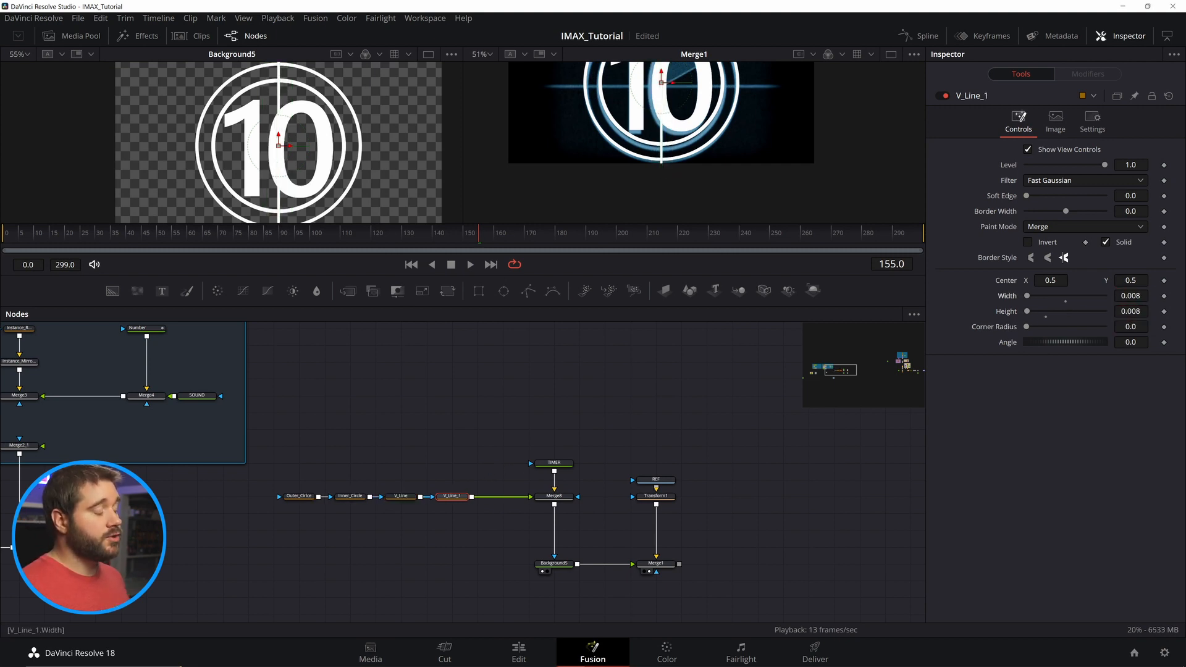
{"action": "type", "text": "1.1"}
{"action": "key", "text": "Tab"}
{"action": "scroll", "coordinate": [773, 98], "scroll_direction": "up", "scroll_amount": 4}
{"action": "type", "text": "0.016"}
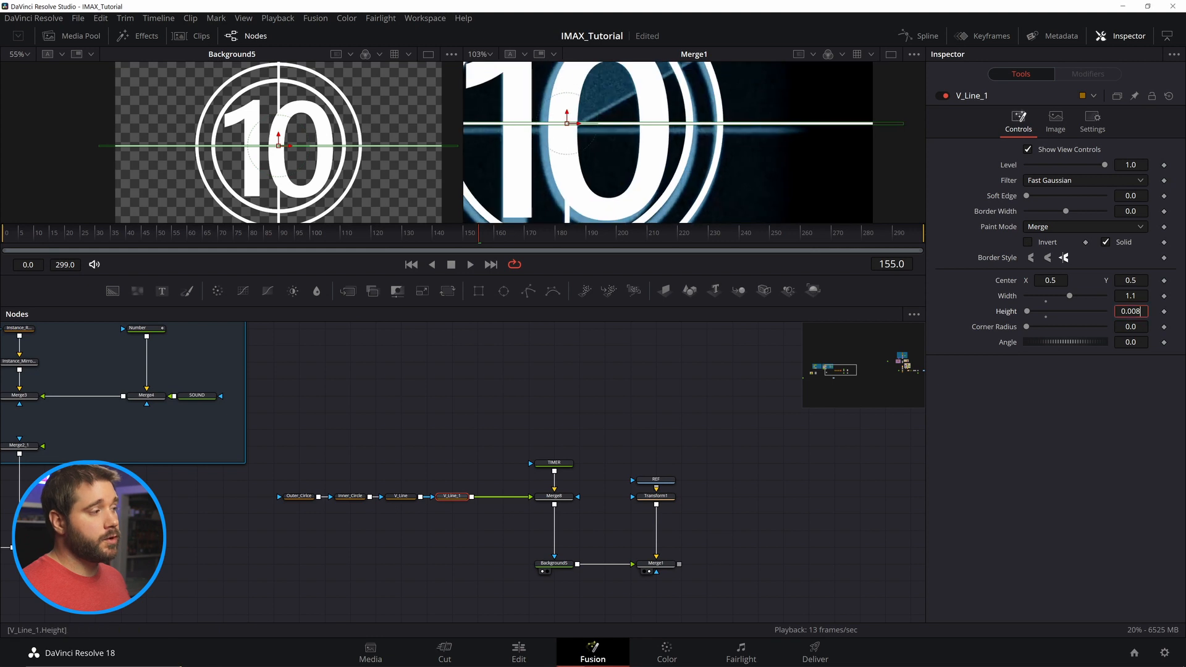
{"action": "key", "text": "Tab"}
Move TIMER below the mask chain and swap Merge8's foreground and background inputs
{"action": "left_click", "coordinate": [669, 184]}
{"action": "scroll", "coordinate": [669, 184], "scroll_direction": "down", "scroll_amount": 4}
{"action": "left_click_drag", "start_coordinate": [593, 477], "coordinate": [507, 524]}
{"action": "left_click", "coordinate": [608, 491]}
{"action": "key", "text": "ctrl+t"}
Stack the V_Line_1, V_Line, inner circle and outer circle nodes vertically above Merge8
{"action": "left_click_drag", "start_coordinate": [505, 490], "coordinate": [608, 474]}
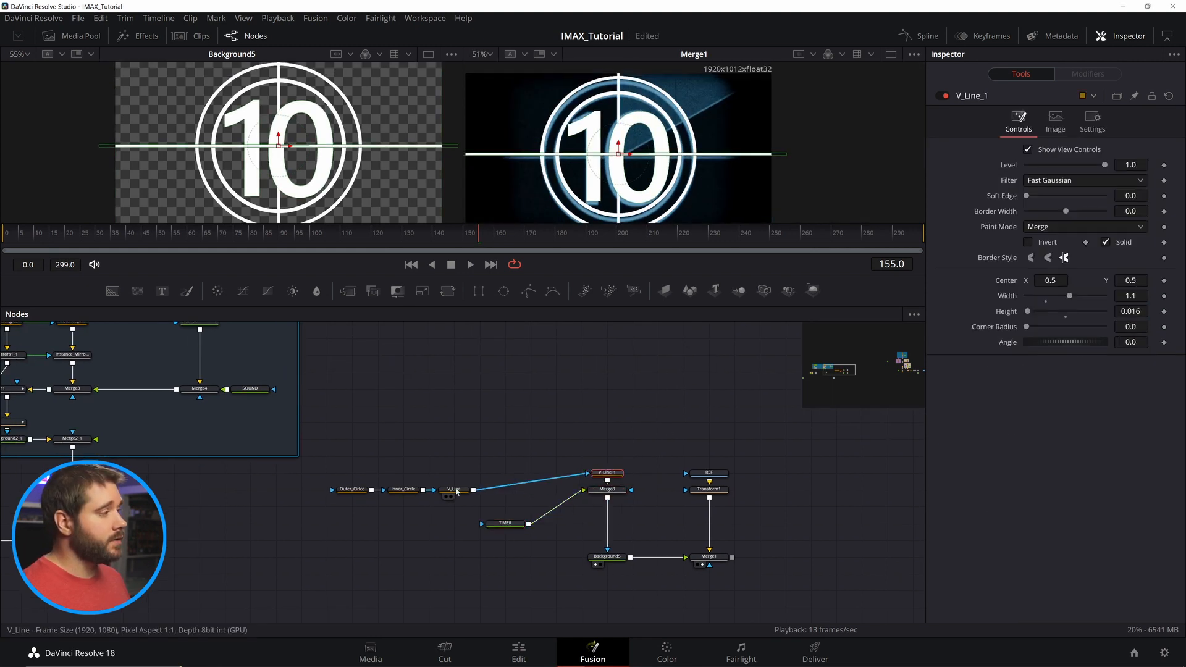
{"action": "left_click_drag", "start_coordinate": [456, 491], "coordinate": [608, 441]}
{"action": "left_click_drag", "start_coordinate": [405, 490], "coordinate": [608, 424]}
{"action": "left_click_drag", "start_coordinate": [354, 490], "coordinate": [586, 446]}
{"action": "left_click_drag", "start_coordinate": [608, 422], "coordinate": [607, 440]}
Rename V_Line_1 as H_Line and line TIMER up beside Merge8
{"action": "left_click", "coordinate": [609, 474]}
{"action": "key", "text": "F2"}
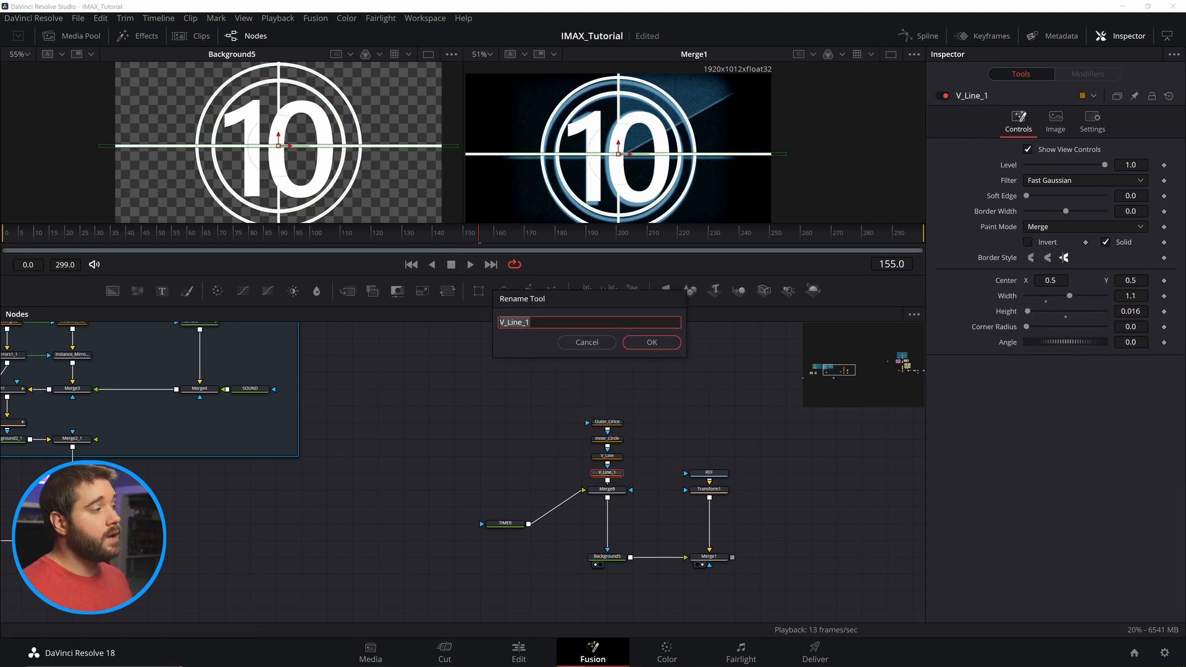
{"action": "type", "text": "H_Line"}
{"action": "key", "text": "Return"}
{"action": "left_click_drag", "start_coordinate": [505, 524], "coordinate": [530, 490]}
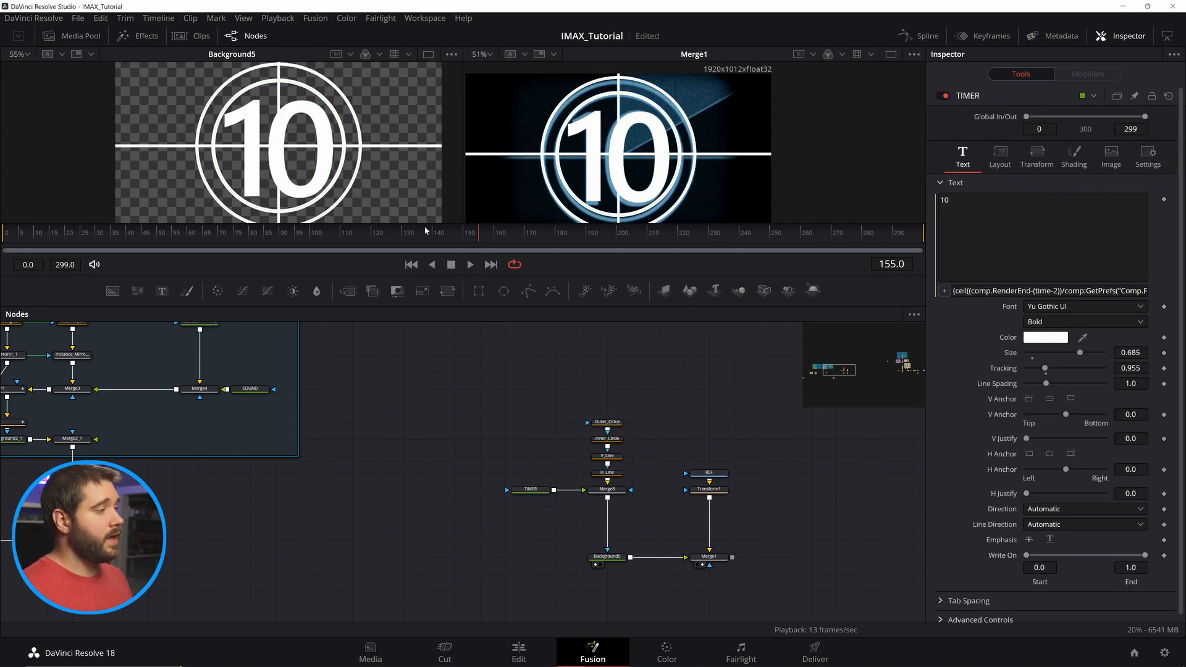
Show Transform1 in the second viewer and move REF, Transform1 and Merge1 farther from Background5
{"action": "scroll", "coordinate": [295, 132], "scroll_direction": "down", "scroll_amount": 2}
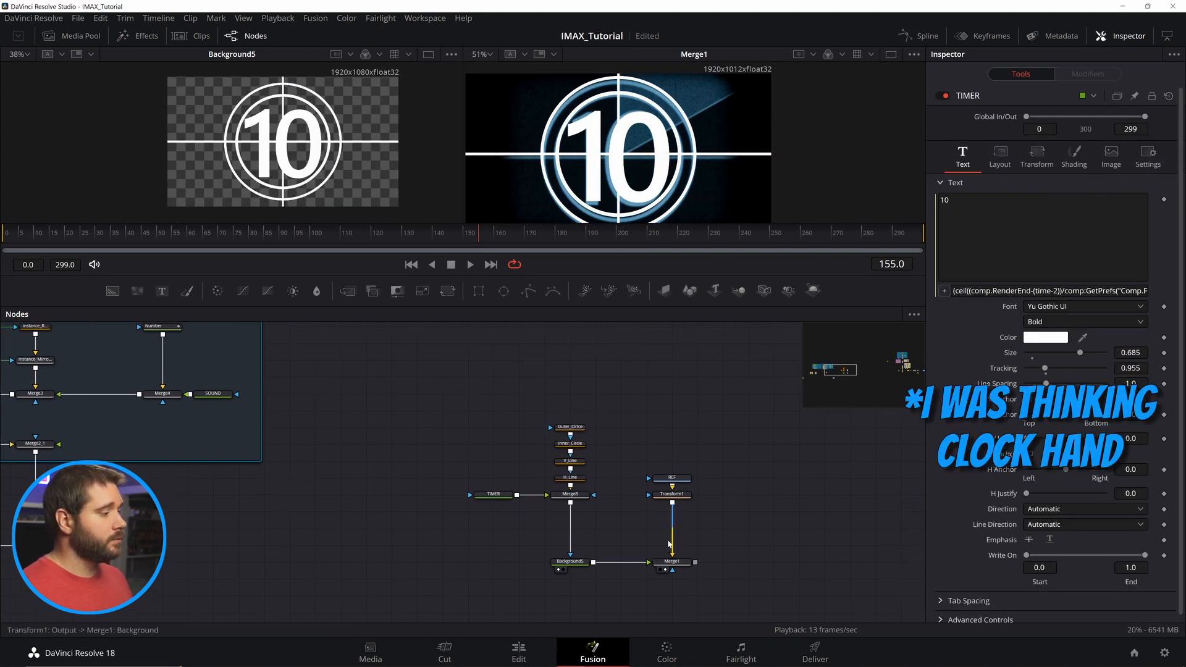
{"action": "left_click", "coordinate": [672, 494]}
{"action": "key", "text": "2"}
{"action": "left_click_drag", "start_coordinate": [655, 175], "coordinate": [752, 145]}
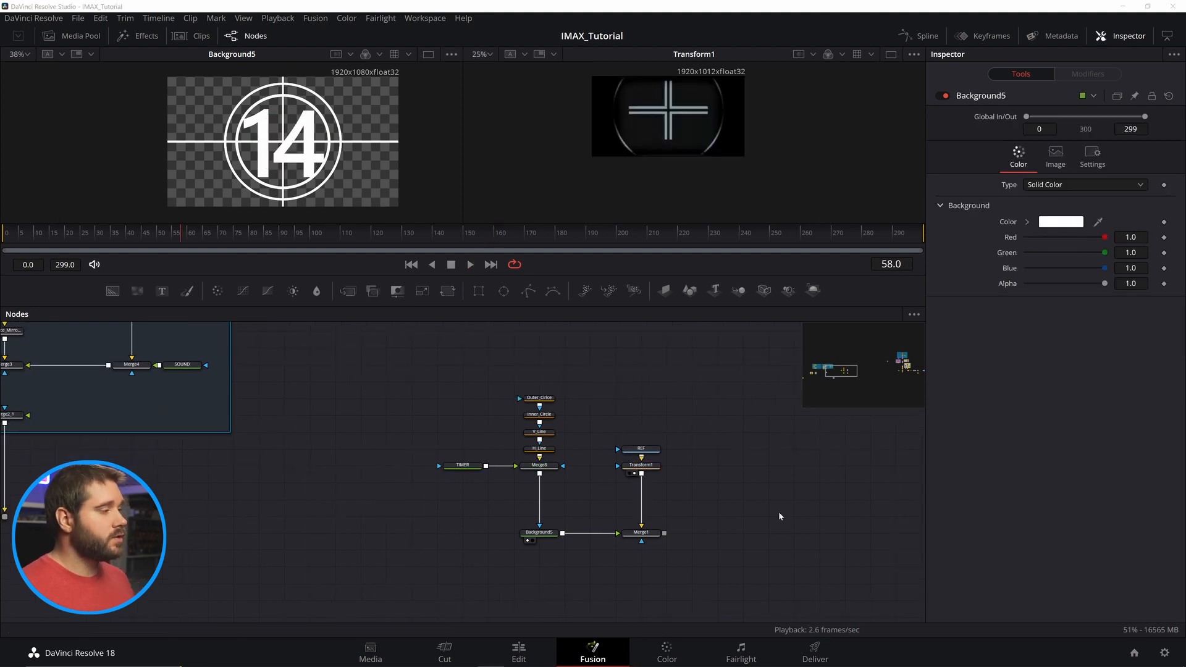
{"action": "left_click_drag", "start_coordinate": [697, 410], "coordinate": [780, 535]}
{"action": "left_click", "coordinate": [466, 574]}
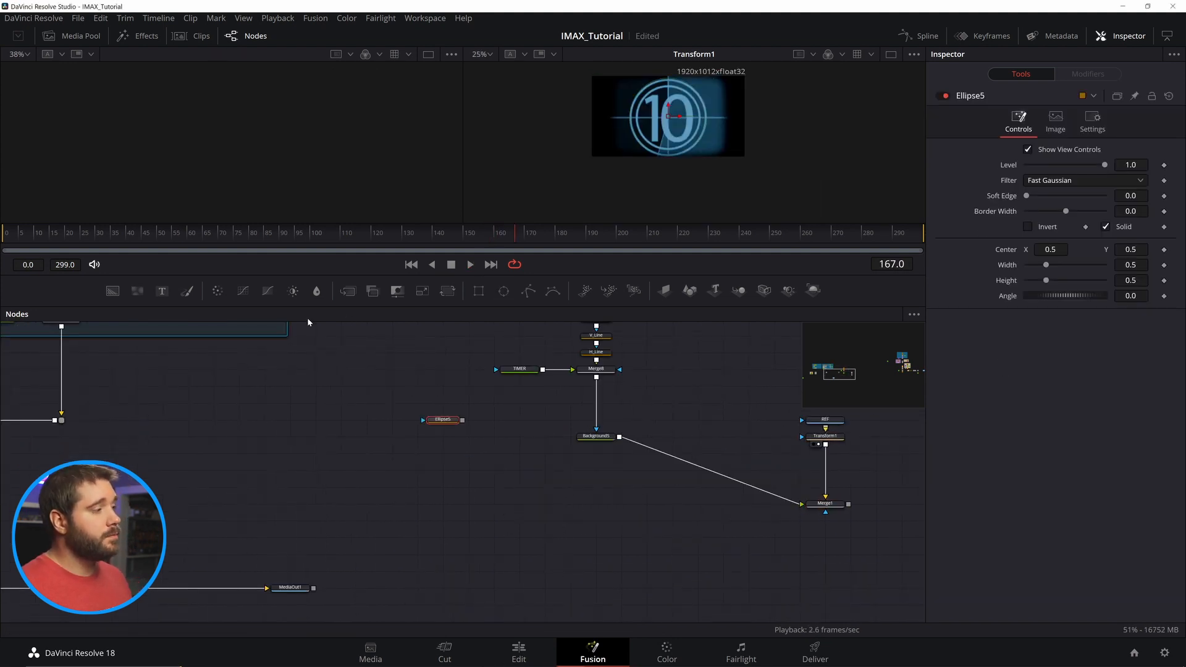
Make Background4 white, place it below its Ellipse5 mask and show it in the first viewer
{"action": "left_click_drag", "start_coordinate": [1026, 238], "coordinate": [1112, 253]}
{"action": "left_click_drag", "start_coordinate": [1027, 268], "coordinate": [1112, 270]}
{"action": "left_click_drag", "start_coordinate": [446, 440], "coordinate": [446, 450]}
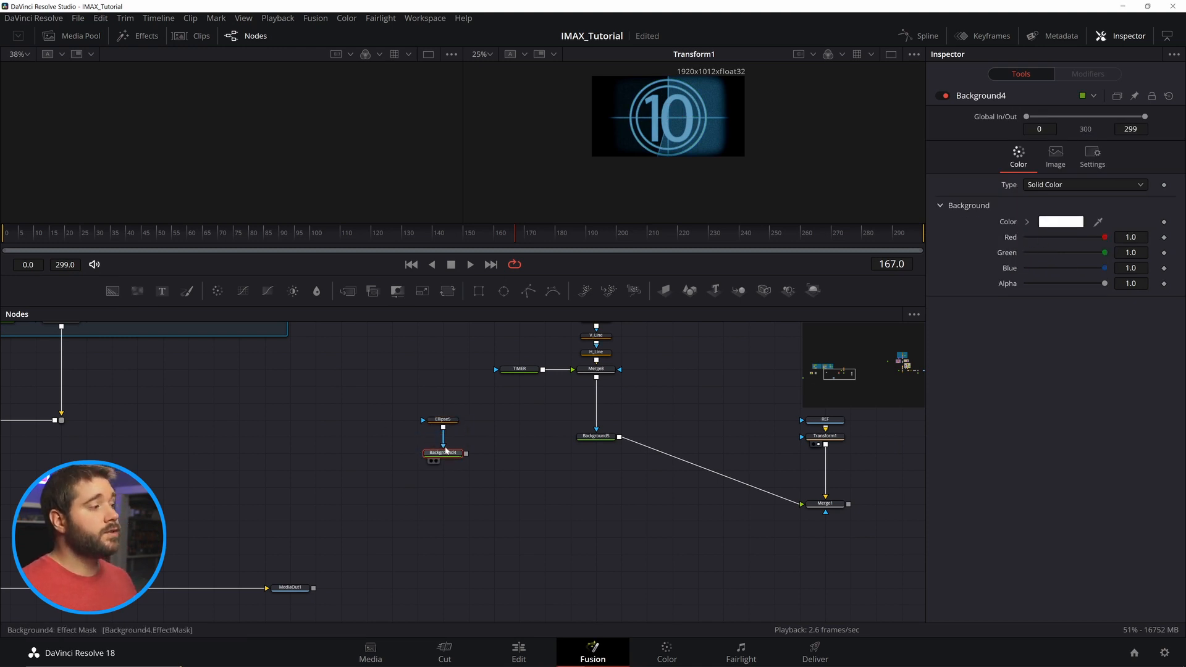
{"action": "key", "text": "1"}
Turn off Solid on the new Ellipse5 and set its Border Width to 0.2
{"action": "left_click", "coordinate": [443, 420]}
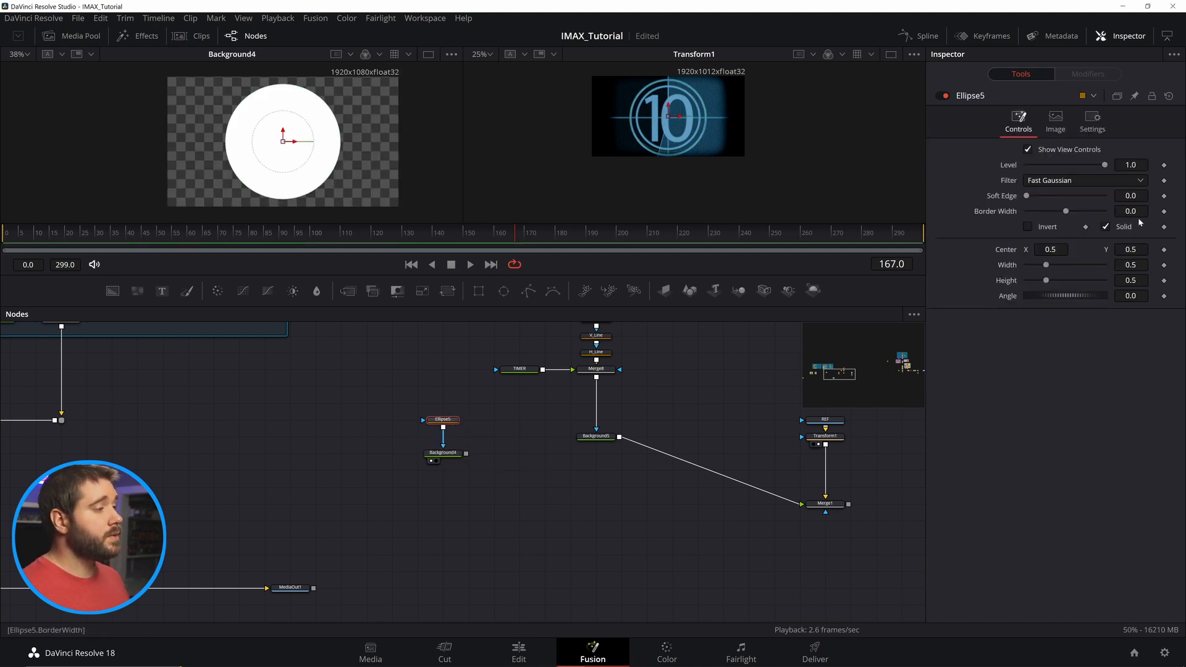
{"action": "left_click", "coordinate": [1105, 226]}
{"action": "type", "text": "0.2"}
{"action": "key", "text": "Return"}
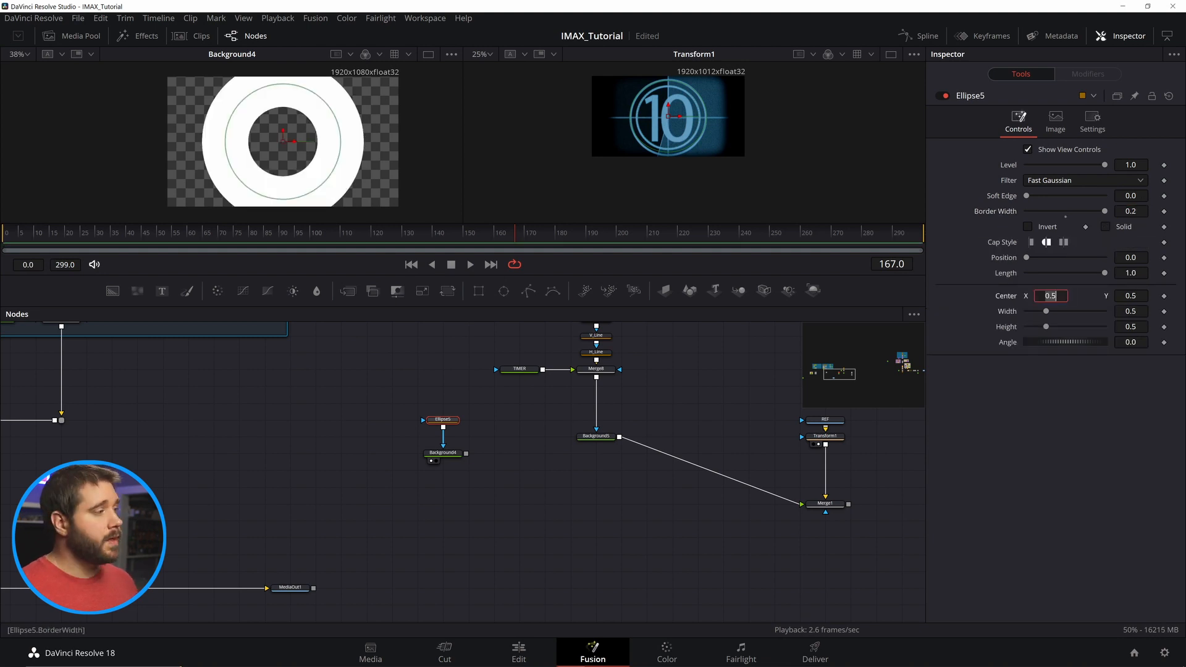
Link Ellipse5's Height to its Width with an expression and set the Width to 0.2
{"action": "right_click", "coordinate": [1004, 328]}
{"action": "left_click", "coordinate": [1038, 470]}
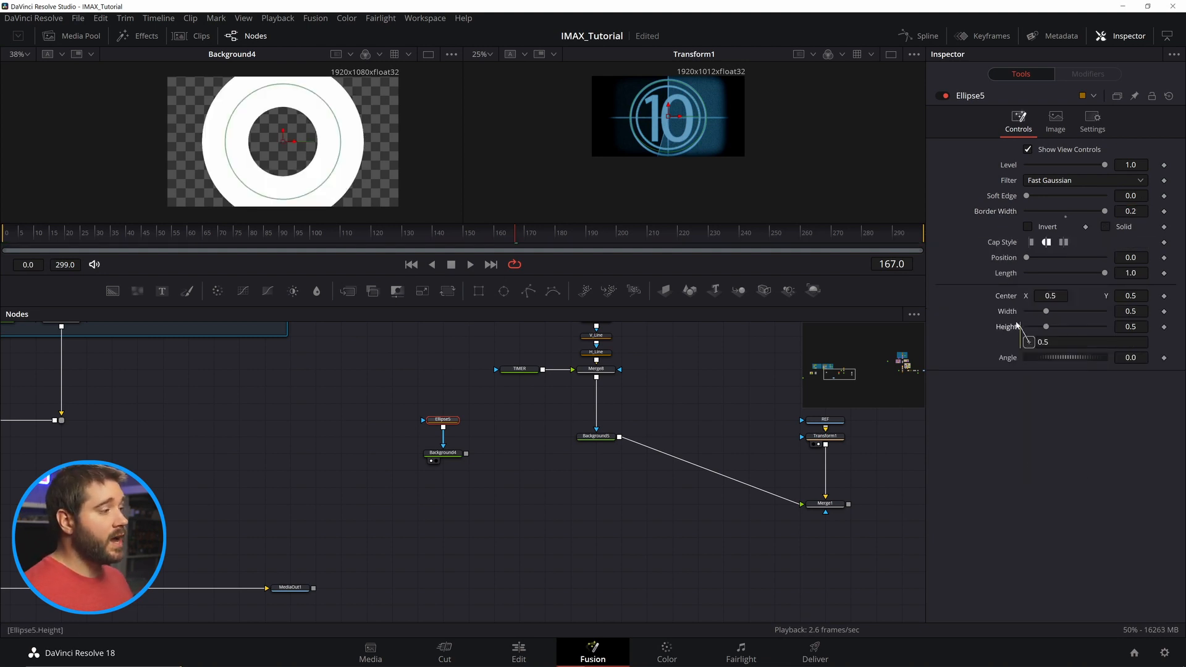
{"action": "type", "text": "0.2"}
{"action": "key", "text": "Tab"}
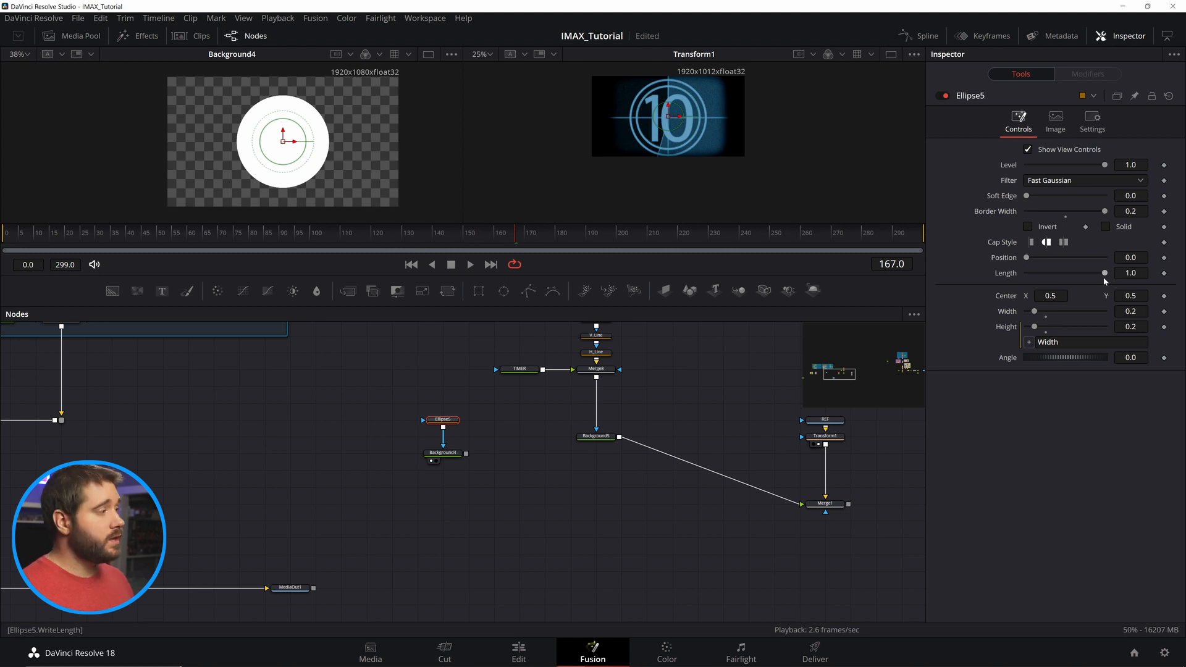
Switch Ellipse5 to the first Cap Style option and keyframe its Length to 1.0 at frame 182
{"action": "mouse_move", "coordinate": [1103, 277]}
{"action": "left_mouse_down"}
{"action": "mouse_move", "coordinate": [1034, 275]}
{"action": "mouse_move", "coordinate": [1120, 277]}
{"action": "left_mouse_up"}
{"action": "left_click", "coordinate": [1032, 242]}
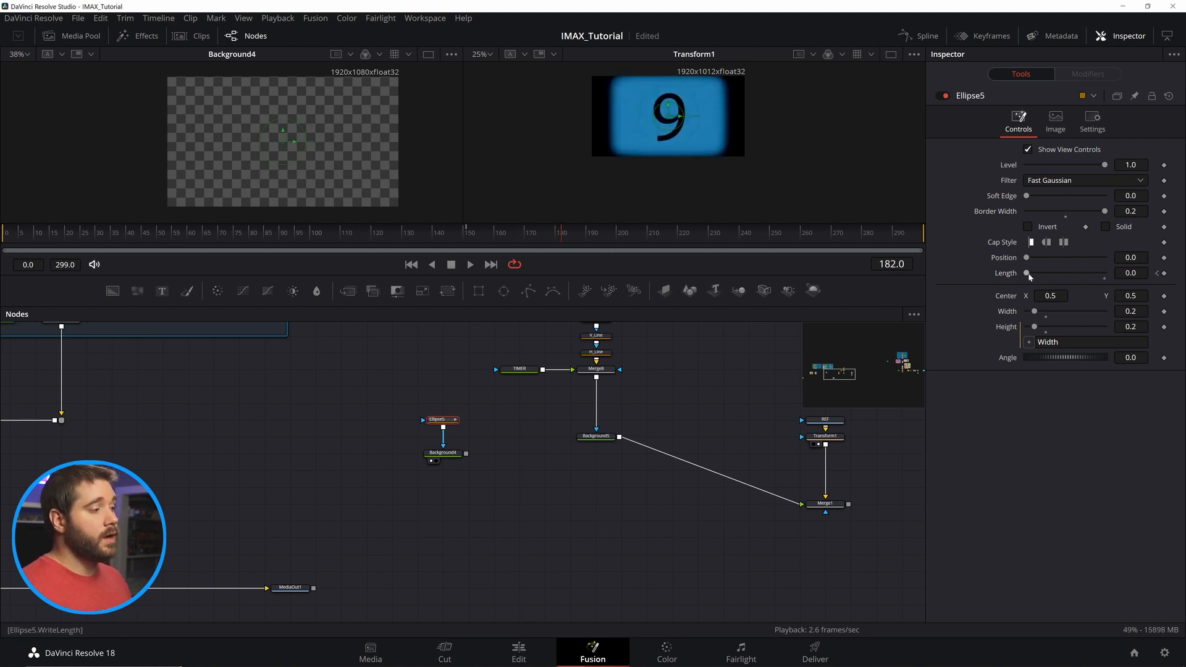
{"action": "left_click_drag", "start_coordinate": [1028, 274], "coordinate": [1105, 273]}
Open the Spline editor, examine Ellipse5's Length curve and select Background4
{"action": "left_click", "coordinate": [555, 496]}
{"action": "left_click", "coordinate": [919, 35]}
{"action": "left_click_drag", "start_coordinate": [395, 482], "coordinate": [379, 492]}
{"action": "left_click", "coordinate": [426, 429]}
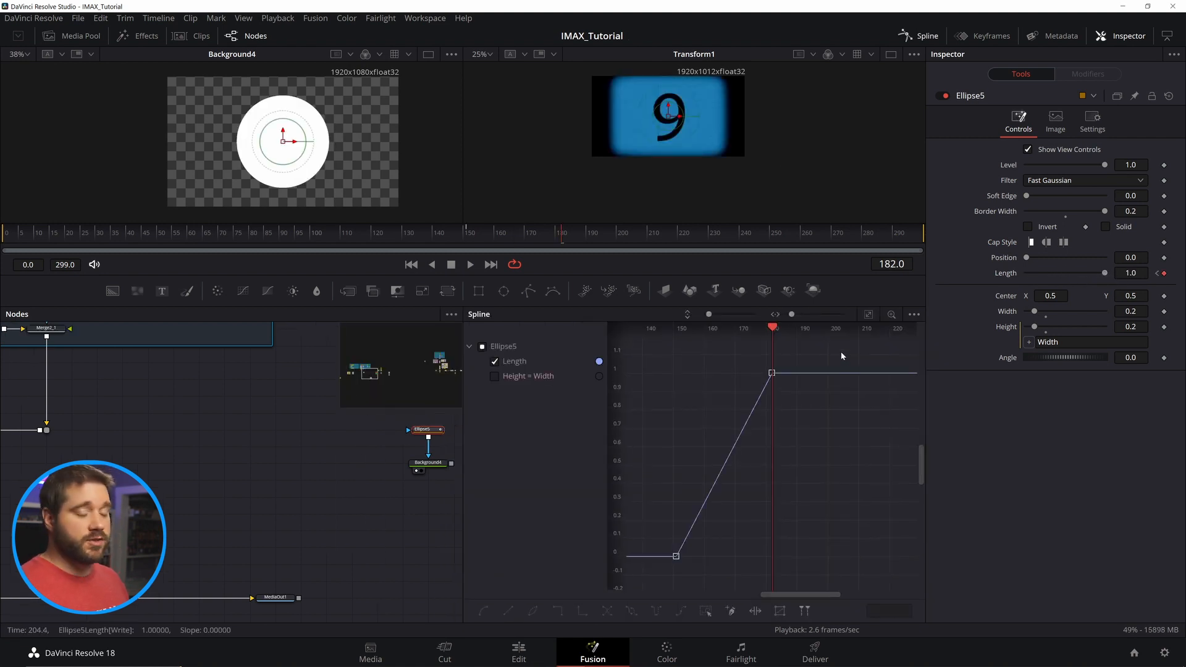
{"action": "left_click_drag", "start_coordinate": [454, 454], "coordinate": [378, 464]}
{"action": "left_click", "coordinate": [424, 463]}
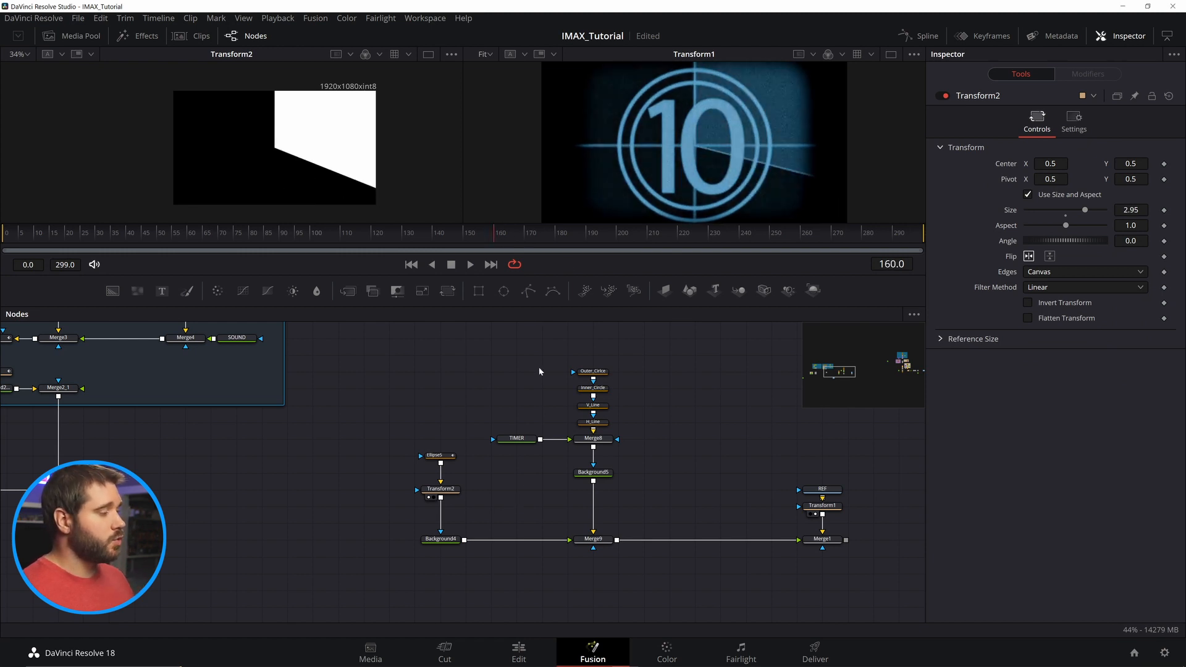
Add an Erode / Dilate node and feed it from Transform2's output
{"action": "key", "text": "shift+space"}
{"action": "type", "text": "r"}
{"action": "key", "text": "BackSpace"}
{"action": "type", "text": "erode"}
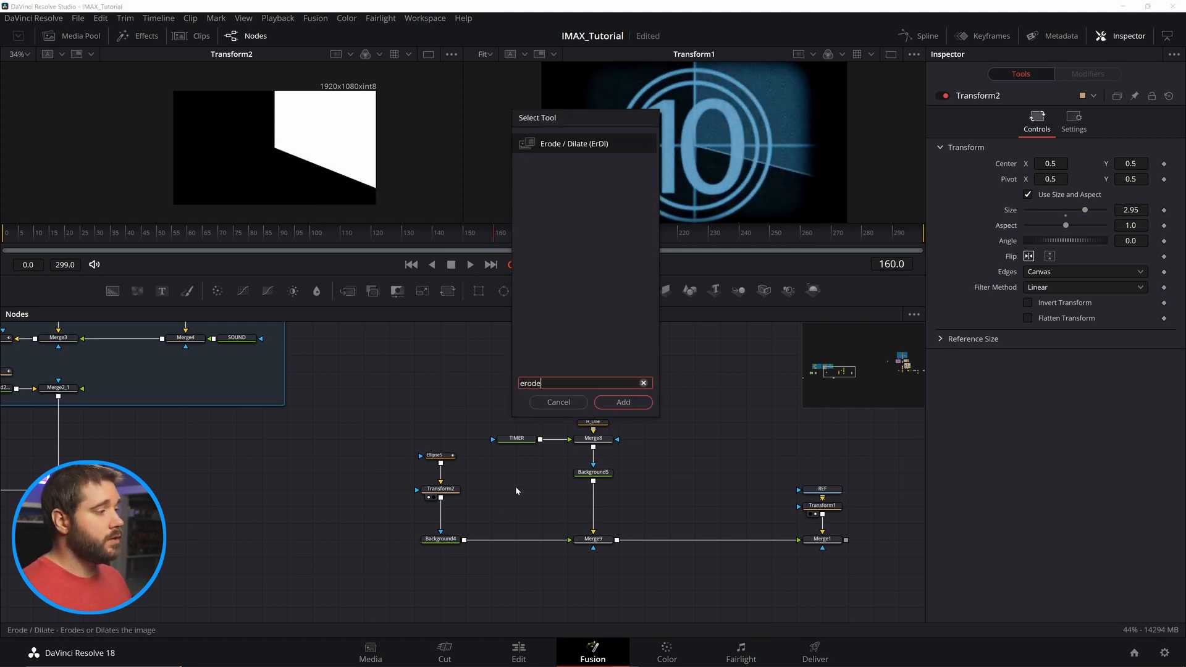
{"action": "left_click", "coordinate": [640, 399]}
{"action": "left_click_drag", "start_coordinate": [441, 497], "coordinate": [518, 497]}
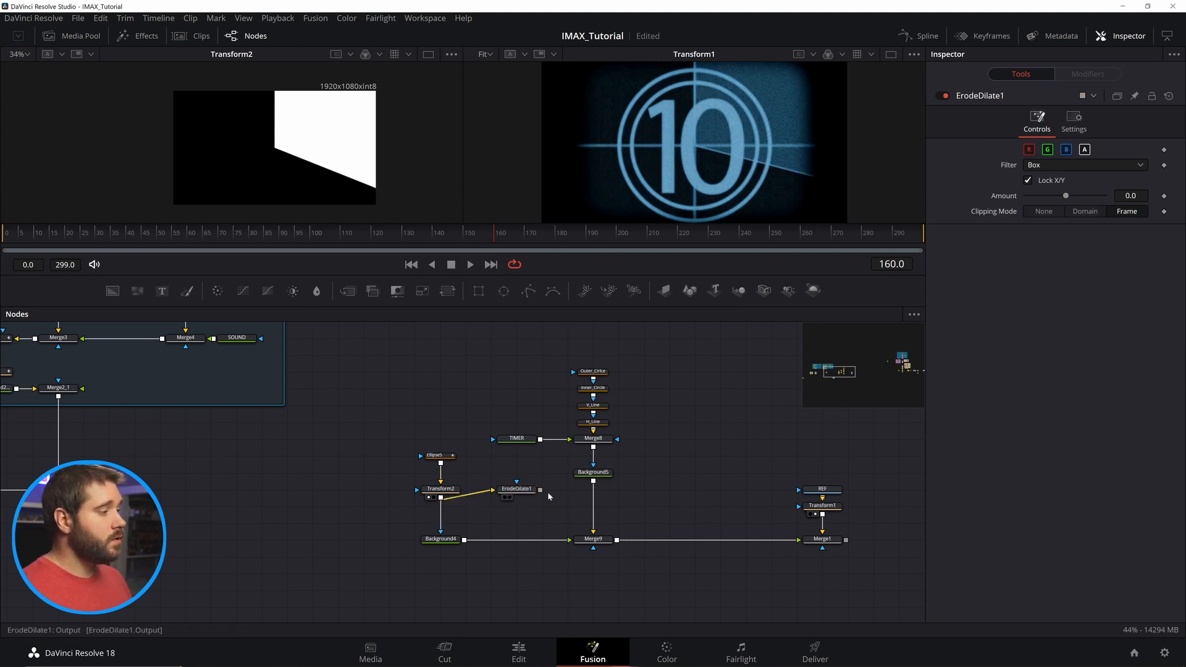
Add a Merge node that combines Transform2's output with ErodeDilate1
{"action": "key", "text": "shift+space"}
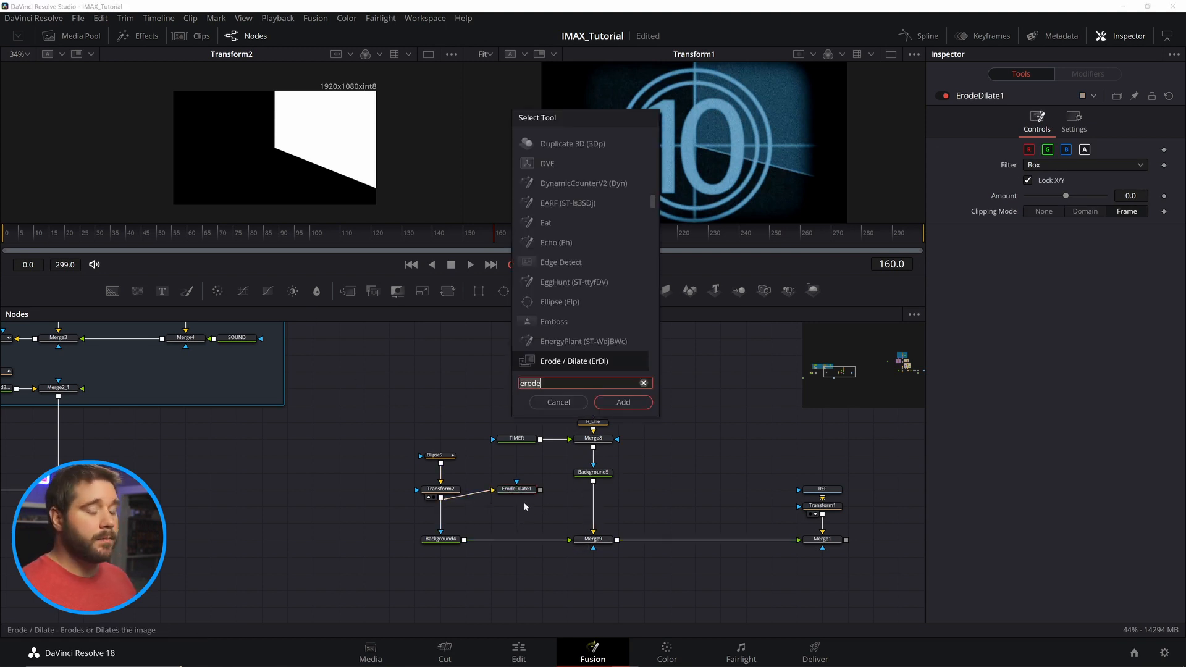
{"action": "type", "text": "merge"}
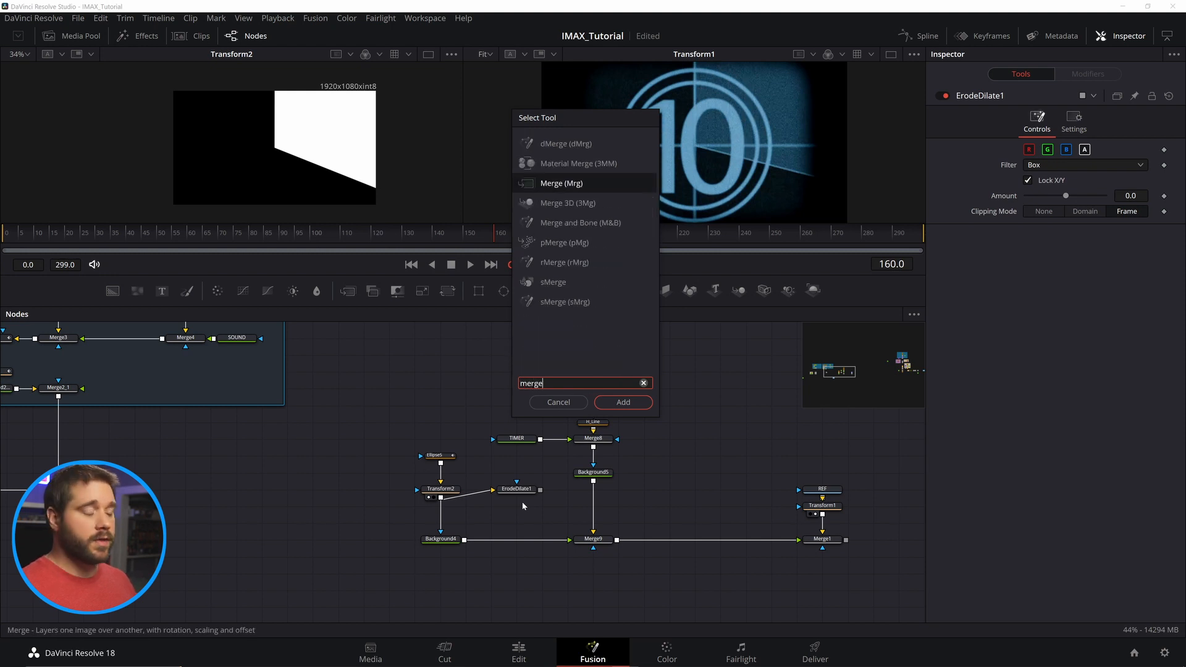
{"action": "left_click", "coordinate": [624, 403]}
{"action": "left_click_drag", "start_coordinate": [441, 498], "coordinate": [514, 473]}
Set ErodeDilate1's Amount to 0.01 and Merge11's Operator to XOr
{"action": "left_click_drag", "start_coordinate": [1075, 198], "coordinate": [1106, 196]}
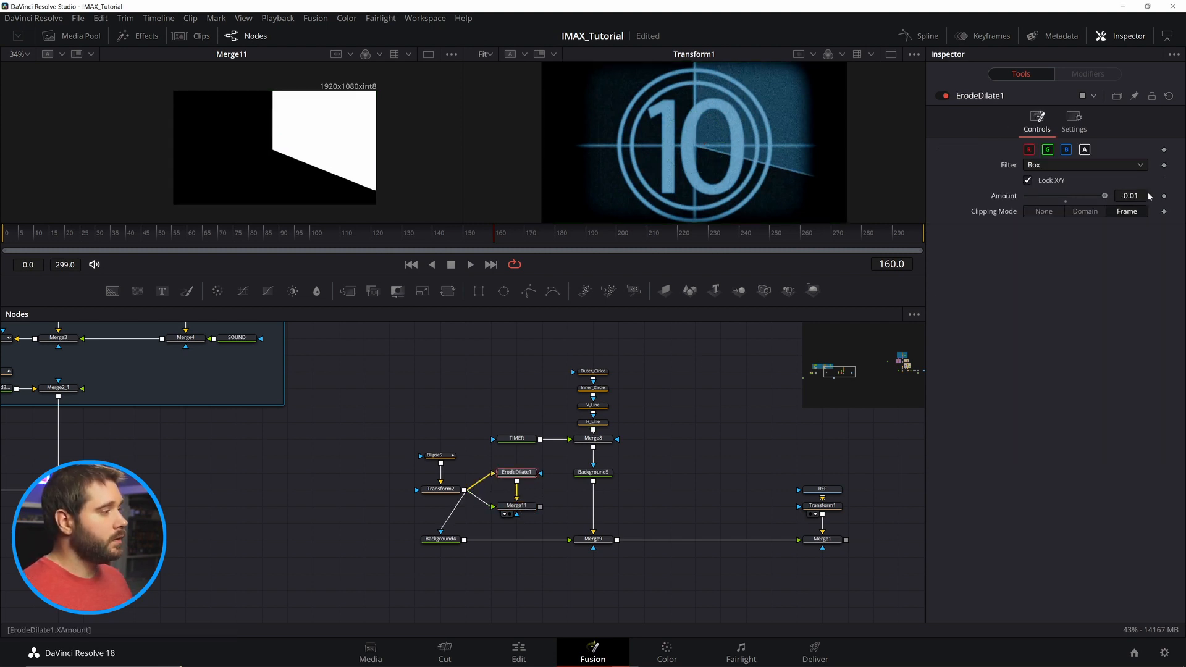
{"action": "left_click", "coordinate": [516, 506]}
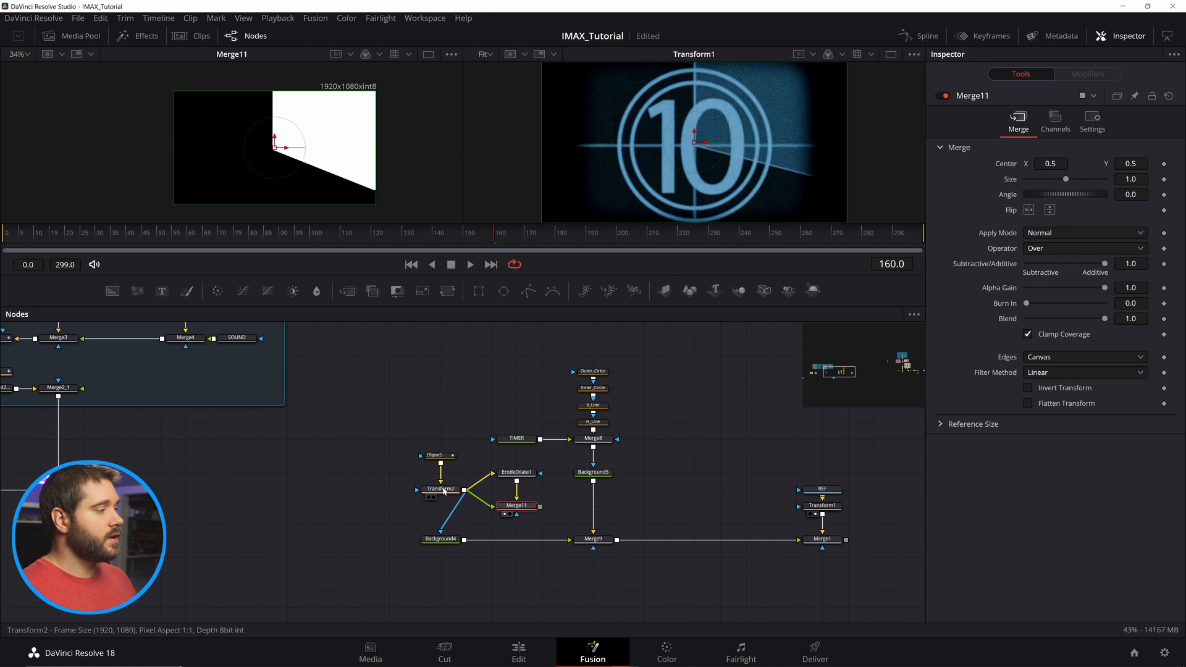
{"action": "left_click", "coordinate": [1065, 249]}
{"action": "left_click", "coordinate": [1043, 319]}
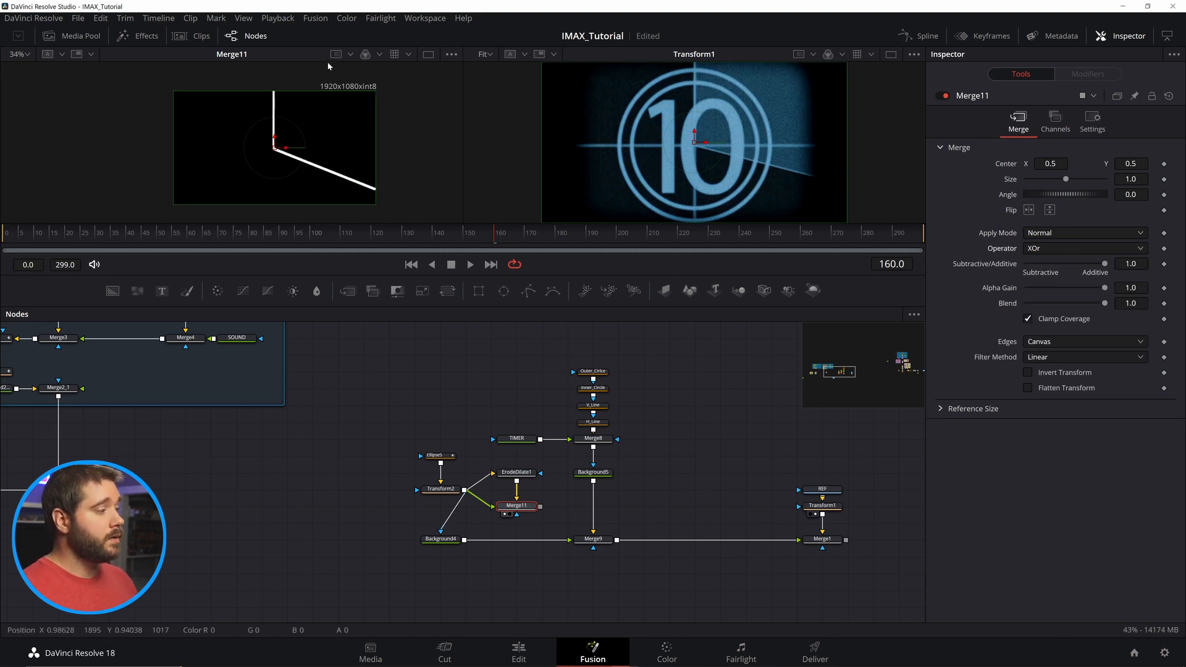
Insert a Merge node between Background5 and Merge9, feed Merge11's output into it and display the result
{"action": "left_click_drag", "start_coordinate": [506, 232], "coordinate": [473, 233]}
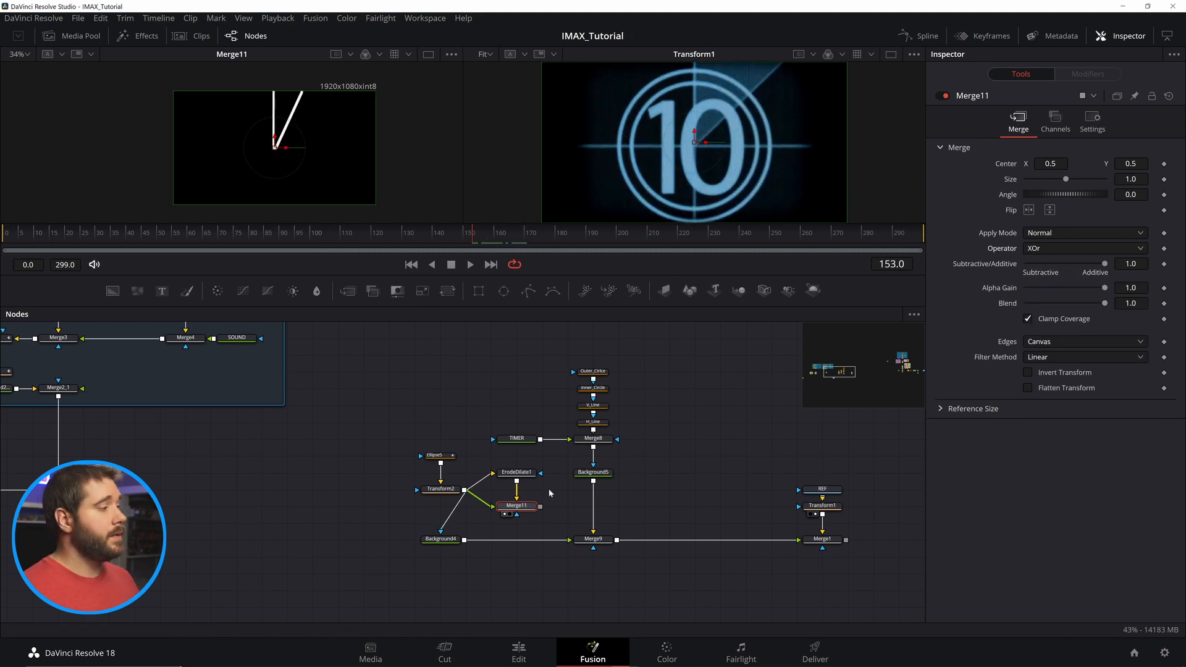
{"action": "left_click", "coordinate": [559, 520]}
{"action": "key", "text": "shift+space"}
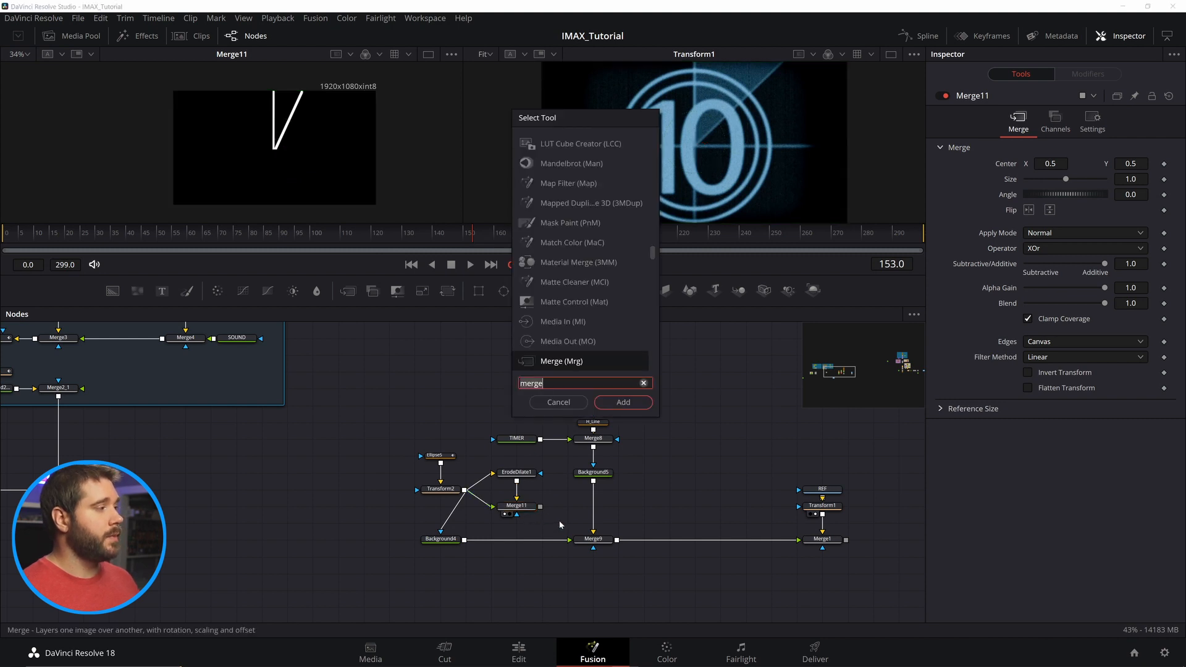
{"action": "type", "text": "mer"}
{"action": "left_click", "coordinate": [632, 405]}
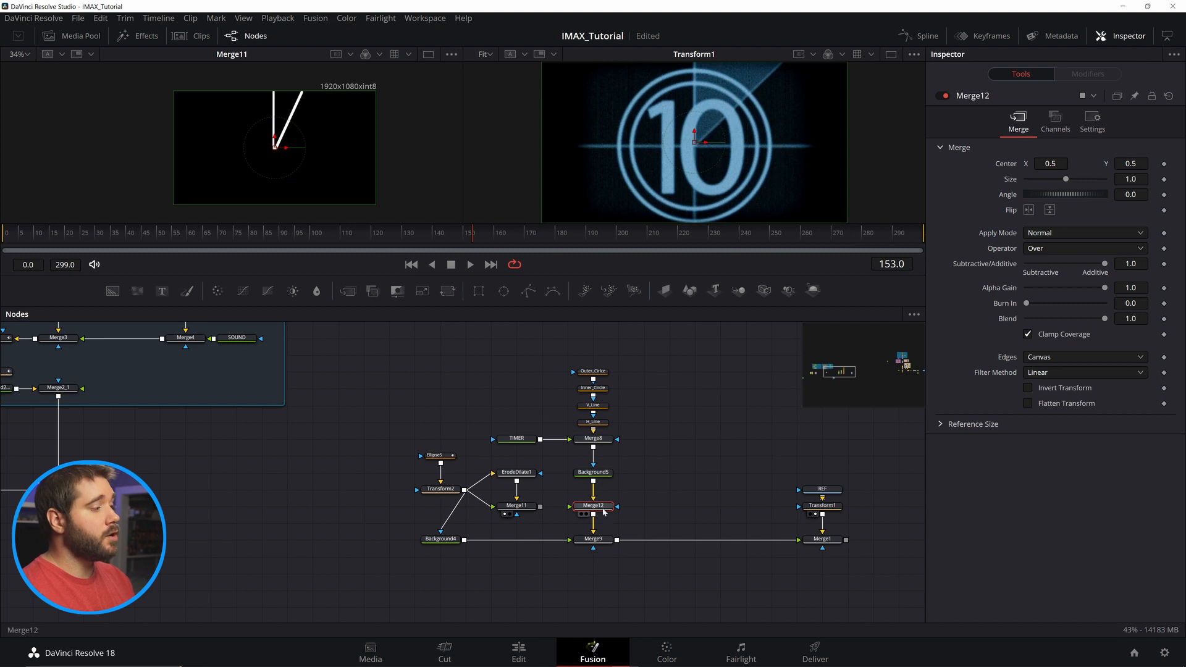
{"action": "left_click", "coordinate": [602, 473]}
{"action": "key", "text": "1"}
{"action": "left_click", "coordinate": [602, 508]}
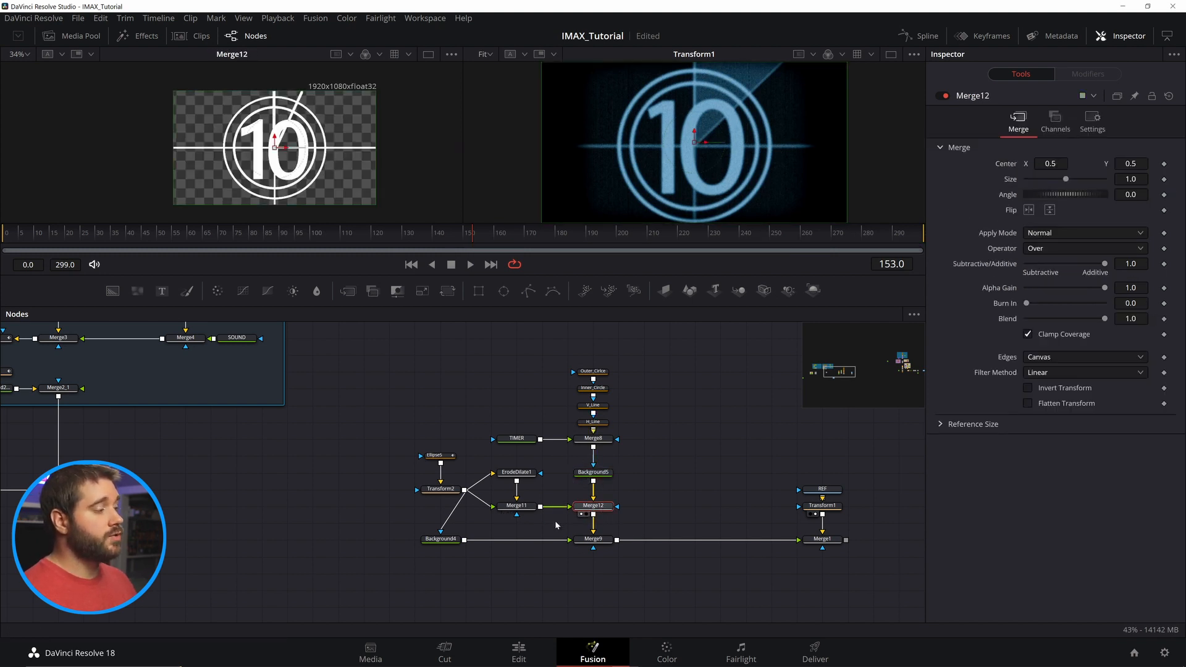
Display Merge9, compare it with the reference up to frame 185 and set its Blend to 0.5
{"action": "left_click", "coordinate": [593, 538]}
{"action": "key", "text": "1"}
{"action": "left_click", "coordinate": [478, 236]}
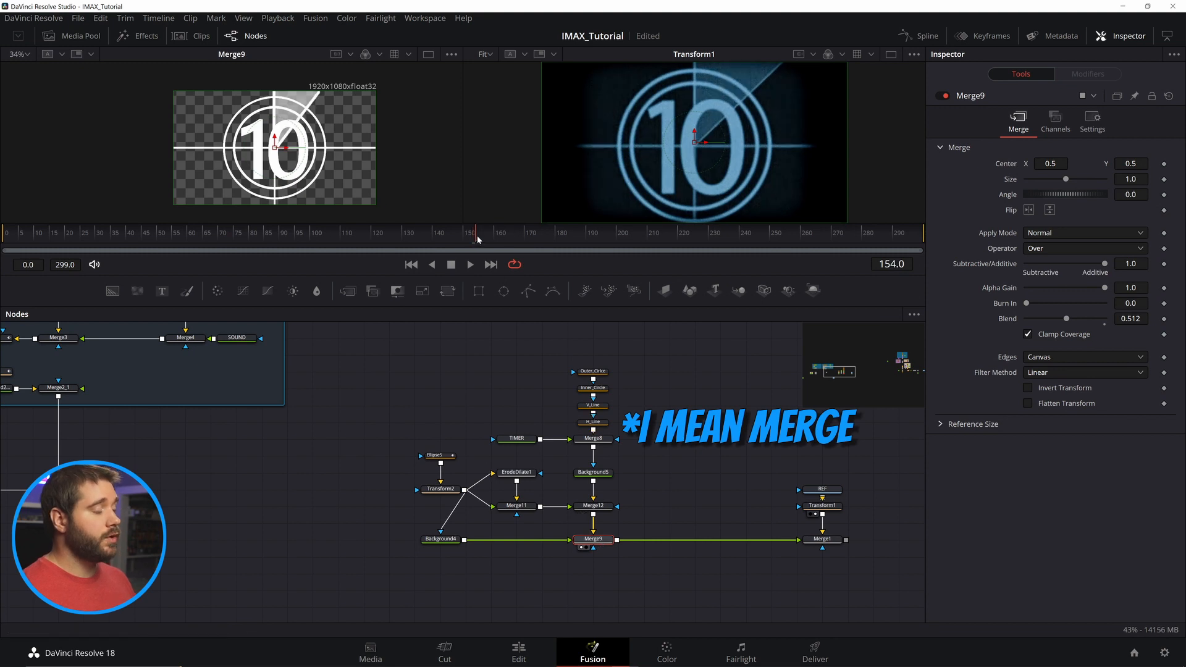
{"action": "left_click_drag", "start_coordinate": [478, 240], "coordinate": [570, 232]}
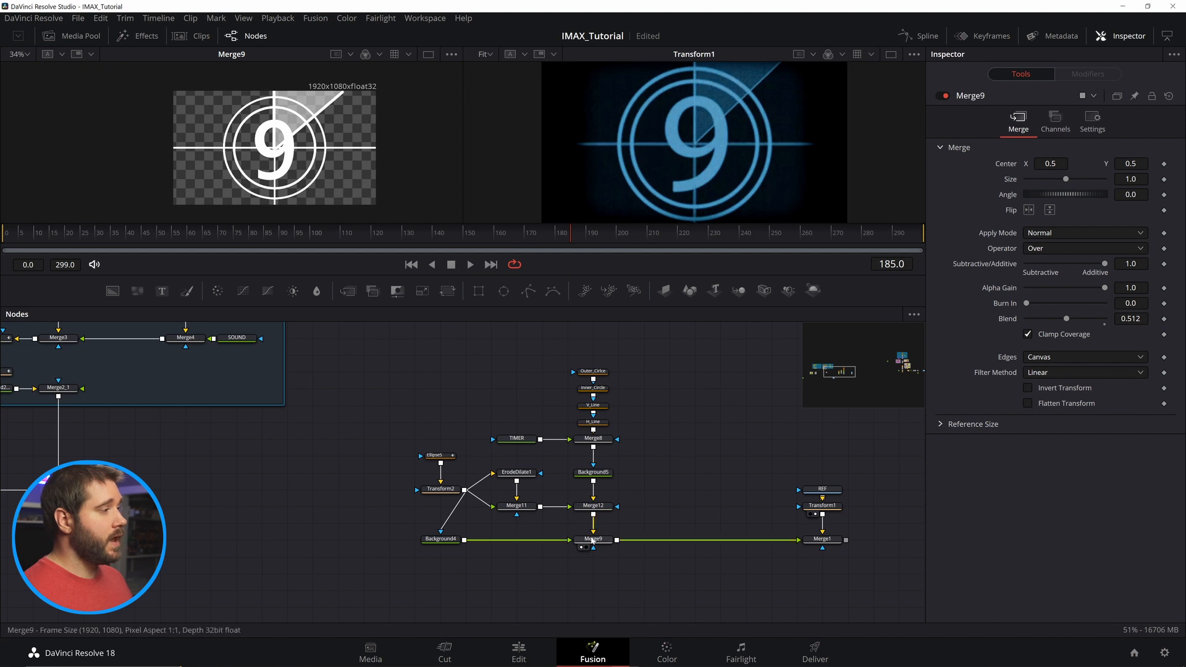
{"action": "double_click", "coordinate": [1067, 318]}
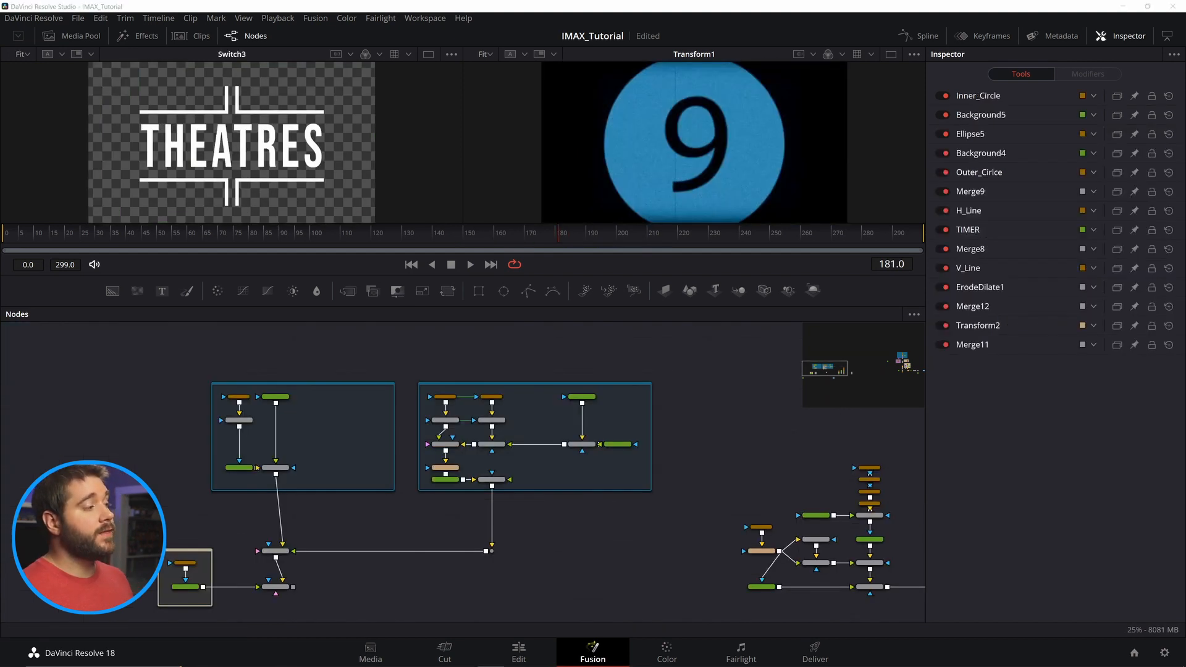
Step through the reference around frames 181 to 184 to examine how the number 9 starts
{"action": "scroll", "coordinate": [556, 470], "scroll_direction": "right", "scroll_amount": 4}
{"action": "scroll", "coordinate": [603, 464], "scroll_direction": "up", "scroll_amount": 3}
{"action": "scroll", "coordinate": [603, 465], "scroll_direction": "down", "scroll_amount": 2}
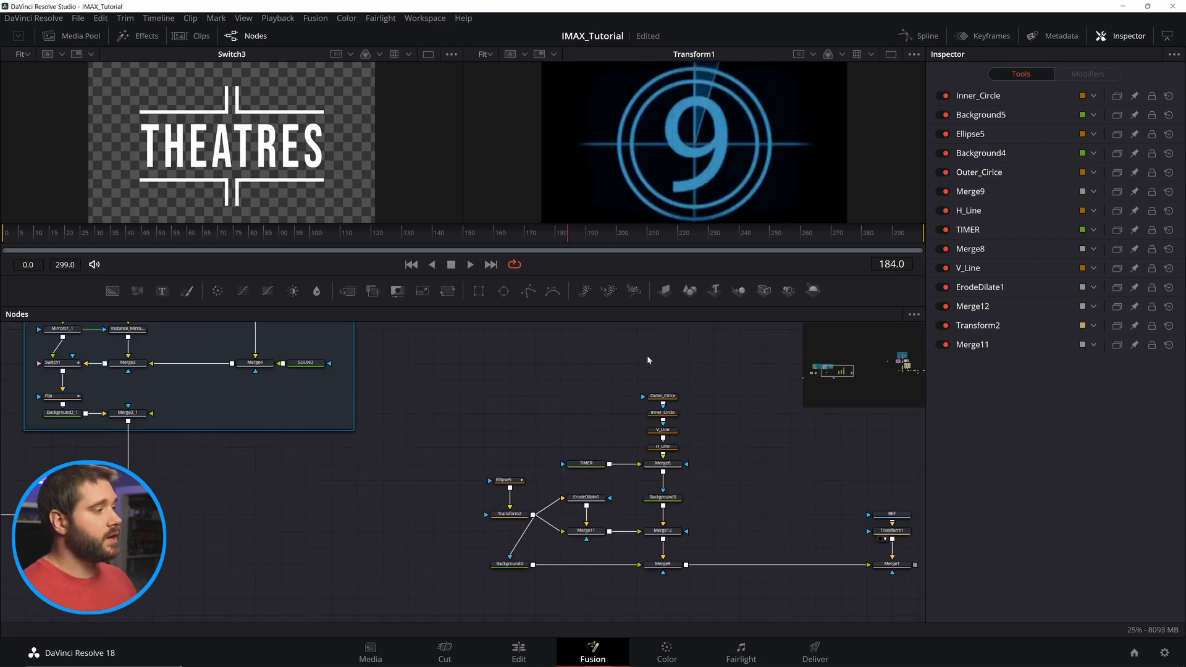
{"action": "key", "text": "Left"}
{"action": "key", "text": "Right"}
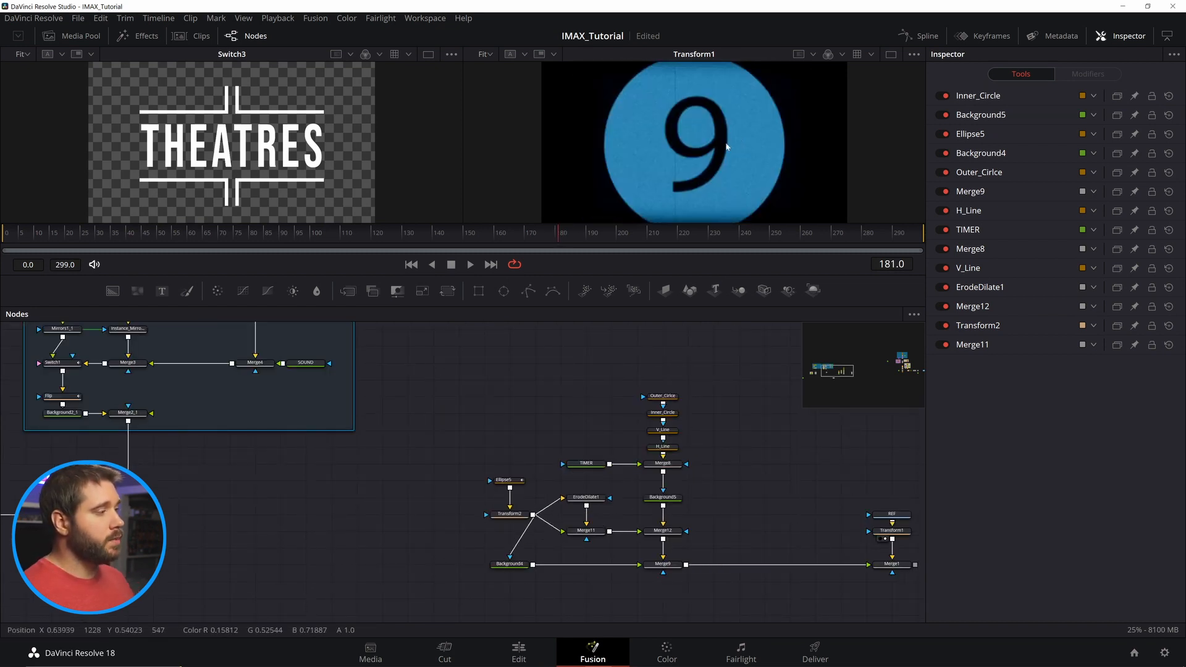
{"action": "scroll", "coordinate": [651, 466], "scroll_direction": "right", "scroll_amount": 5}
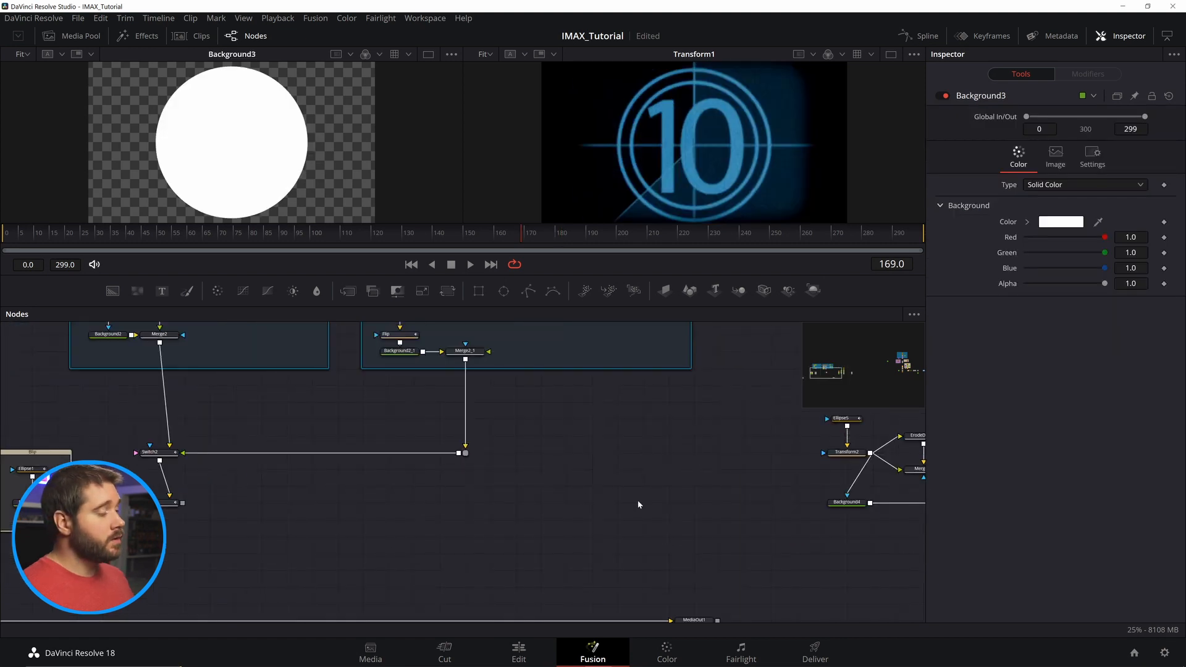
Detach the timer node tree from the reference merge and place it beside the Blip group
{"action": "left_click_drag", "start_coordinate": [792, 503], "coordinate": [514, 521]}
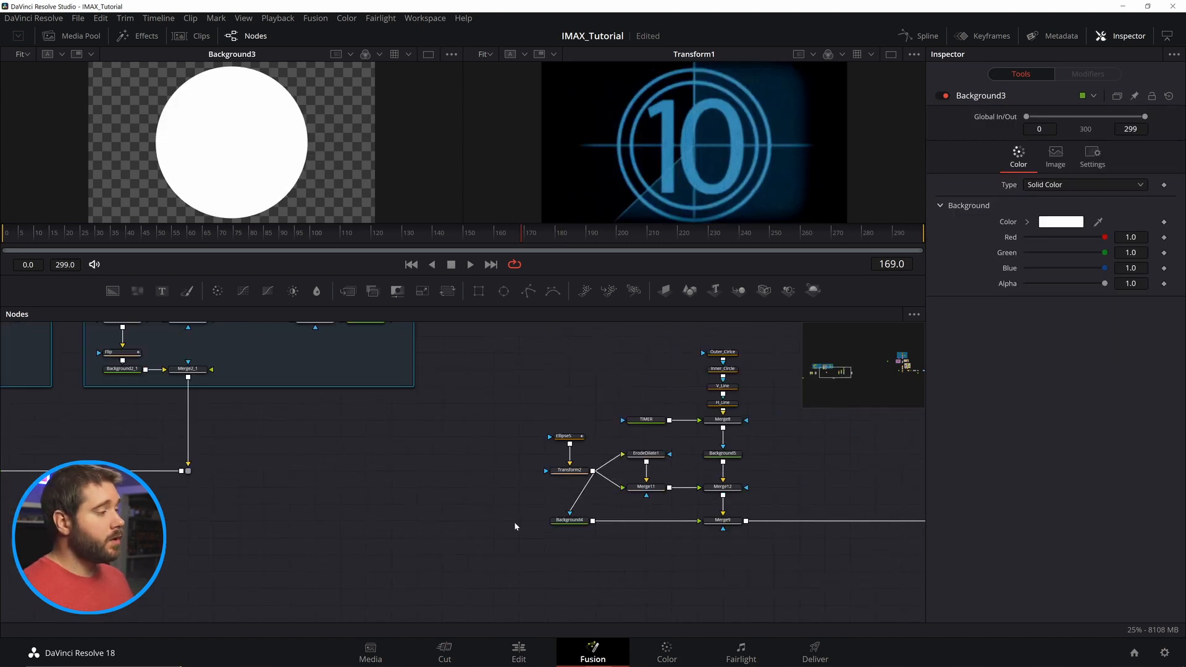
{"action": "scroll", "coordinate": [575, 519], "scroll_direction": "down", "scroll_amount": 3}
{"action": "left_click", "coordinate": [716, 524]}
{"action": "left_click_drag", "start_coordinate": [545, 421], "coordinate": [115, 507]}
{"action": "left_click_drag", "start_coordinate": [160, 508], "coordinate": [859, 568]}
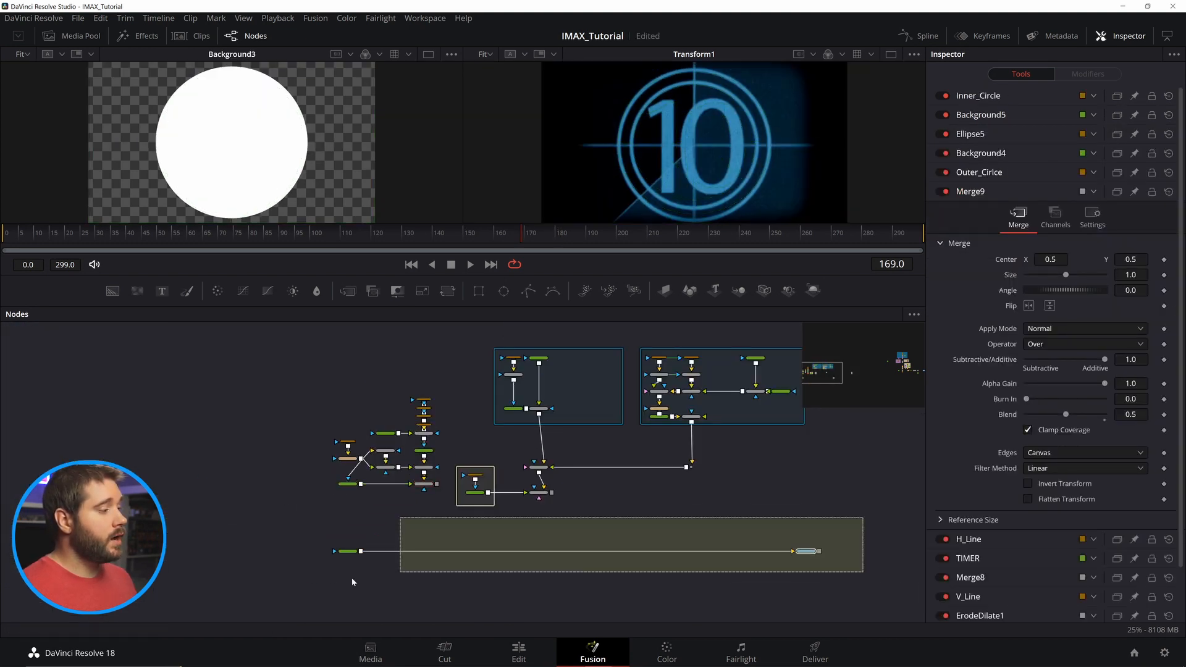
Move the Blip group with Ellipse1 and Background3 below the timer nodes
{"action": "scroll", "coordinate": [666, 507], "scroll_direction": "down", "scroll_amount": 2}
{"action": "scroll", "coordinate": [666, 507], "scroll_direction": "up", "scroll_amount": 3}
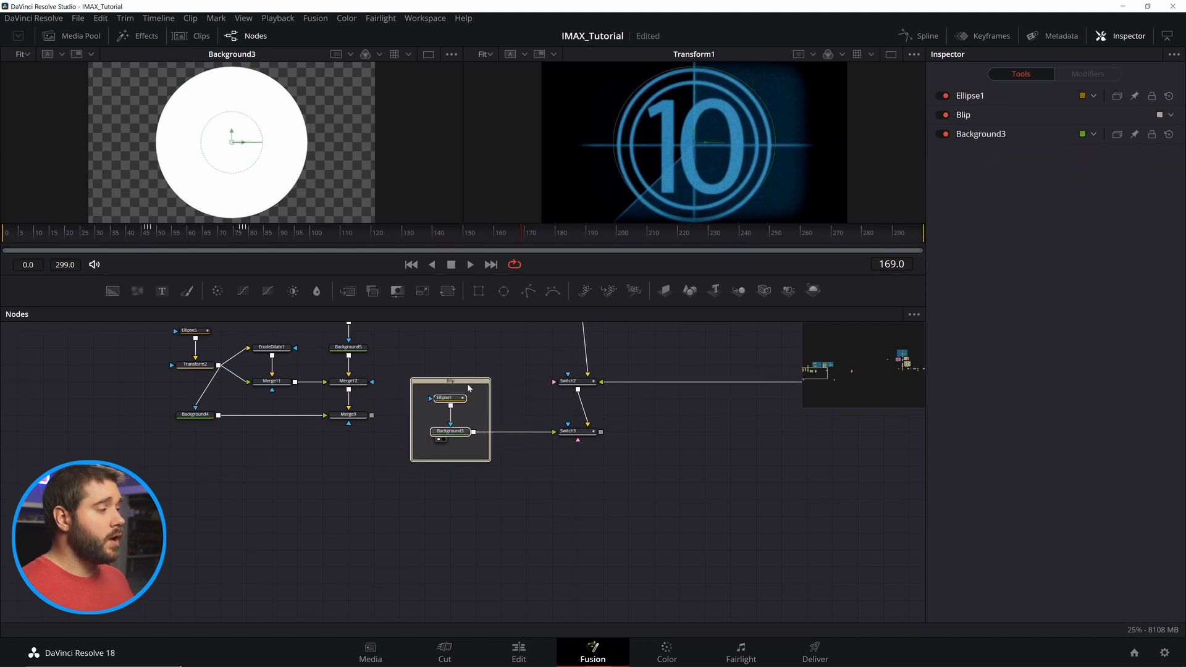
{"action": "left_click_drag", "start_coordinate": [453, 405], "coordinate": [349, 559]}
{"action": "mouse_move", "coordinate": [578, 424]}
{"action": "left_mouse_down"}
{"action": "mouse_move", "coordinate": [584, 580]}
{"action": "mouse_move", "coordinate": [580, 433]}
{"action": "left_mouse_up"}
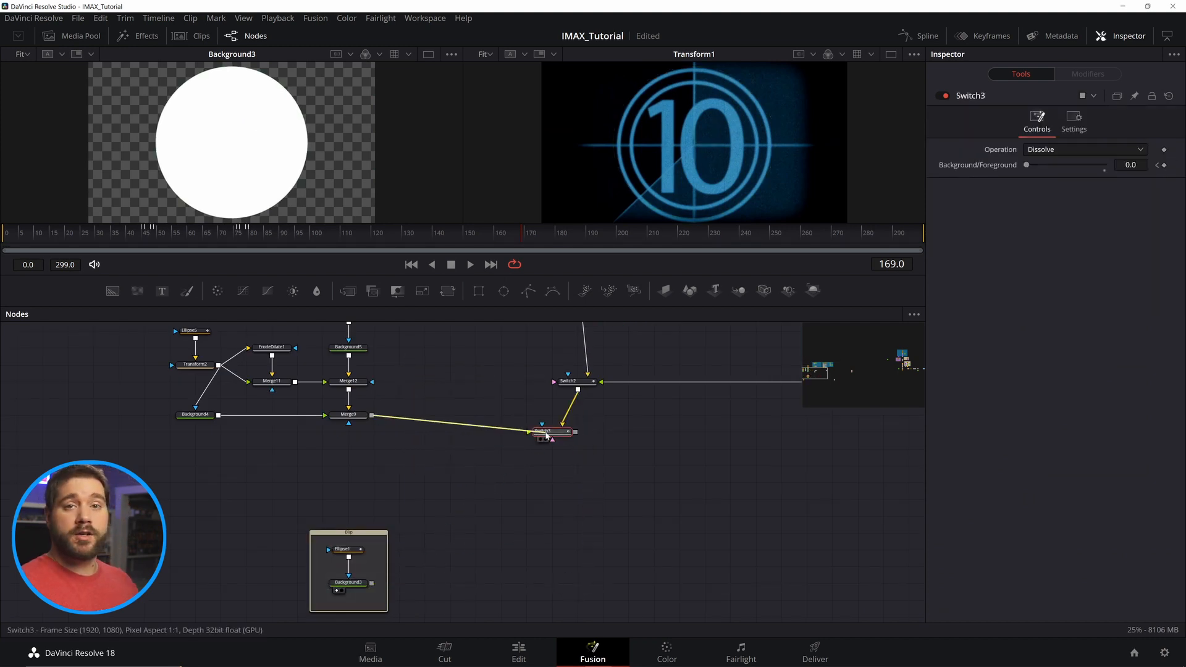
Try to connect Merge9's output to Switch3 in place of Background3
{"action": "left_click_drag", "start_coordinate": [371, 416], "coordinate": [578, 432]}
{"action": "key", "text": "ctrl+z"}
{"action": "key", "text": "ctrl+z"}
{"action": "key", "text": "ctrl+z"}
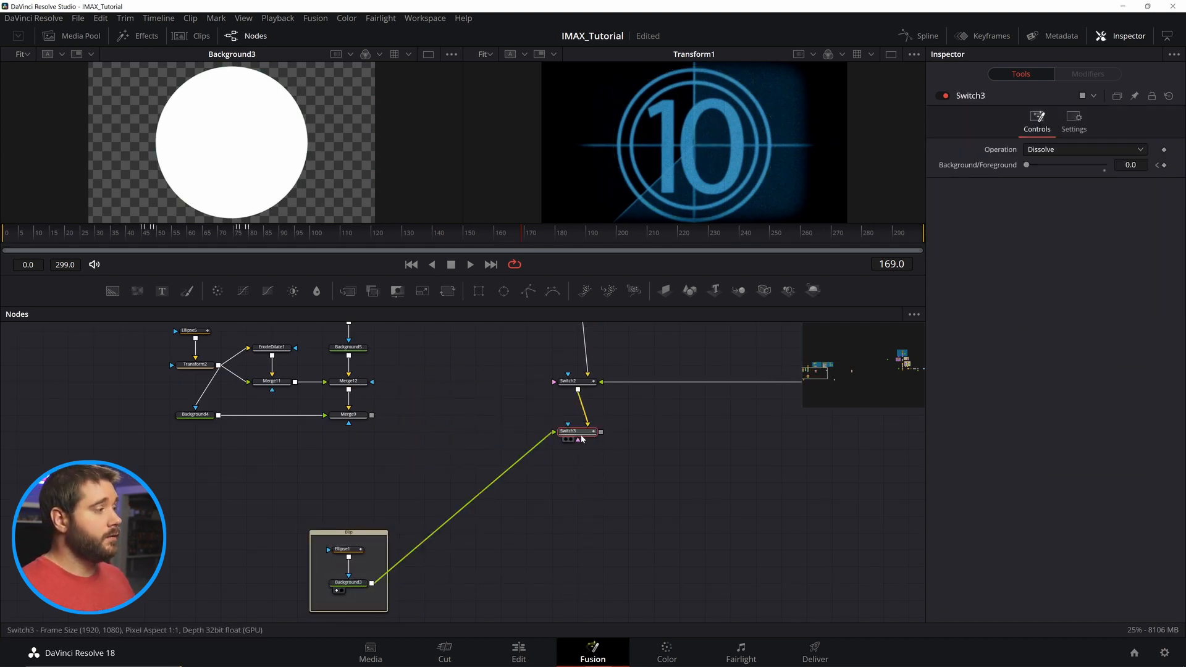
Paste a copy of Switch3 and place it beneath Switch2, level with Merge9
{"action": "key", "text": "ctrl+v"}
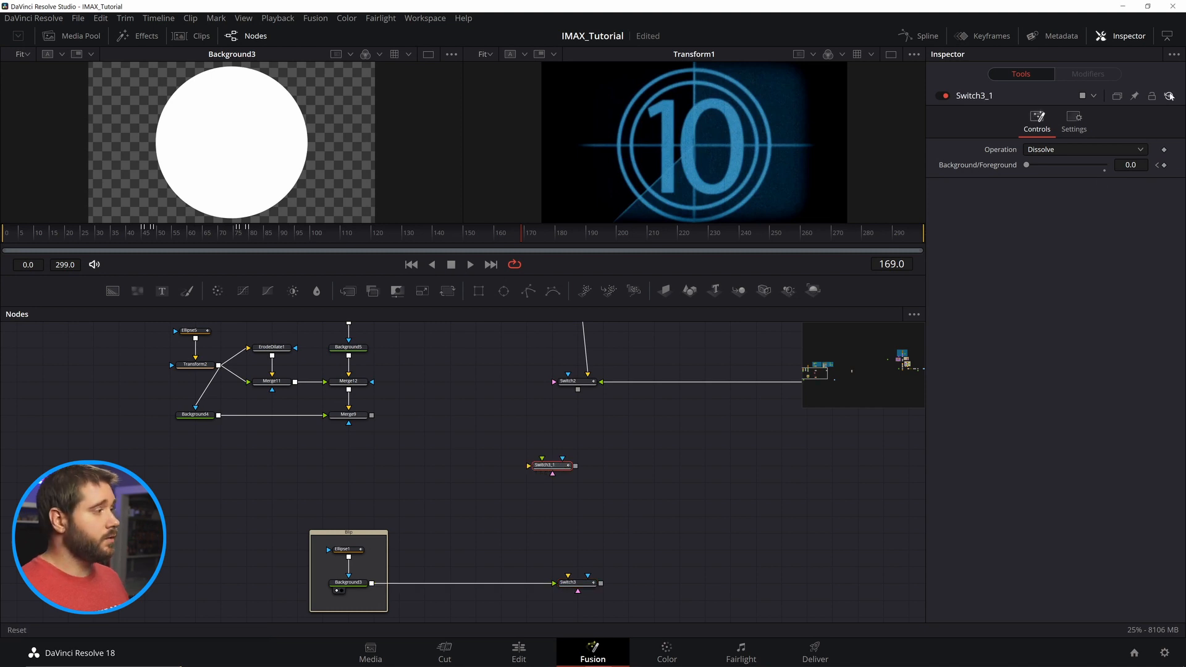
{"action": "left_click_drag", "start_coordinate": [546, 469], "coordinate": [571, 437]}
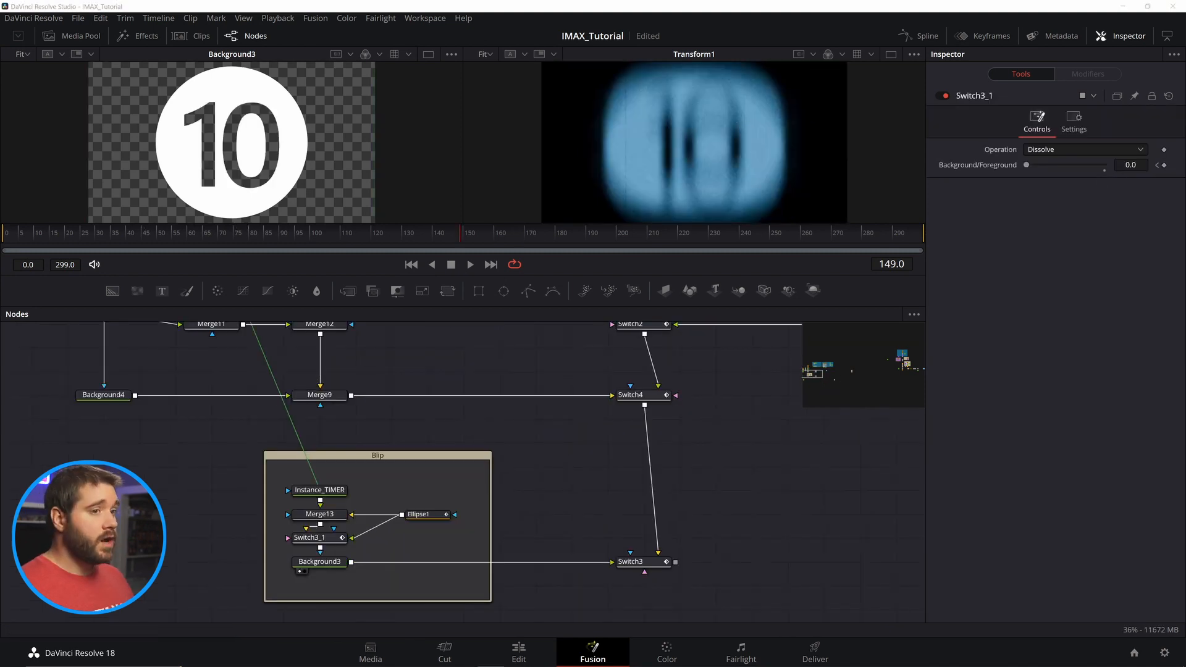
Examine the settings of Ellipse1, Instance_TIMER, Merge13, Background3 and Switch3_1 in the Blip group
{"action": "scroll", "coordinate": [199, 524], "scroll_direction": "up", "scroll_amount": 3}
{"action": "scroll", "coordinate": [379, 417], "scroll_direction": "down", "scroll_amount": 4}
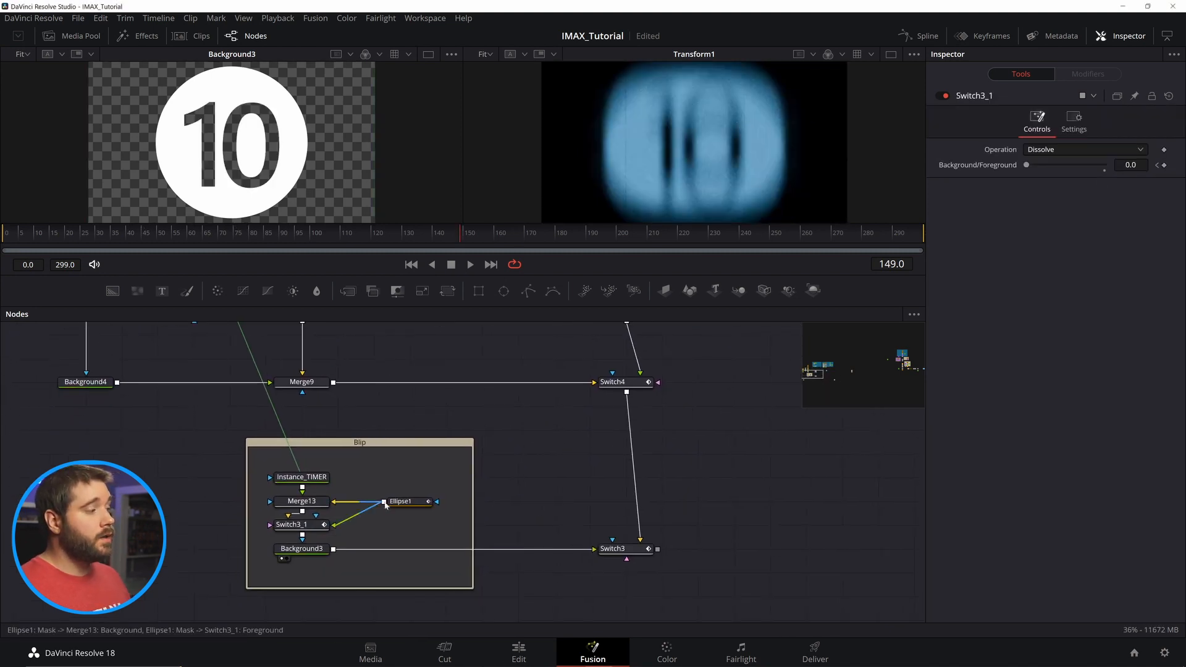
{"action": "left_click", "coordinate": [401, 501]}
{"action": "scroll", "coordinate": [313, 483], "scroll_direction": "up", "scroll_amount": 3}
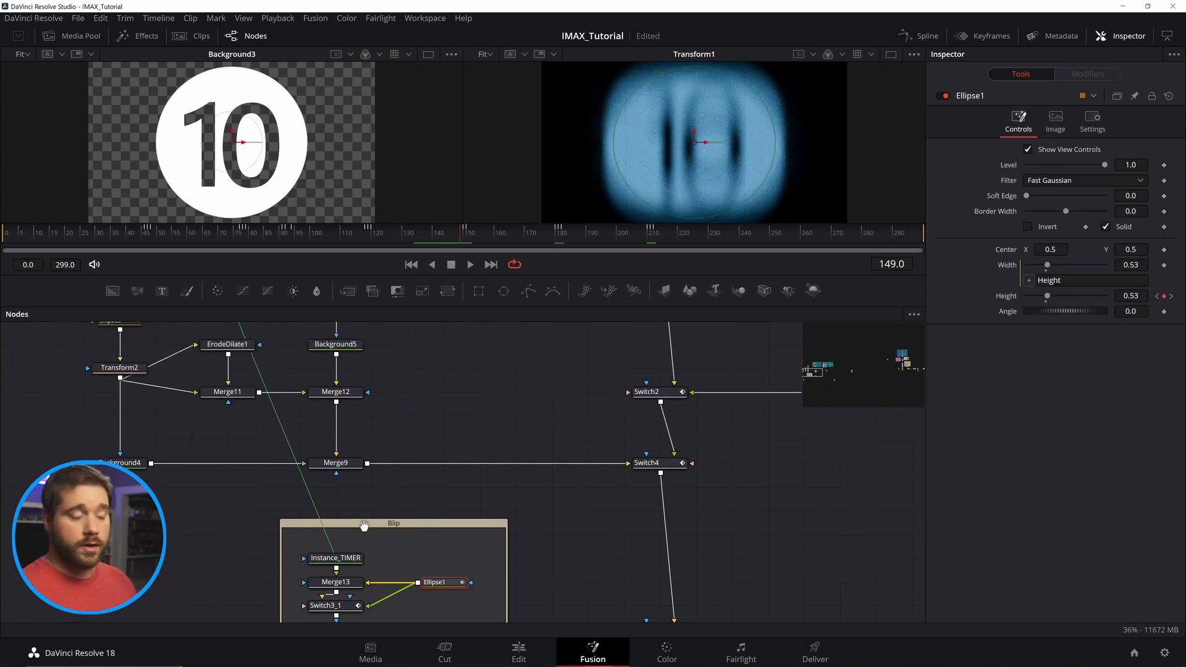
{"action": "left_click", "coordinate": [349, 519]}
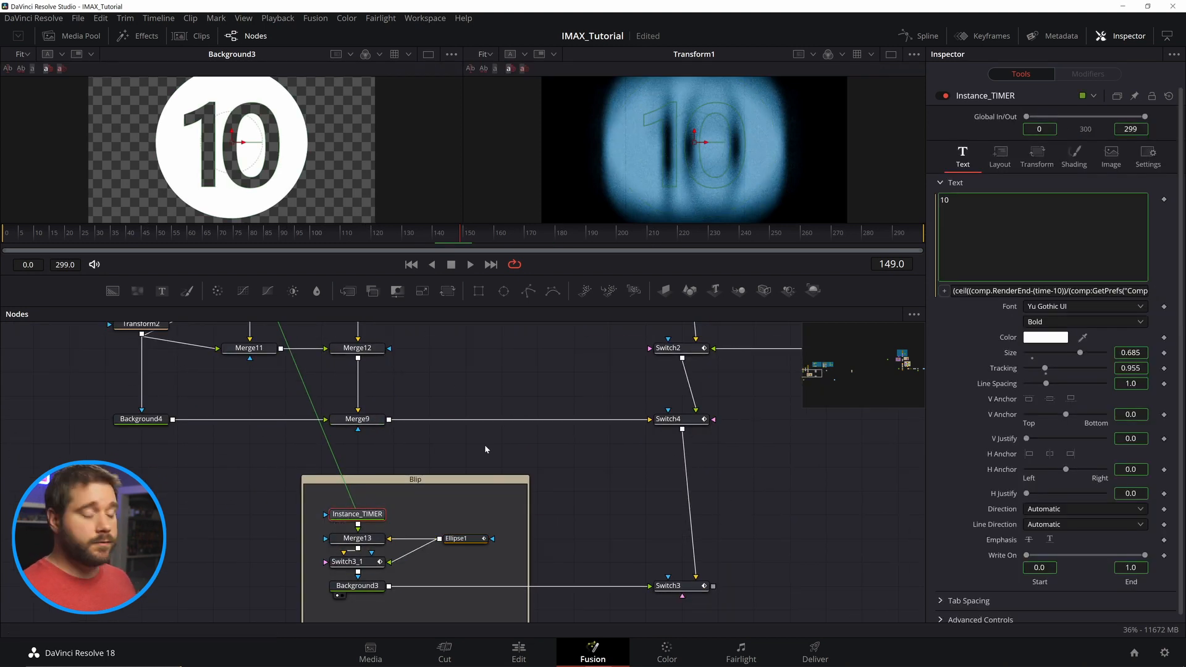
{"action": "scroll", "coordinate": [484, 444], "scroll_direction": "down", "scroll_amount": 3}
{"action": "left_click", "coordinate": [363, 500]}
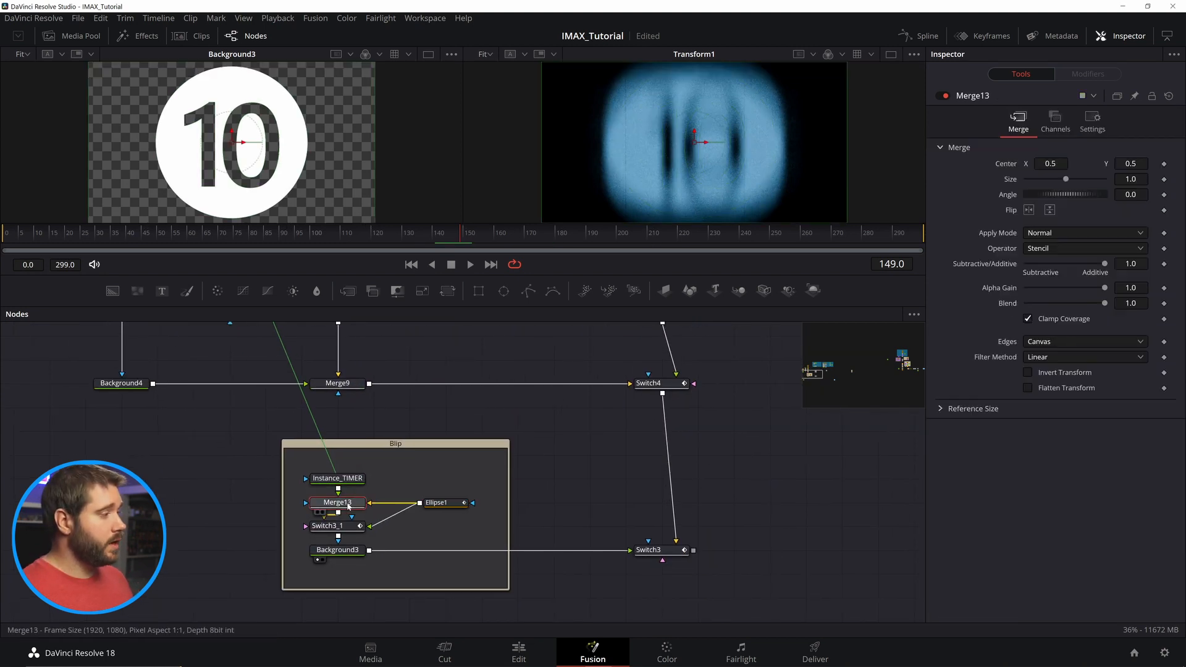
{"action": "left_click", "coordinate": [346, 550]}
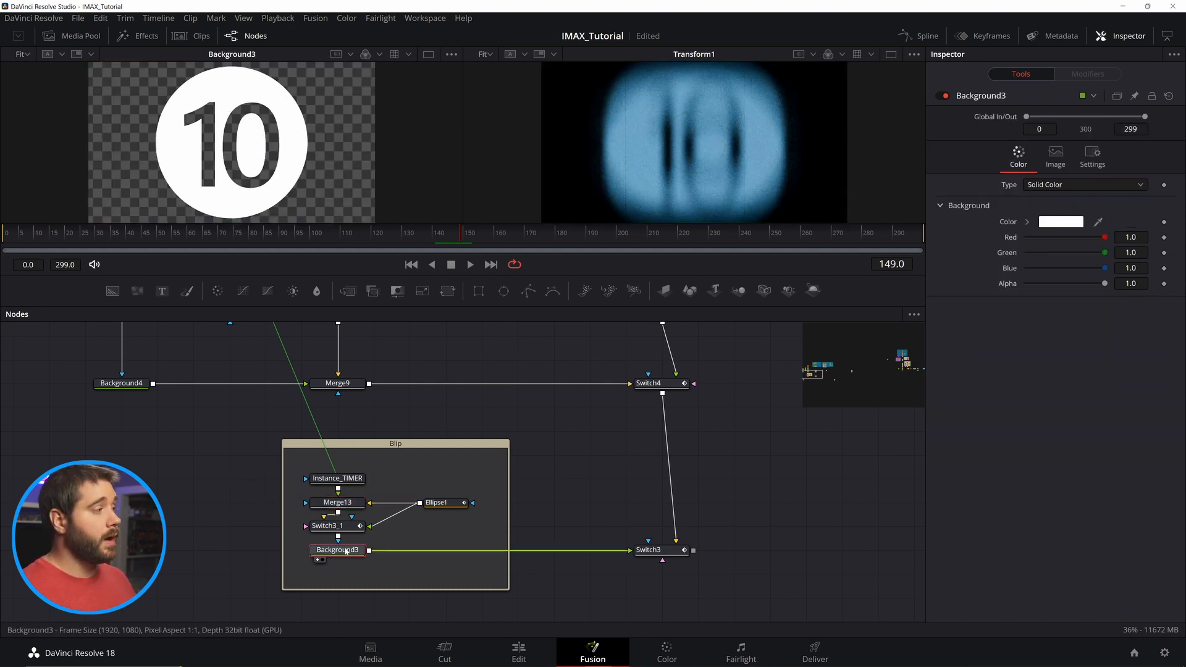
{"action": "left_click", "coordinate": [356, 526]}
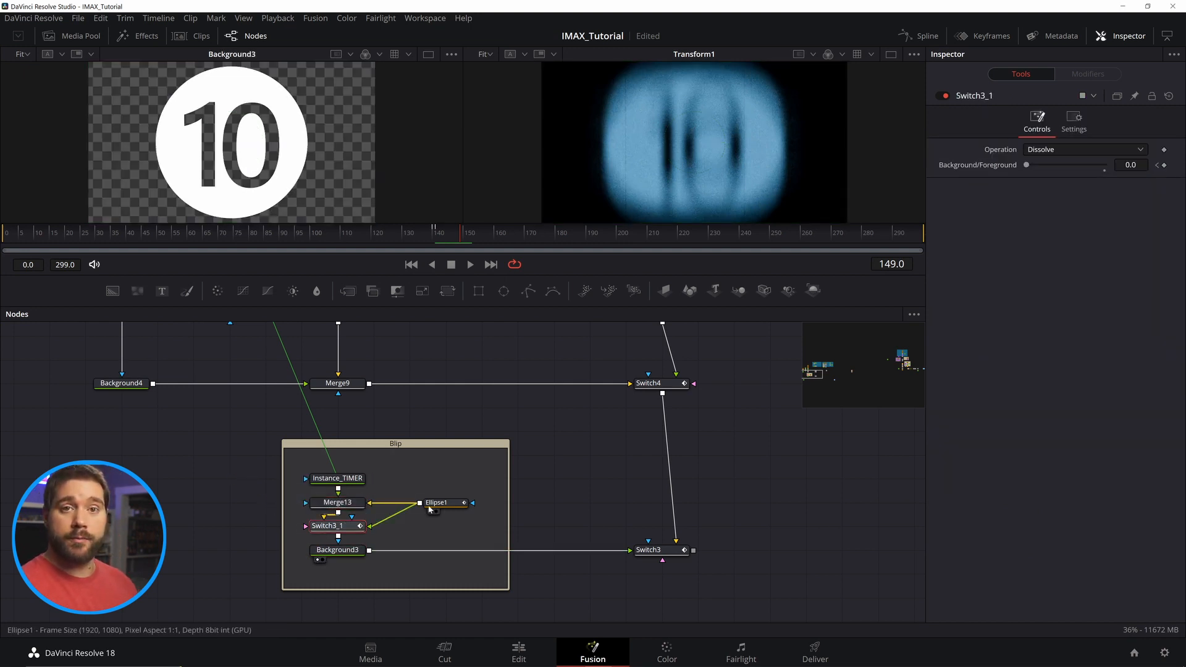
Preview Merge13, Ellipse1 and Switch3_1 in turn, undo the test change to Switch3_1's mix and scrub to frame 185
{"action": "left_click", "coordinate": [354, 508]}
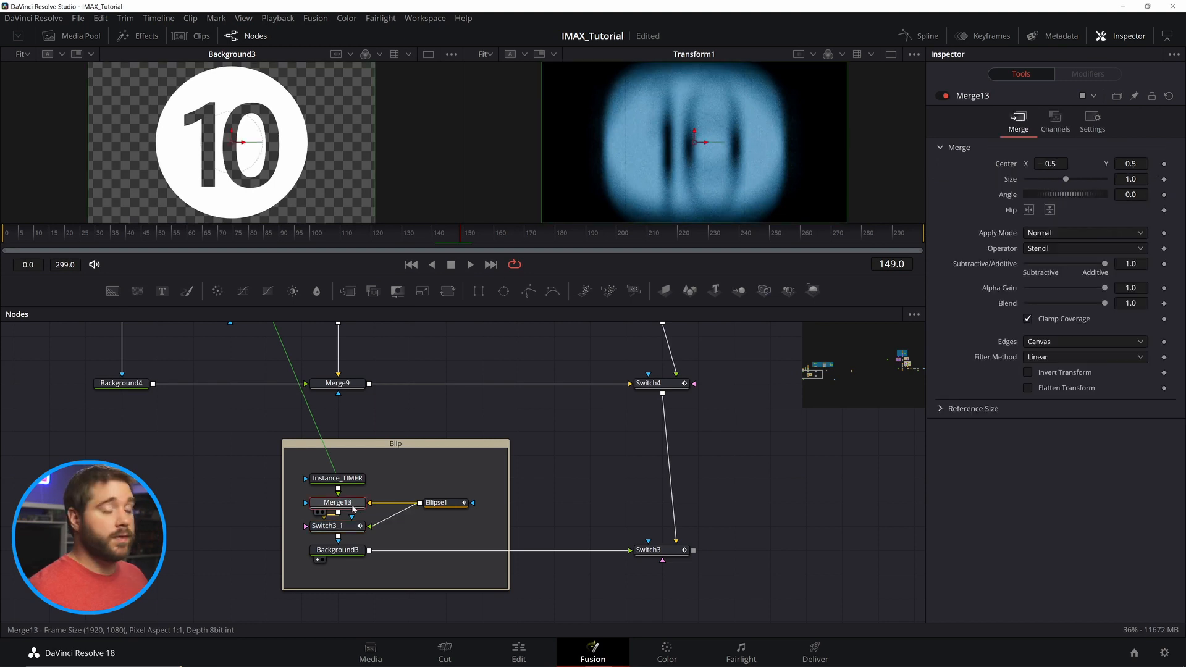
{"action": "key", "text": "1"}
{"action": "left_click", "coordinate": [453, 502]}
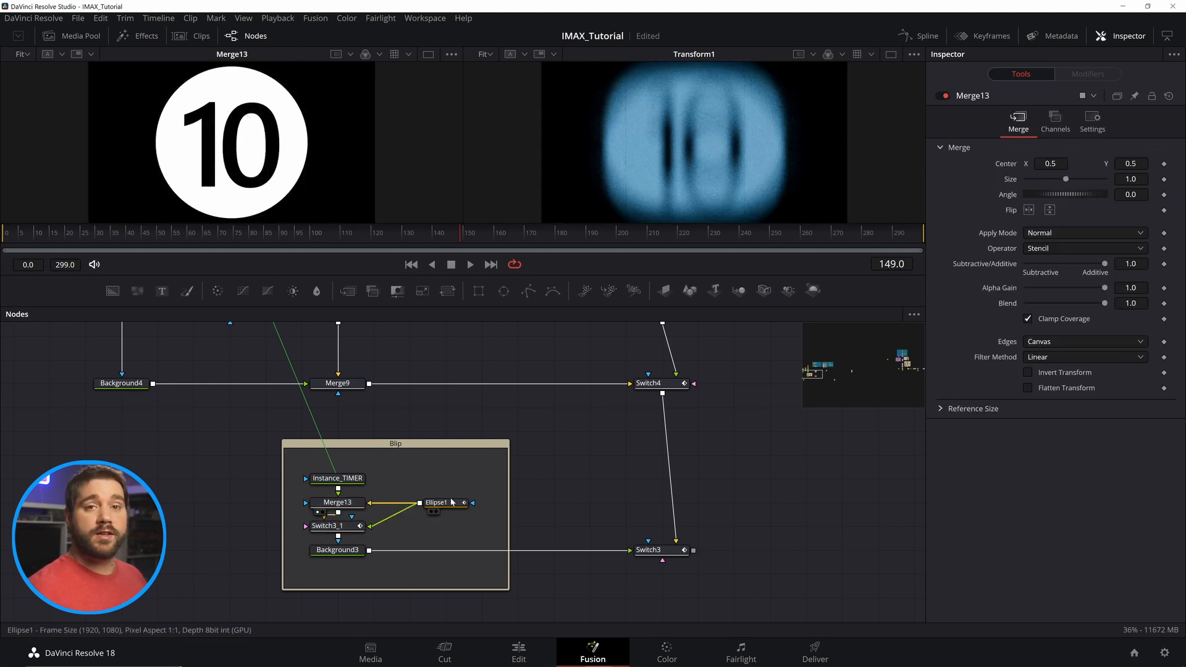
{"action": "left_click", "coordinate": [449, 503]}
{"action": "key", "text": "1"}
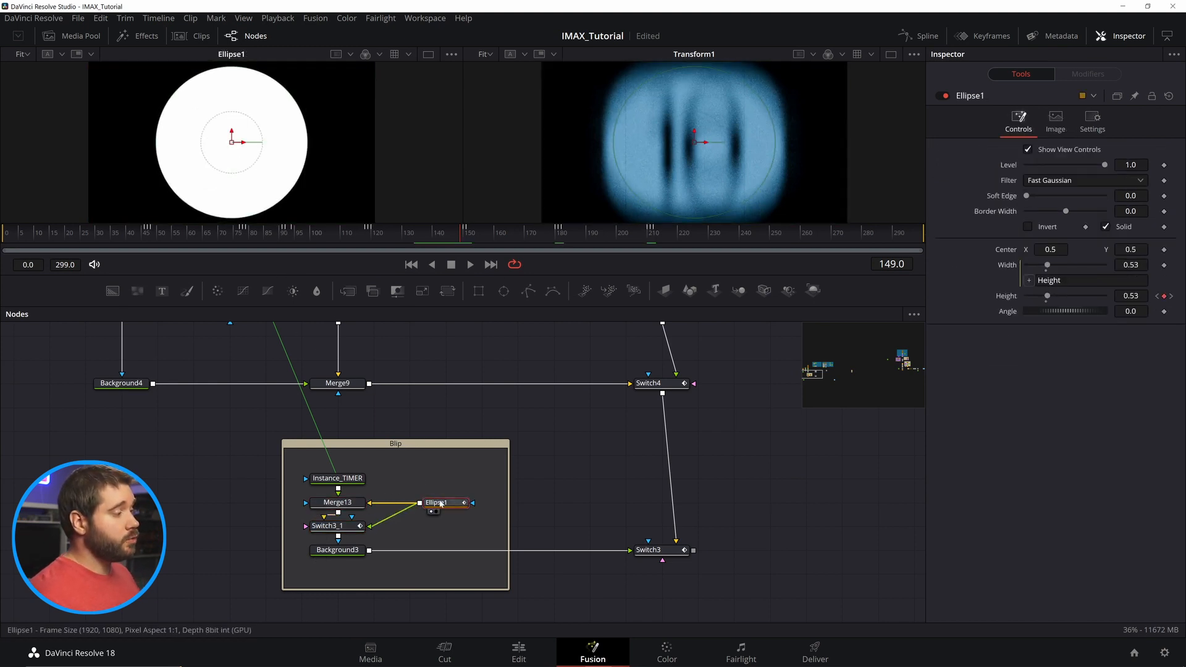
{"action": "left_click", "coordinate": [347, 526]}
{"action": "key", "text": "1"}
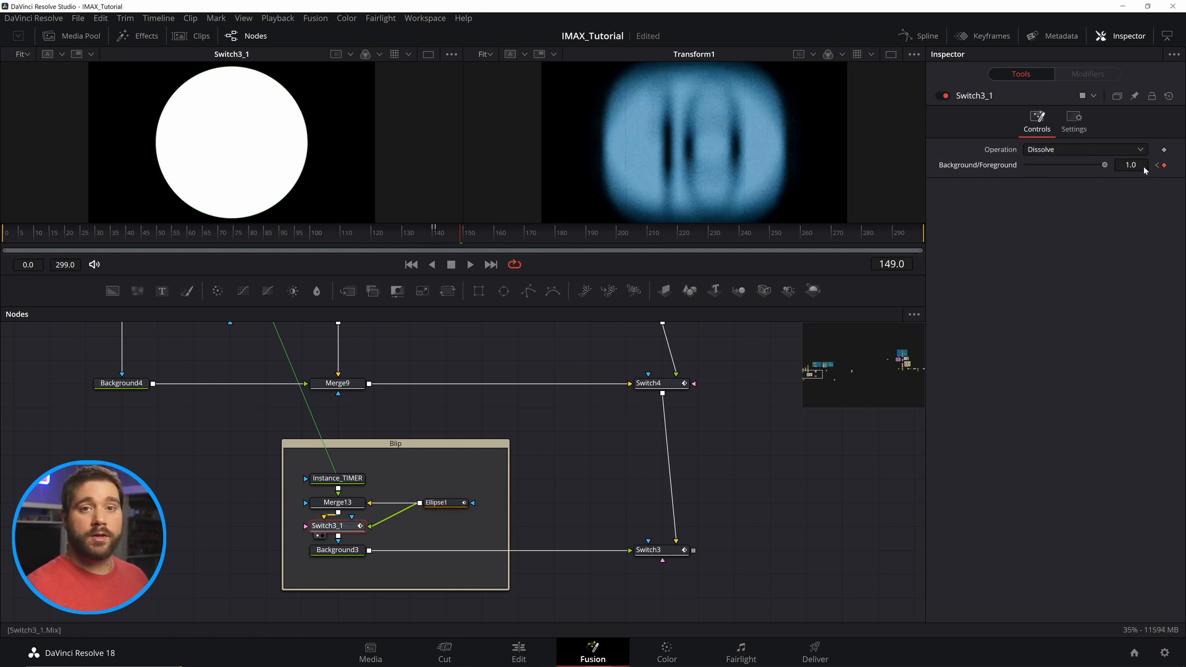
{"action": "key", "text": "ctrl+z"}
{"action": "left_click_drag", "start_coordinate": [451, 238], "coordinate": [572, 234]}
Display Switch3's output and play the timeline to check the combined countdown against the reference
{"action": "left_click", "coordinate": [792, 462]}
{"action": "left_click_drag", "start_coordinate": [792, 463], "coordinate": [749, 516]}
{"action": "left_click_drag", "start_coordinate": [628, 615], "coordinate": [561, 561]}
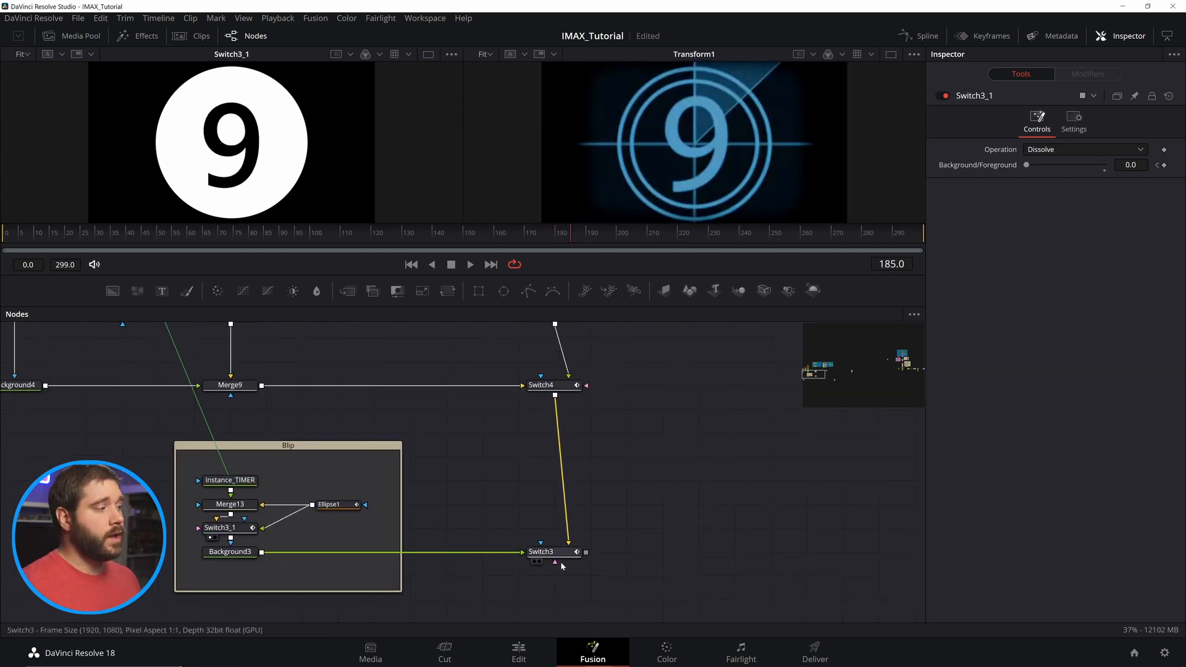
{"action": "left_click", "coordinate": [566, 555]}
{"action": "key", "text": "1"}
{"action": "left_click_drag", "start_coordinate": [575, 231], "coordinate": [542, 233]}
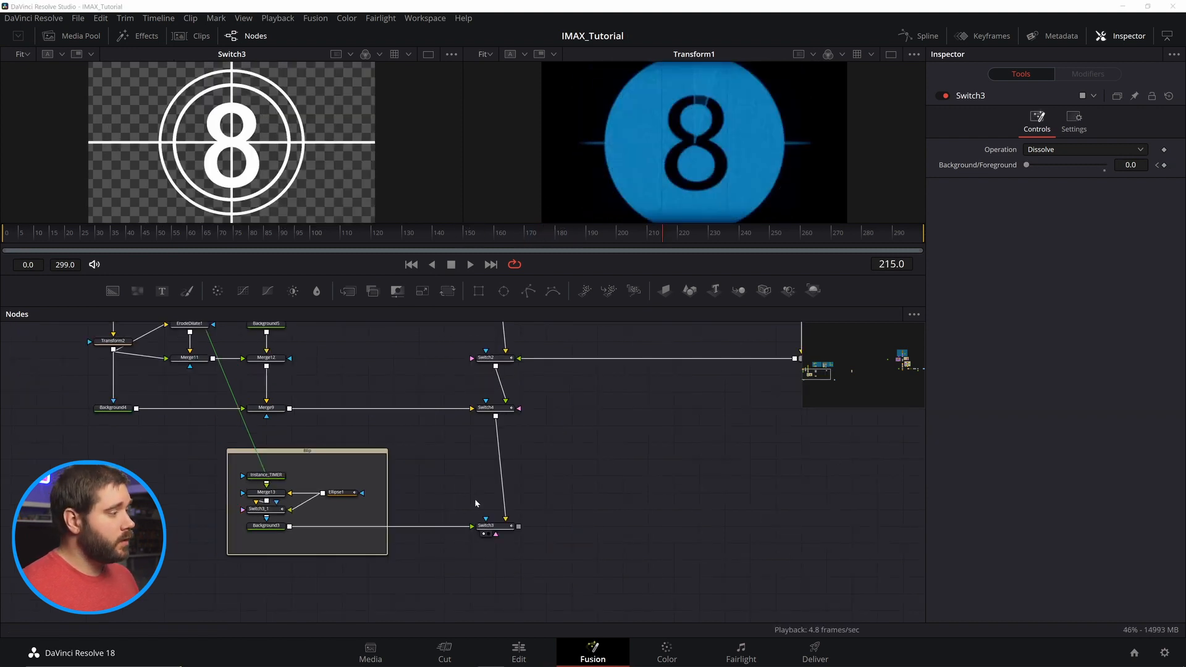
{"action": "left_click_drag", "start_coordinate": [476, 504], "coordinate": [557, 471]}
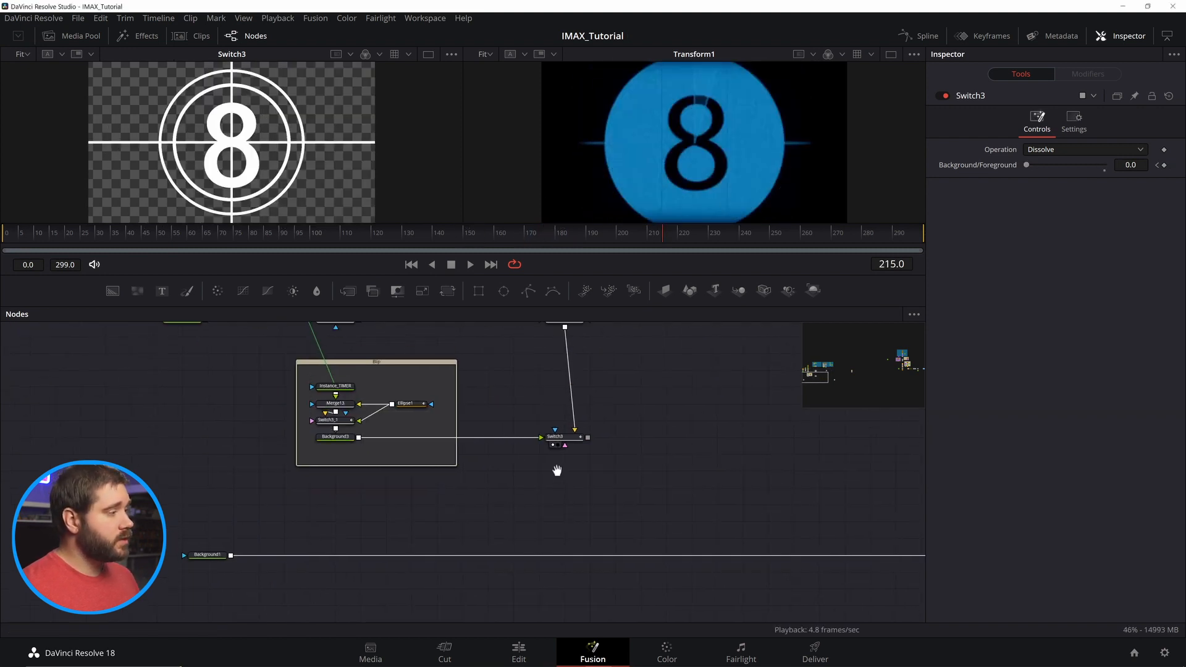
{"action": "left_click", "coordinate": [47, 233]}
{"action": "key", "text": "space"}
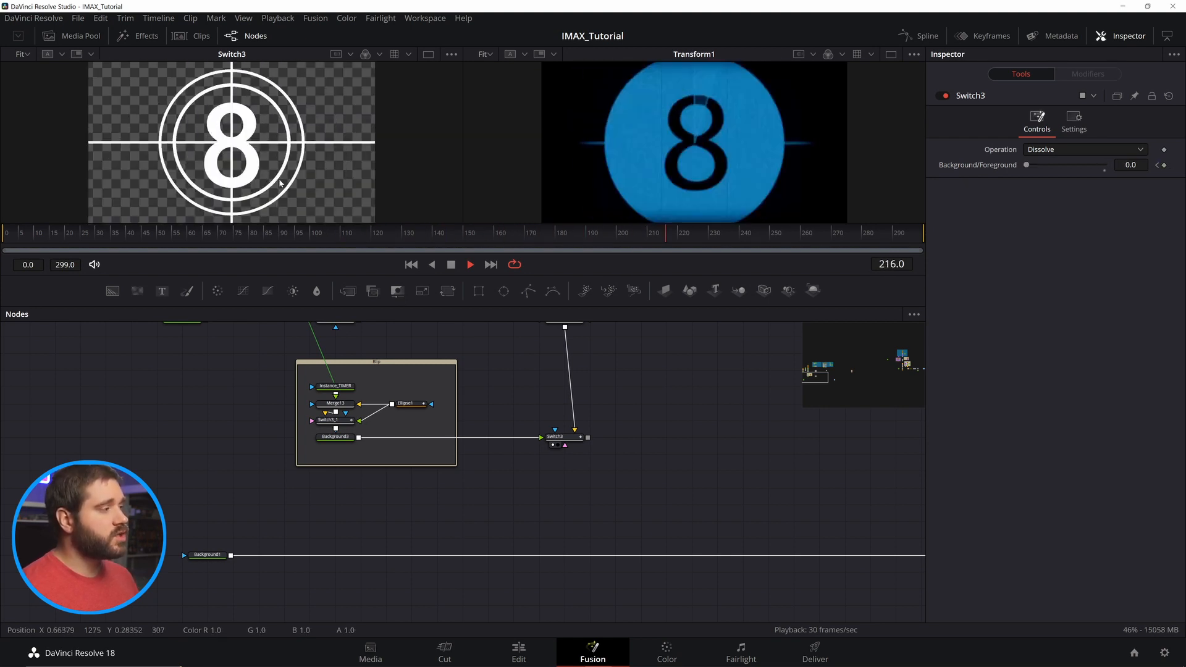
{"action": "key", "text": "space"}
Merge Switch3's output over Background1, display the new Merge node and play it back
{"action": "left_click_drag", "start_coordinate": [588, 438], "coordinate": [558, 556]}
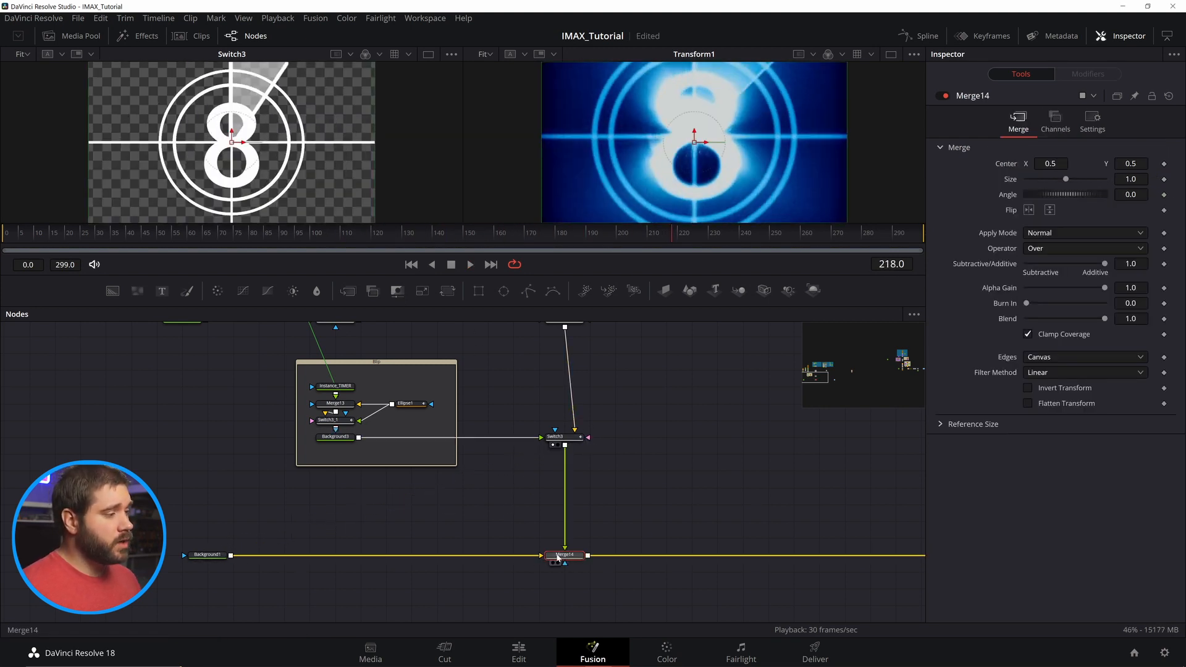
{"action": "key", "text": "1"}
{"action": "key", "text": "space"}
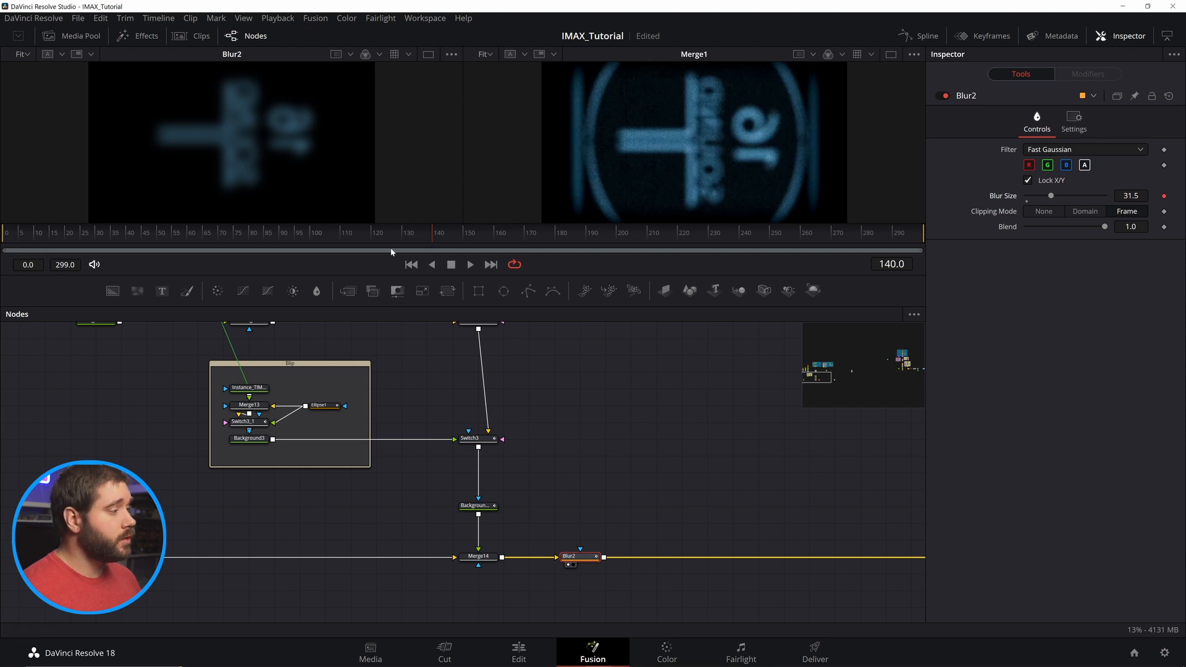
Set Blur2's blur size to 15.7 at frame 153
{"action": "left_click", "coordinate": [471, 233]}
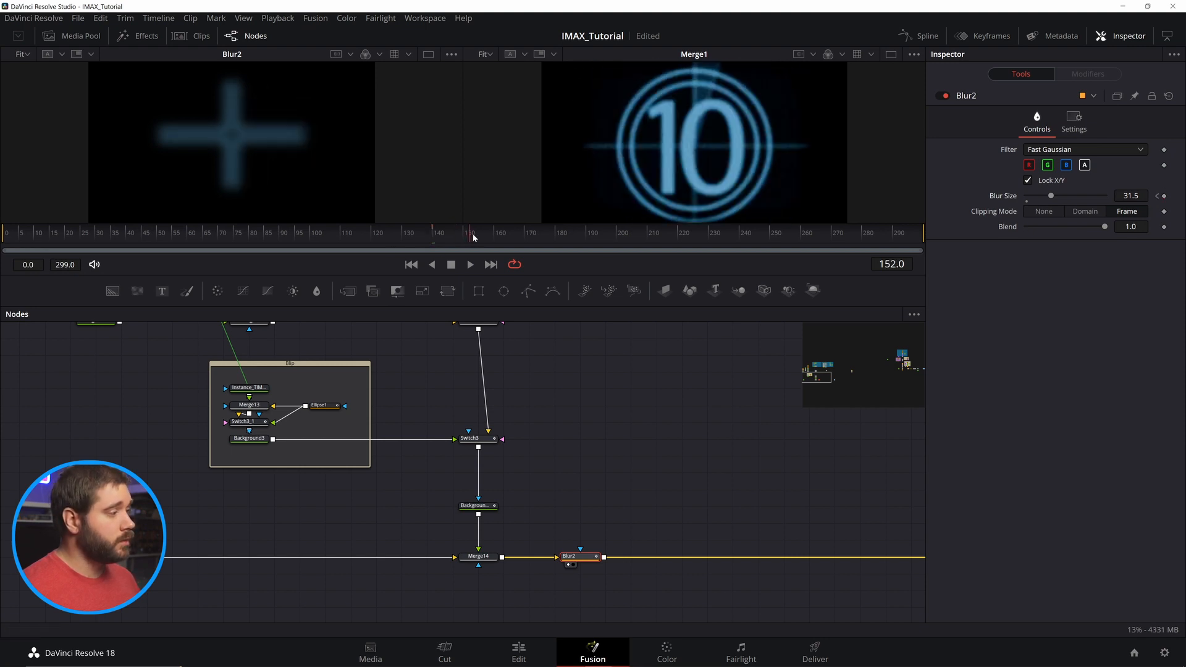
{"action": "mouse_move", "coordinate": [1050, 196]}
{"action": "left_mouse_down"}
{"action": "mouse_move", "coordinate": [1028, 198]}
{"action": "mouse_move", "coordinate": [1039, 200]}
{"action": "left_mouse_up"}
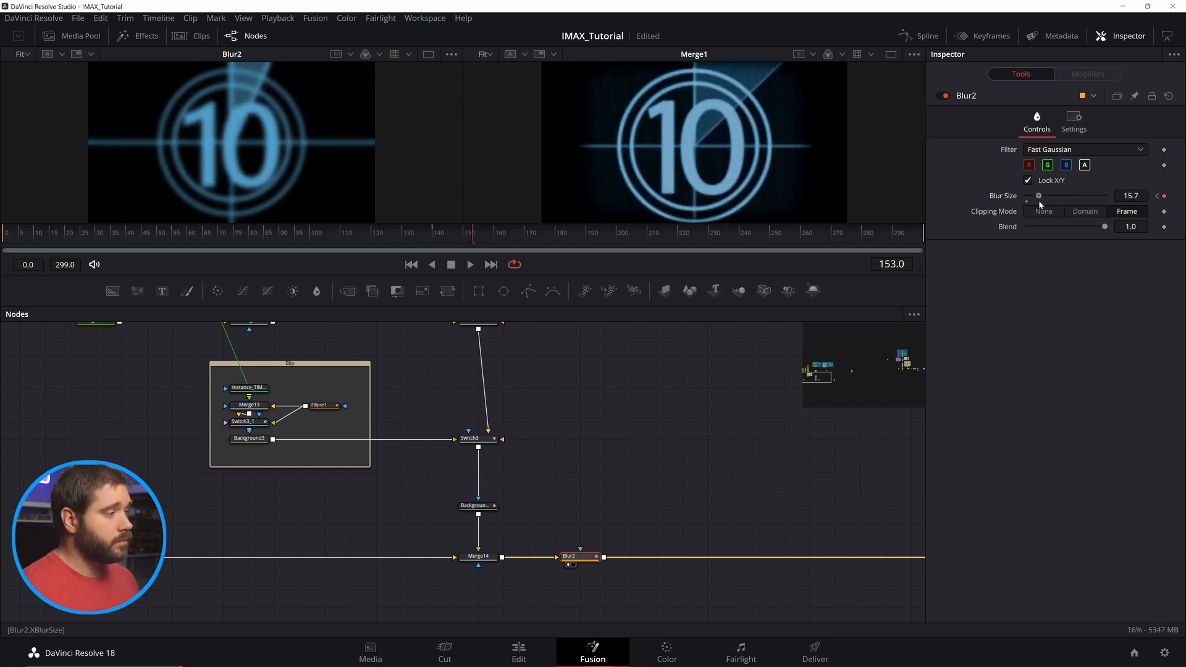
Go to frame 98, add a FastNoise node above Blur2 and display its output
{"action": "left_click_drag", "start_coordinate": [685, 498], "coordinate": [547, 503]}
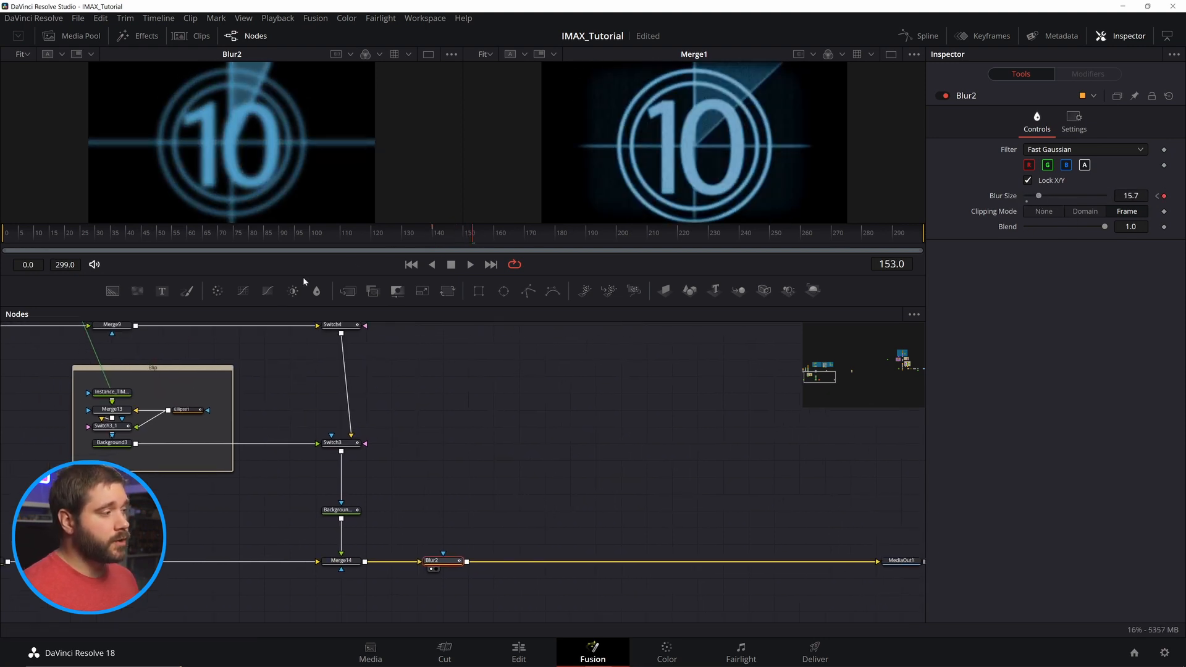
{"action": "left_click", "coordinate": [421, 237]}
{"action": "left_click_drag", "start_coordinate": [421, 237], "coordinate": [303, 235]}
{"action": "key", "text": "shift+space"}
{"action": "type", "text": "fast"}
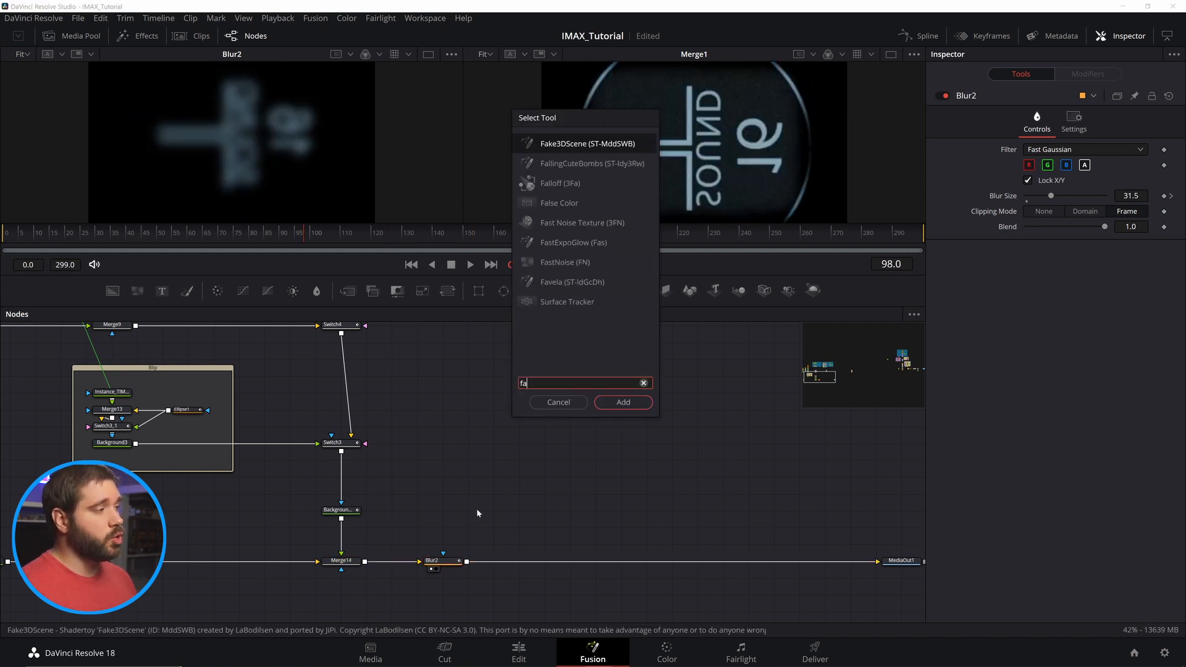
{"action": "key", "text": "Down"}
{"action": "key", "text": "Down"}
{"action": "key", "text": "Return"}
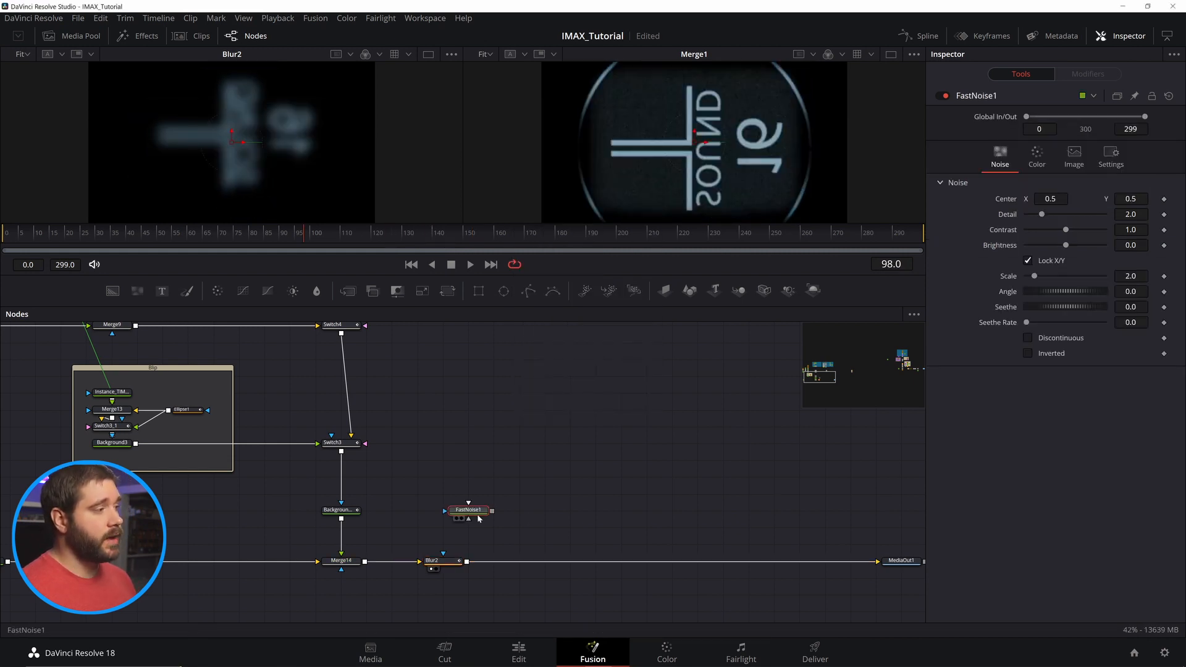
{"action": "key", "text": "1"}
Set FastNoise1's detail to 10, scale to 200 and seethe rate to 3, and play it back
{"action": "left_click_drag", "start_coordinate": [510, 514], "coordinate": [610, 511]}
{"action": "left_click_drag", "start_coordinate": [1043, 214], "coordinate": [1130, 220]}
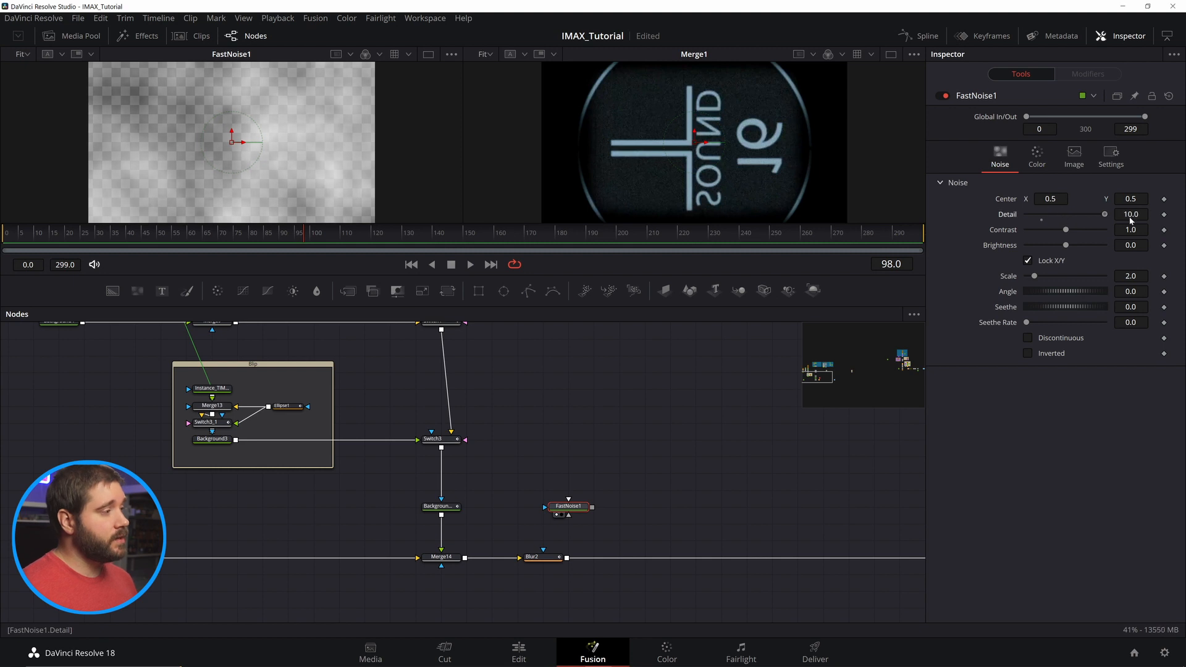
{"action": "left_click_drag", "start_coordinate": [1036, 276], "coordinate": [1142, 272]}
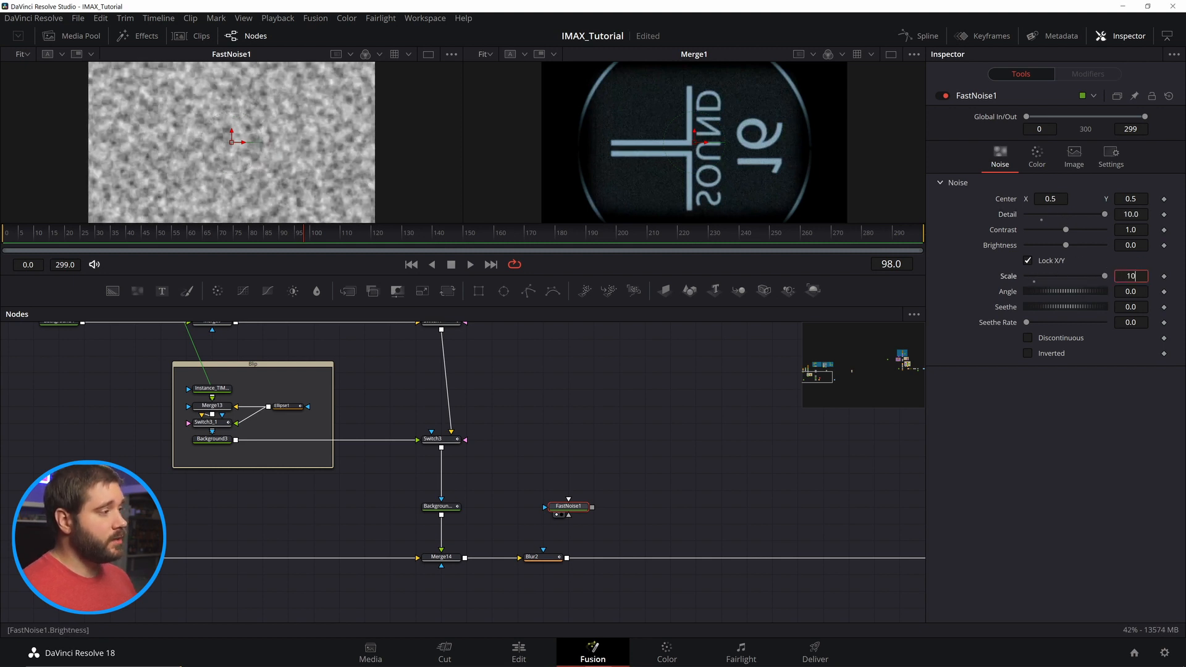
{"action": "type", "text": "0"}
{"action": "key", "text": "Return"}
{"action": "key", "text": "Return"}
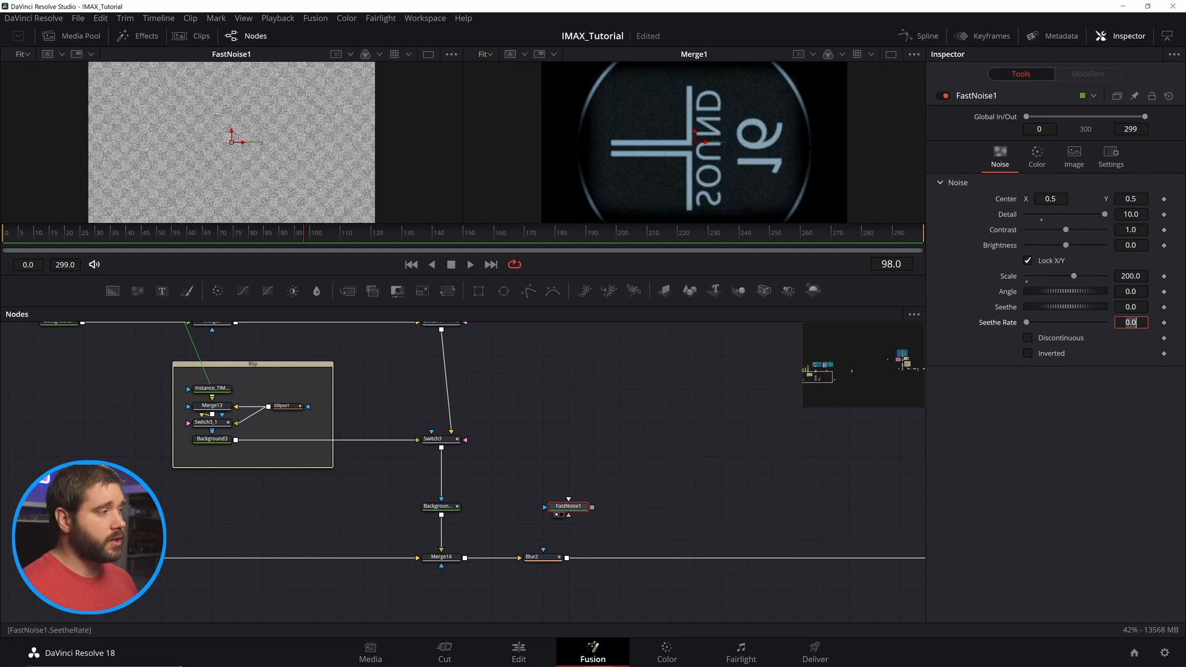
{"action": "type", "text": "3"}
{"action": "key", "text": "Return"}
{"action": "key", "text": "space"}
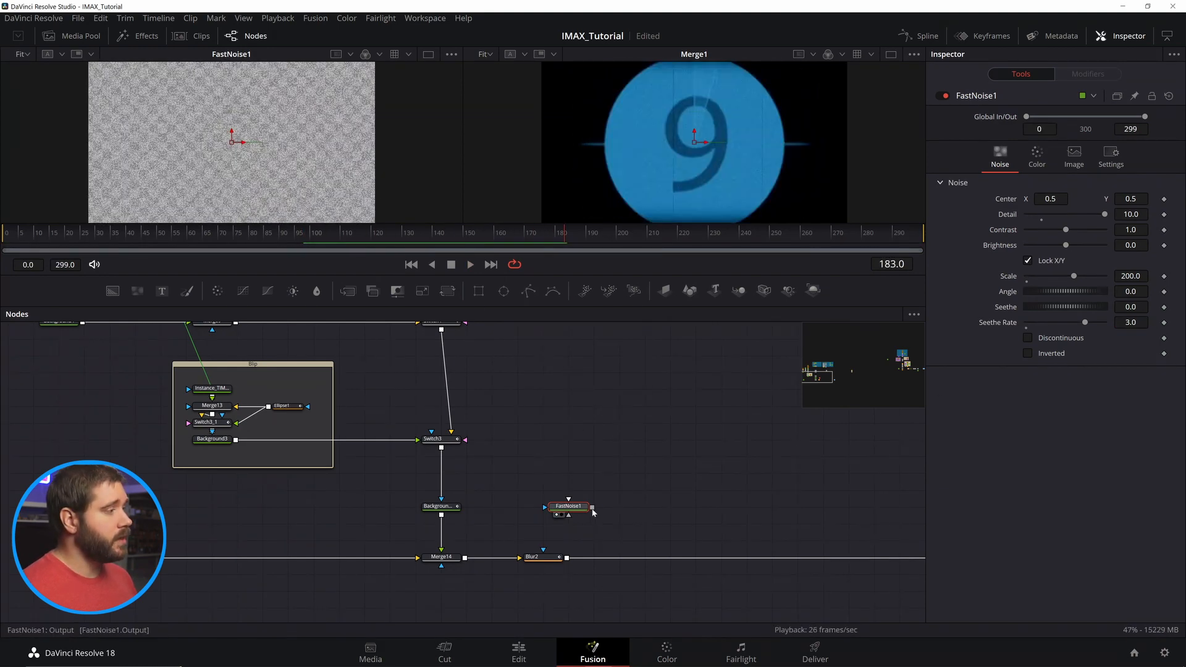
Merge FastNoise1 over Blur2's output, display the new Merge node and play the combined result
{"action": "left_click_drag", "start_coordinate": [592, 508], "coordinate": [566, 558]}
{"action": "left_click_drag", "start_coordinate": [570, 506], "coordinate": [595, 506]}
{"action": "left_click_drag", "start_coordinate": [549, 560], "coordinate": [524, 561]}
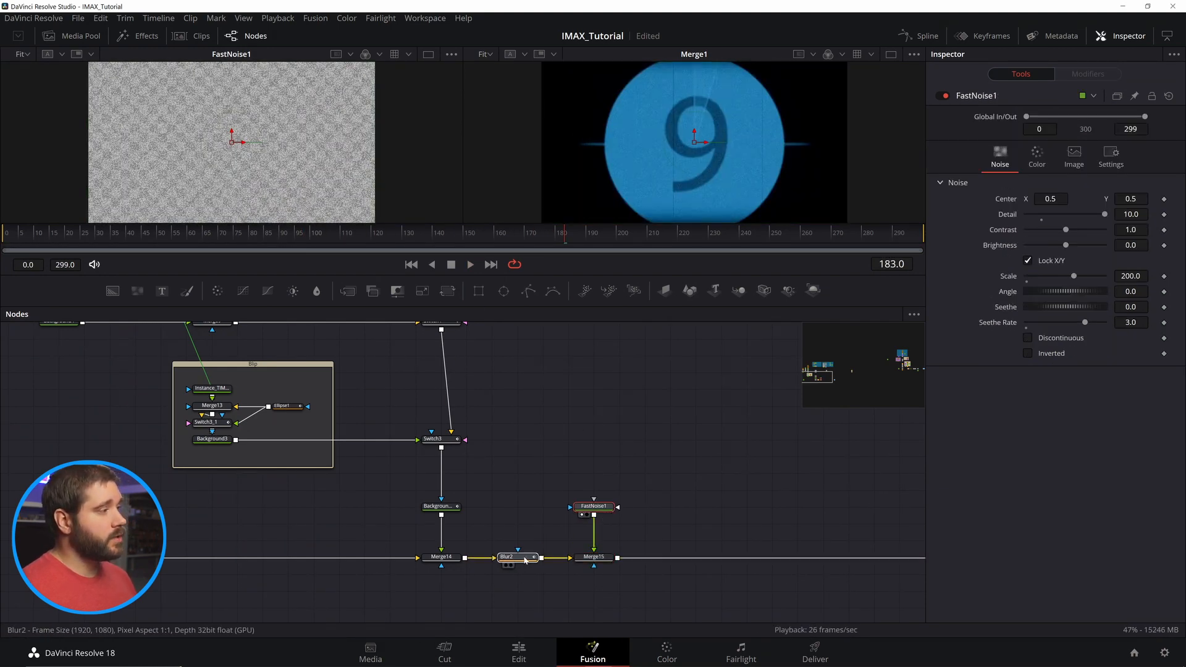
{"action": "left_click", "coordinate": [594, 558]}
{"action": "key", "text": "1"}
{"action": "left_click", "coordinate": [470, 266]}
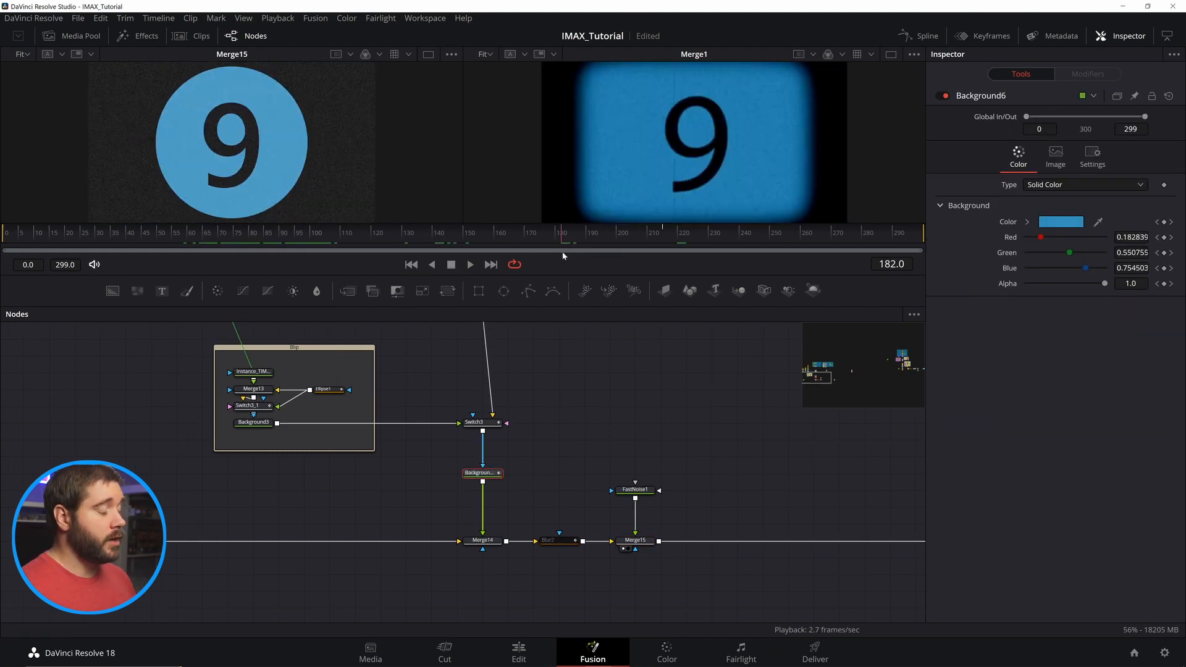
Link Ellipse6's width to its height with the expression Height and move the node beside Switch2 and Switch4
{"action": "left_click_drag", "start_coordinate": [564, 255], "coordinate": [559, 257]}
{"action": "right_click", "coordinate": [1009, 266]}
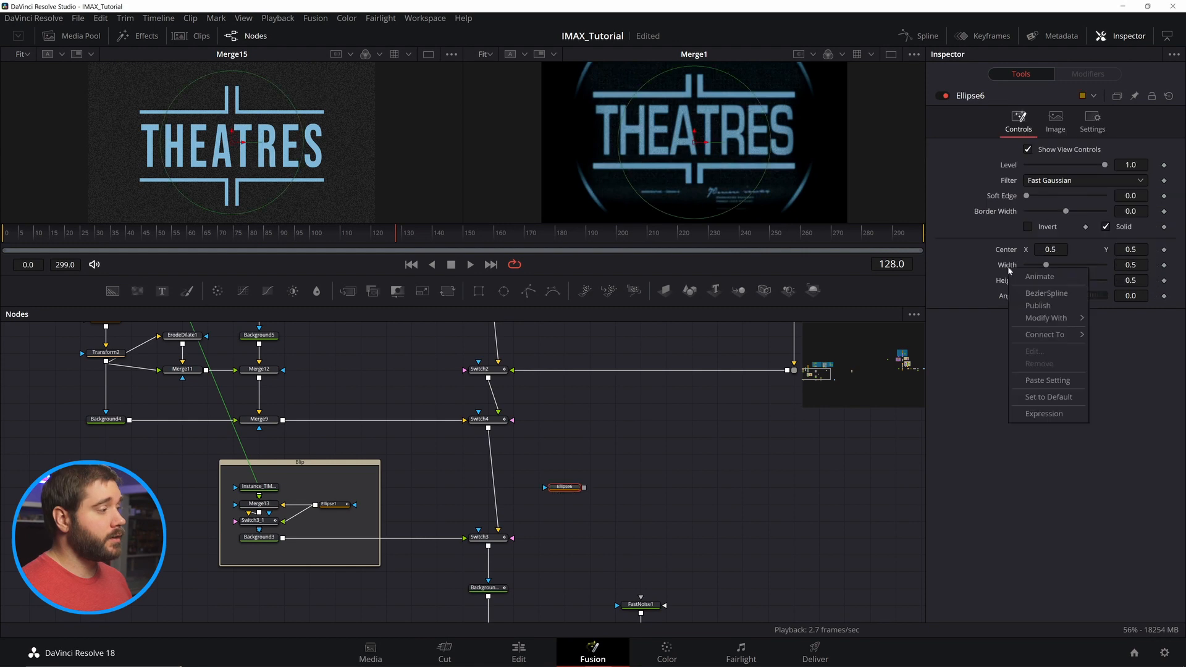
{"action": "left_click", "coordinate": [1045, 410]}
{"action": "type", "text": "Height"}
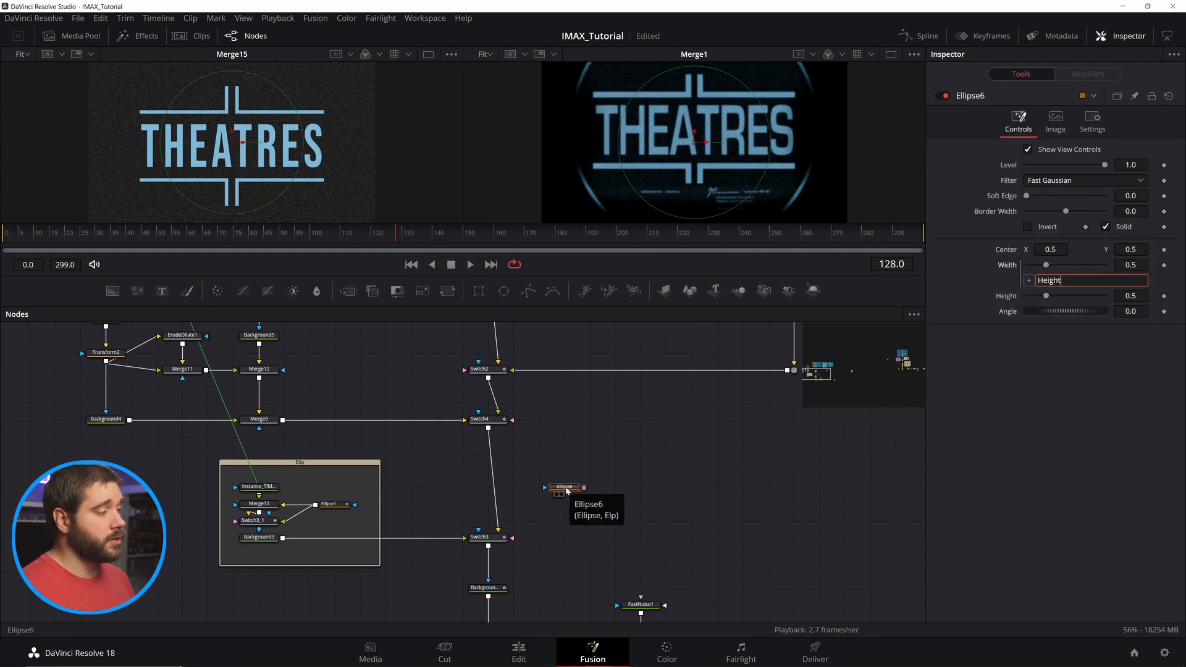
{"action": "left_click_drag", "start_coordinate": [566, 488], "coordinate": [430, 446]}
{"action": "left_click_drag", "start_coordinate": [430, 446], "coordinate": [651, 522]}
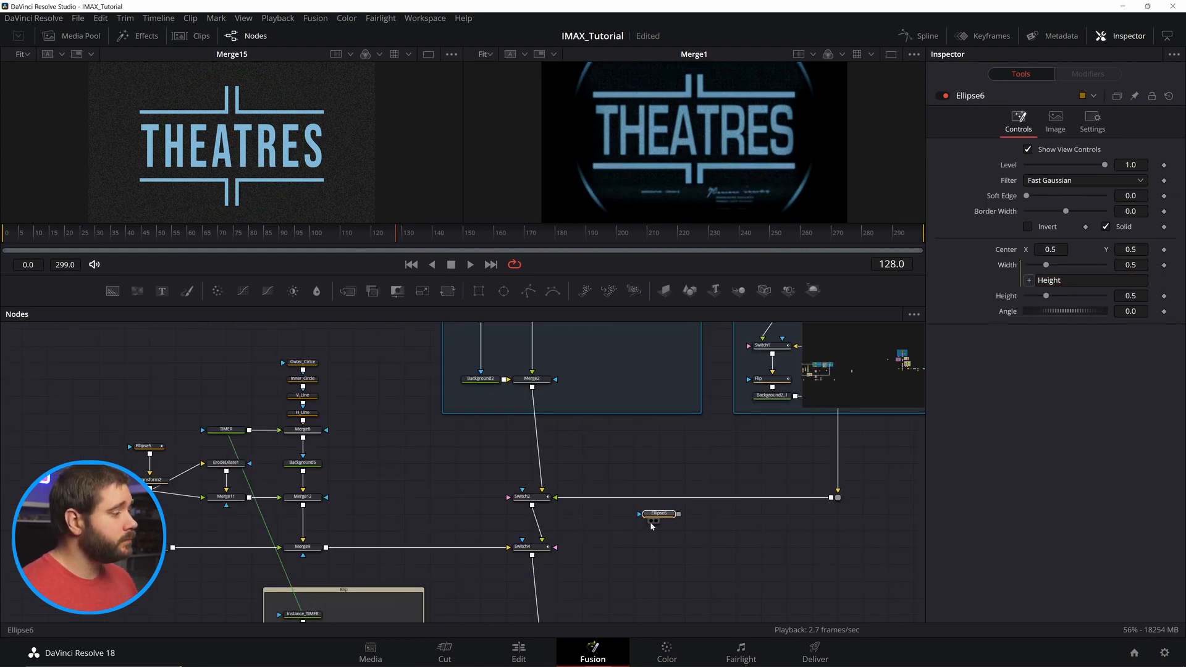
Paste a copy of Background2, mask it with Ellipse6 and connect its output to Switch2
{"action": "left_click", "coordinate": [481, 379]}
{"action": "key", "text": "ctrl+c"}
{"action": "left_click", "coordinate": [642, 530]}
{"action": "key", "text": "ctrl+v"}
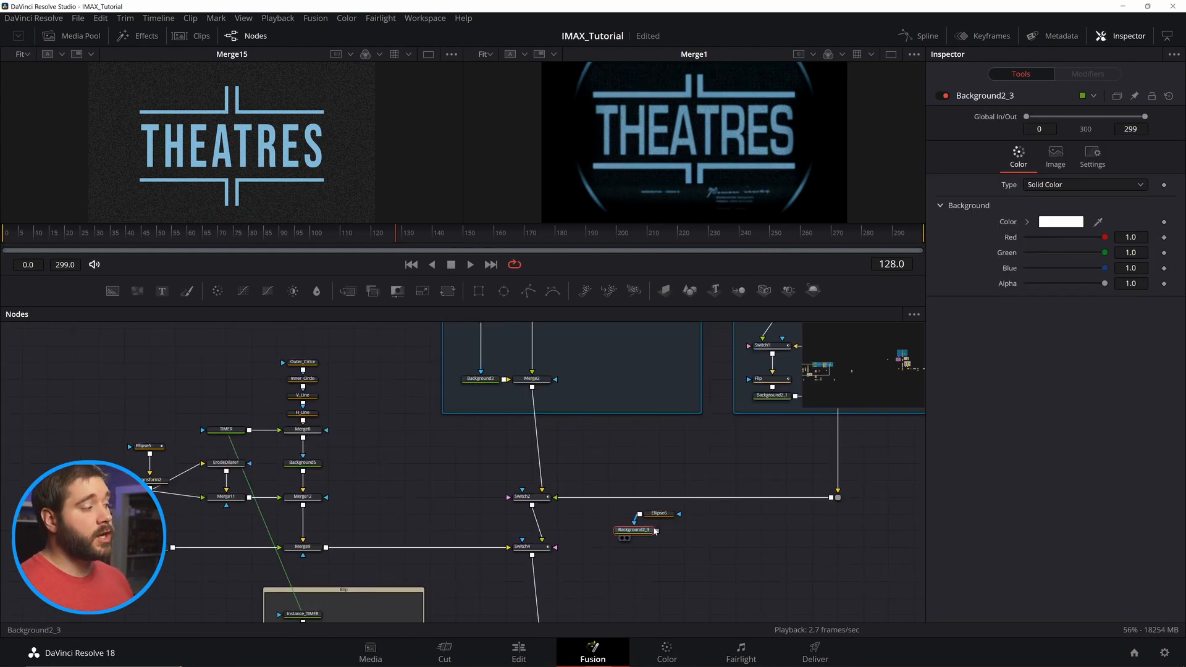
{"action": "left_click_drag", "start_coordinate": [655, 531], "coordinate": [524, 497]}
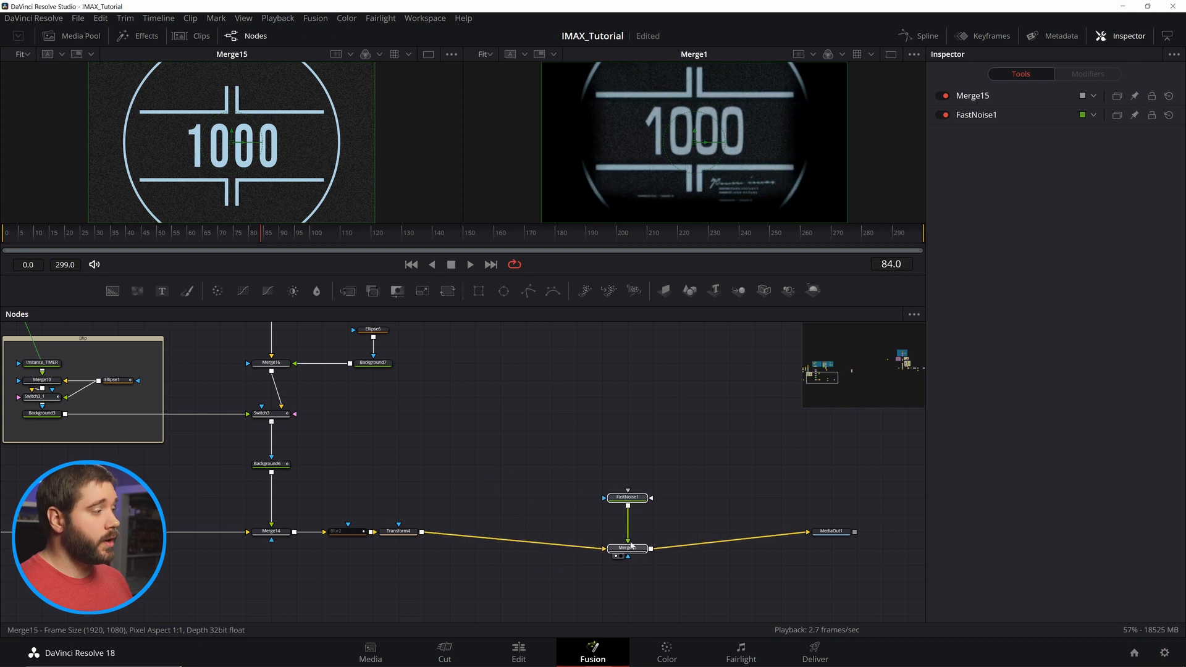
Space out the noise merge and Transform4 nodes, and apply a Perturb modifier to Transform4's center
{"action": "left_click_drag", "start_coordinate": [631, 545], "coordinate": [682, 528]}
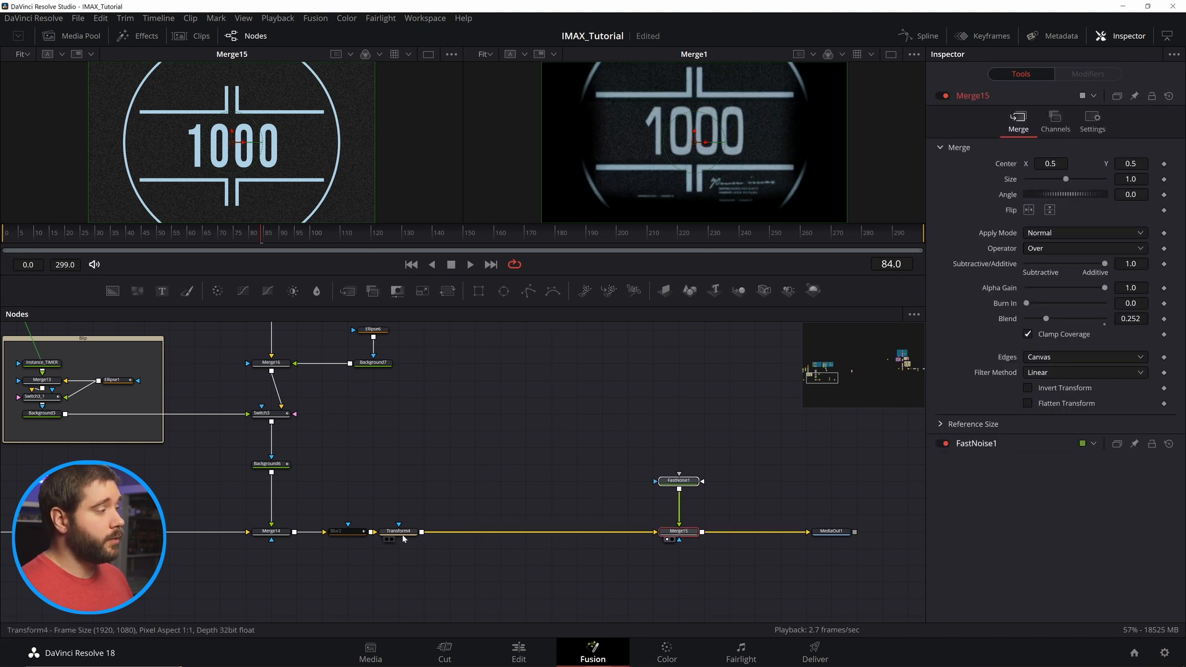
{"action": "left_click", "coordinate": [423, 533]}
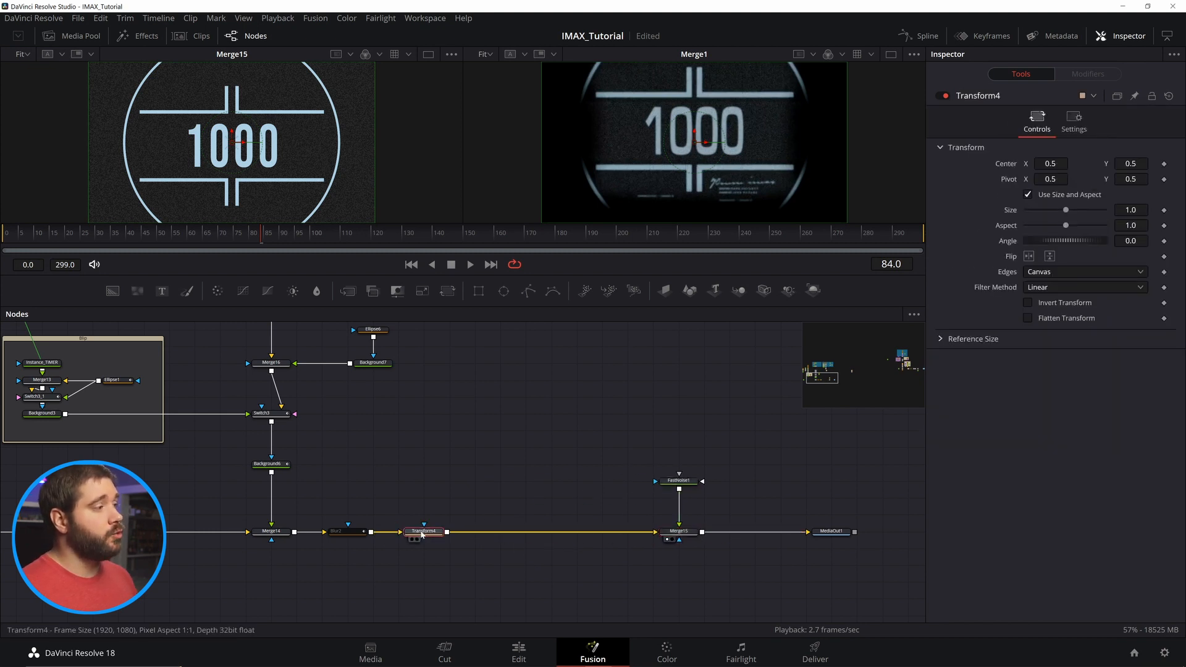
{"action": "right_click", "coordinate": [1011, 165]}
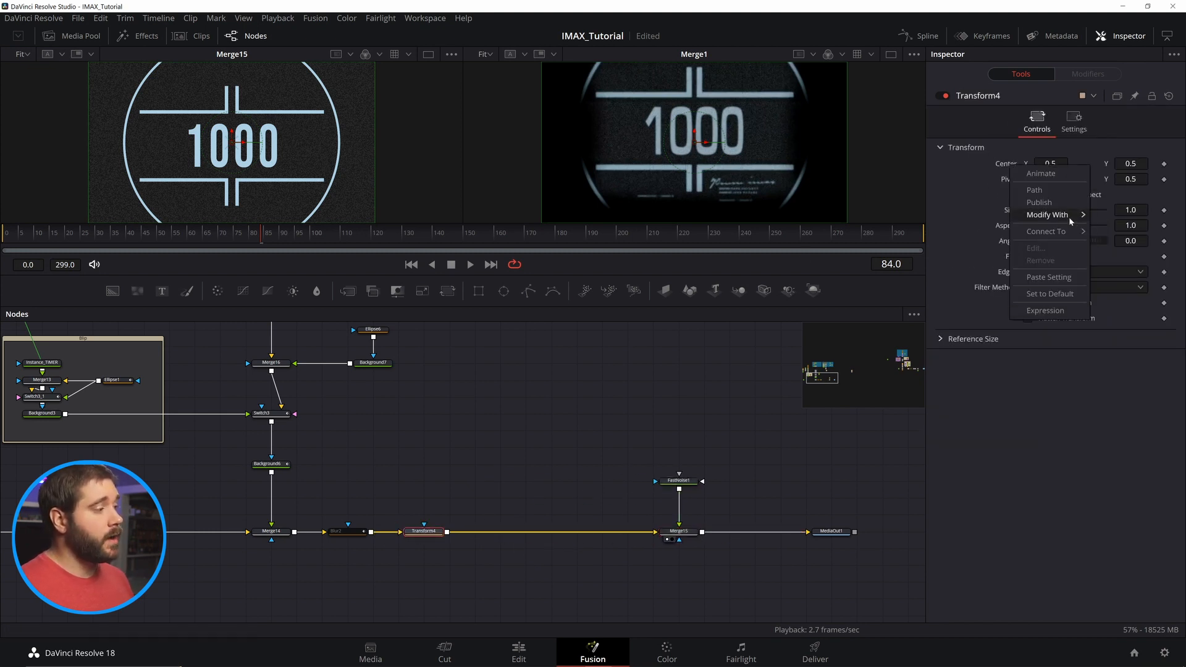
{"action": "mouse_move", "coordinate": [1069, 217]}
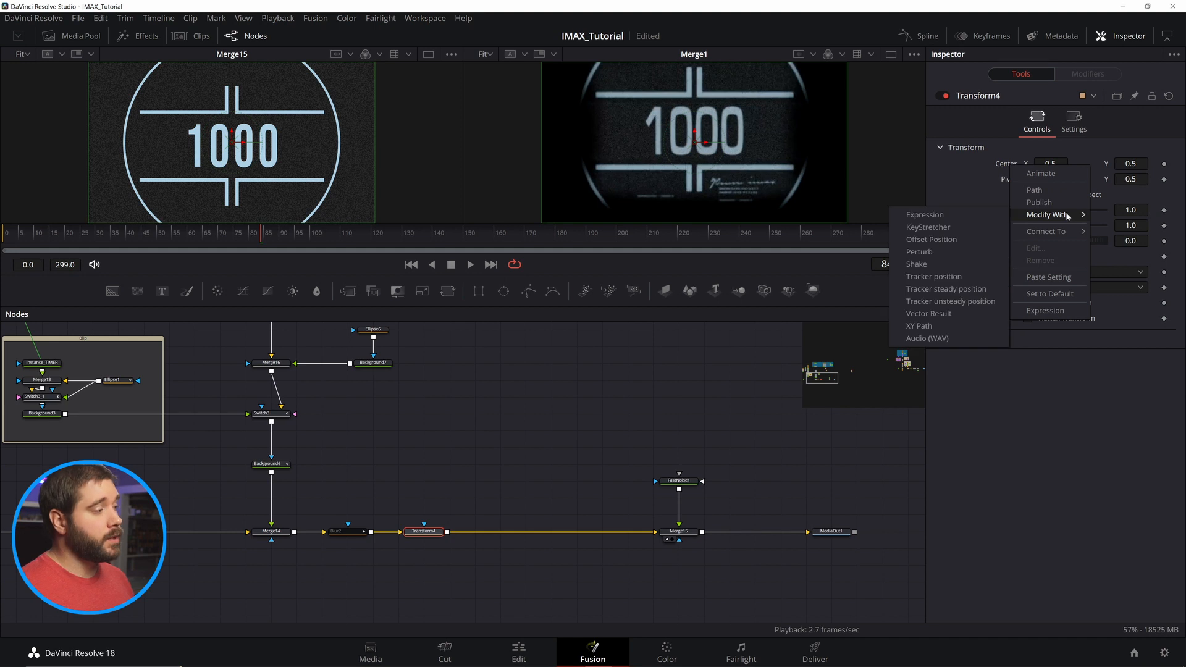
{"action": "left_click", "coordinate": [956, 253]}
{"action": "left_click", "coordinate": [1088, 74]}
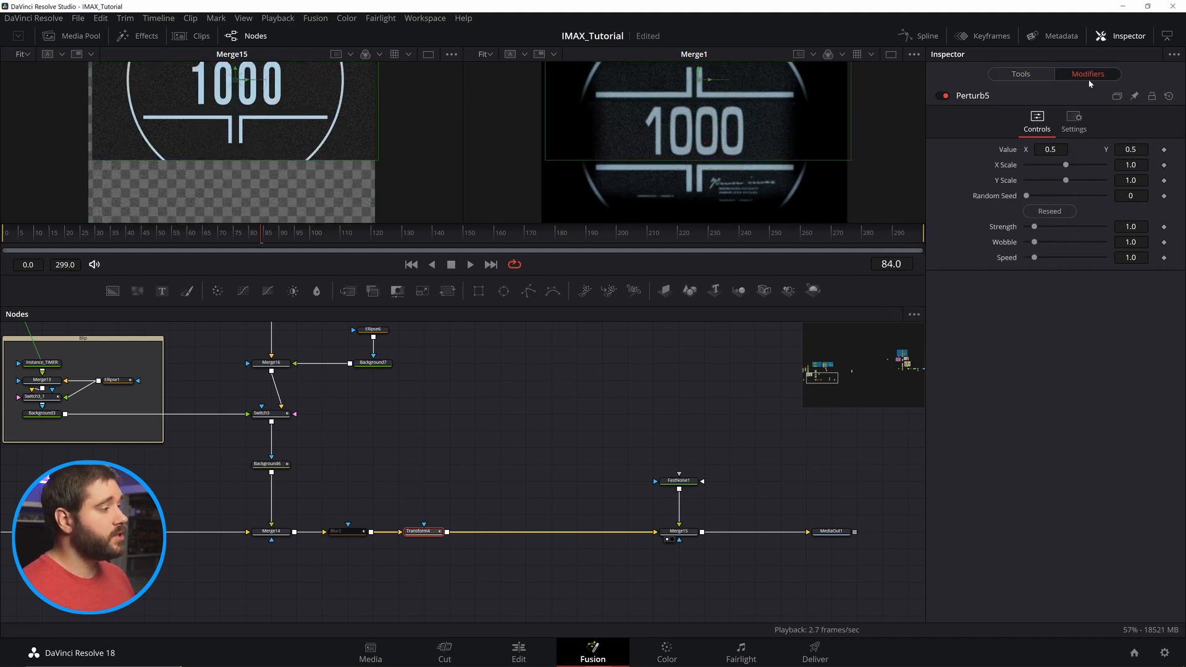
Set the Perturb modifier's strength and wobble to 0.1 and speed to 10, and play the shake
{"action": "key", "text": "space"}
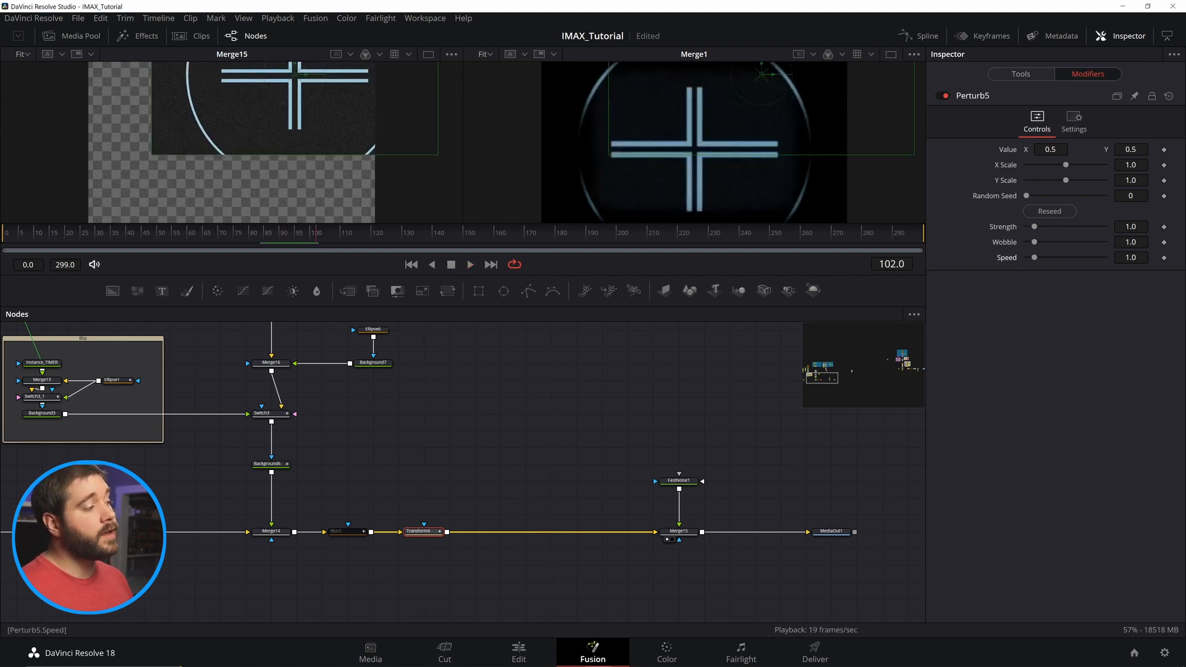
{"action": "type", "text": "10.0"}
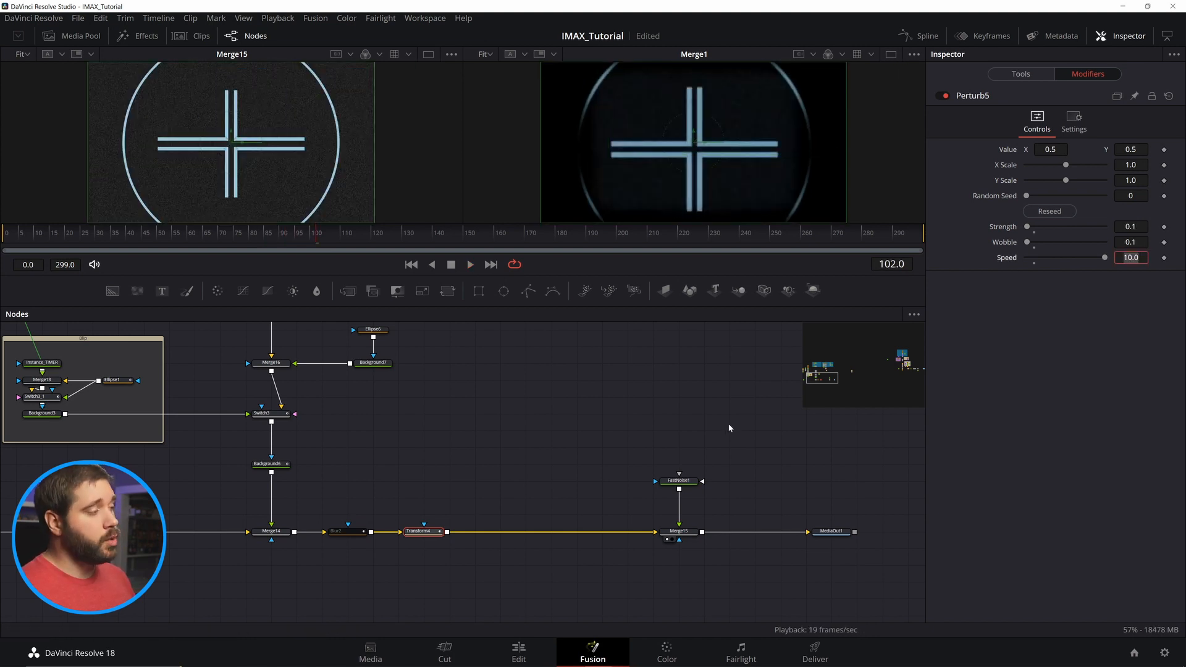
{"action": "key", "text": "Return"}
{"action": "key", "text": "space"}
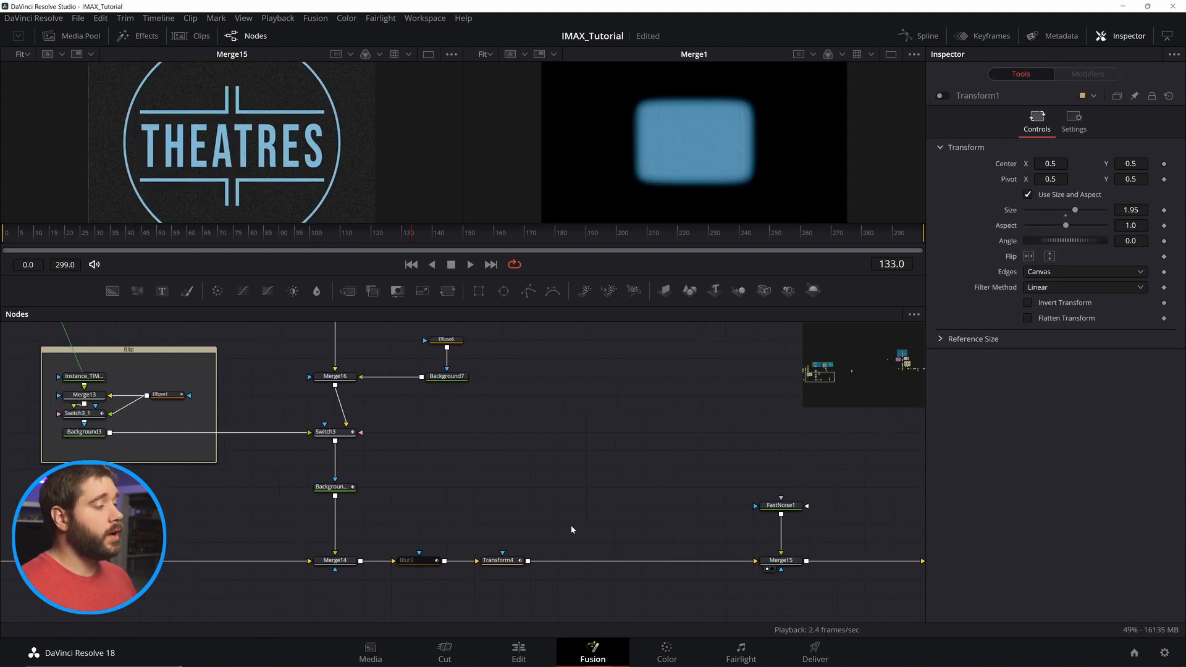
Insert a Merge with a Rectangle foreground between Transform4 and Merge15, and set its operator to Mask
{"action": "left_click", "coordinate": [479, 291]}
{"action": "left_click", "coordinate": [348, 291]}
{"action": "left_click_drag", "start_coordinate": [614, 487], "coordinate": [594, 561]}
{"action": "left_click", "coordinate": [1055, 248]}
{"action": "left_click", "coordinate": [1047, 369]}
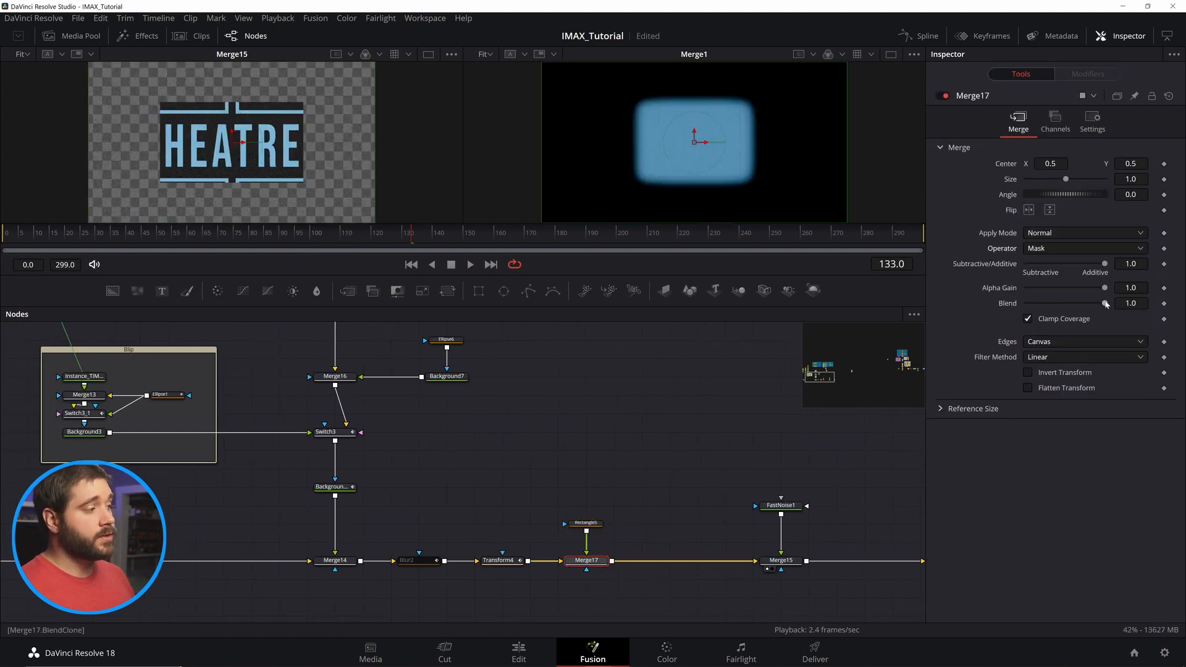
Resize the rectangle mask to 0.75 width and height, with a 0.276 corner radius and 0.04 soft edge
{"action": "left_click", "coordinate": [585, 523]}
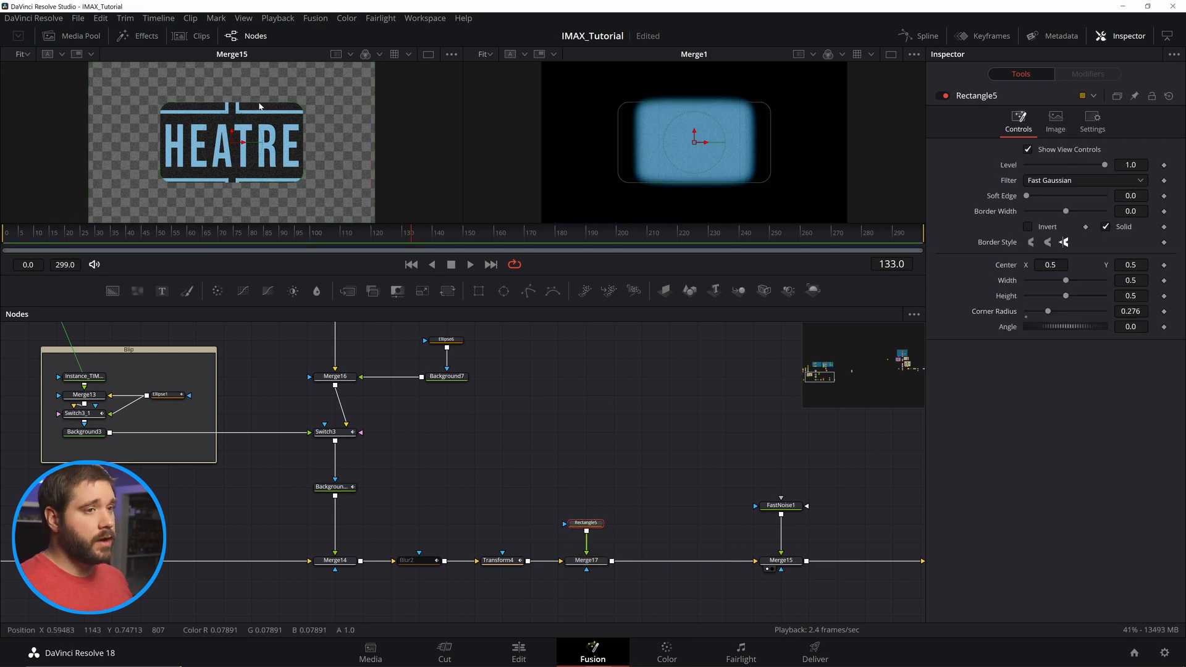
{"action": "left_click_drag", "start_coordinate": [259, 103], "coordinate": [260, 83]}
{"action": "left_click_drag", "start_coordinate": [303, 125], "coordinate": [345, 127]}
{"action": "left_click", "coordinate": [399, 238]}
{"action": "left_click_drag", "start_coordinate": [1131, 281], "coordinate": [1075, 281]}
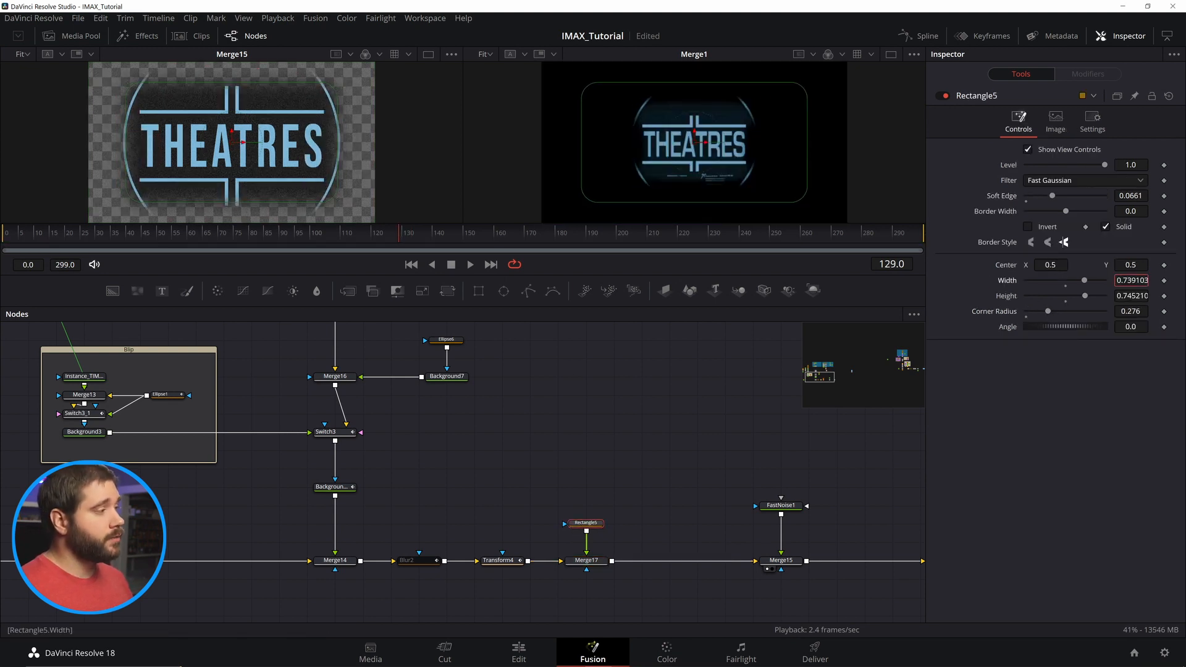
{"action": "type", "text": ".04"}
{"action": "key", "text": "Tab"}
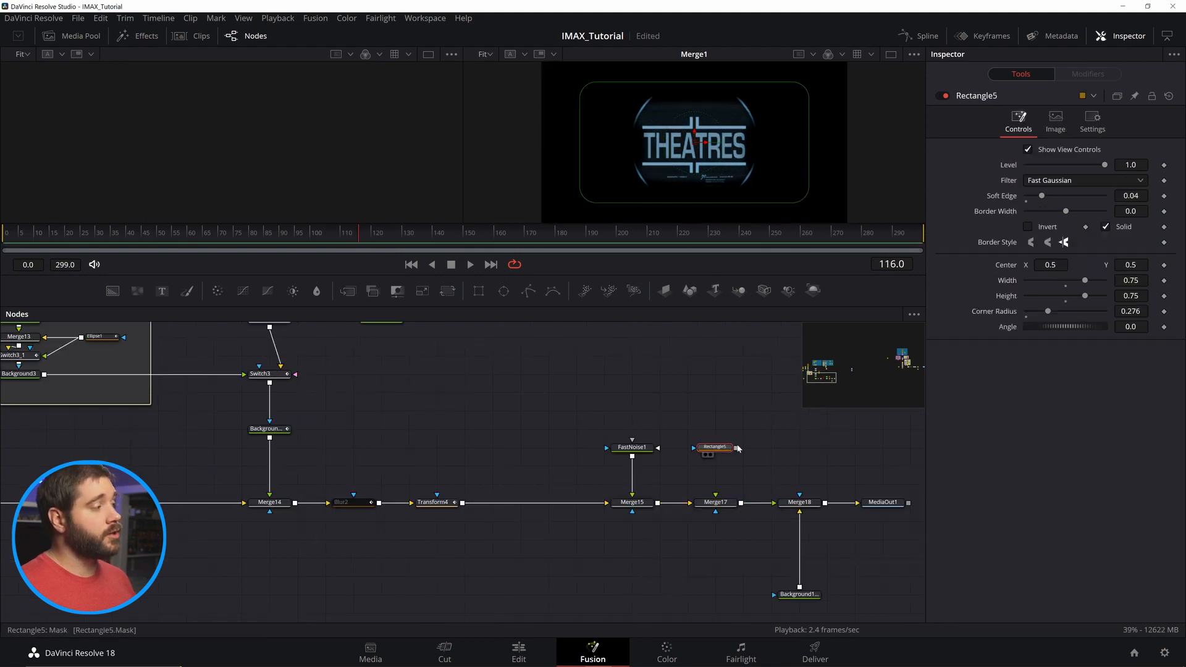
Make room before Merge18, insert a Transform node between Merge17 and Merge18, and reduce its size to 0.66
{"action": "left_click", "coordinate": [800, 502]}
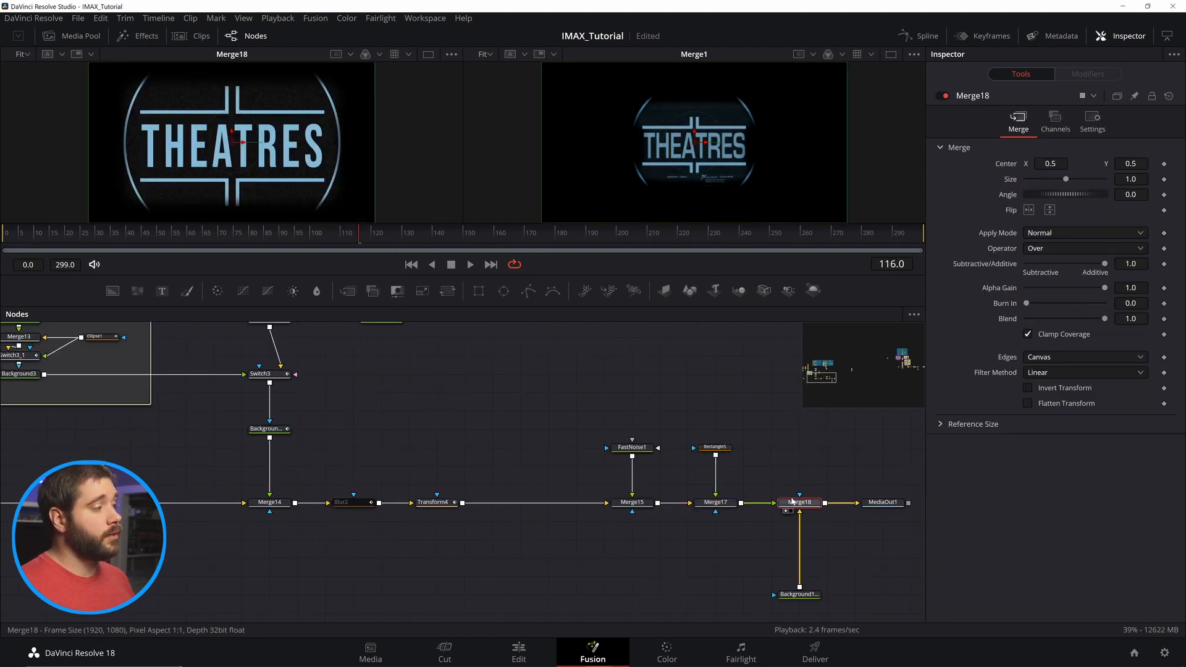
{"action": "left_click_drag", "start_coordinate": [590, 415], "coordinate": [766, 516]}
{"action": "left_click_drag", "start_coordinate": [724, 508], "coordinate": [640, 507]}
{"action": "key", "text": "shift+space"}
{"action": "type", "text": "transform"}
{"action": "key", "text": "Return"}
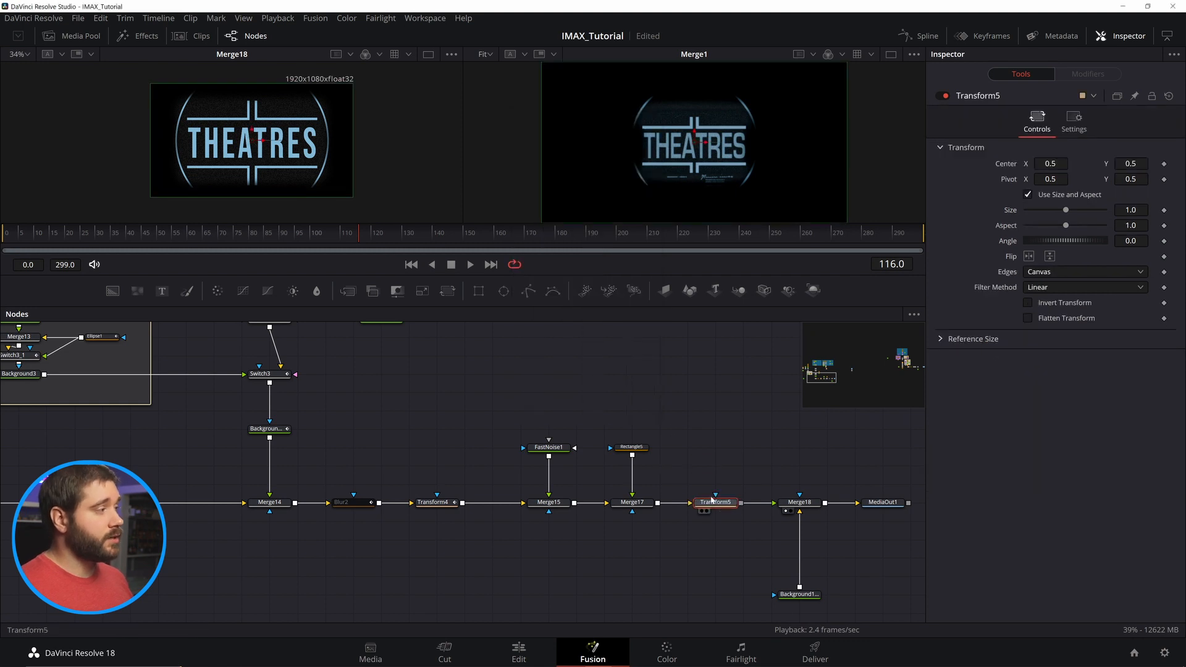
{"action": "left_click_drag", "start_coordinate": [1065, 210], "coordinate": [1047, 210]}
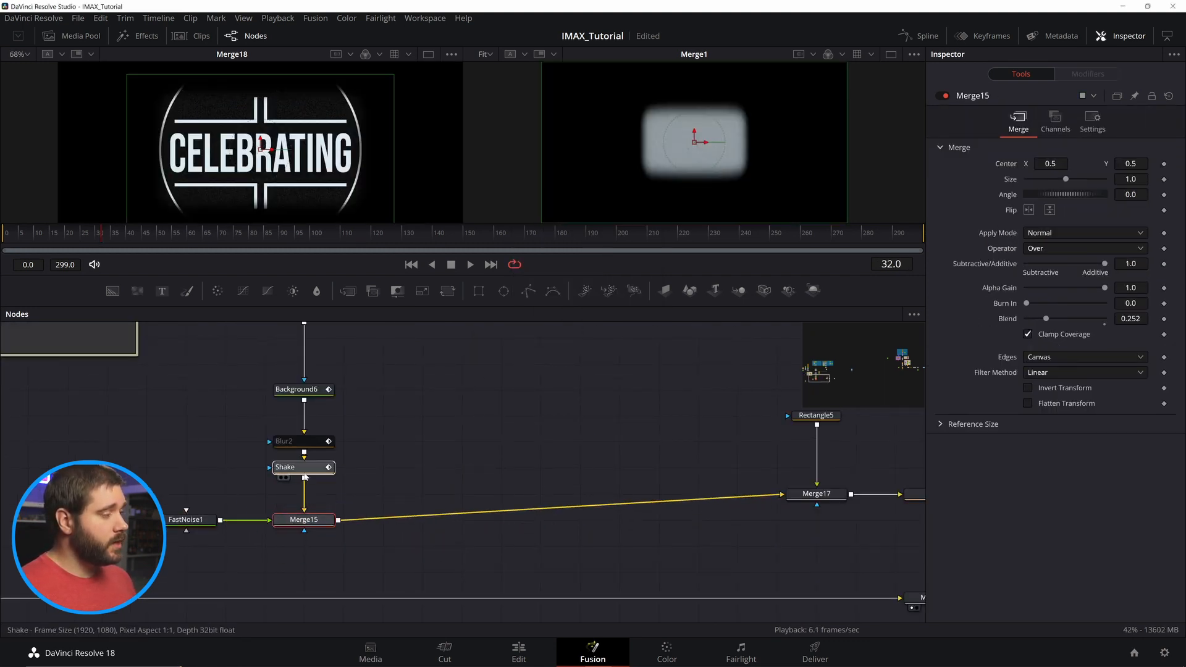
Rearrange Merge15 and its noise input below the Shake node
{"action": "left_click_drag", "start_coordinate": [305, 521], "coordinate": [454, 509]}
{"action": "left_click", "coordinate": [281, 506]}
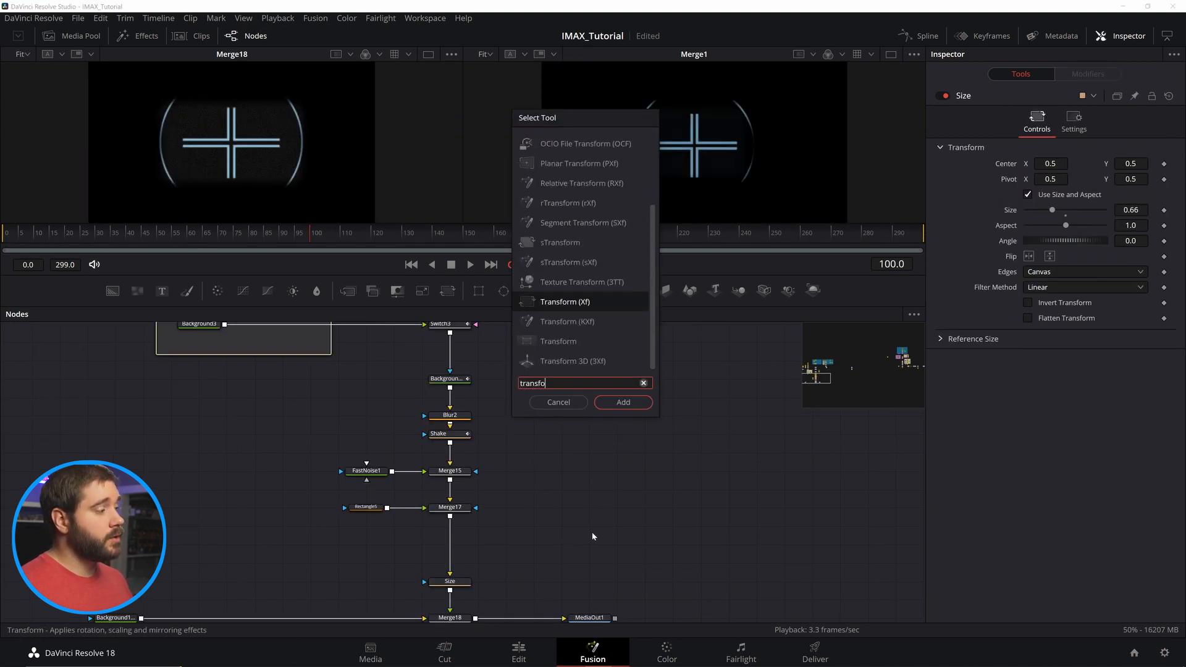
Add a Transform node and paste a copy, insert the original between Merge17 and Size, and rename it roll
{"action": "key", "text": "Return"}
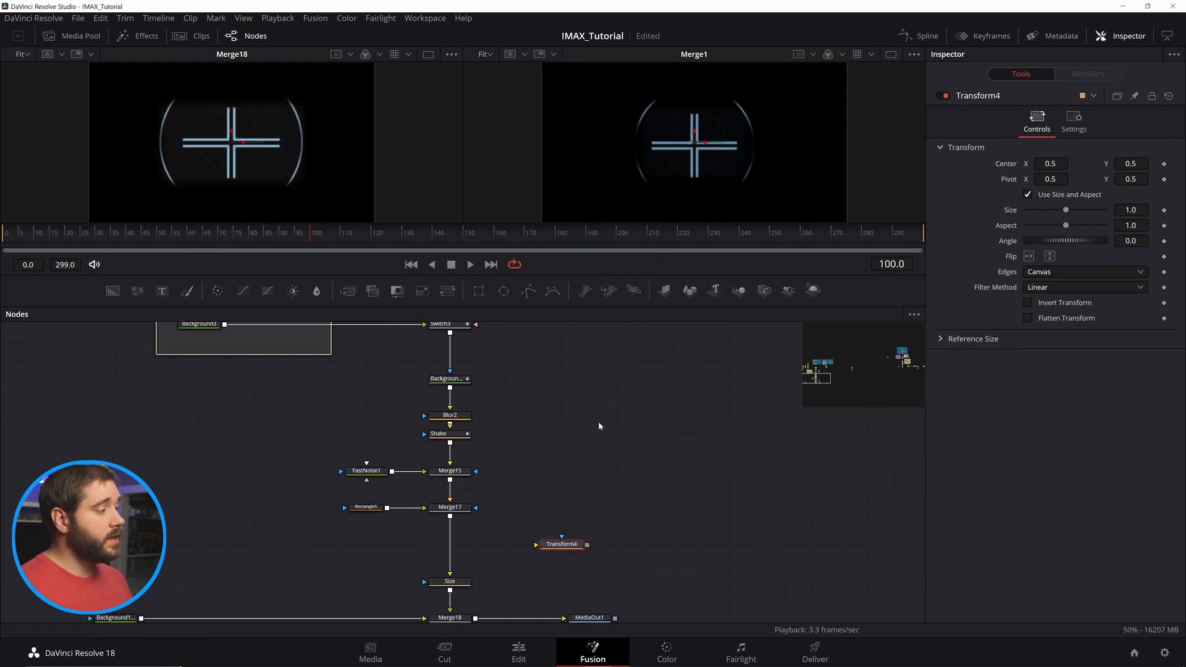
{"action": "left_click", "coordinate": [583, 495]}
{"action": "key", "text": "ctrl+v"}
{"action": "left_click_drag", "start_coordinate": [564, 546], "coordinate": [456, 564]}
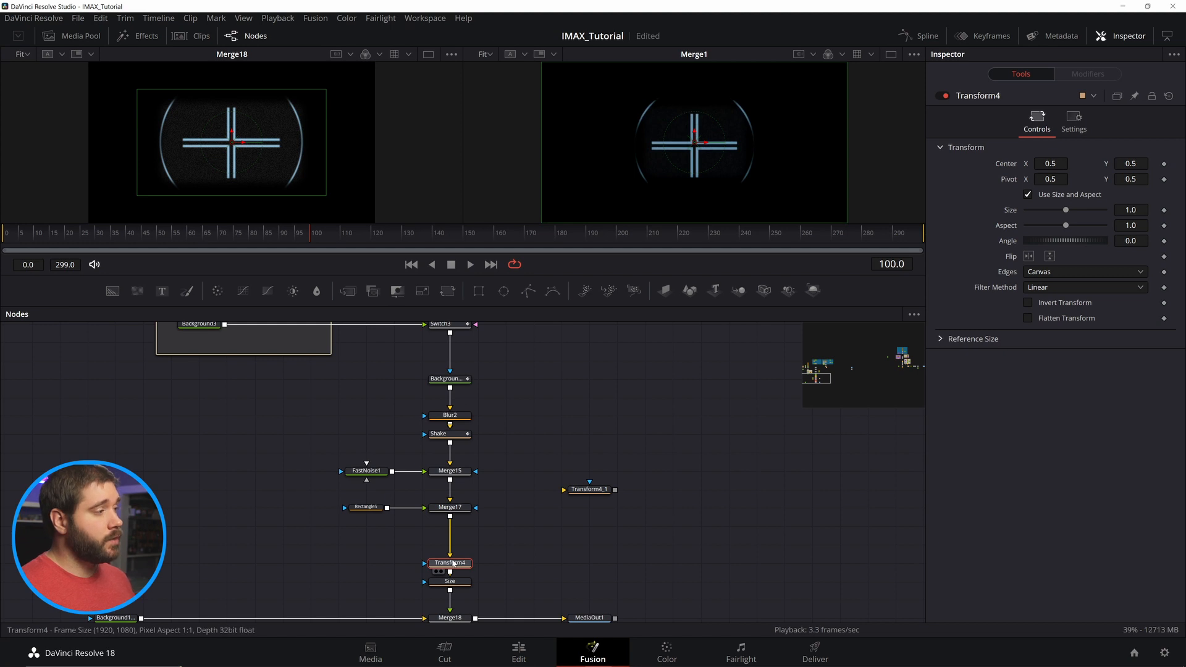
{"action": "key", "text": "F2"}
{"action": "type", "text": "roll"}
{"action": "key", "text": "Return"}
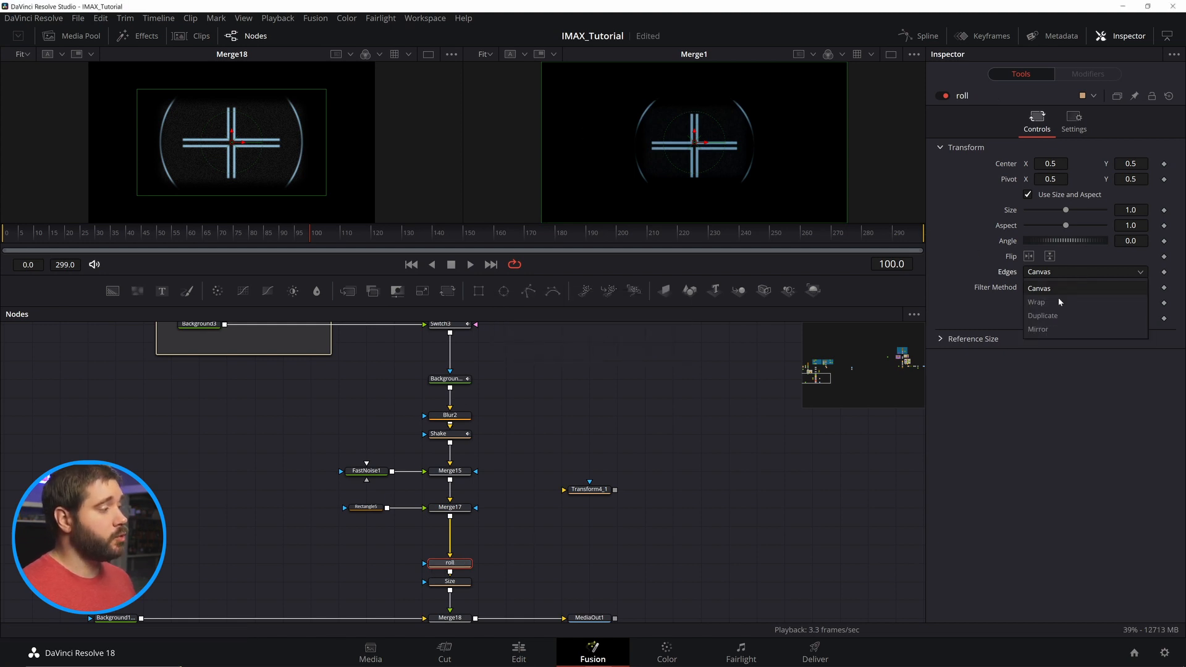
Set the roll node's Edges to Wrap, test its vertical center shift, and undo that shift
{"action": "left_click", "coordinate": [1058, 302]}
{"action": "left_click_drag", "start_coordinate": [1131, 164], "coordinate": [198, 218]}
{"action": "key", "text": "ctrl+z"}
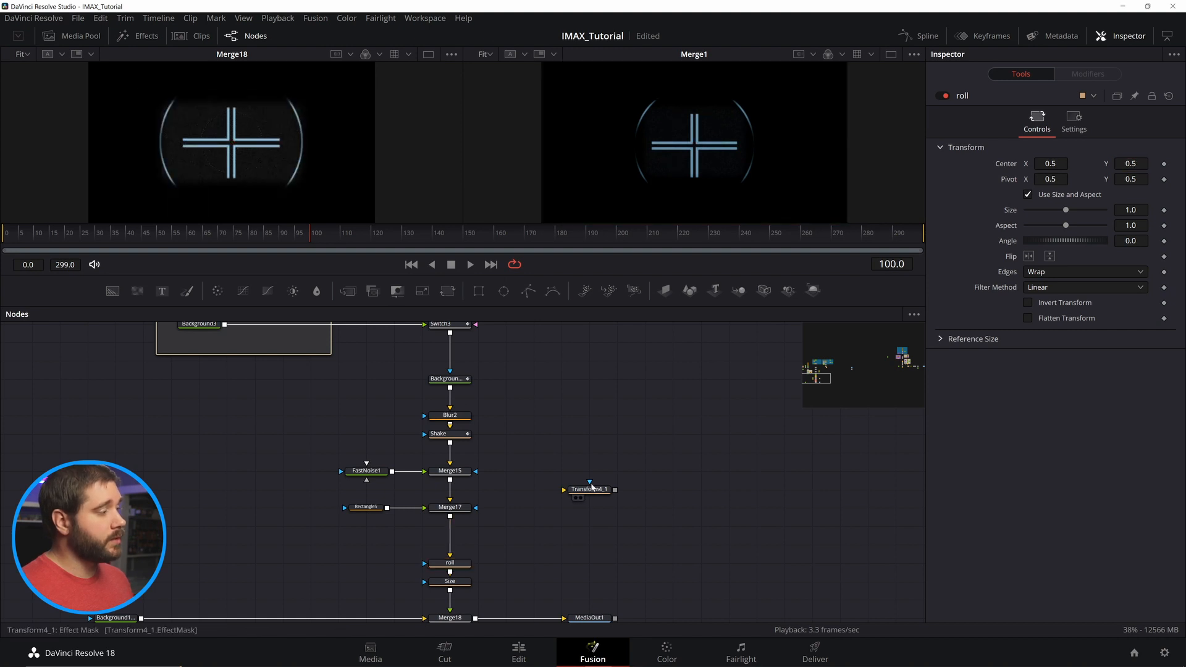
Rename the pasted Transform4_1 node as Sqeeze
{"action": "left_click", "coordinate": [591, 488]}
{"action": "key", "text": "F2"}
{"action": "type", "text": "Sq"}
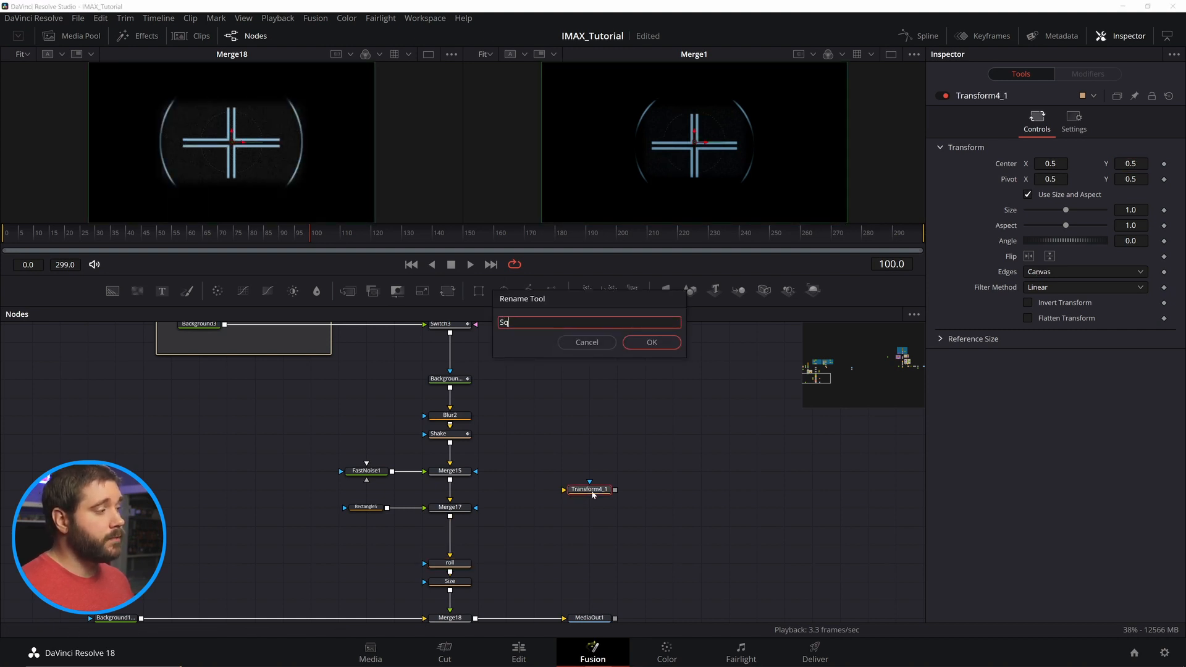
{"action": "type", "text": "eeze"}
{"action": "key", "text": "Return"}
Insert Sqeeze between Merge17 and roll, set Edges to Wrap, and use separate axis sizes with X Size at 0.53
{"action": "left_click_drag", "start_coordinate": [331, 236], "coordinate": [425, 234]}
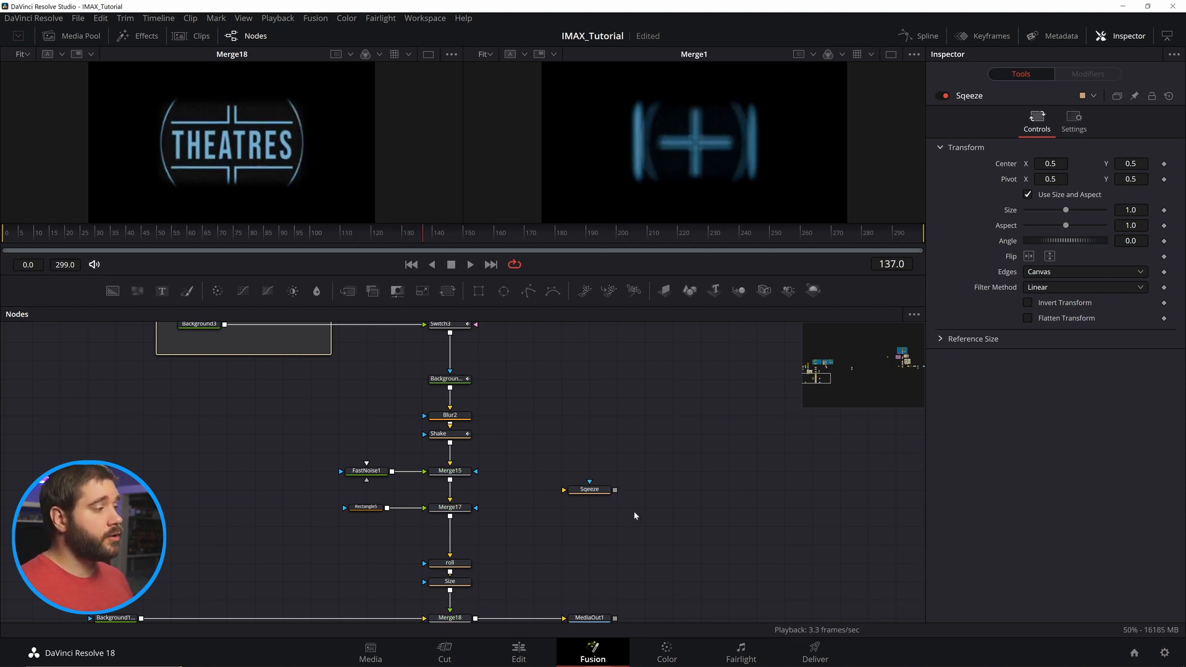
{"action": "left_click_drag", "start_coordinate": [576, 493], "coordinate": [473, 540]}
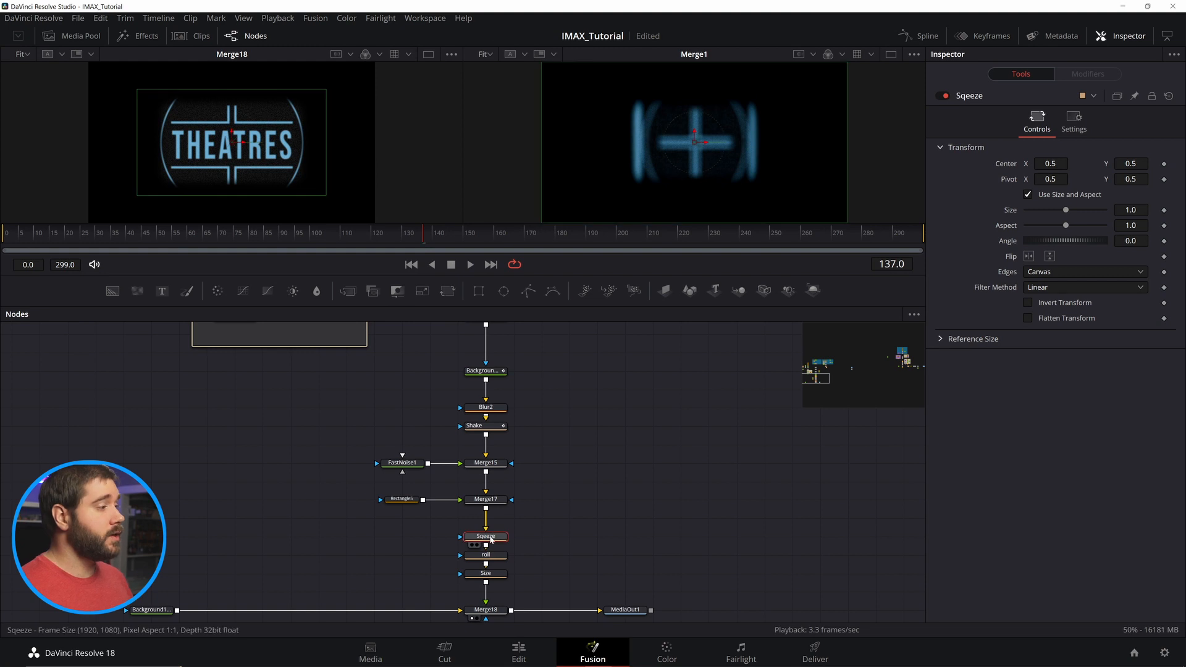
{"action": "left_click", "coordinate": [1052, 273]}
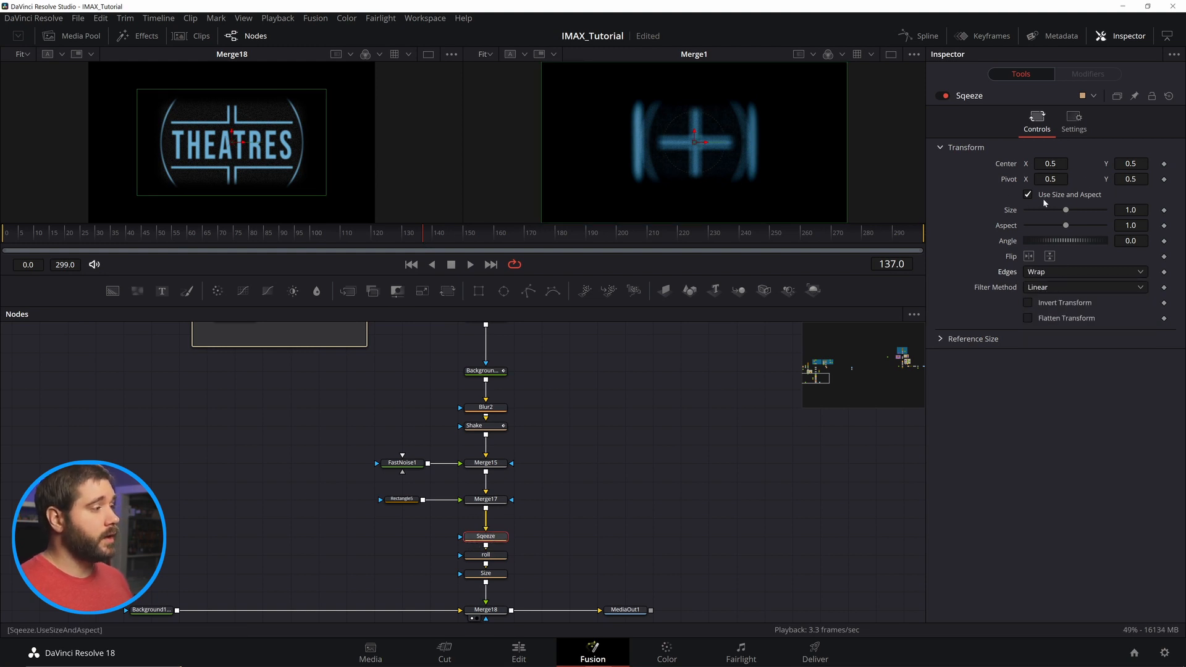
{"action": "left_click_drag", "start_coordinate": [1066, 210], "coordinate": [1048, 211]}
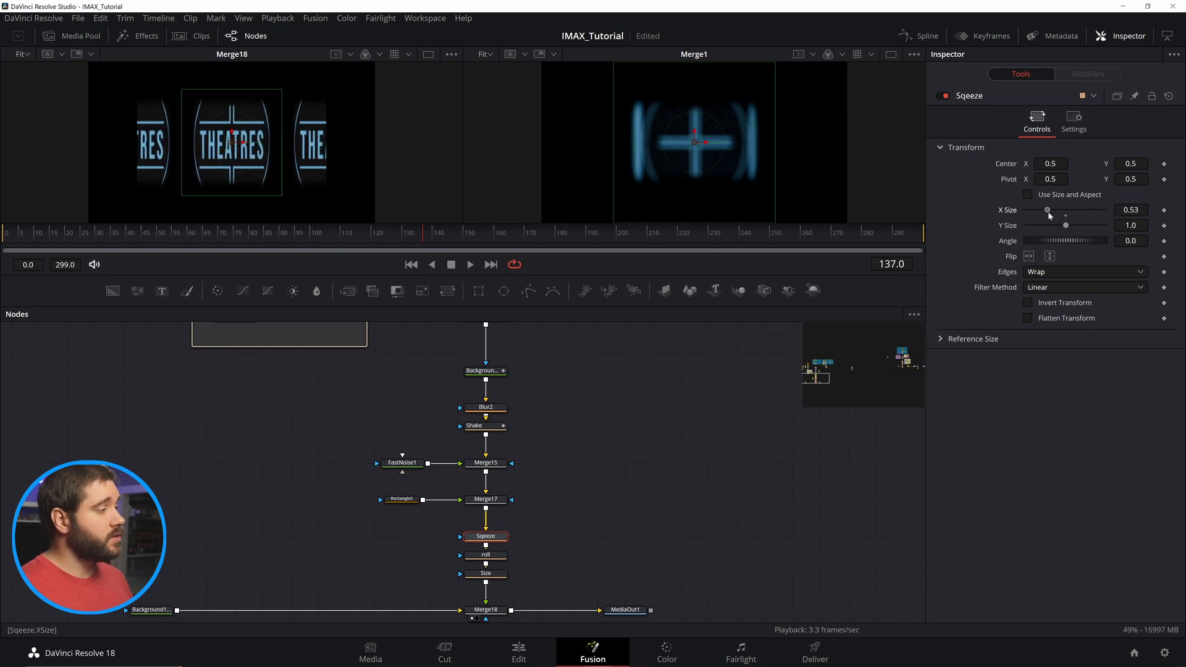
Add the expression sin(time/2)+.5 to the Sqeeze node's X Size
{"action": "right_click", "coordinate": [1004, 211]}
{"action": "left_click", "coordinate": [1039, 354]}
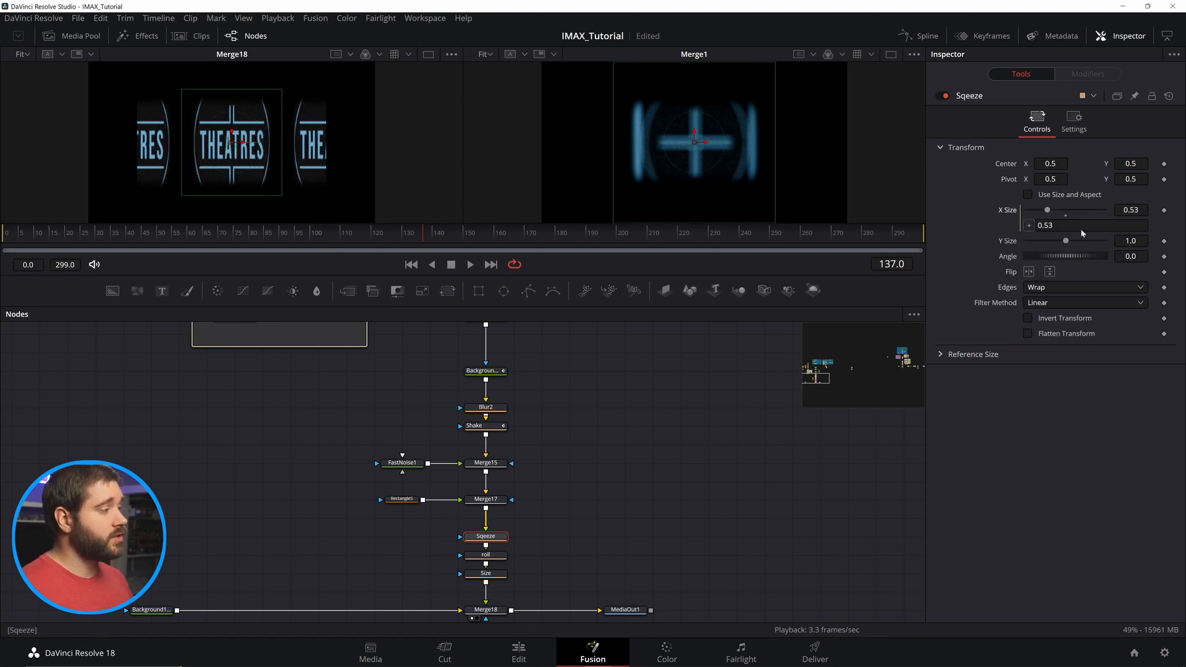
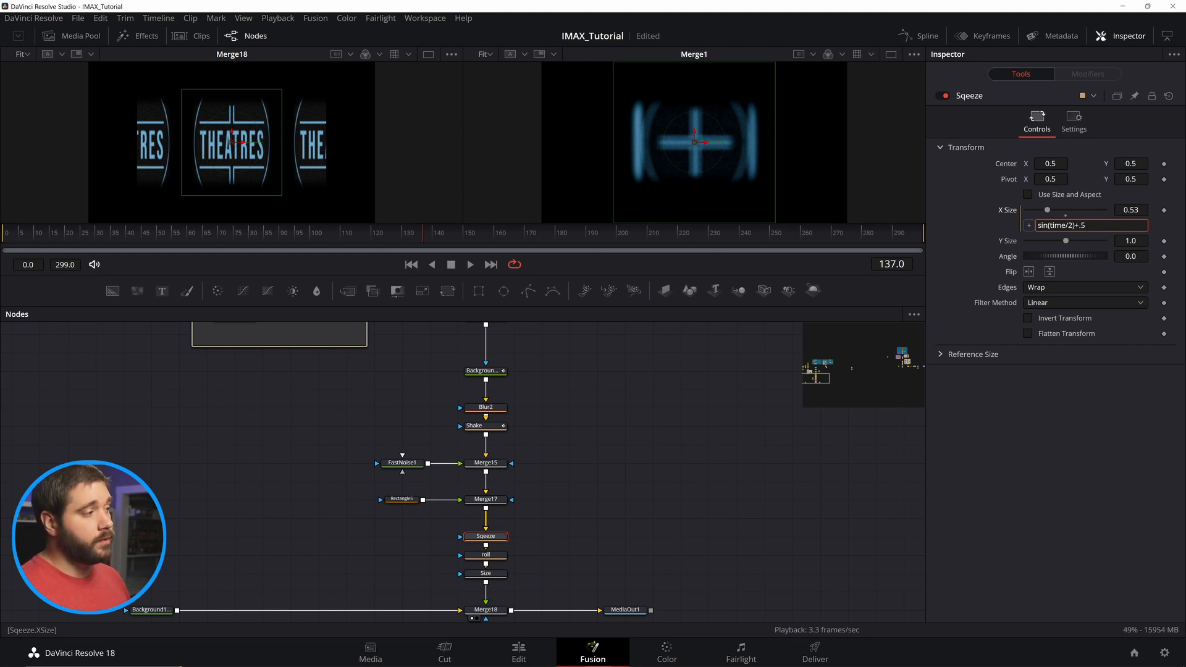
{"action": "key", "text": "Return"}
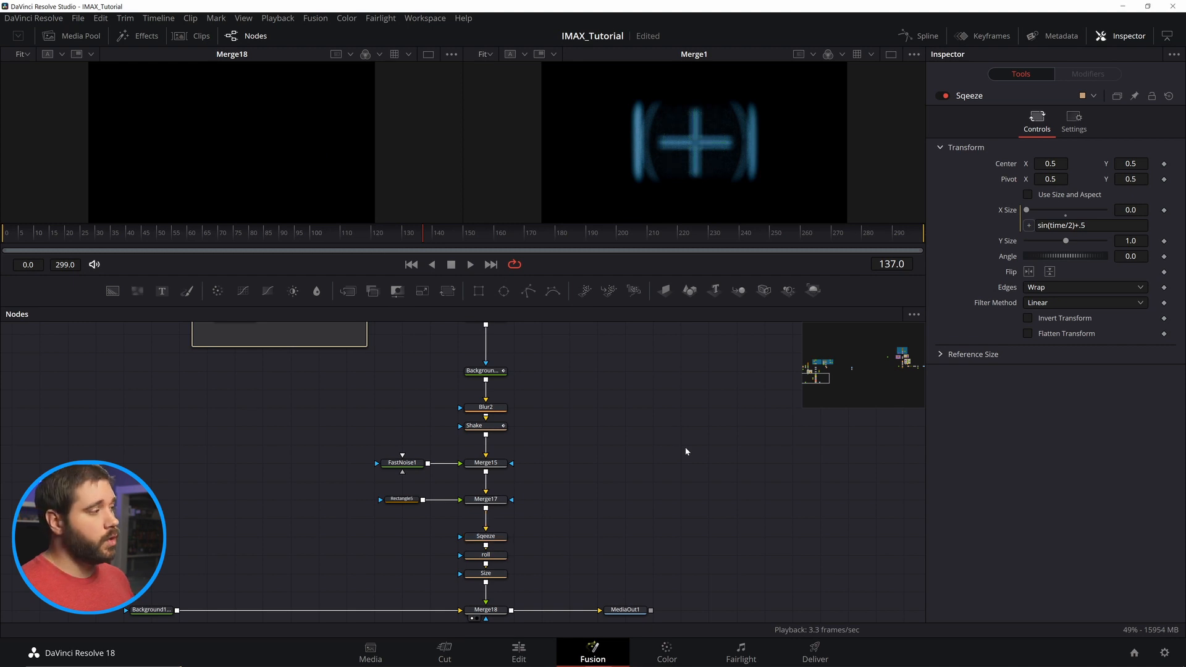
Try a divisor of 5 in the Sqeeze node's X Size expression, and settle on a divisor of 7
{"action": "left_click", "coordinate": [1073, 226]}
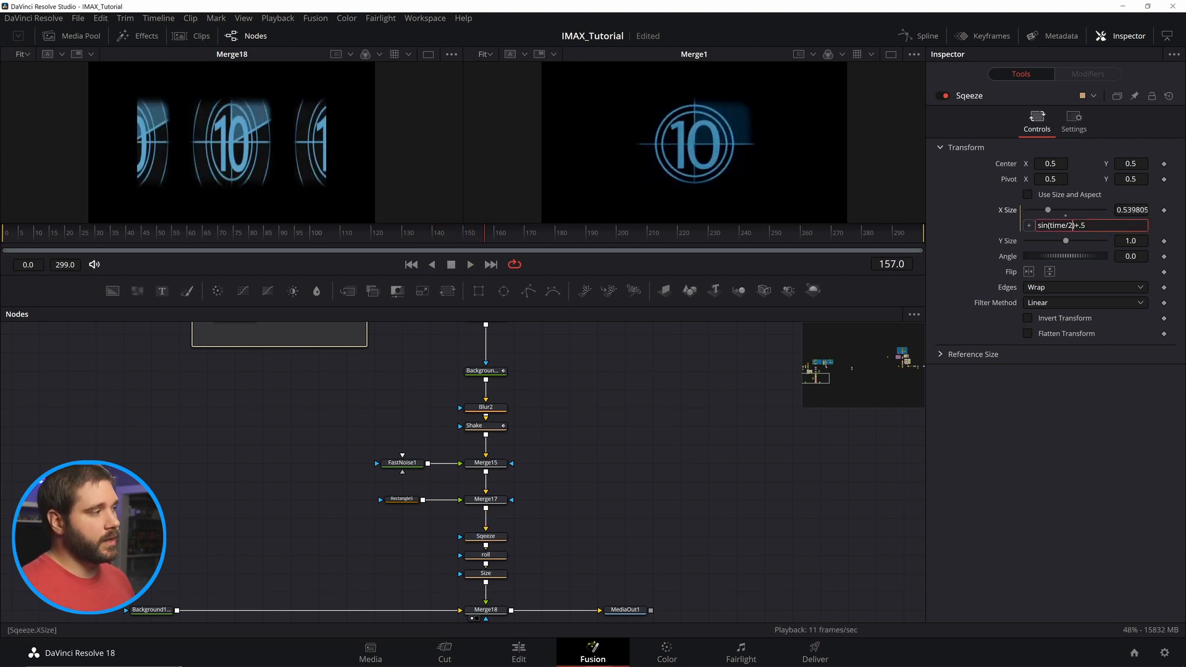
{"action": "type", "text": "5"}
{"action": "key", "text": "Return"}
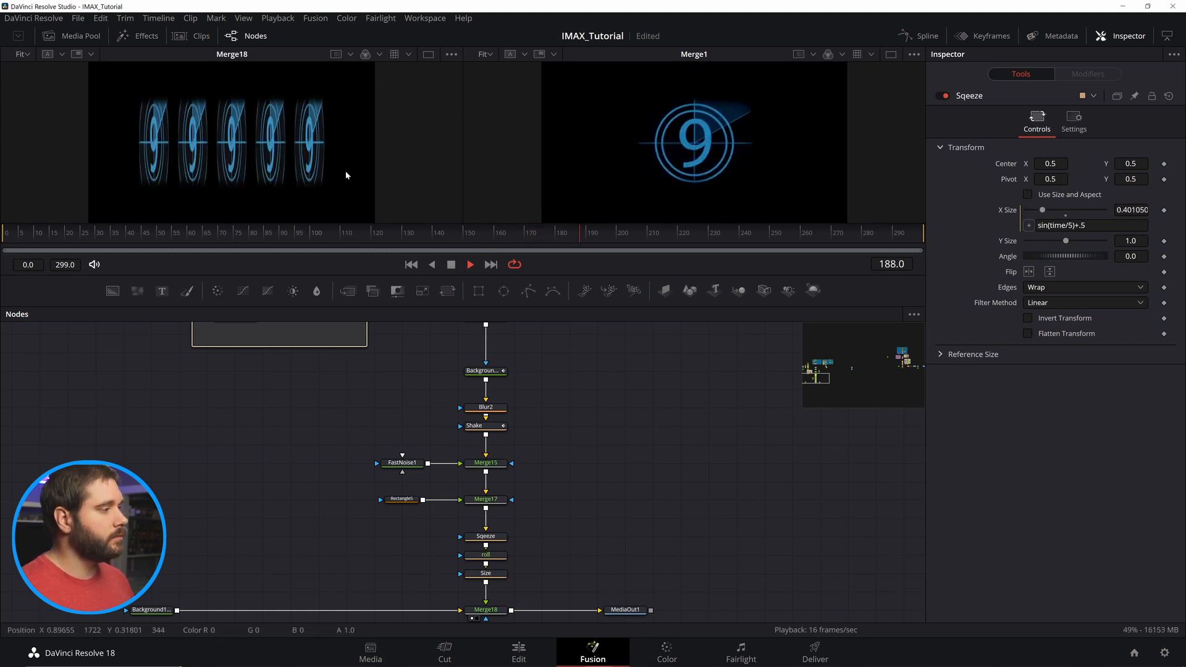
{"action": "left_click", "coordinate": [1091, 226]}
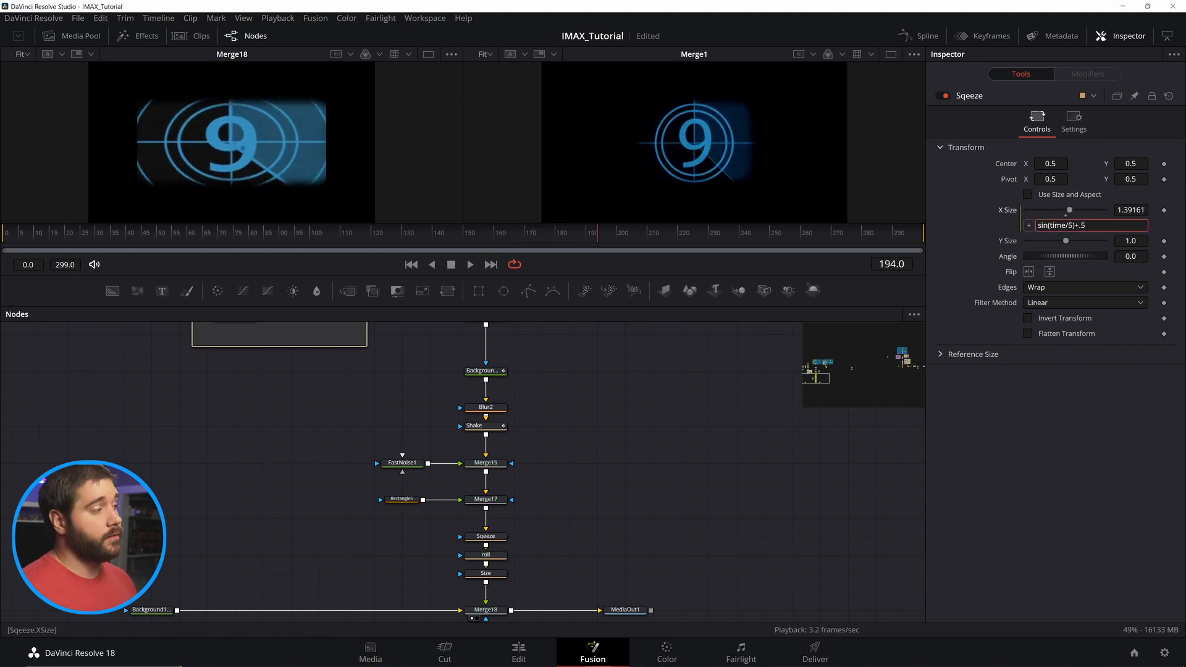
{"action": "type", "text": "7"}
{"action": "key", "text": "Return"}
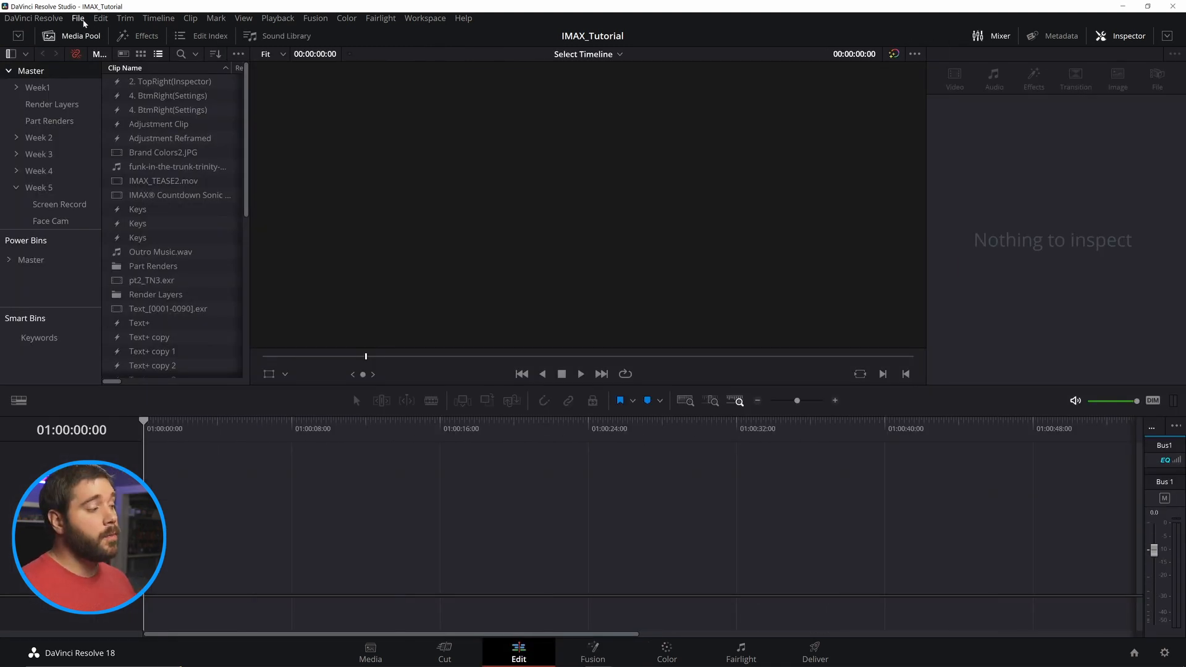
Create a timeline named Pt5 and place the 40-second Fusion composition clip at its start, with the playhead at the clip's end
{"action": "left_click", "coordinate": [78, 17]}
{"action": "left_click", "coordinate": [99, 68]}
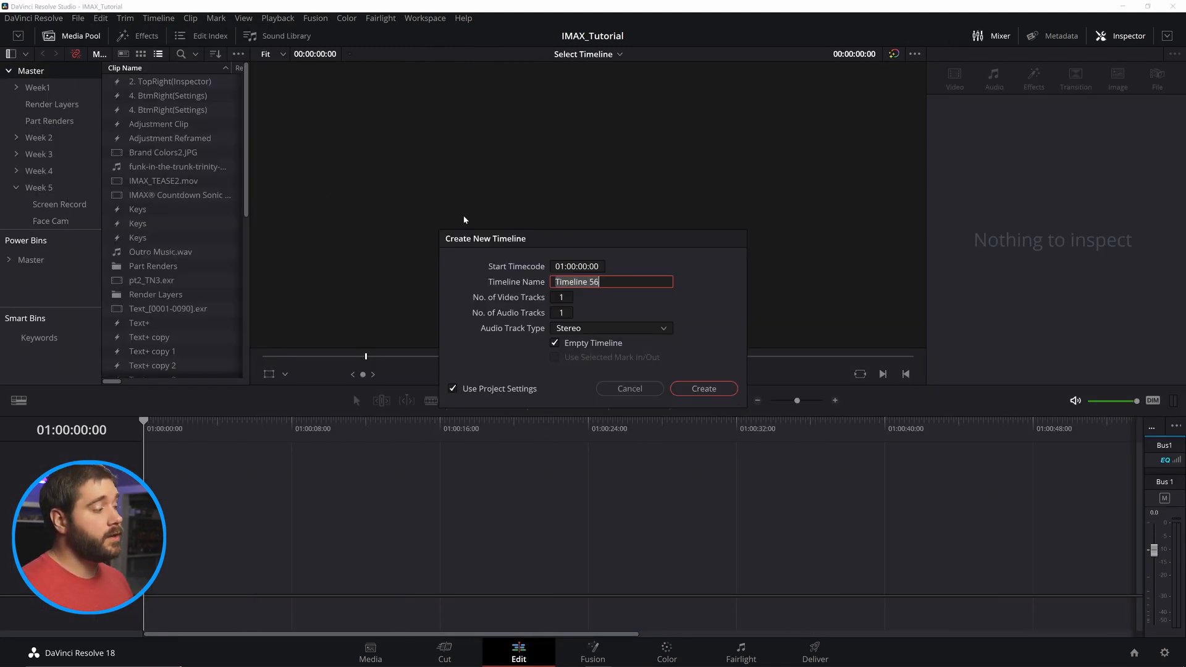
{"action": "key", "text": "Return"}
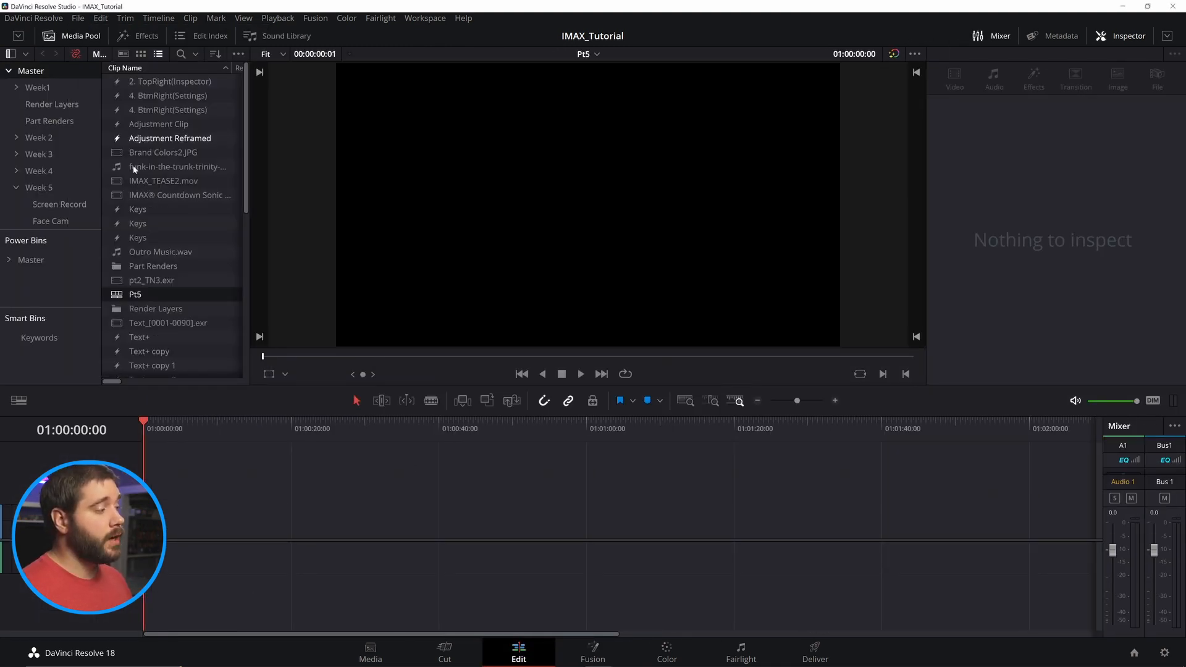
{"action": "left_click_drag", "start_coordinate": [164, 187], "coordinate": [211, 532]}
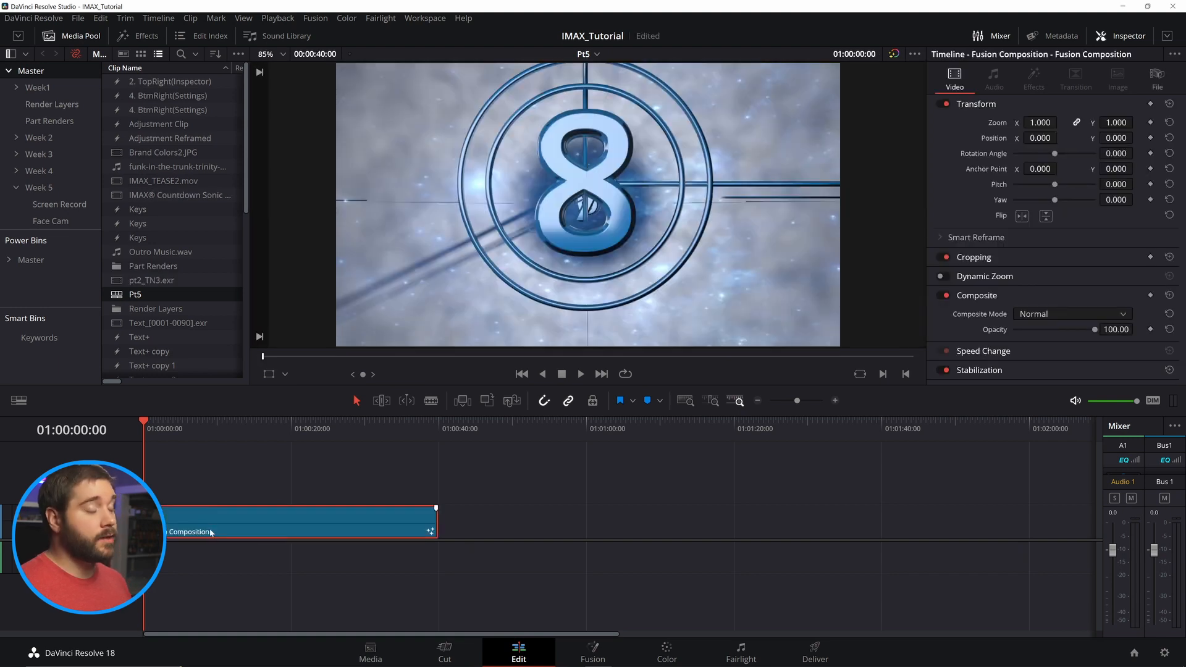
{"action": "left_click", "coordinate": [437, 433]}
{"action": "left_click", "coordinate": [477, 504]}
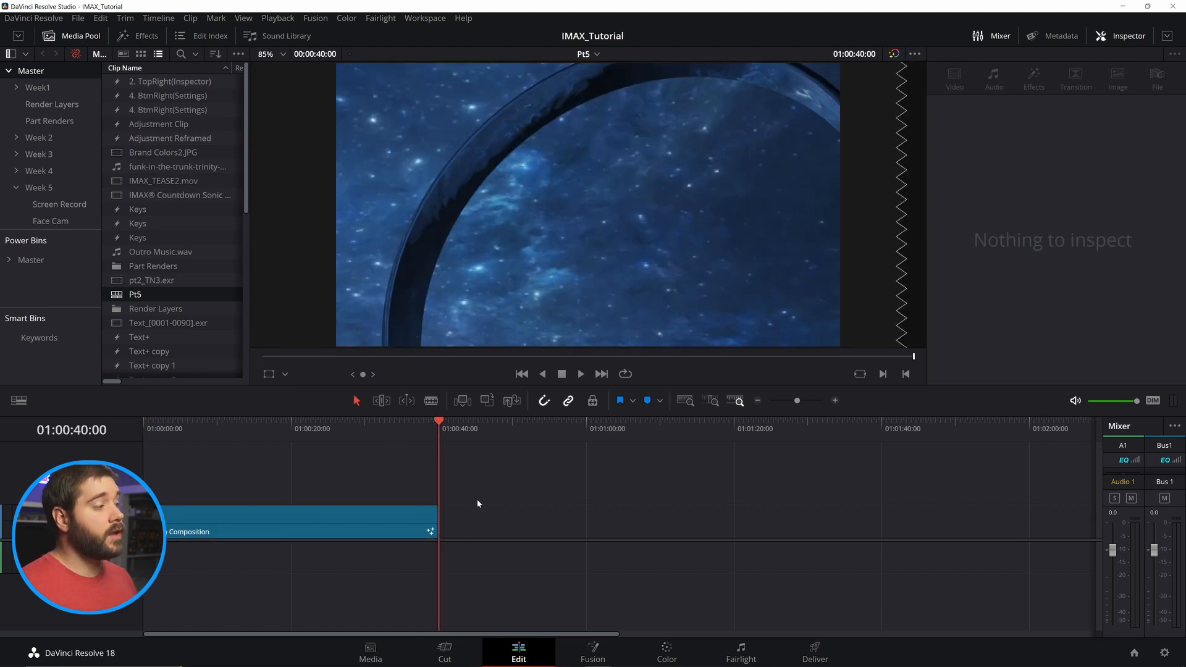
Add a new Fusion Composition clip to the timeline after the 40-second clip and open it on the Fusion page
{"action": "left_click", "coordinate": [146, 36]}
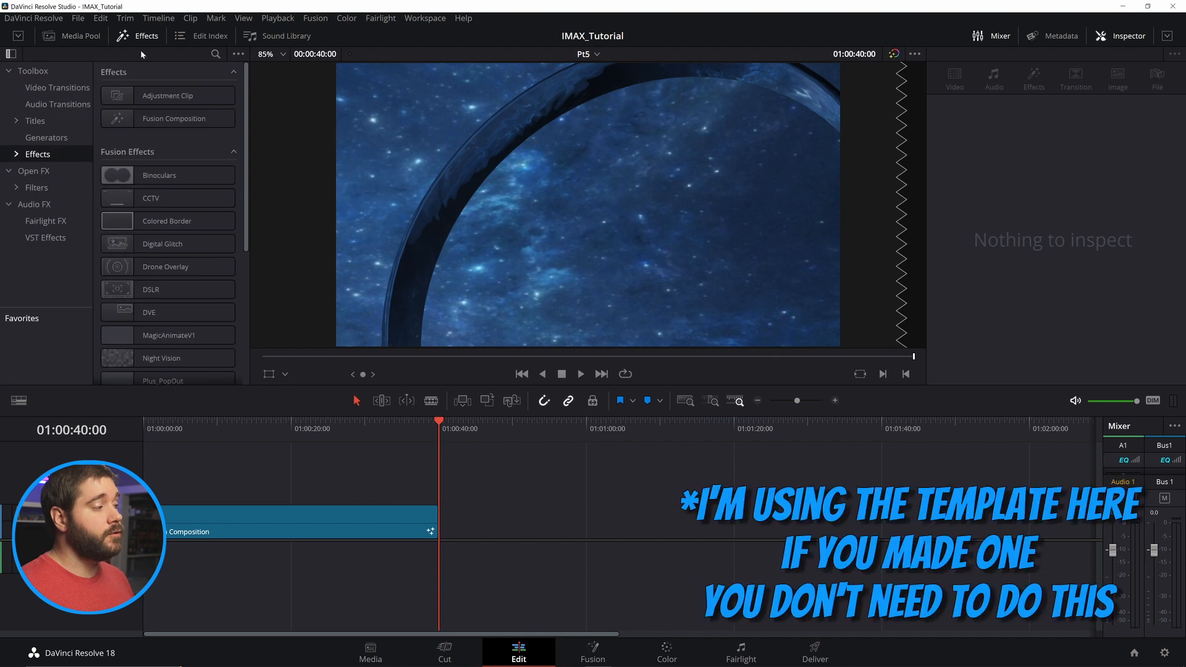
{"action": "left_click_drag", "start_coordinate": [133, 119], "coordinate": [550, 519]}
{"action": "left_click_drag", "start_coordinate": [549, 434], "coordinate": [629, 427]}
{"action": "left_click", "coordinate": [590, 656]}
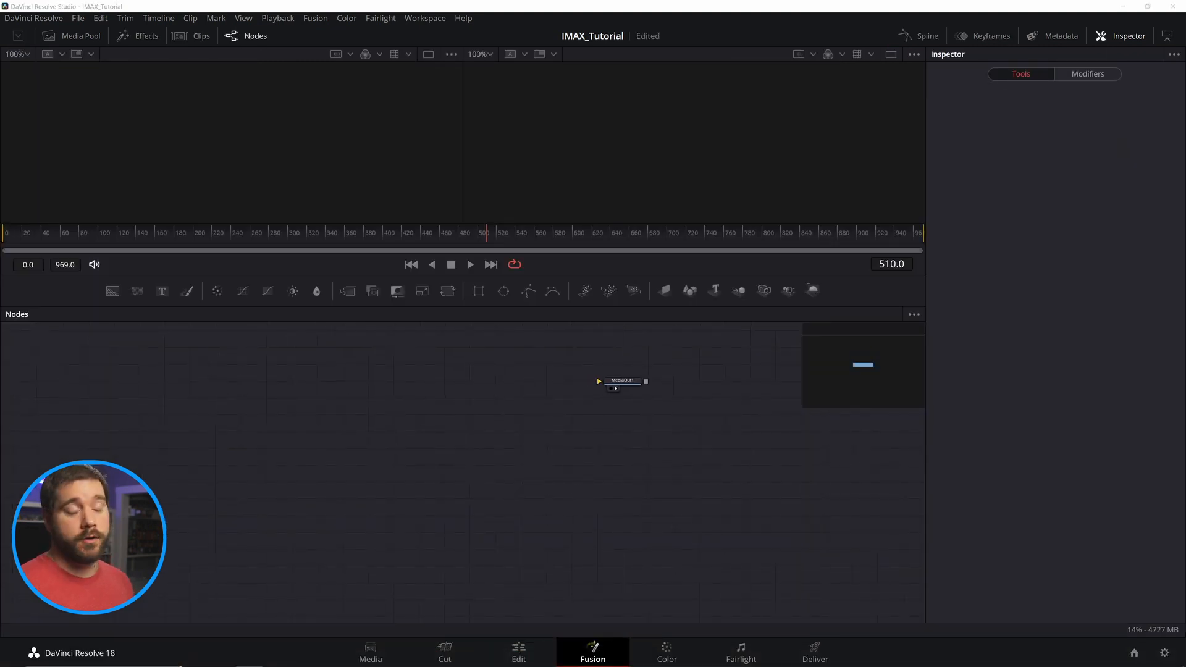
{"action": "left_click_drag", "start_coordinate": [454, 427], "coordinate": [353, 413]}
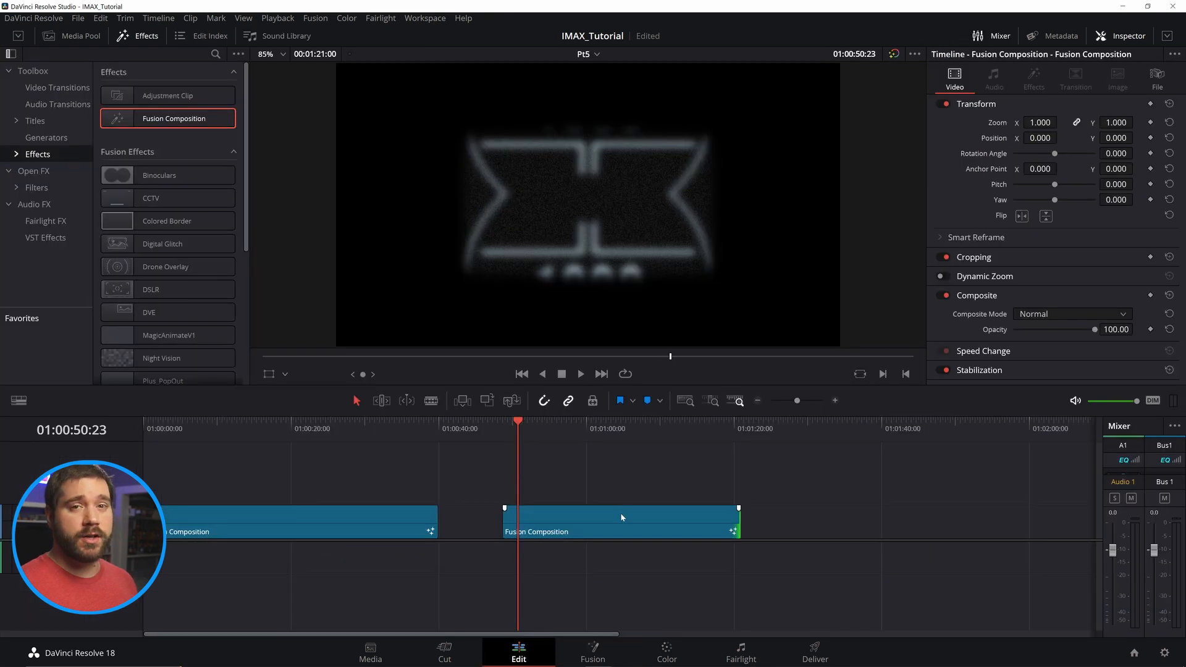
Change the duration of the second Fusion Composition clip to 299 frames
{"action": "right_click", "coordinate": [621, 512]}
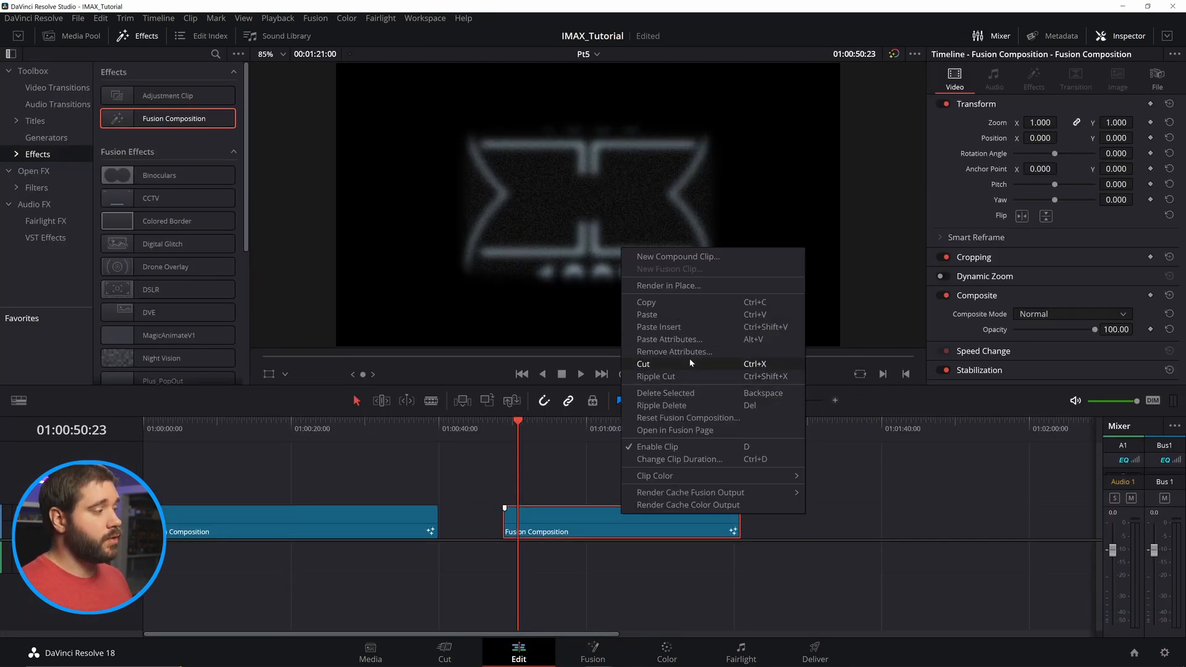
{"action": "left_click", "coordinate": [695, 459]}
{"action": "left_click", "coordinate": [655, 408]}
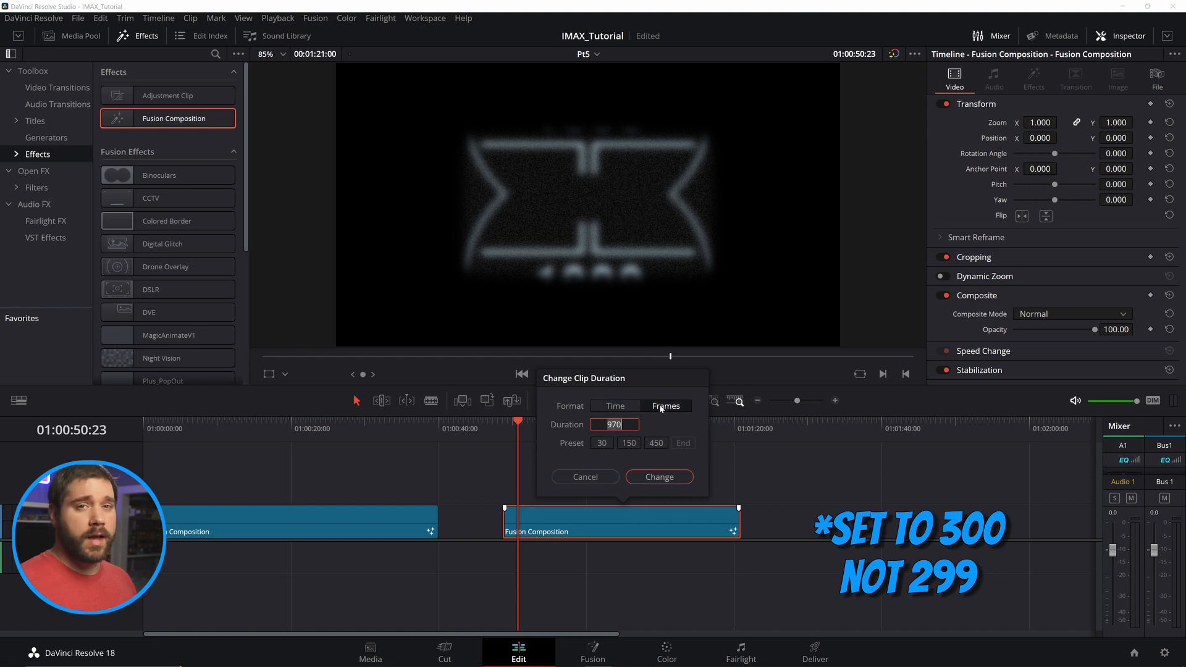
{"action": "key", "text": "Return"}
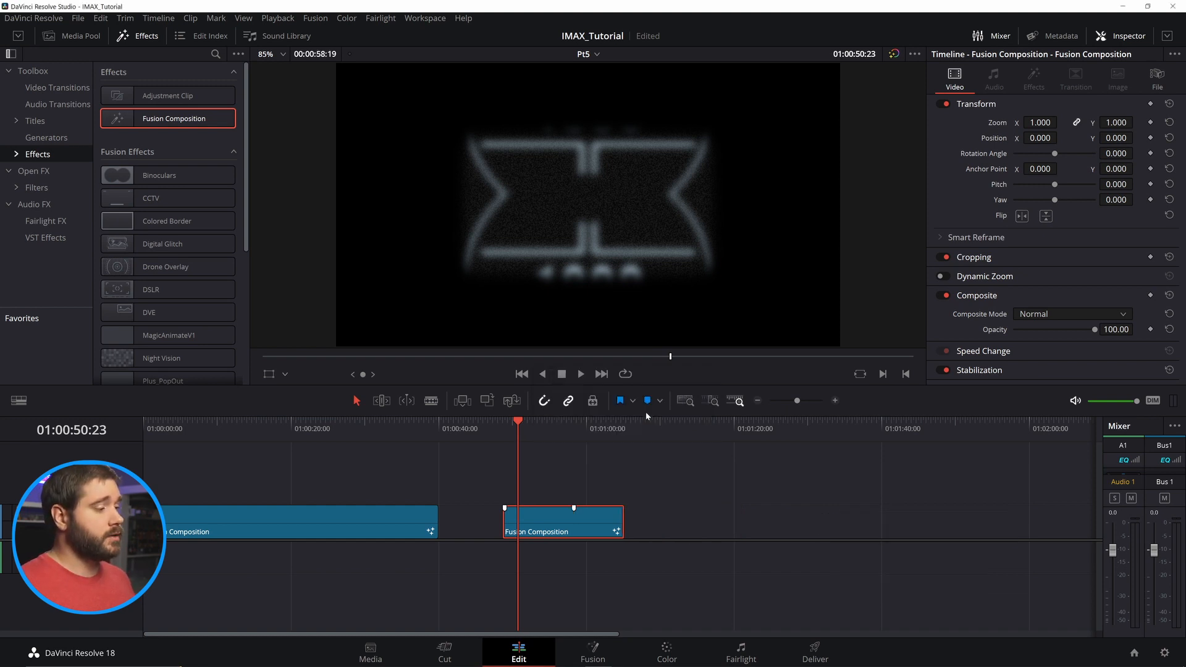
Add another Fusion Composition clip after the second one, place the playhead on it, and open it in Fusion
{"action": "left_click_drag", "start_coordinate": [179, 121], "coordinate": [625, 524]}
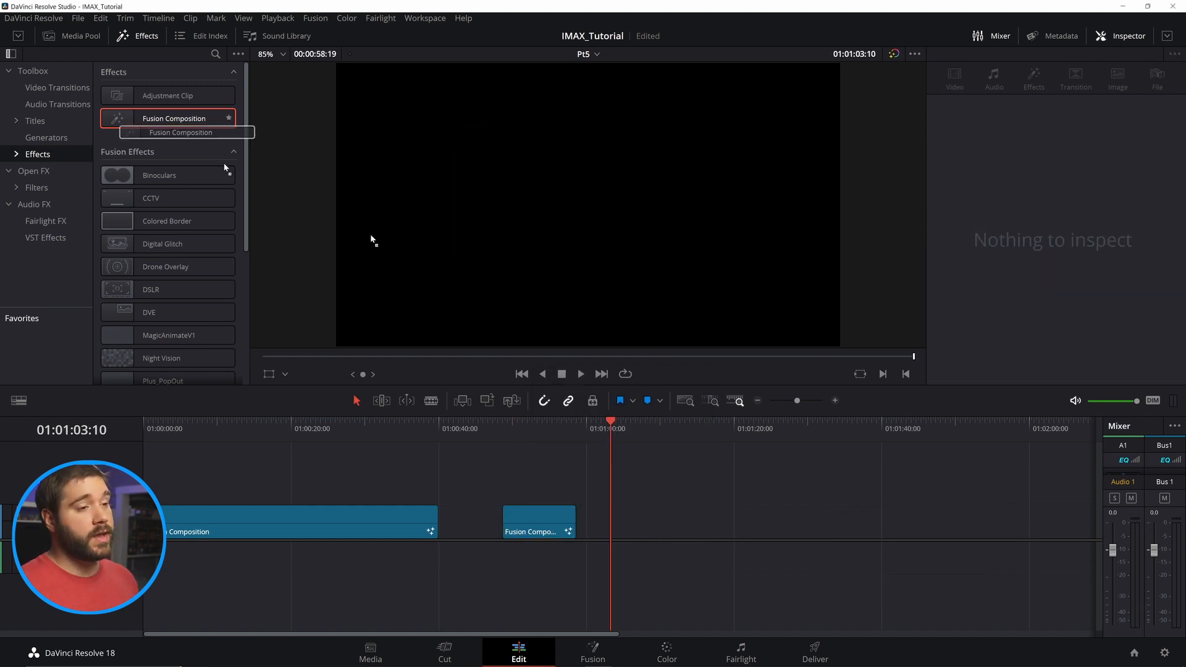
{"action": "left_click", "coordinate": [646, 433]}
{"action": "left_click", "coordinate": [592, 652]}
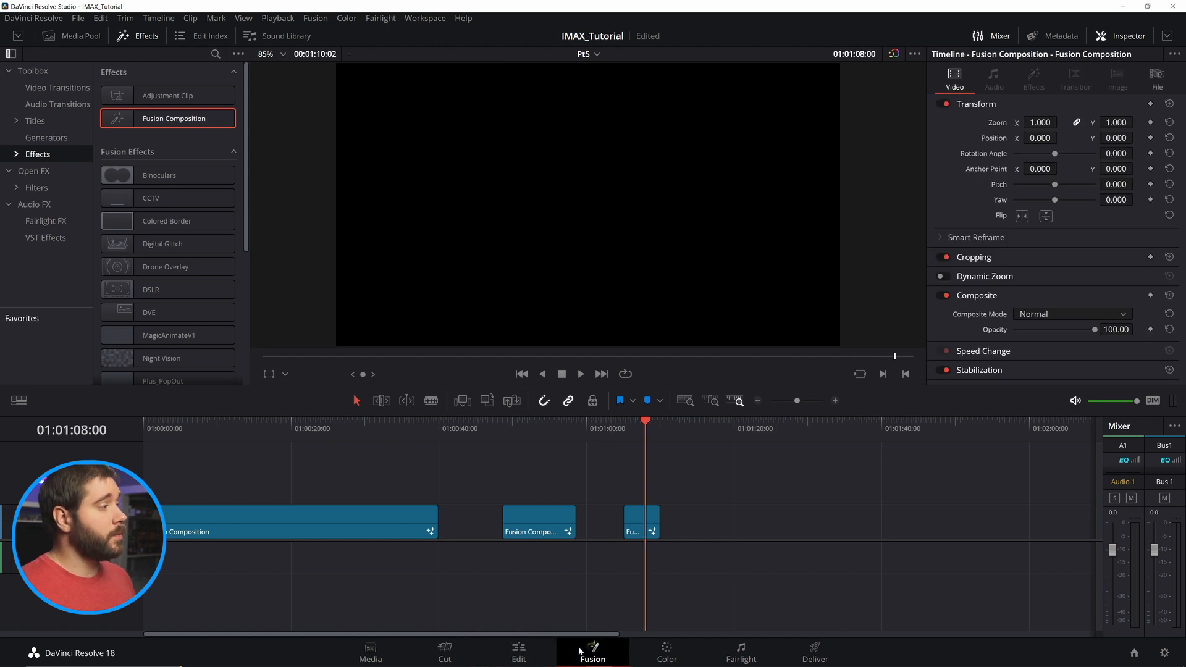
Import the composition file IMAX_Intro_Combined.comp from Downloads into the new Fusion clip
{"action": "left_click", "coordinate": [78, 19]}
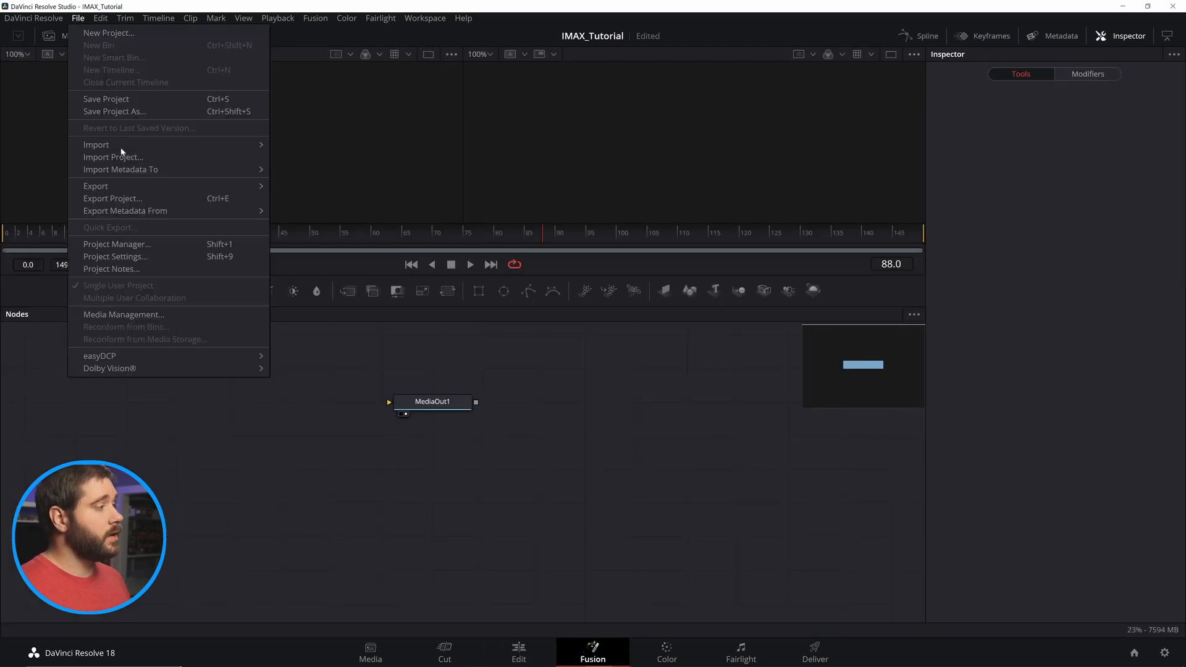
{"action": "mouse_move", "coordinate": [128, 148]}
{"action": "left_click", "coordinate": [334, 194]}
{"action": "left_click", "coordinate": [173, 106]}
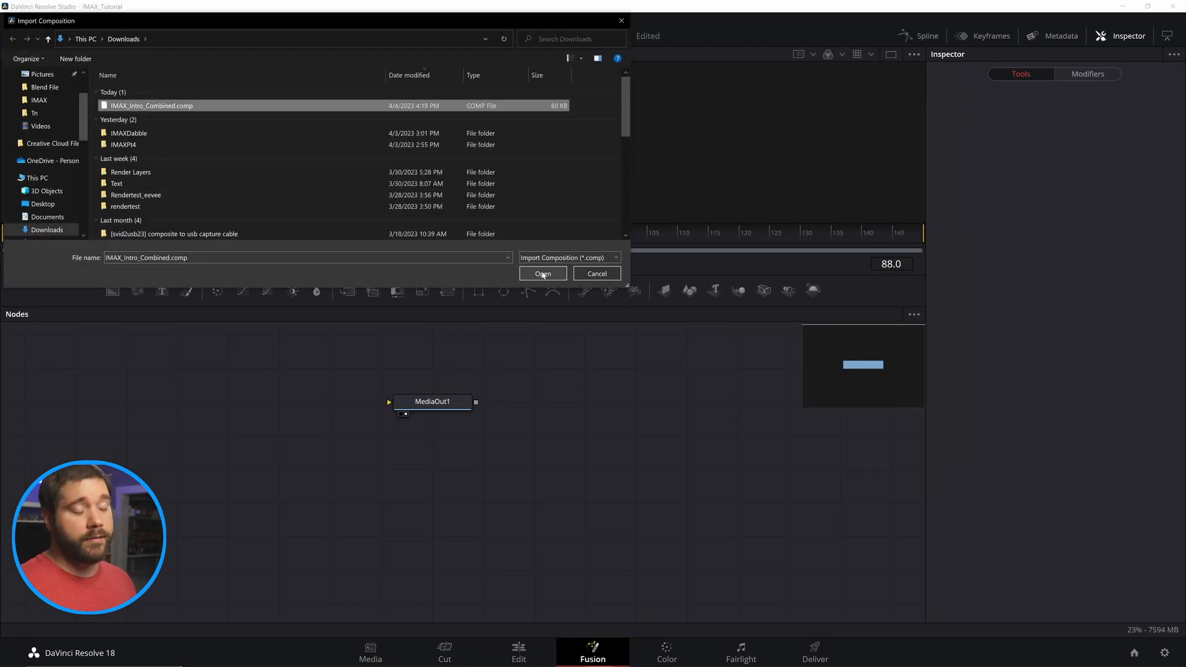
{"action": "left_click", "coordinate": [542, 270]}
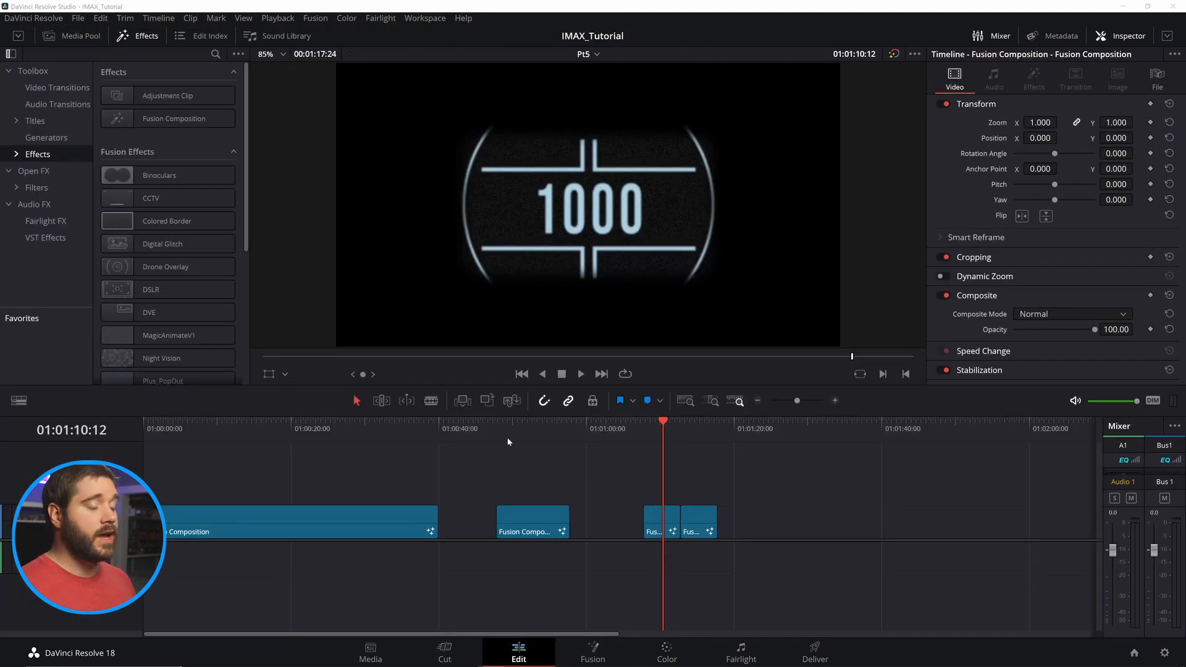
Play the second Fusion clip and scrub through the two short clips after it to compare their countdown sections
{"action": "left_click", "coordinate": [497, 427]}
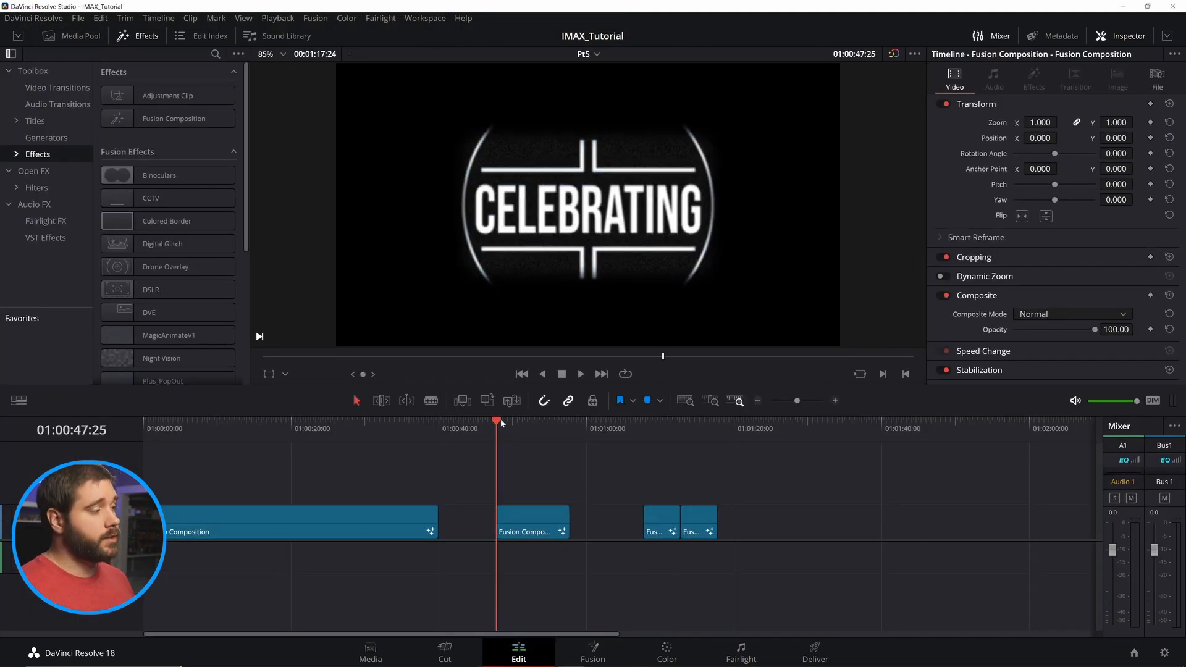
{"action": "key", "text": "space"}
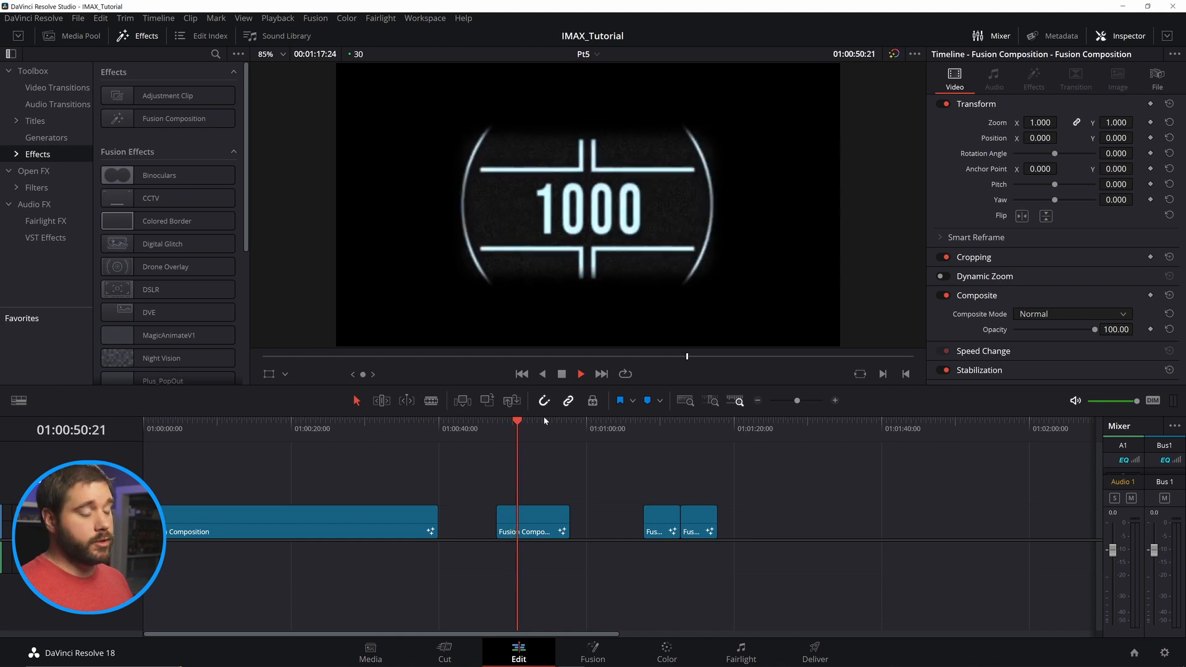
{"action": "left_click", "coordinate": [643, 421]}
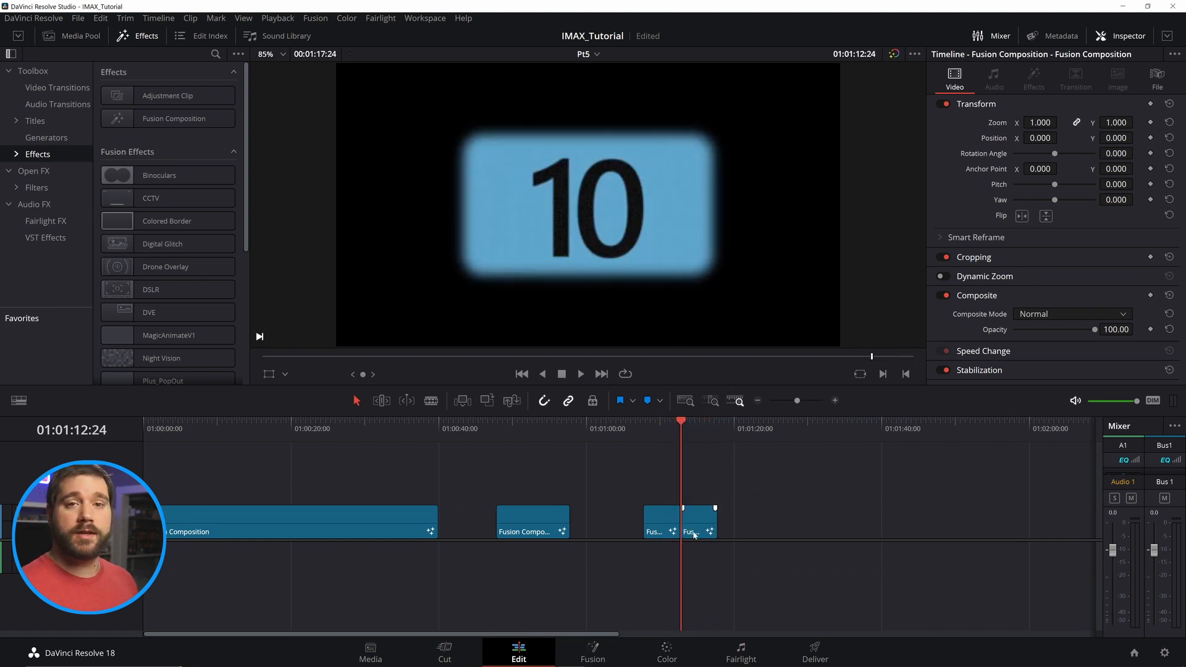
{"action": "left_click_drag", "start_coordinate": [694, 535], "coordinate": [726, 535]}
{"action": "left_click_drag", "start_coordinate": [680, 428], "coordinate": [707, 436]}
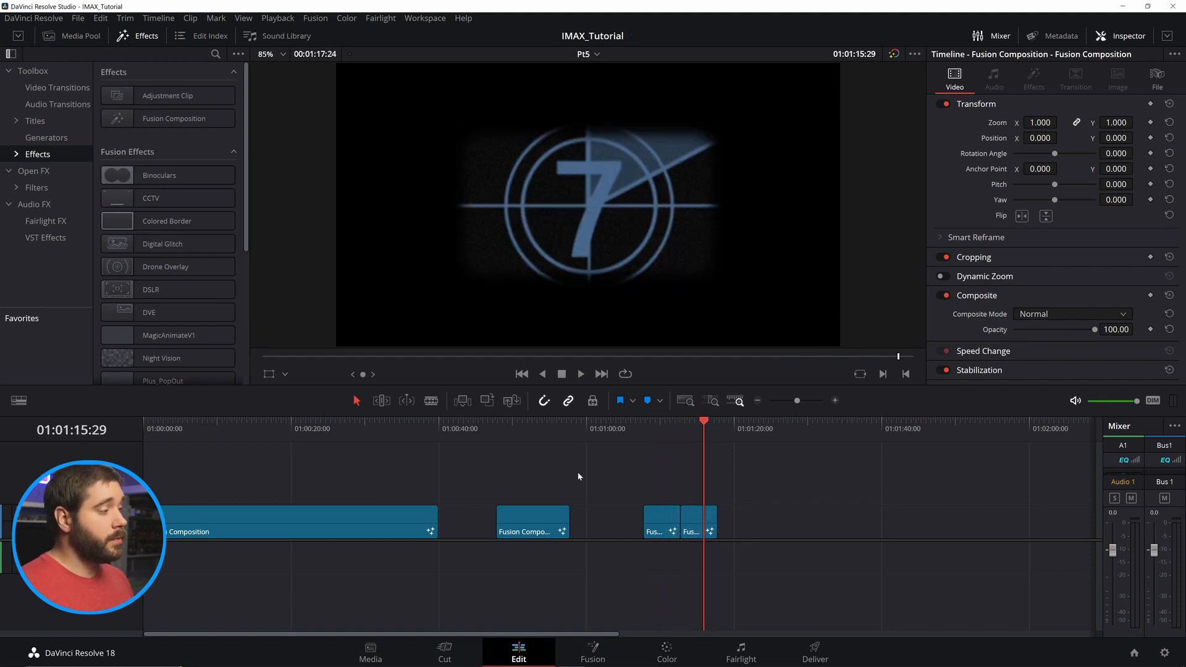
Move the 40-second composition toward the end of the timeline and bring the 299-frame composition to the start
{"action": "left_click", "coordinate": [256, 428]}
{"action": "key", "text": "Home"}
{"action": "left_click_drag", "start_coordinate": [291, 513], "coordinate": [903, 512]}
{"action": "left_click_drag", "start_coordinate": [531, 522], "coordinate": [179, 487]}
Move the 40-second composition back and onto track V2, keeping the 299-frame clip below it at the start of V1
{"action": "left_click_drag", "start_coordinate": [828, 535], "coordinate": [336, 531]}
{"action": "left_click_drag", "start_coordinate": [187, 487], "coordinate": [187, 520]}
{"action": "left_click_drag", "start_coordinate": [310, 530], "coordinate": [307, 476]}
Step frame by frame around 01:00:07:01 to check the switch to the 8, and shift the V2 composition to start at about 01:00:07:28
{"action": "left_click", "coordinate": [210, 430]}
{"action": "key", "text": "Left"}
{"action": "left_click", "coordinate": [196, 429]}
{"action": "key", "text": "Right"}
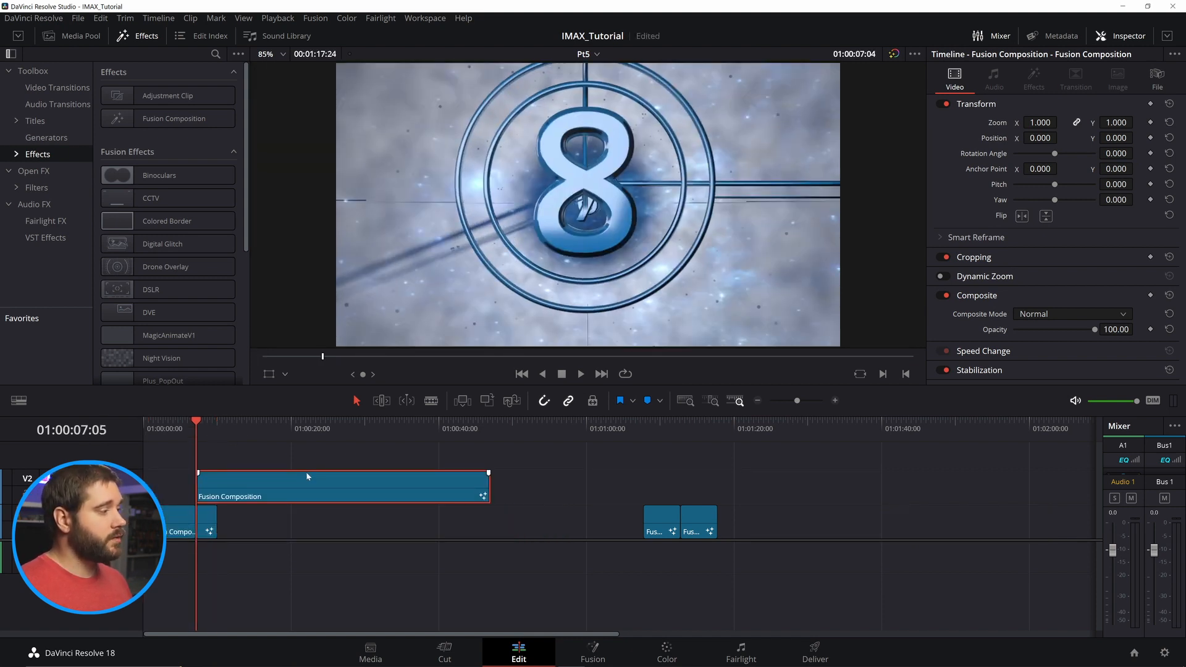
{"action": "key", "text": "Left"}
{"action": "key", "text": "Left"}
{"action": "key", "text": "Right"}
{"action": "key", "text": "Right"}
{"action": "key", "text": "Left"}
{"action": "key", "text": "Left"}
{"action": "key", "text": "Left"}
{"action": "key", "text": "Left"}
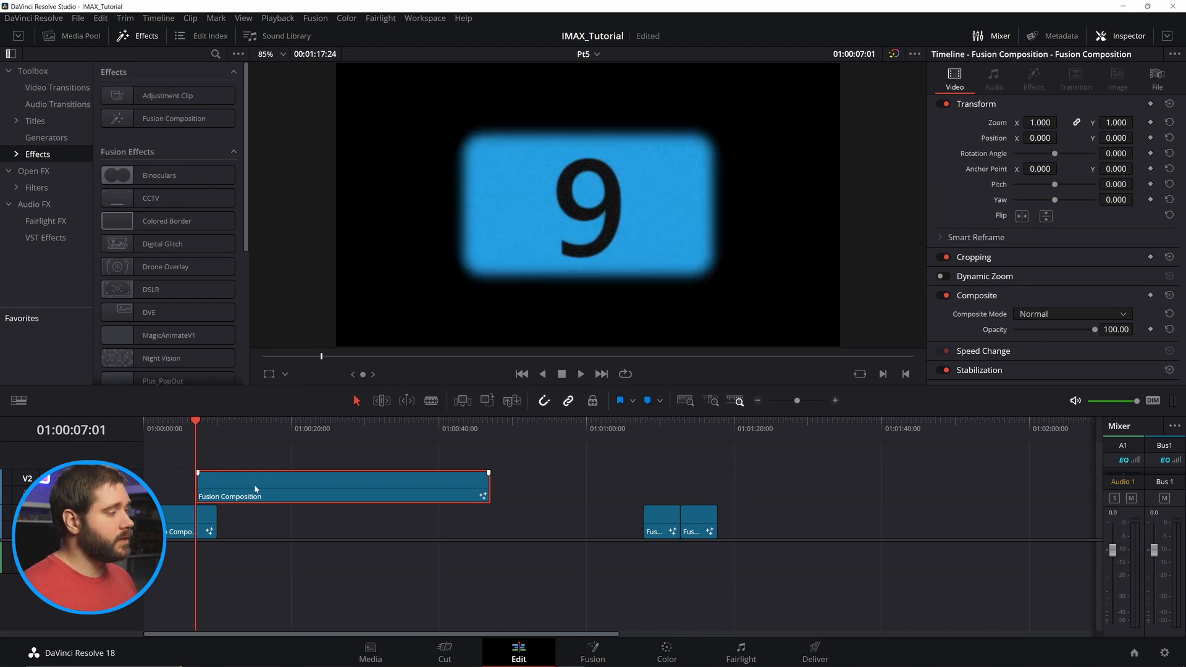
{"action": "key", "text": "Right"}
{"action": "key", "text": "Right"}
{"action": "left_click_drag", "start_coordinate": [256, 489], "coordinate": [267, 485]}
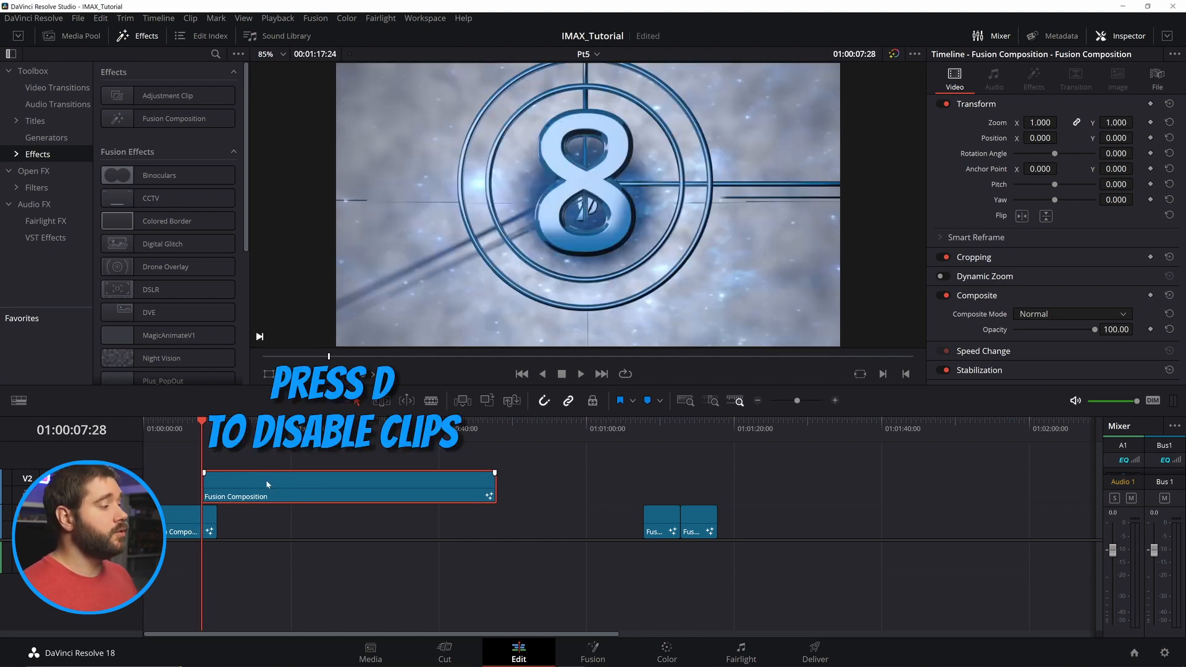
Disable and re-enable the V2 composition to compare its 8 with the flat countdown clip beneath around 01:00:07:27
{"action": "key", "text": "d"}
{"action": "key", "text": "d"}
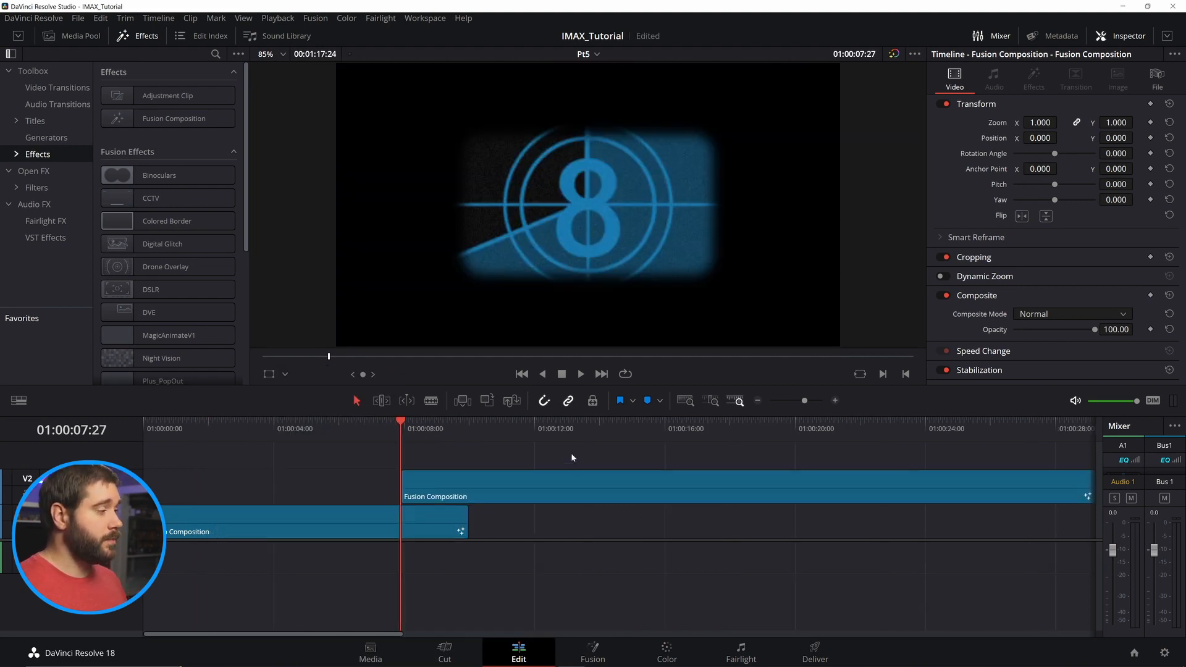
{"action": "left_click", "coordinate": [587, 488]}
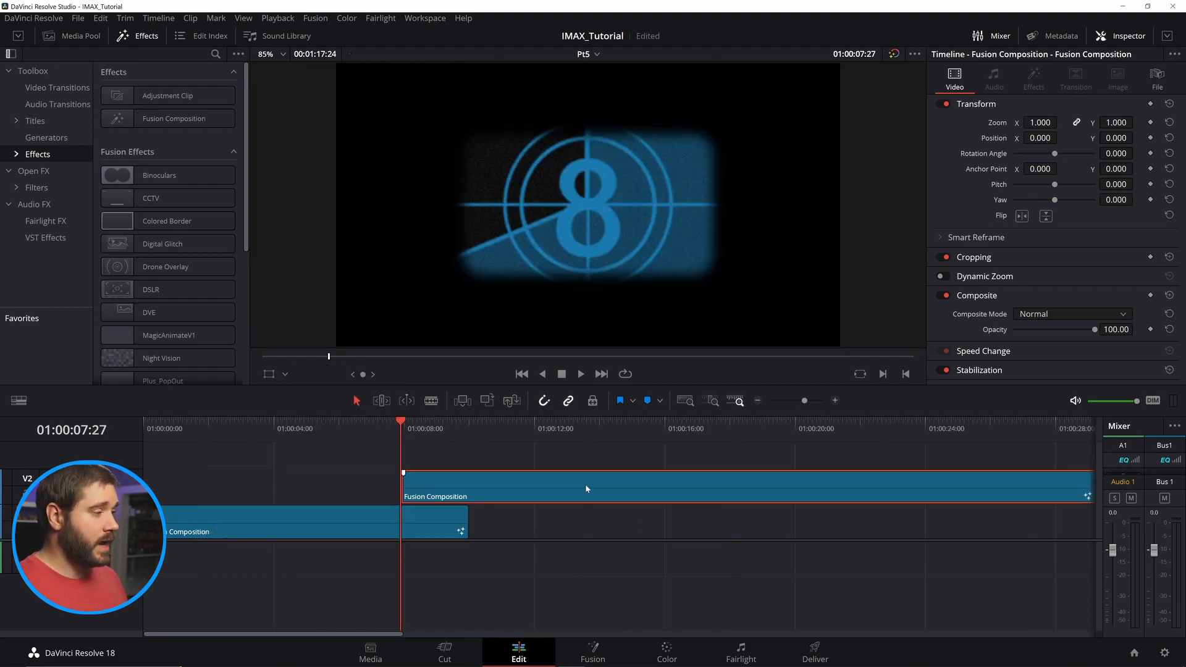
{"action": "right_click", "coordinate": [584, 484]}
{"action": "key", "text": "Escape"}
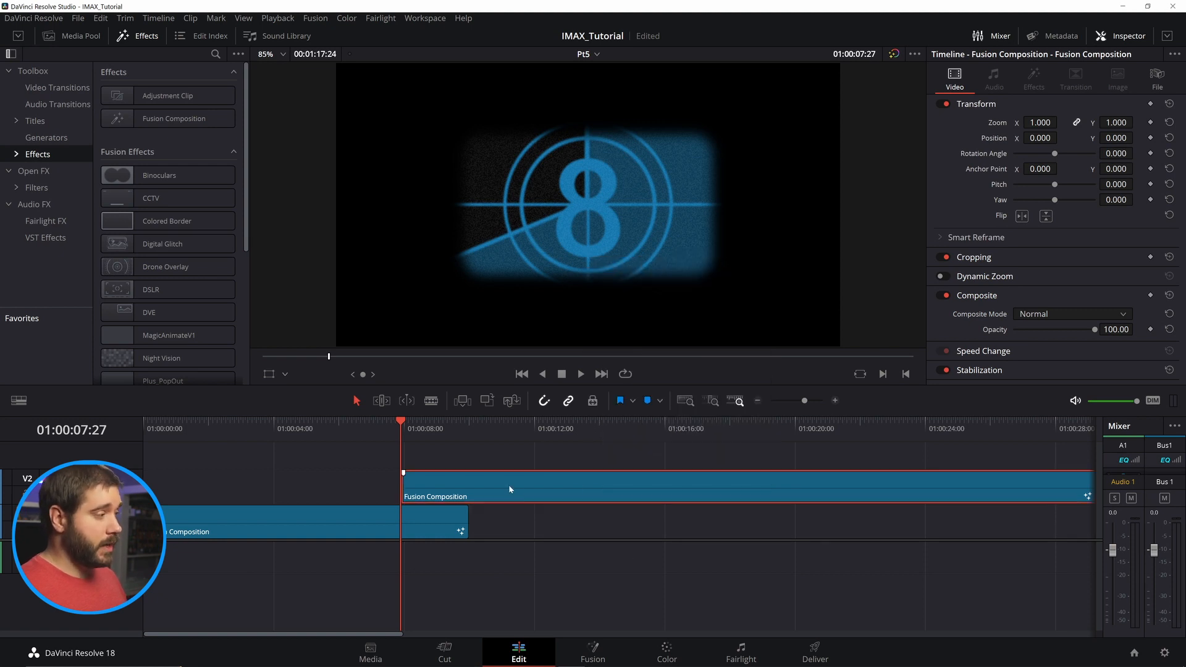
Place duplicates of the 40-second and 299-frame compositions on higher tracks, keeping their original start times
{"action": "left_click_drag", "start_coordinate": [509, 487], "coordinate": [518, 459]}
{"action": "left_click_drag", "start_coordinate": [657, 530], "coordinate": [628, 455]}
{"action": "left_click_drag", "start_coordinate": [638, 487], "coordinate": [634, 472]}
{"action": "scroll", "coordinate": [561, 502], "scroll_direction": "down", "scroll_amount": 3}
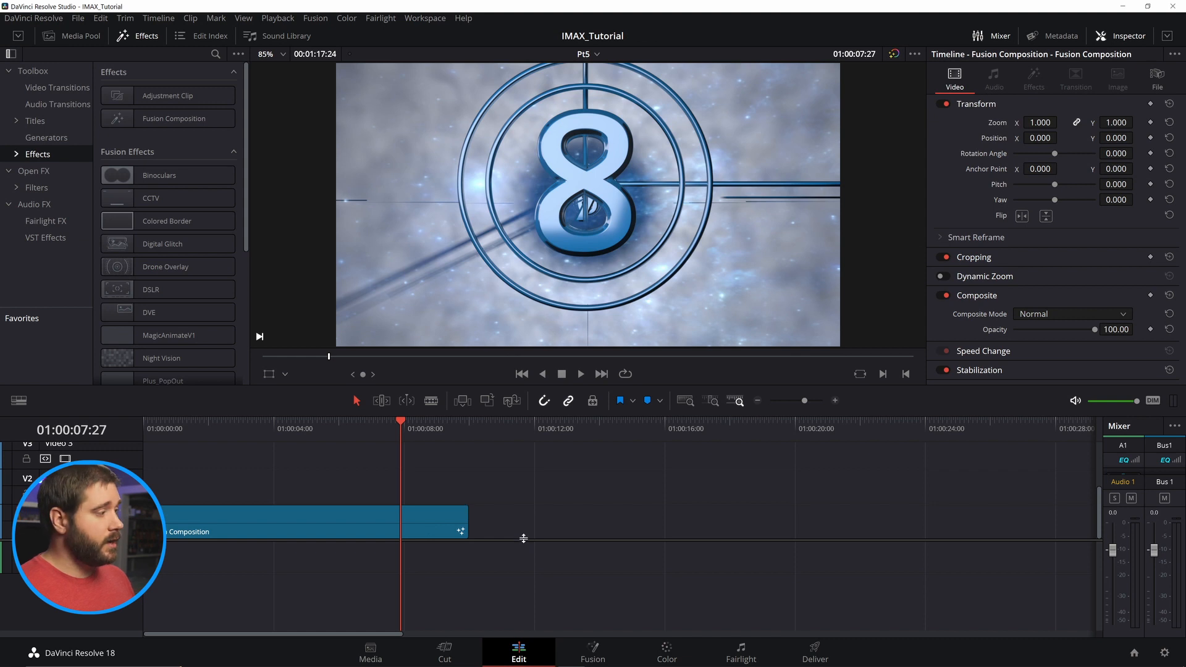
{"action": "scroll", "coordinate": [523, 538], "scroll_direction": "up", "scroll_amount": 2}
{"action": "left_click_drag", "start_coordinate": [439, 588], "coordinate": [380, 451]}
{"action": "left_click", "coordinate": [495, 490]}
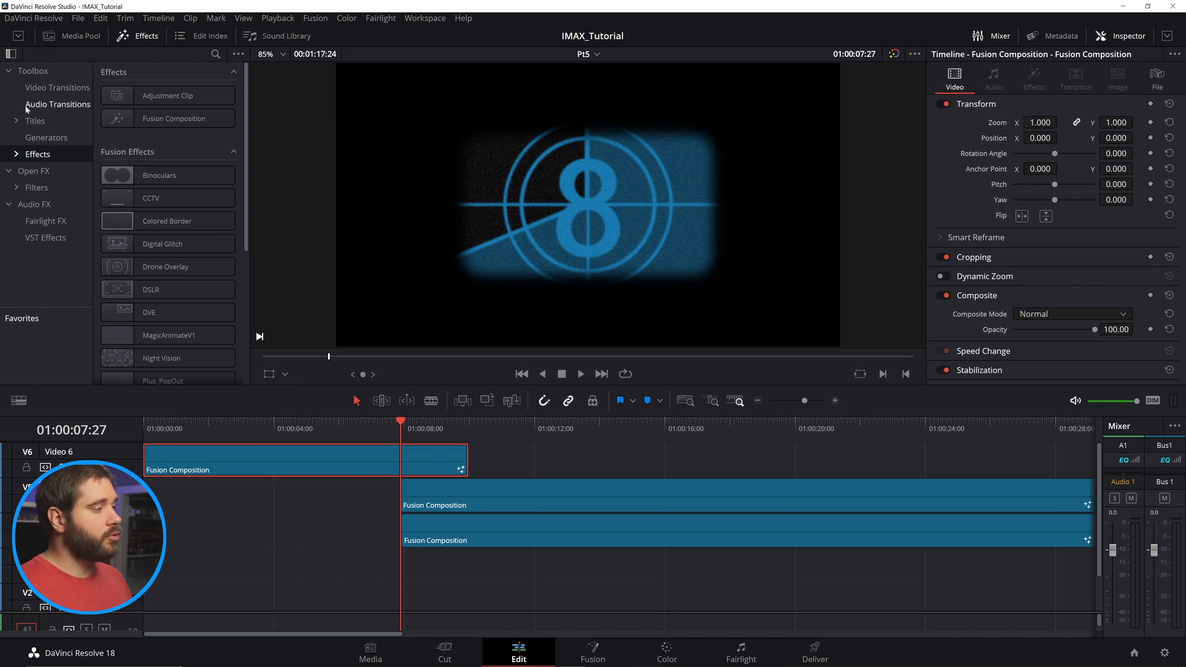
Add a bin named "Compund Clips" inside the Week 5 bin of the media pool
{"action": "left_click", "coordinate": [76, 36]}
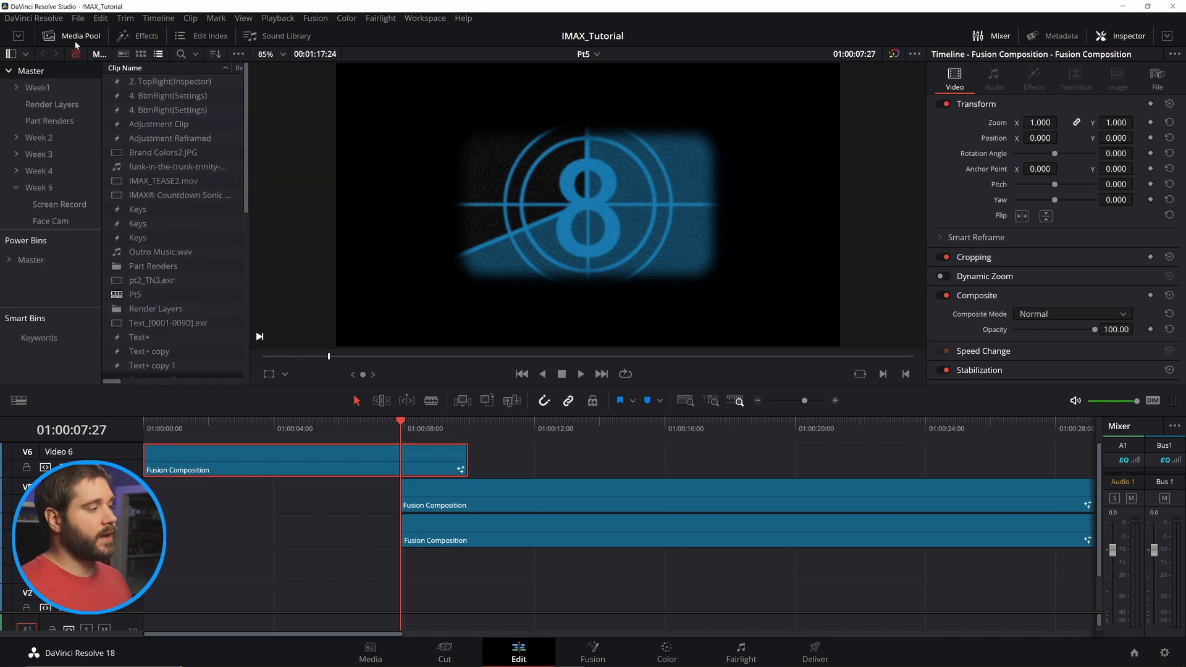
{"action": "right_click", "coordinate": [35, 194]}
{"action": "left_click", "coordinate": [81, 240]}
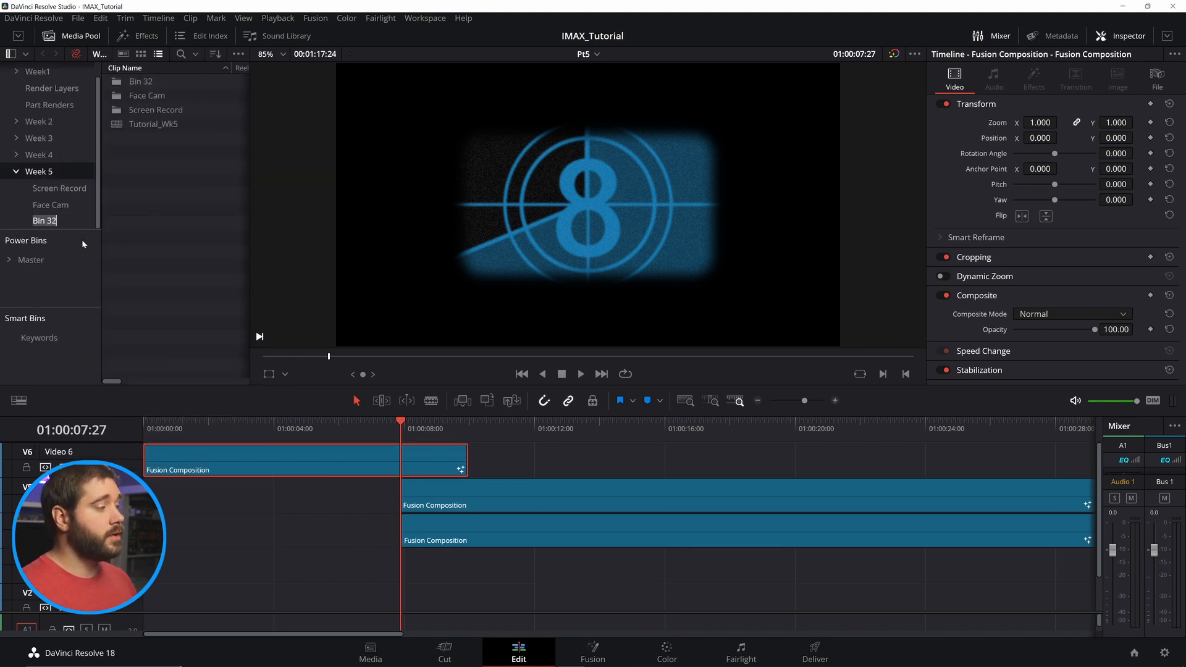
{"action": "type", "text": "Compund Cli..."}
{"action": "key", "text": "Return"}
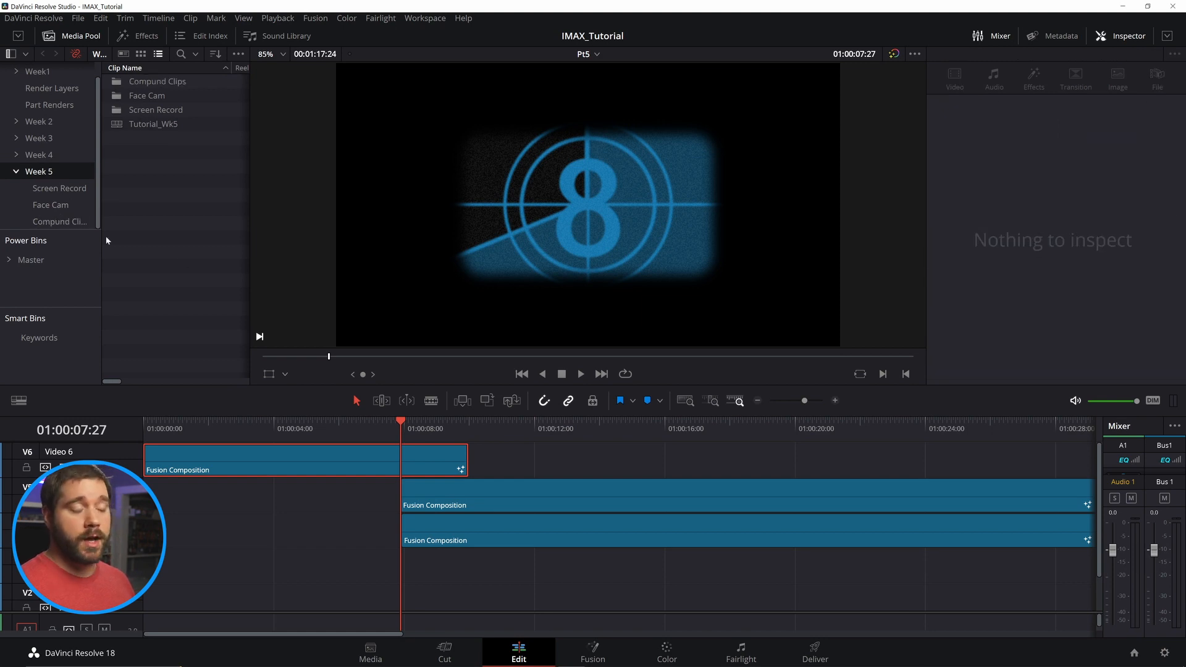
Convert the duplicated compositions into compound clips with their default names, stored in the Compund Clips bin
{"action": "left_click", "coordinate": [60, 221]}
{"action": "right_click", "coordinate": [373, 458]}
{"action": "left_click", "coordinate": [483, 237]}
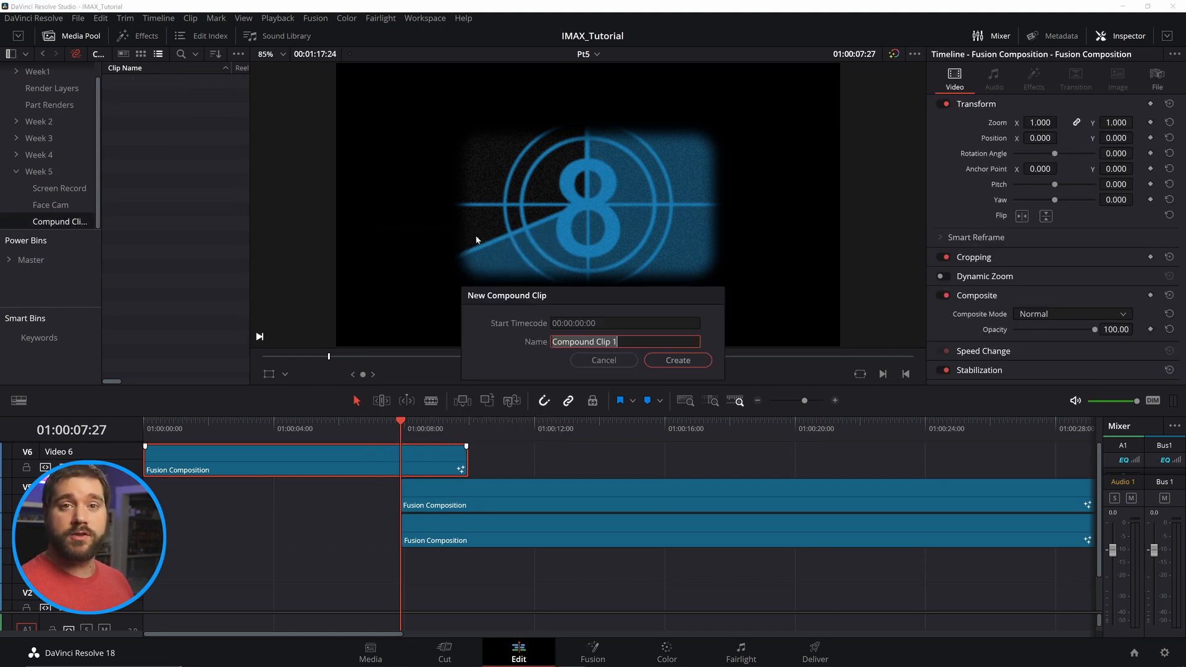
{"action": "left_click", "coordinate": [679, 360]}
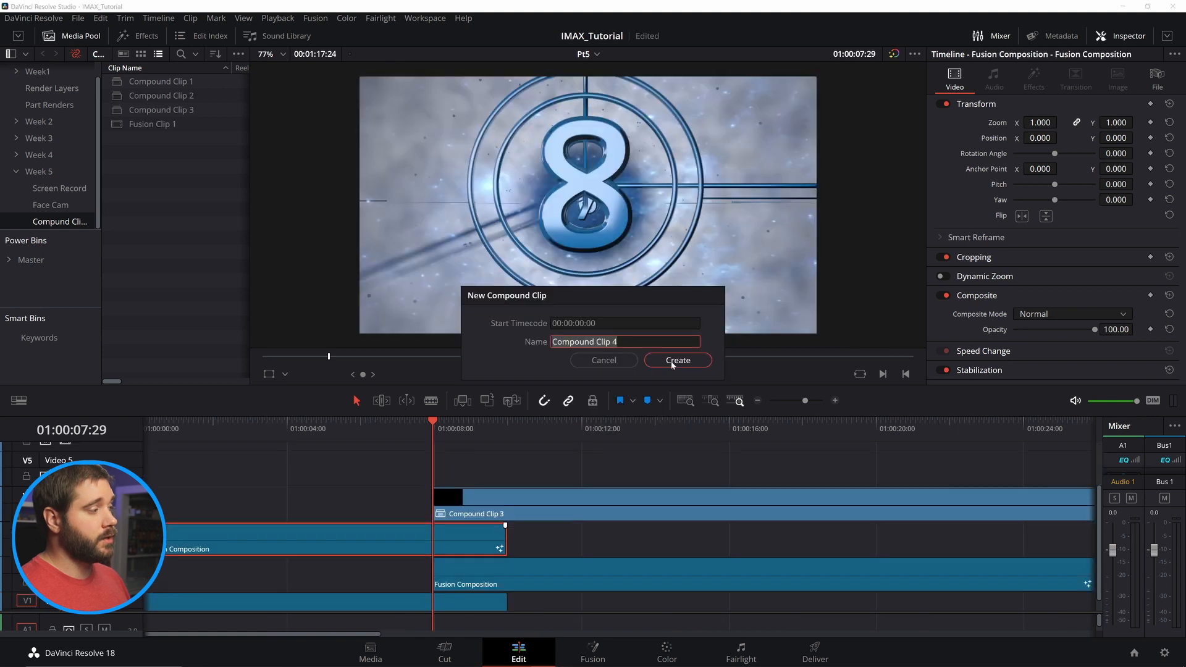
{"action": "left_click", "coordinate": [678, 361]}
Trim Compound Clip 4's start to 01:00:06:02 and cut Compound Clip 3's end to match the end of Compound Clip 4
{"action": "left_click_drag", "start_coordinate": [374, 428], "coordinate": [363, 428]}
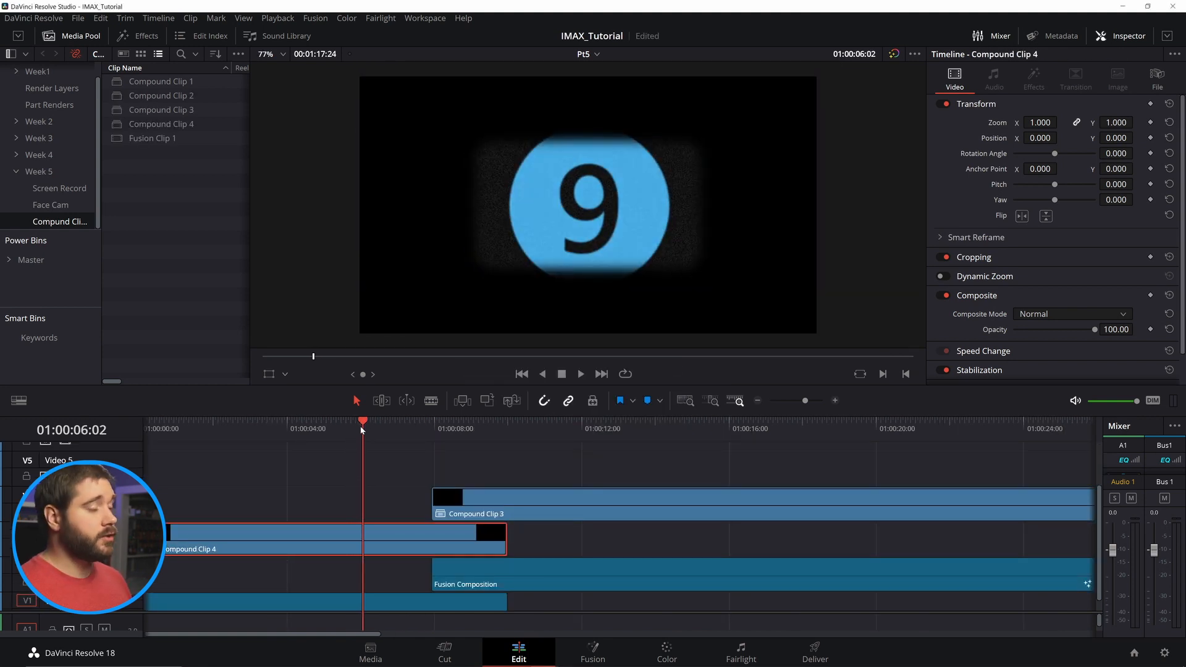
{"action": "key", "text": "ctrl+shift+["}
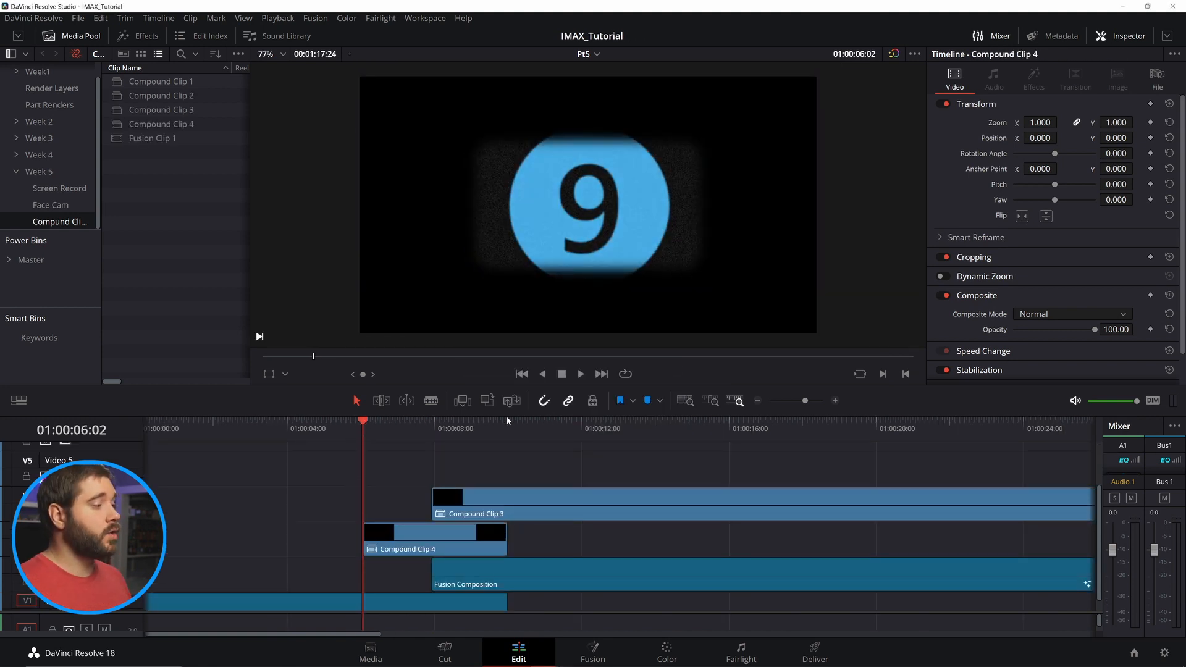
{"action": "left_click", "coordinate": [508, 421]}
{"action": "left_click", "coordinate": [540, 511]}
{"action": "key", "text": "ctrl+shift+]"}
{"action": "key", "text": "Up"}
{"action": "key", "text": "Up"}
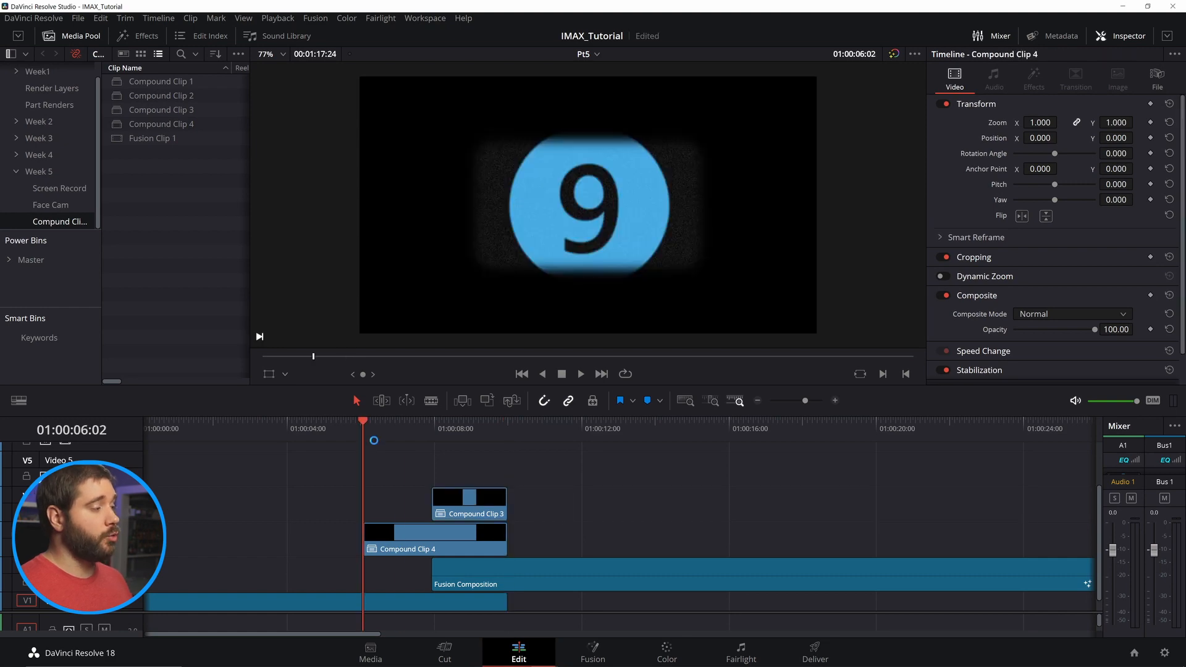
Shorten Compound Clips 3 and 4 so both end three seconds after the start of Compound Clip 4
{"action": "key", "text": "shift+Right"}
{"action": "key", "text": "shift+Right"}
{"action": "key", "text": "shift+Right"}
{"action": "left_click_drag", "start_coordinate": [505, 505], "coordinate": [472, 503]}
{"action": "key", "text": "Up"}
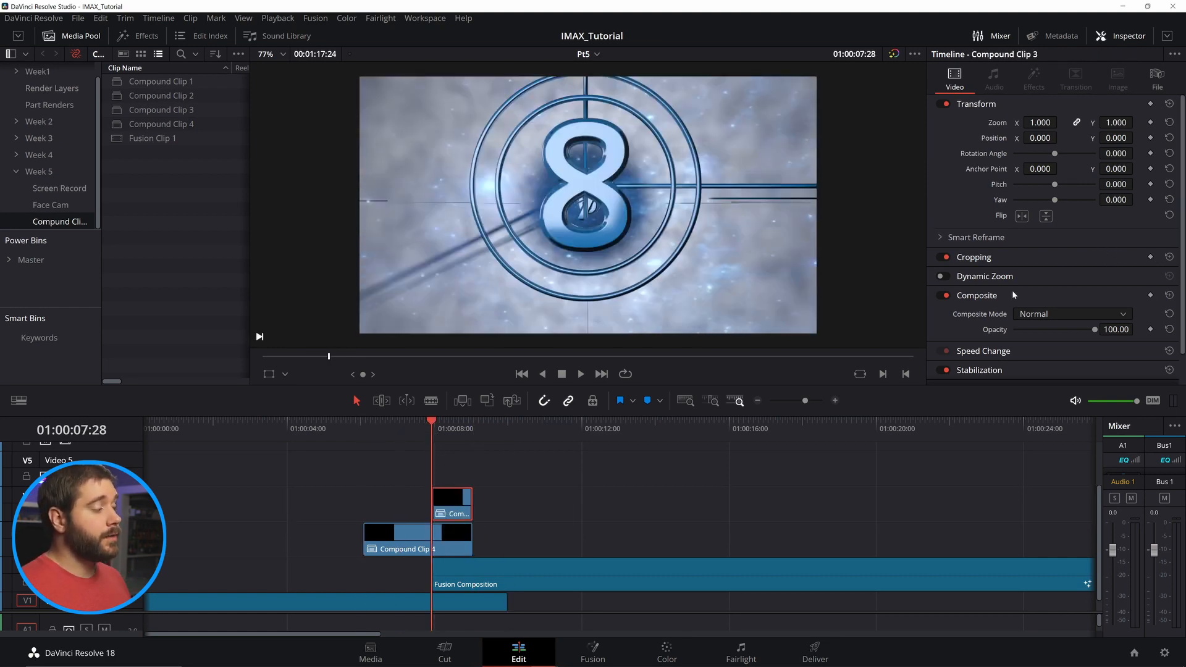
Freeze Compound Clip 3 on its first frame, extend its start back to match Compound Clip 4, and scrub through the overlap
{"action": "left_click", "coordinate": [983, 351]}
{"action": "scroll", "coordinate": [1079, 259], "scroll_direction": "down", "scroll_amount": 3}
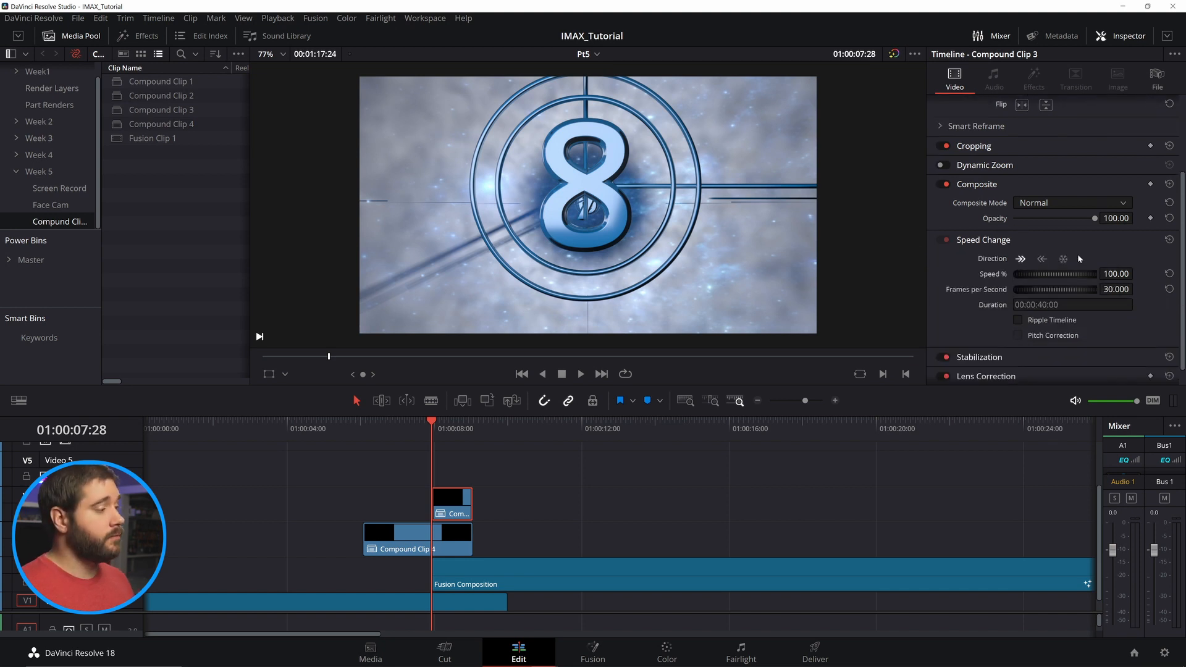
{"action": "left_click", "coordinate": [1063, 259]}
{"action": "left_click_drag", "start_coordinate": [438, 502], "coordinate": [365, 502]}
{"action": "left_click", "coordinate": [397, 431]}
{"action": "mouse_move", "coordinate": [391, 437]}
{"action": "left_mouse_down"}
{"action": "mouse_move", "coordinate": [432, 438]}
{"action": "mouse_move", "coordinate": [400, 444]}
{"action": "left_mouse_up"}
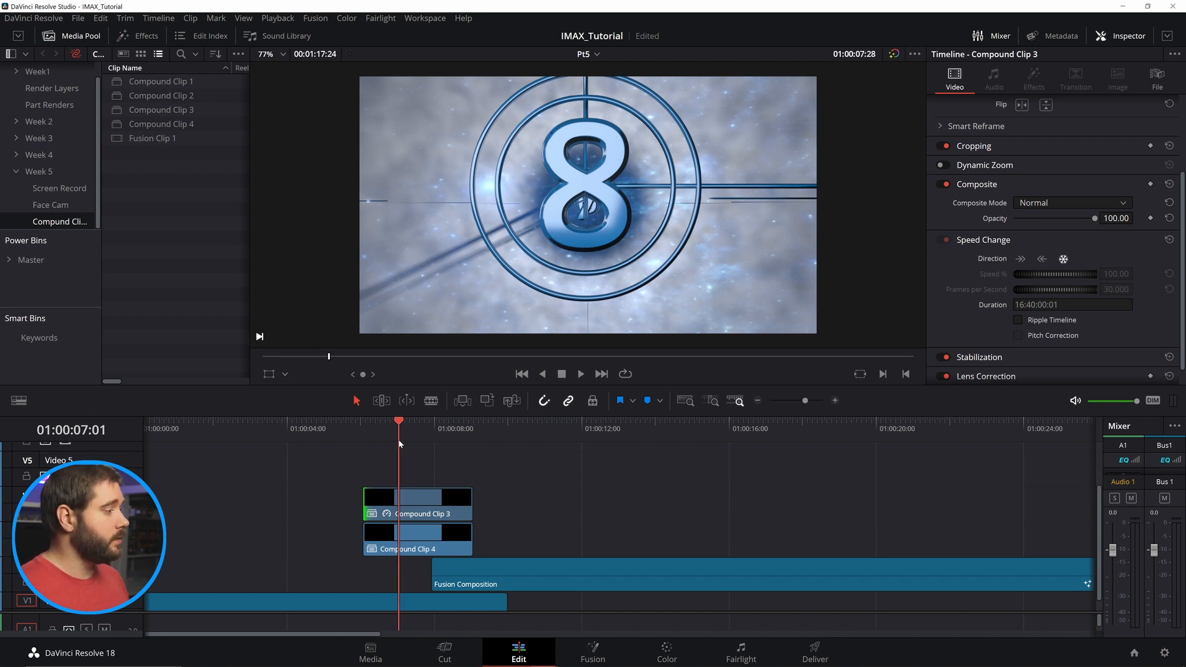
{"action": "left_click_drag", "start_coordinate": [399, 444], "coordinate": [420, 439]}
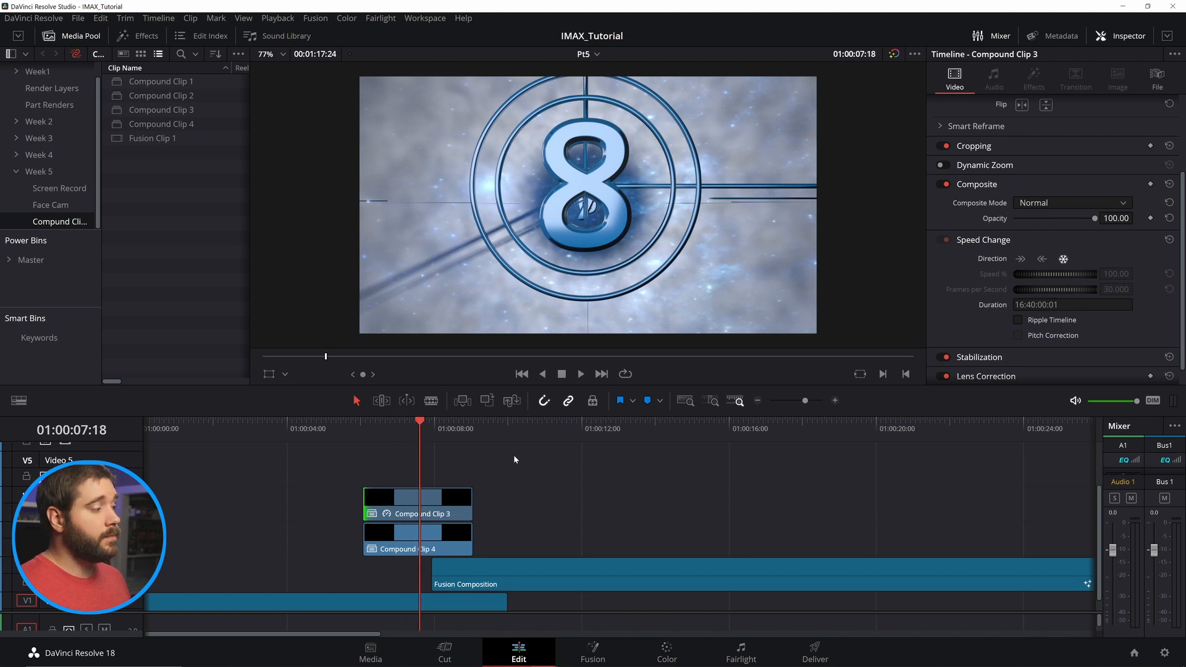
Combine Compound Clips 3 and 4 into a new Fusion clip and open it in Fusion
{"action": "left_click_drag", "start_coordinate": [513, 455], "coordinate": [449, 539]}
{"action": "right_click", "coordinate": [450, 538]}
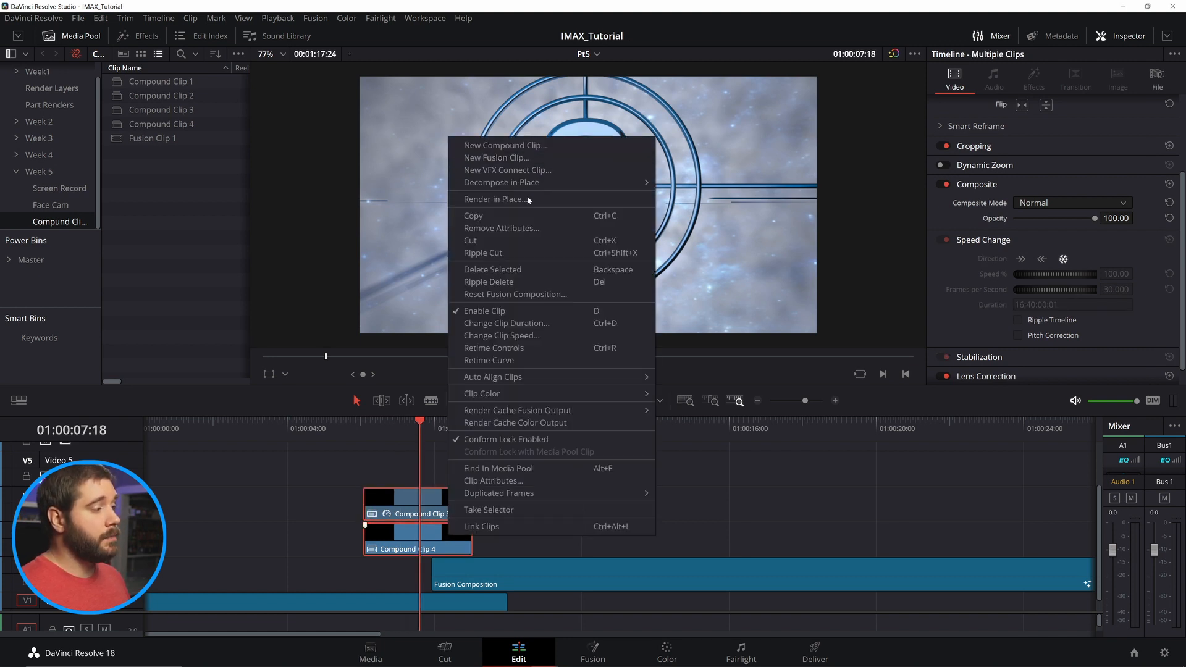
{"action": "left_click", "coordinate": [532, 158]}
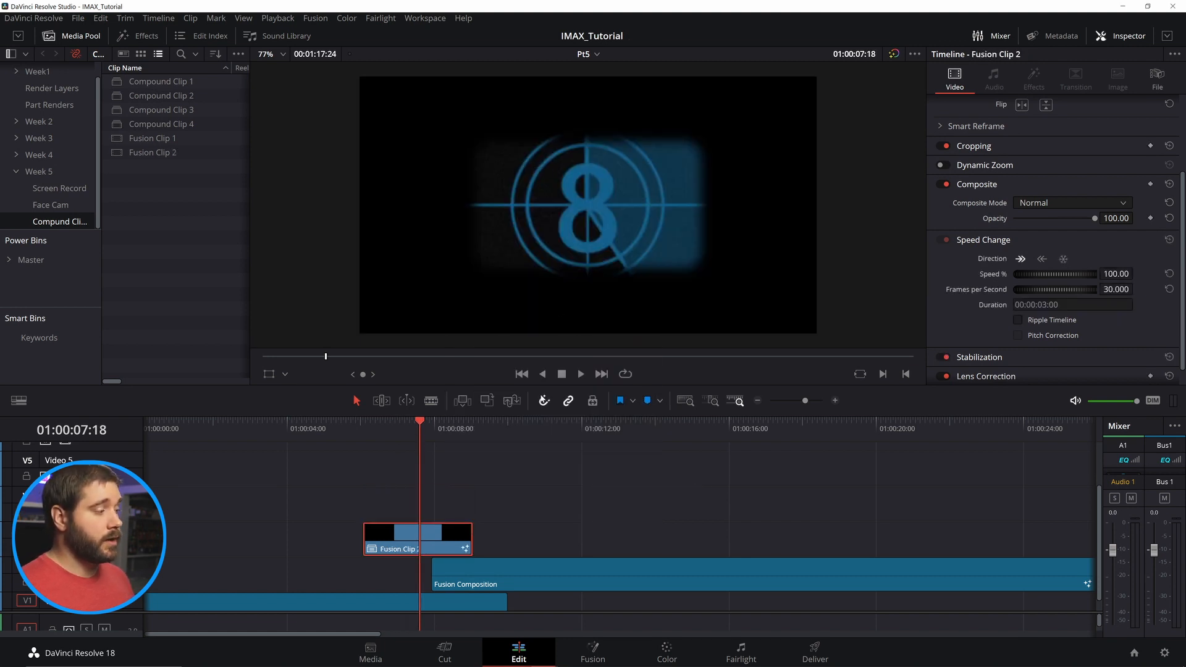
{"action": "left_click", "coordinate": [594, 658]}
Arrange the node graph with MediaIn1 above Merge1 and MediaIn2 in line before it
{"action": "left_click_drag", "start_coordinate": [260, 557], "coordinate": [421, 548]}
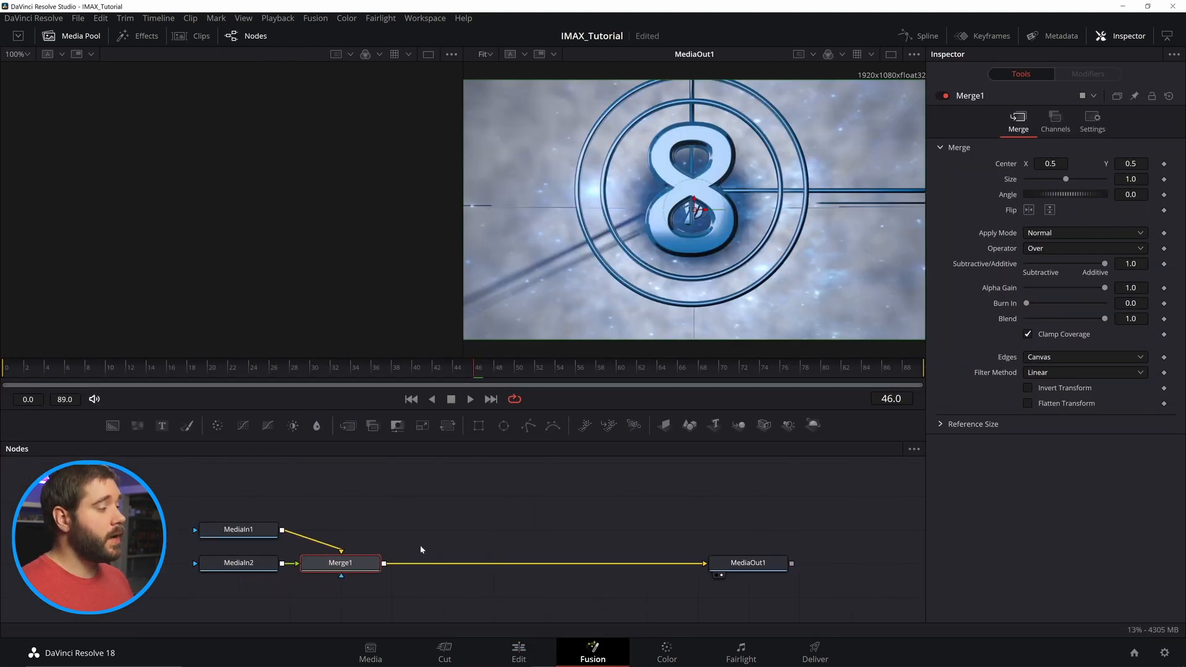
{"action": "scroll", "coordinate": [446, 568], "scroll_direction": "down", "scroll_amount": 4}
{"action": "left_click_drag", "start_coordinate": [340, 559], "coordinate": [493, 492]}
{"action": "left_click_drag", "start_coordinate": [390, 574], "coordinate": [492, 574]}
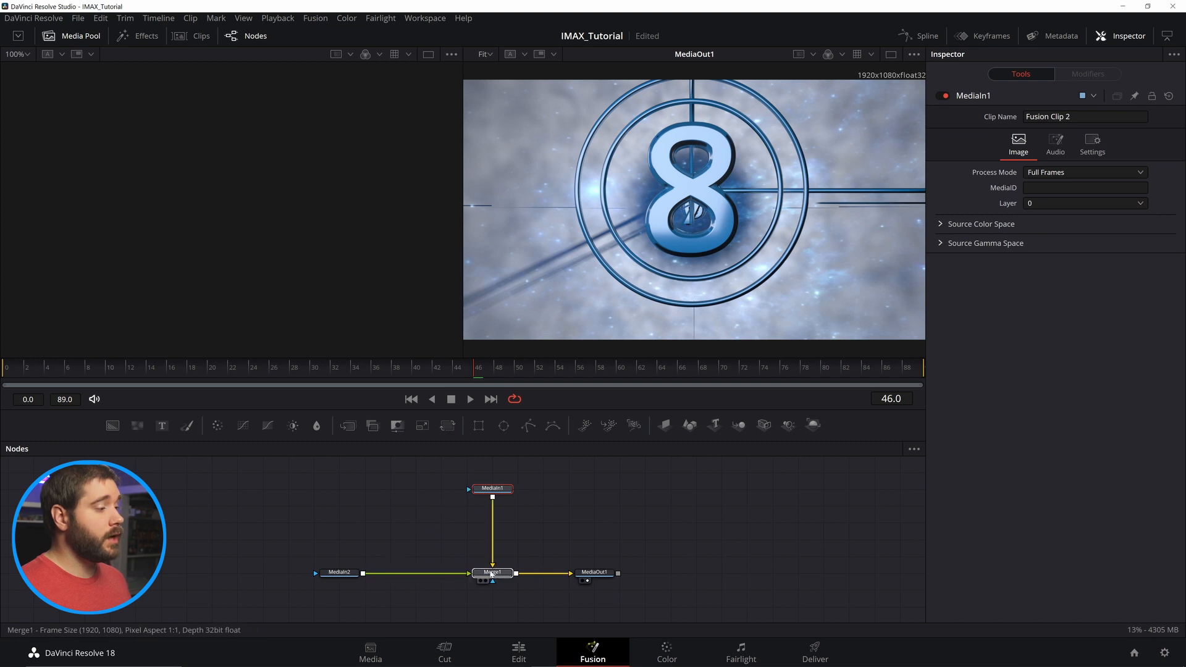
{"action": "left_click_drag", "start_coordinate": [544, 511], "coordinate": [468, 473]}
Preview both media inputs and swap Merge1's inputs so MediaIn1 is the background and MediaIn2 the foreground
{"action": "left_click", "coordinate": [326, 605]}
{"action": "key", "text": "1"}
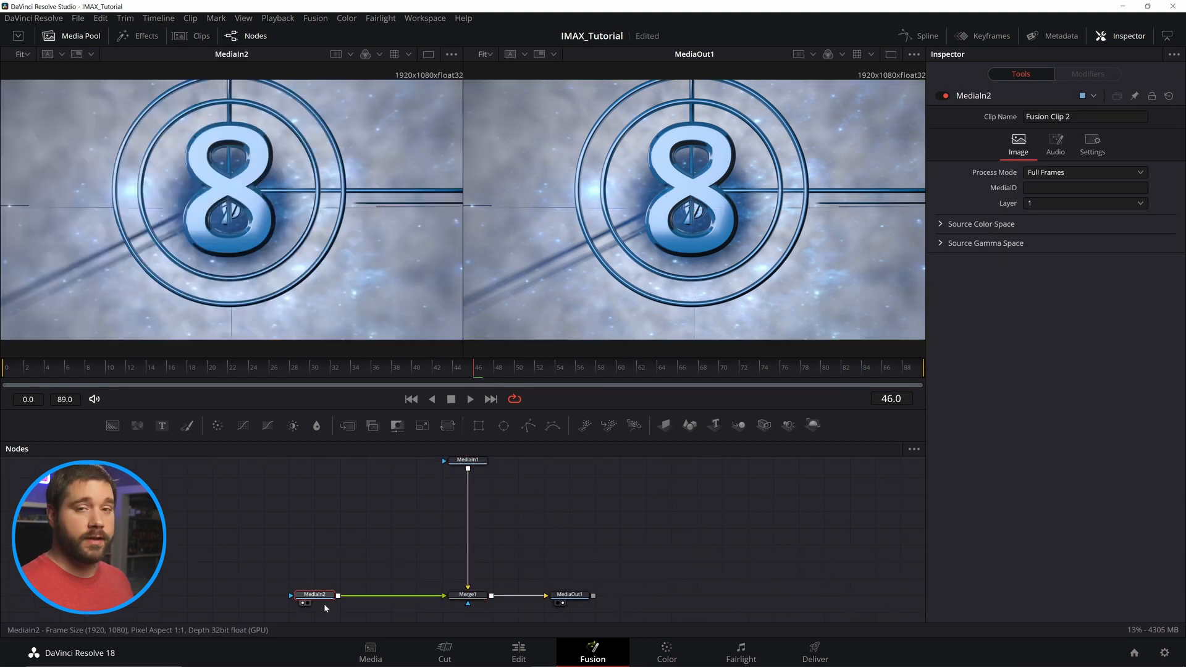
{"action": "left_click", "coordinate": [473, 464]}
{"action": "key", "text": "1"}
{"action": "left_click", "coordinate": [469, 618]}
{"action": "key", "text": "ctrl+t"}
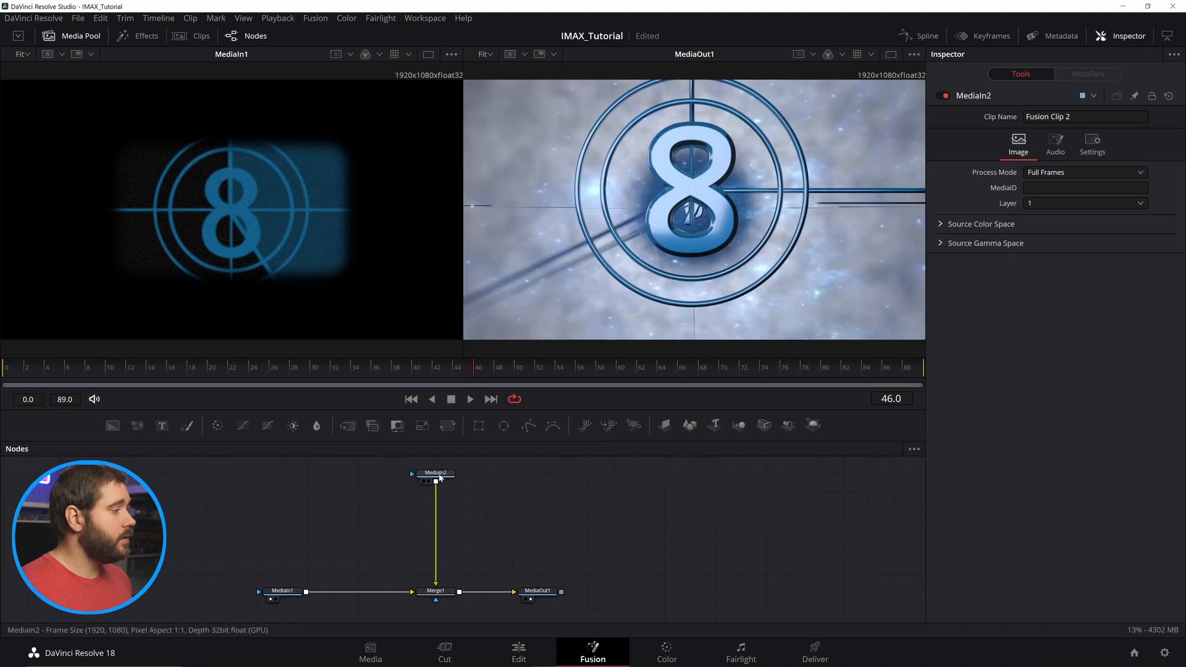
Insert a Transform node after MediaIn2 and lower Merge1's blend to about 0.134
{"action": "key", "text": "shift+space"}
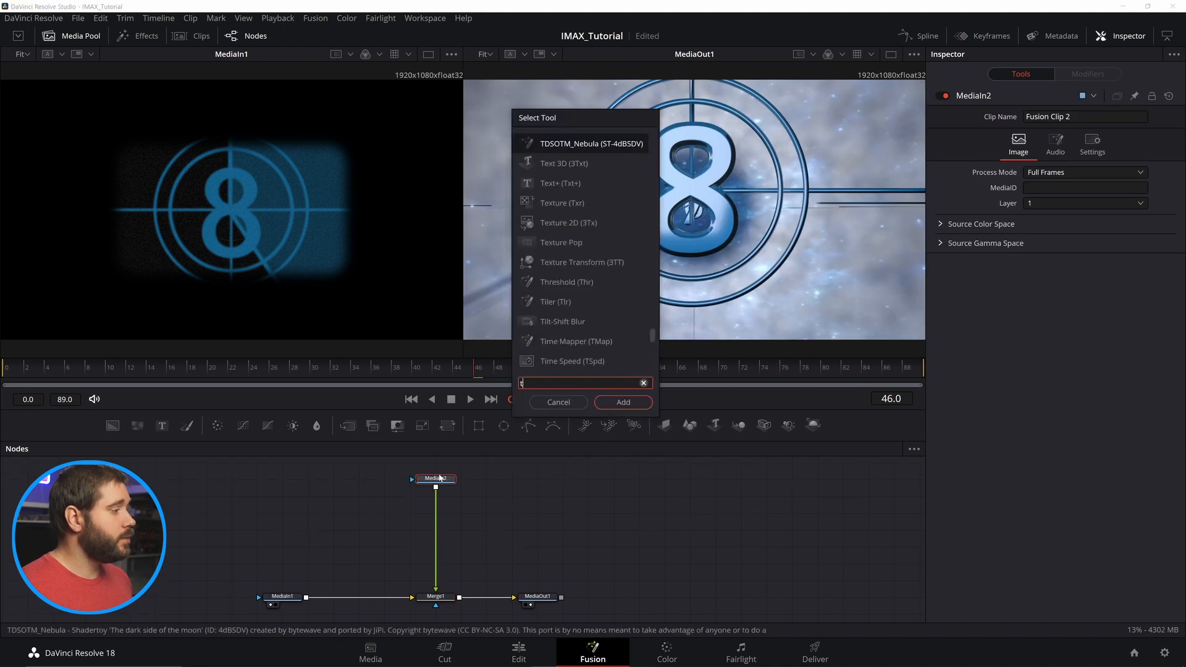
{"action": "type", "text": "transfo"}
{"action": "left_click", "coordinate": [587, 302]}
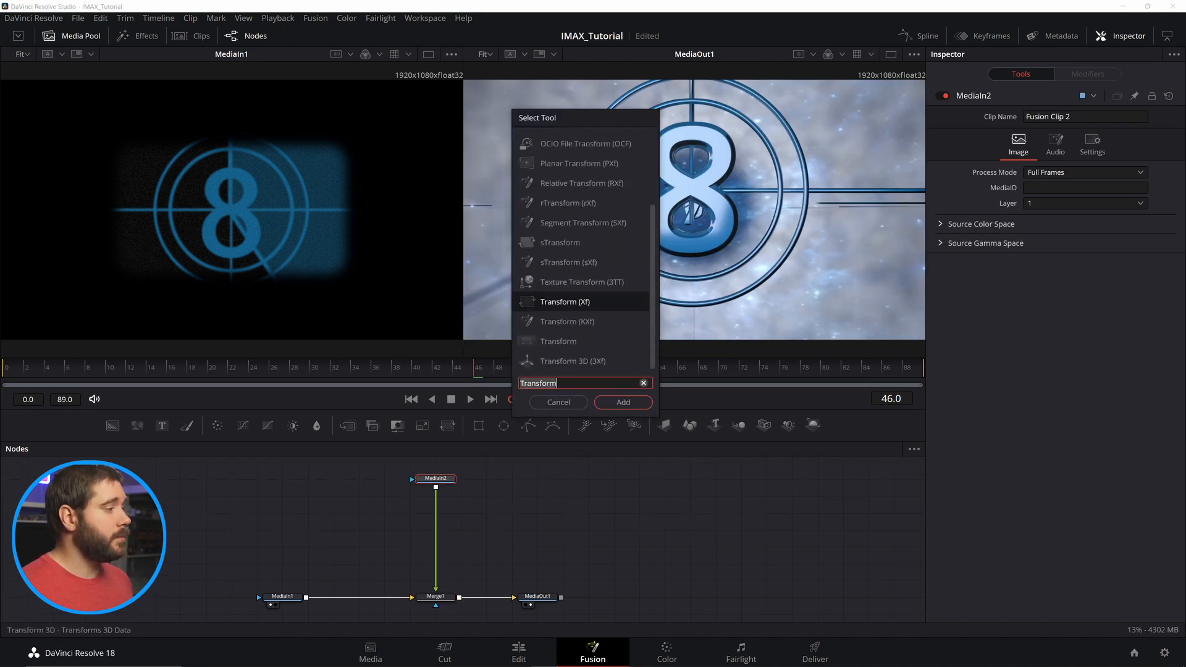
{"action": "left_click", "coordinate": [618, 401]}
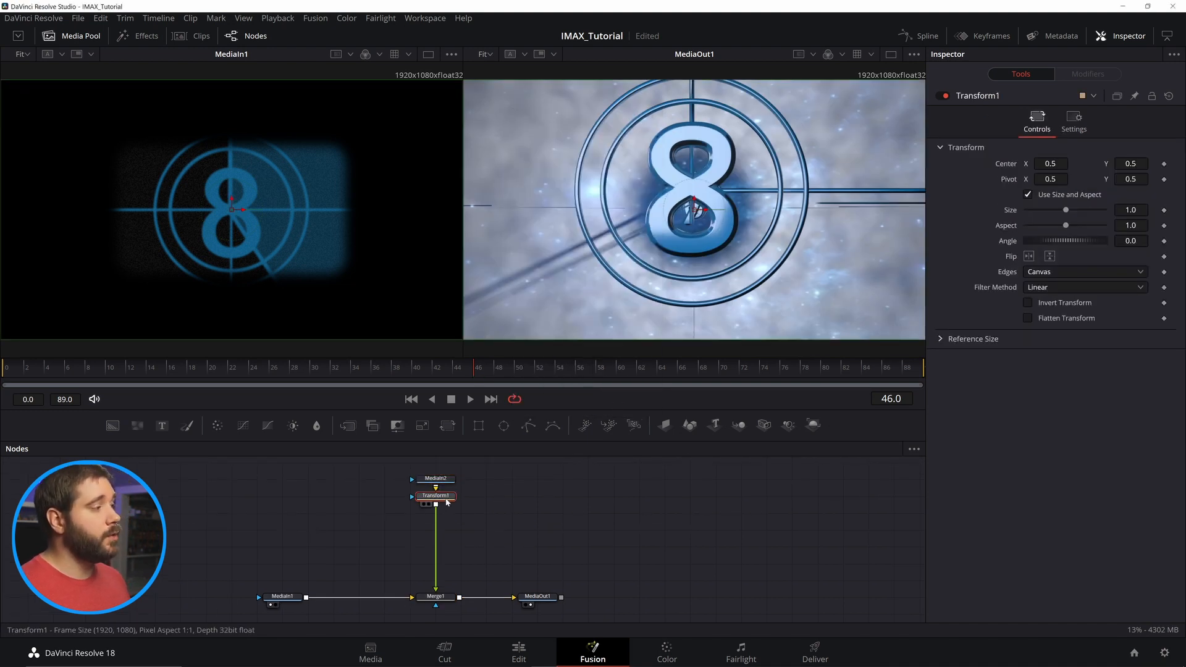
{"action": "left_click", "coordinate": [439, 598]}
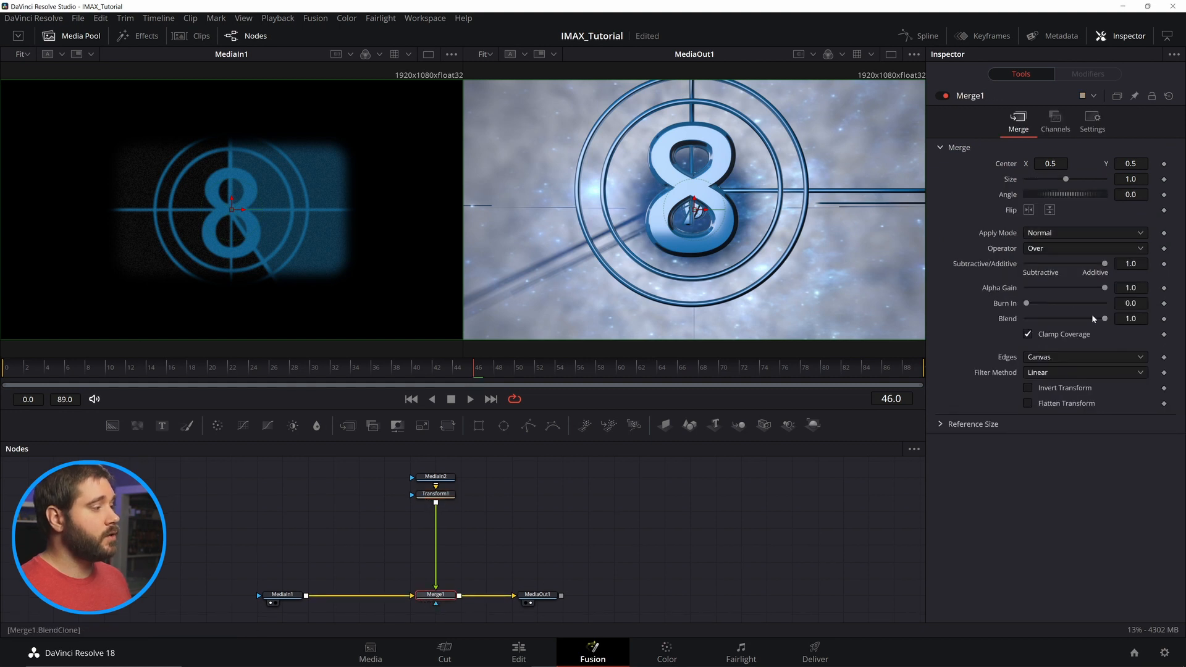
{"action": "left_click_drag", "start_coordinate": [1104, 319], "coordinate": [1037, 319]}
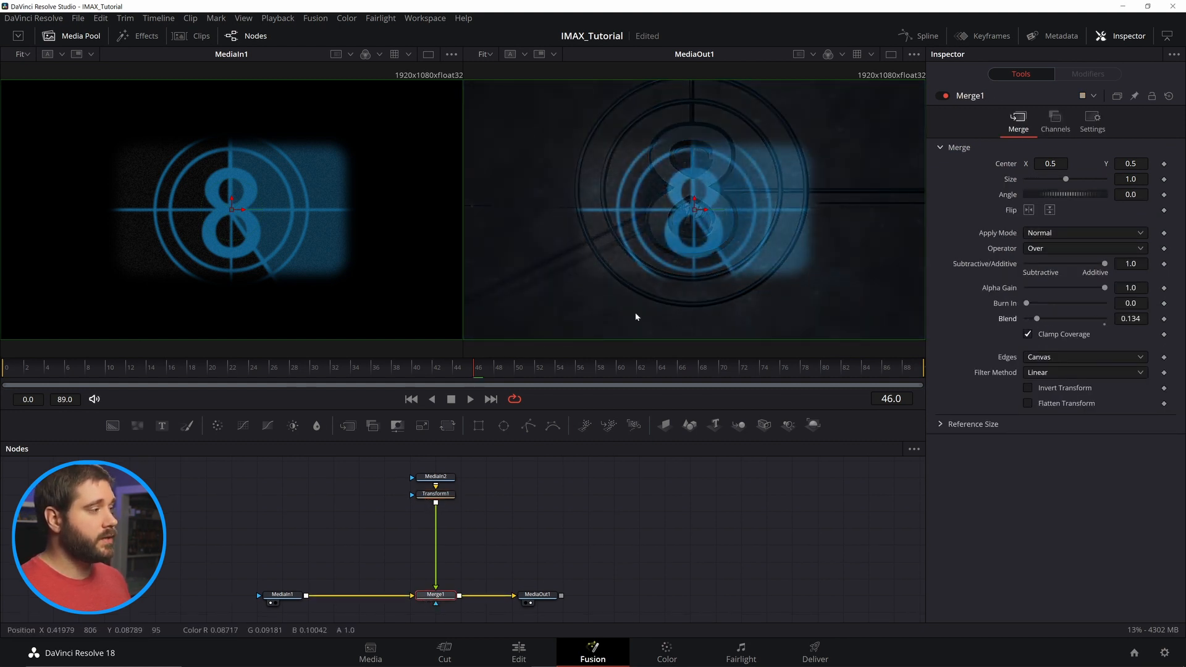
Keyframe Transform1's center and size, with size 0.72 at frame 48 and size 1.0 and center 0.5, 0.5 at frame 58, and preview the motion
{"action": "left_click_drag", "start_coordinate": [485, 370], "coordinate": [555, 368]}
{"action": "left_click", "coordinate": [435, 494]}
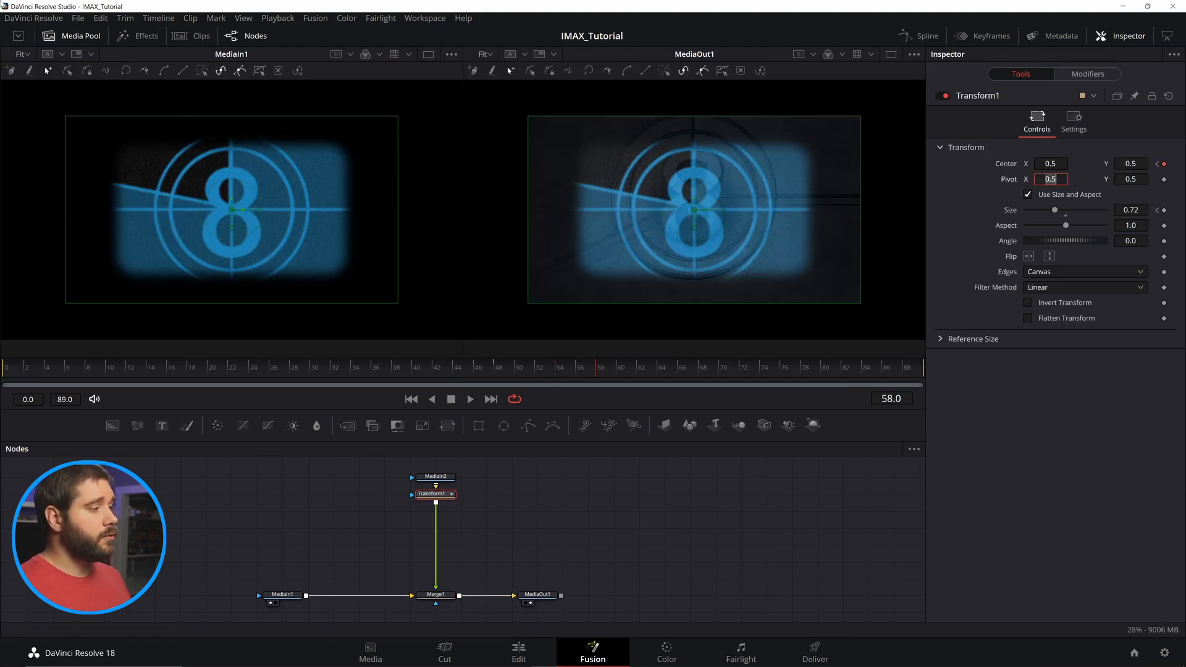
{"action": "left_click", "coordinate": [1068, 217]}
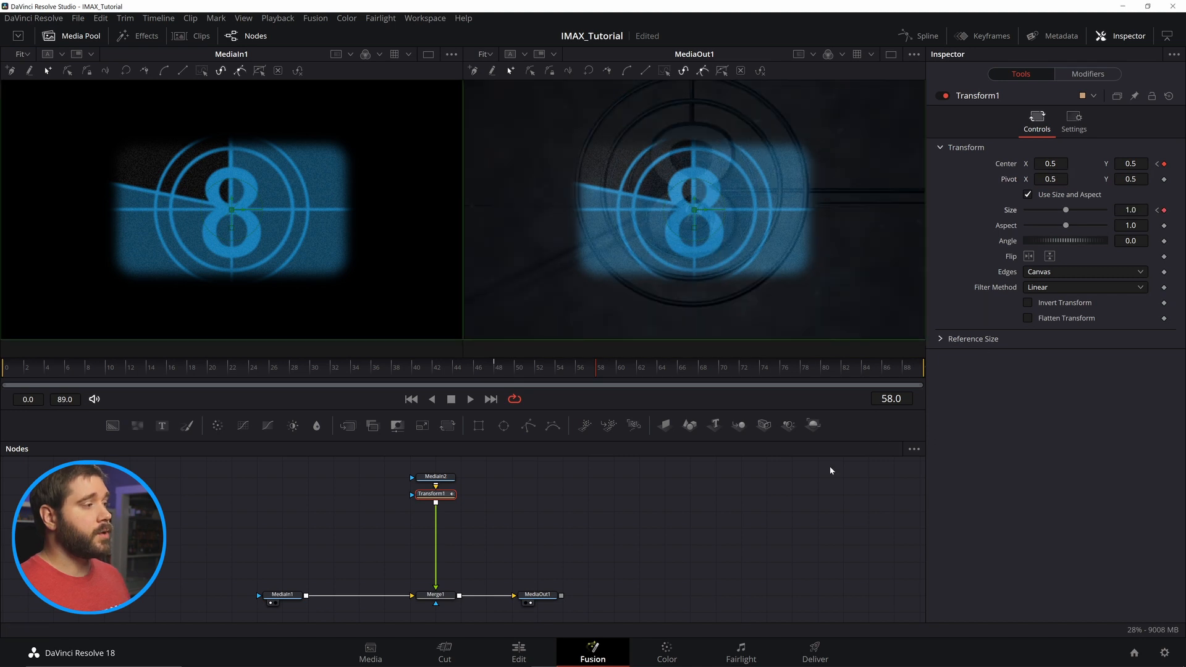
{"action": "left_click", "coordinate": [474, 374]}
{"action": "key", "text": "space"}
{"action": "key", "text": "space"}
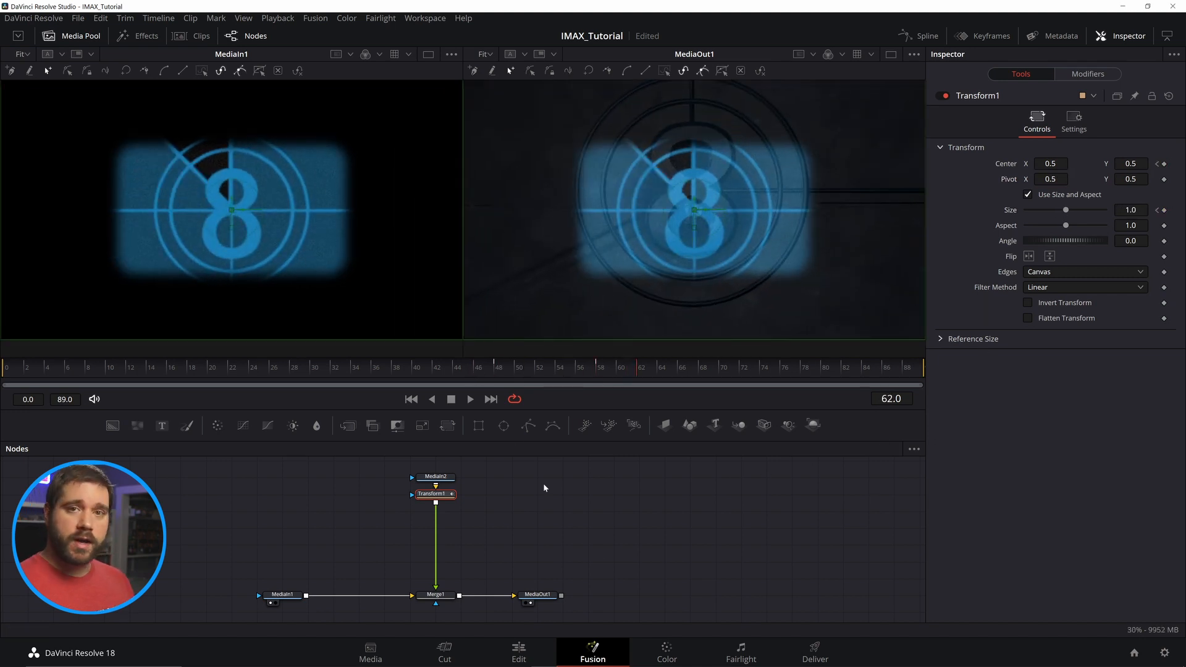
{"action": "mouse_move", "coordinate": [498, 368]}
{"action": "left_mouse_down"}
{"action": "mouse_move", "coordinate": [598, 366]}
{"action": "mouse_move", "coordinate": [496, 367]}
{"action": "left_mouse_up"}
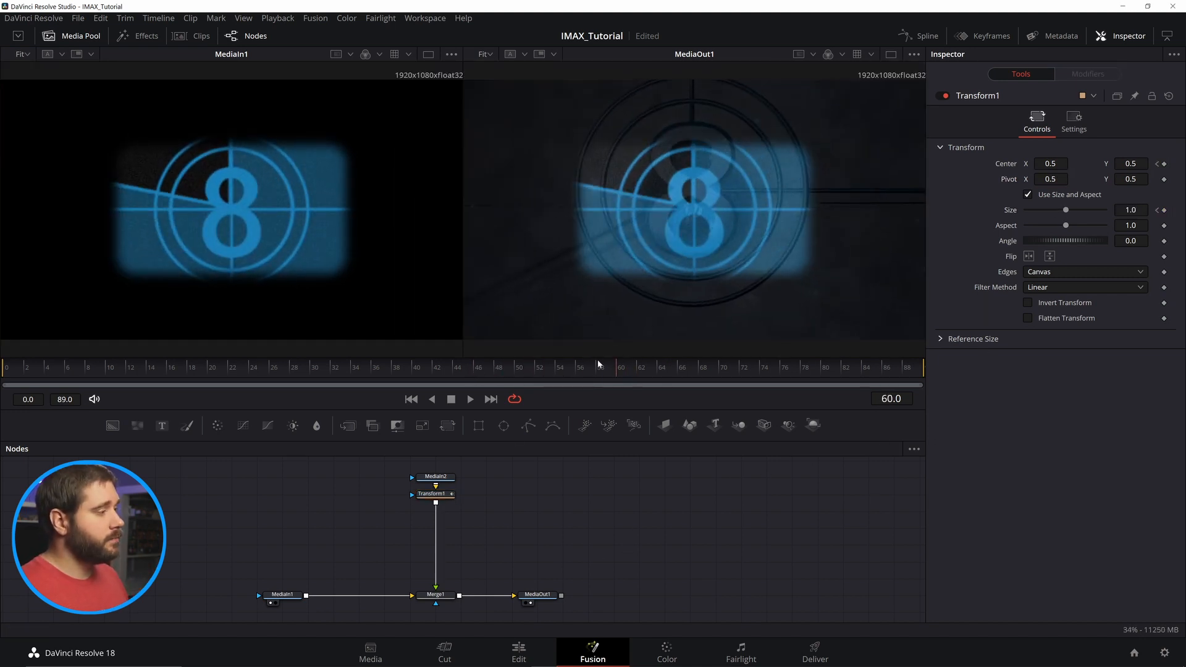
Insert a Brightness/Contrast node after MediaIn2 and set its gamma to 0.5
{"action": "scroll", "coordinate": [657, 503], "scroll_direction": "left", "scroll_amount": 3}
{"action": "scroll", "coordinate": [543, 577], "scroll_direction": "right", "scroll_amount": 2}
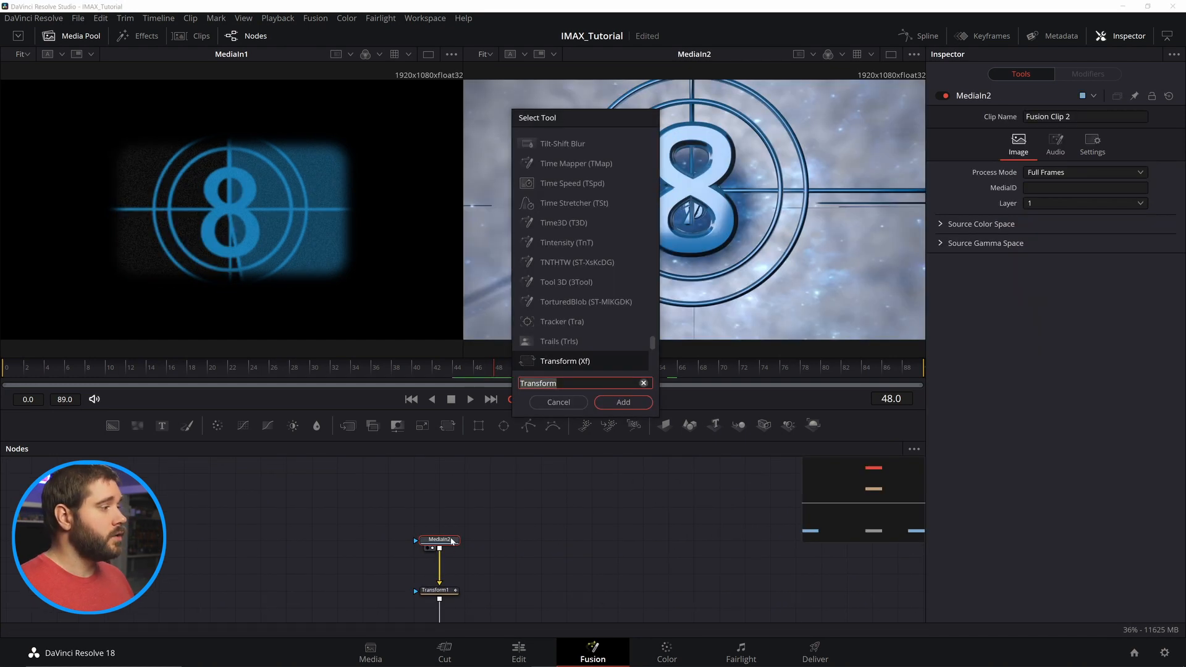
{"action": "type", "text": "bc"}
{"action": "key", "text": "Return"}
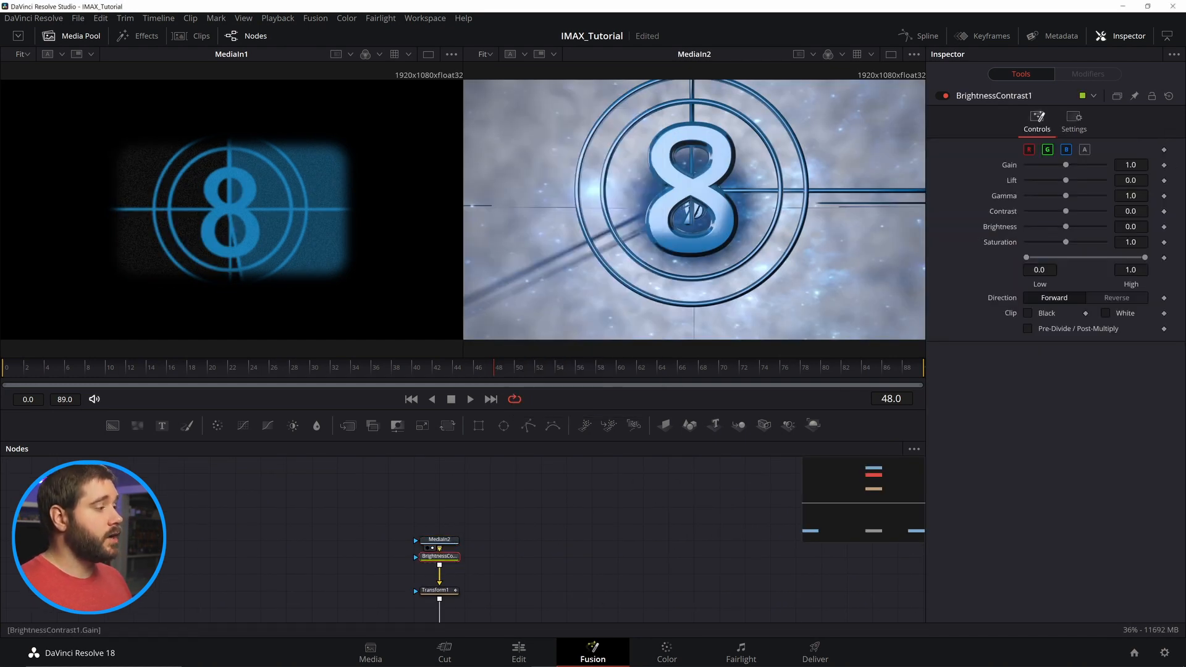
{"action": "type", "text": "."}
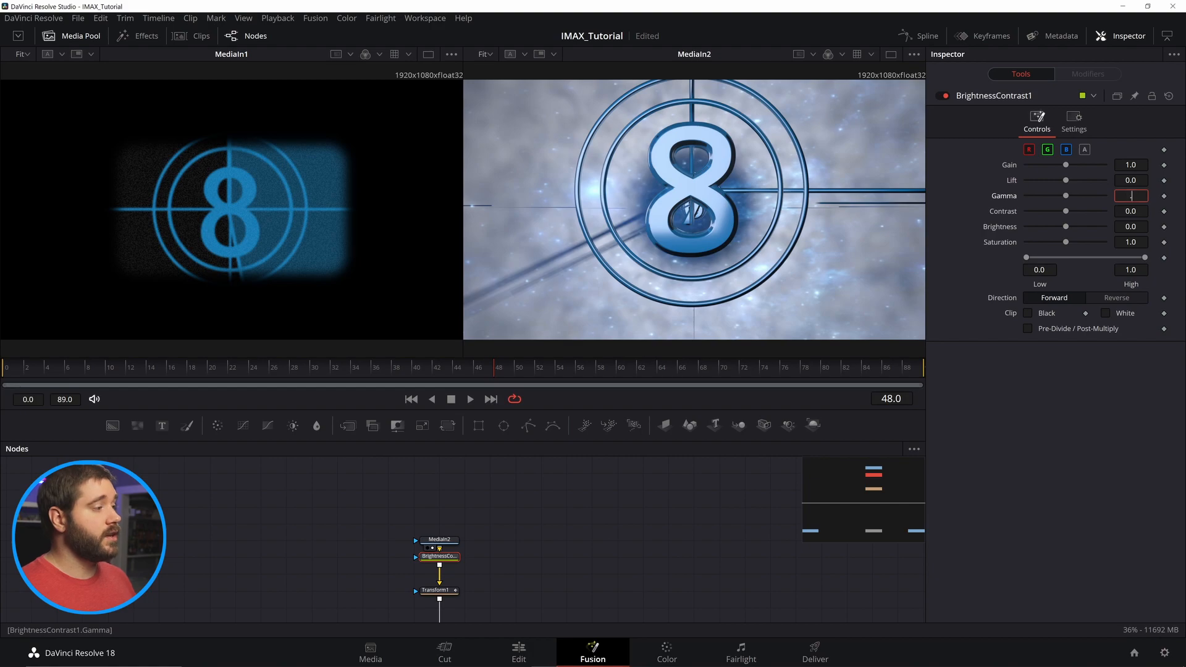
{"action": "type", "text": "5"}
{"action": "key", "text": "Tab"}
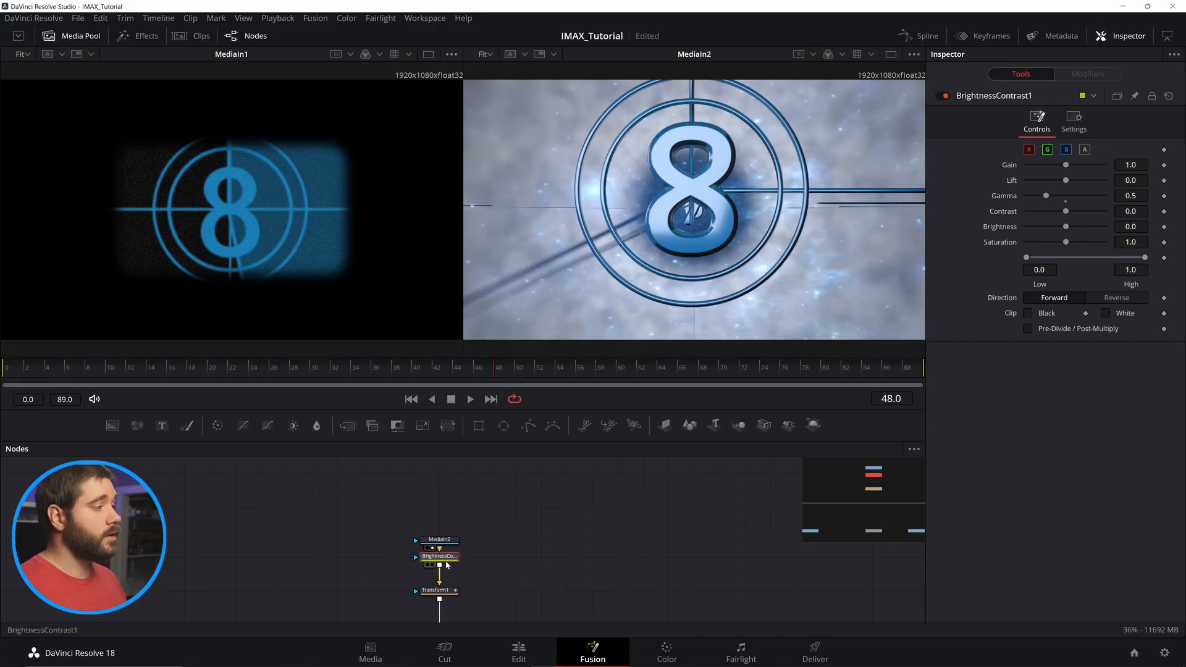
Space Transform1 away from the Brightness/Contrast node and preview its output in the second viewer
{"action": "left_click_drag", "start_coordinate": [456, 589], "coordinate": [468, 516]}
{"action": "left_click", "coordinate": [452, 518]}
{"action": "key", "text": "2"}
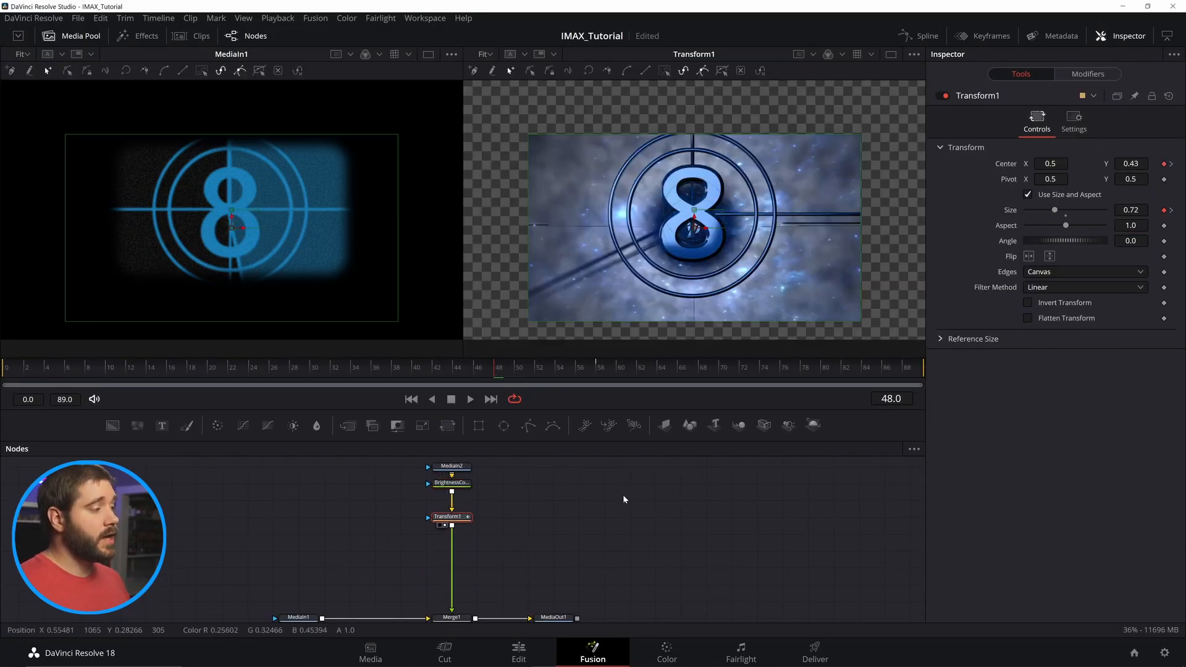
{"action": "left_click_drag", "start_coordinate": [590, 533], "coordinate": [608, 549]}
{"action": "left_click_drag", "start_coordinate": [481, 534], "coordinate": [477, 567]}
{"action": "left_click", "coordinate": [402, 531]}
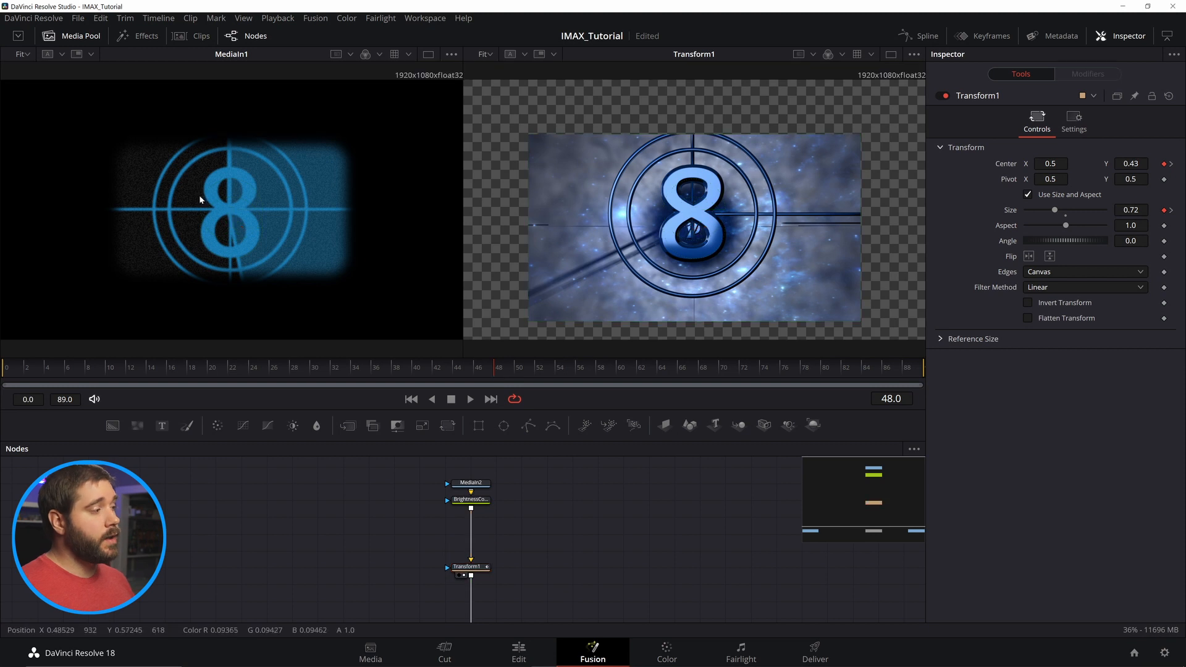
Insert a Light Rays node between the Brightness/Contrast node and Transform1 and raise its brightness to 1.0
{"action": "mouse_move", "coordinate": [550, 494]}
{"action": "left_mouse_down"}
{"action": "mouse_move", "coordinate": [562, 453]}
{"action": "mouse_move", "coordinate": [549, 477]}
{"action": "left_mouse_up"}
{"action": "key", "text": "shift+space"}
{"action": "type", "text": "l"}
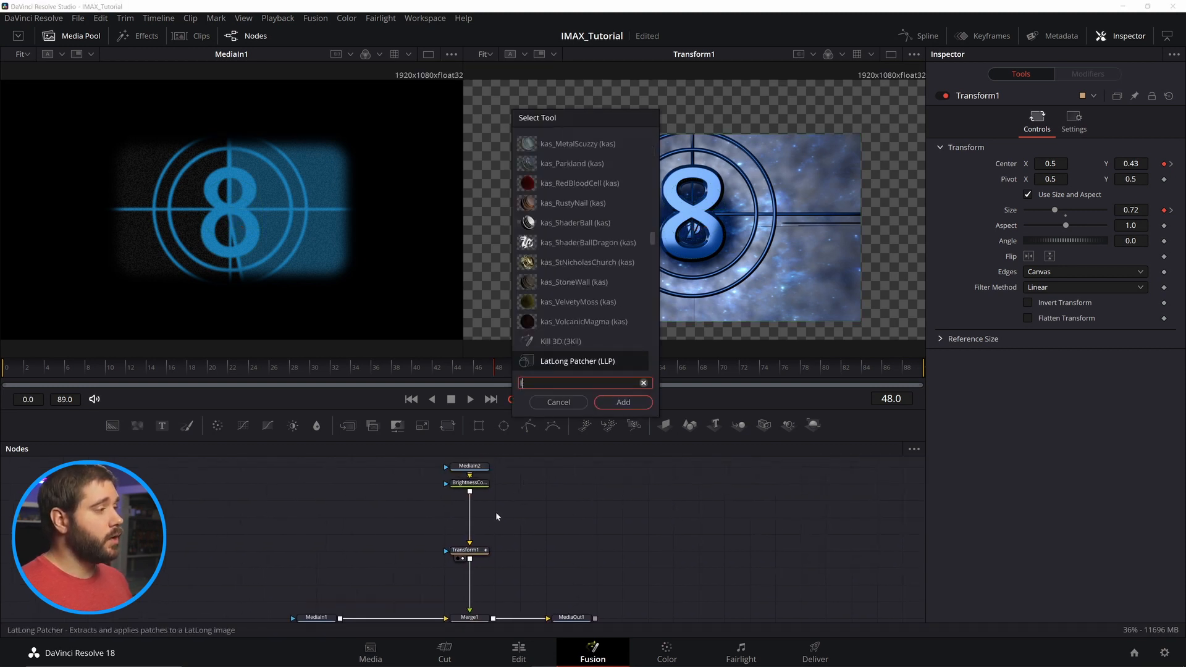
{"action": "type", "text": "ight"}
{"action": "key", "text": "Return"}
{"action": "mouse_move", "coordinate": [497, 516]}
{"action": "left_mouse_down"}
{"action": "mouse_move", "coordinate": [450, 513]}
{"action": "mouse_move", "coordinate": [477, 529]}
{"action": "mouse_move", "coordinate": [476, 512]}
{"action": "left_mouse_up"}
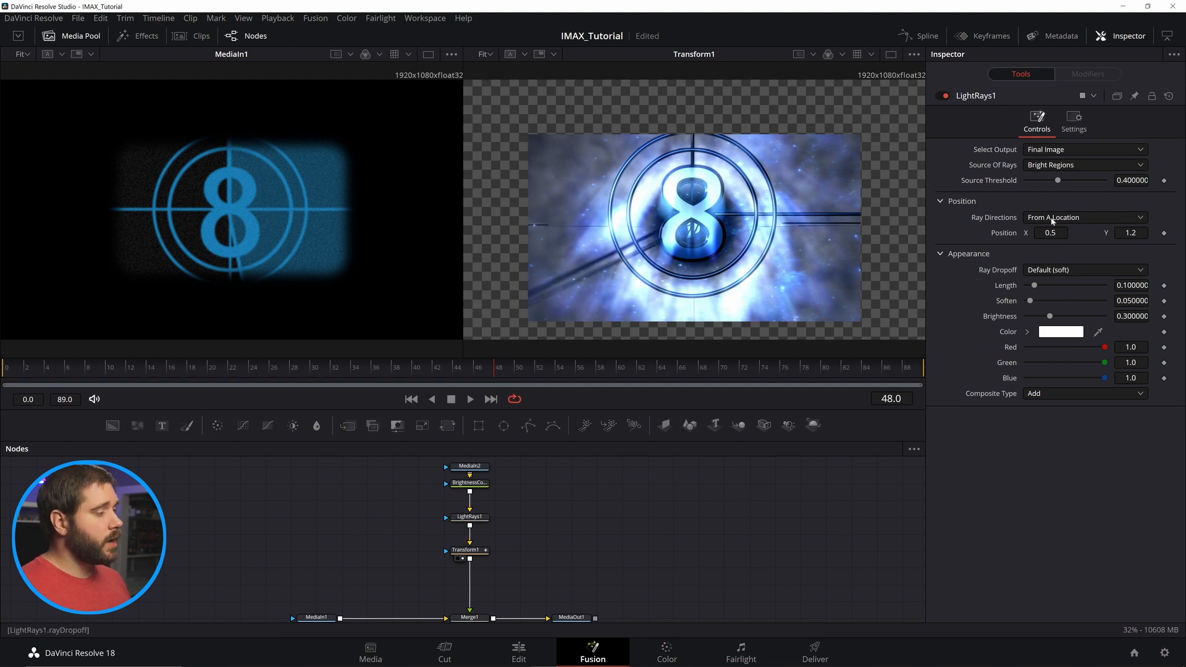
{"action": "left_click_drag", "start_coordinate": [1050, 317], "coordinate": [1104, 317]}
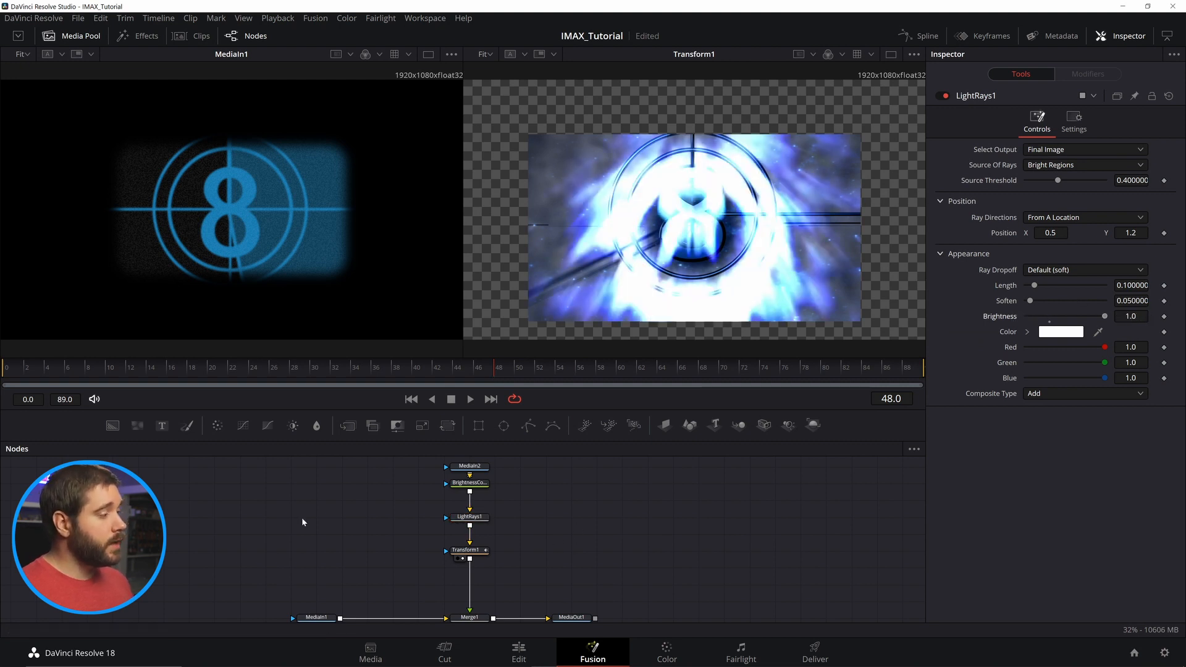
Insert a Rays node between LightRays1 and Transform1 and lower its threshold
{"action": "key", "text": "shift+space"}
{"action": "type", "text": "rays"}
{"action": "key", "text": "Return"}
{"action": "left_click_drag", "start_coordinate": [543, 498], "coordinate": [465, 567]}
{"action": "left_click", "coordinate": [469, 533]}
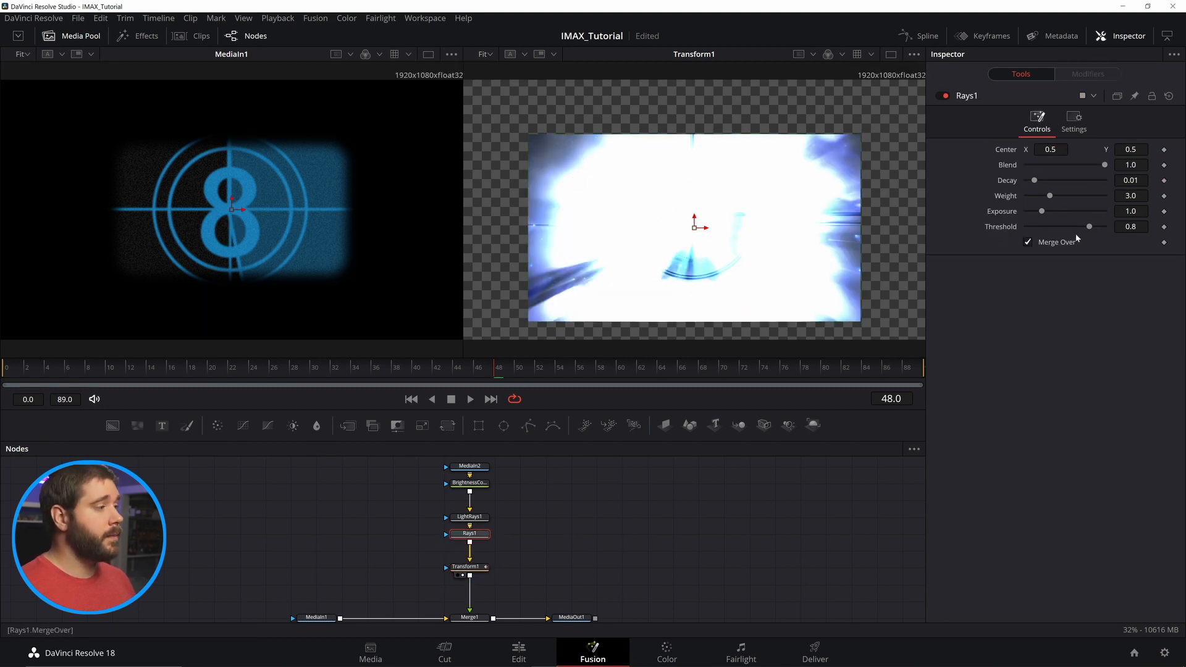
{"action": "left_click_drag", "start_coordinate": [1089, 226], "coordinate": [1021, 228]}
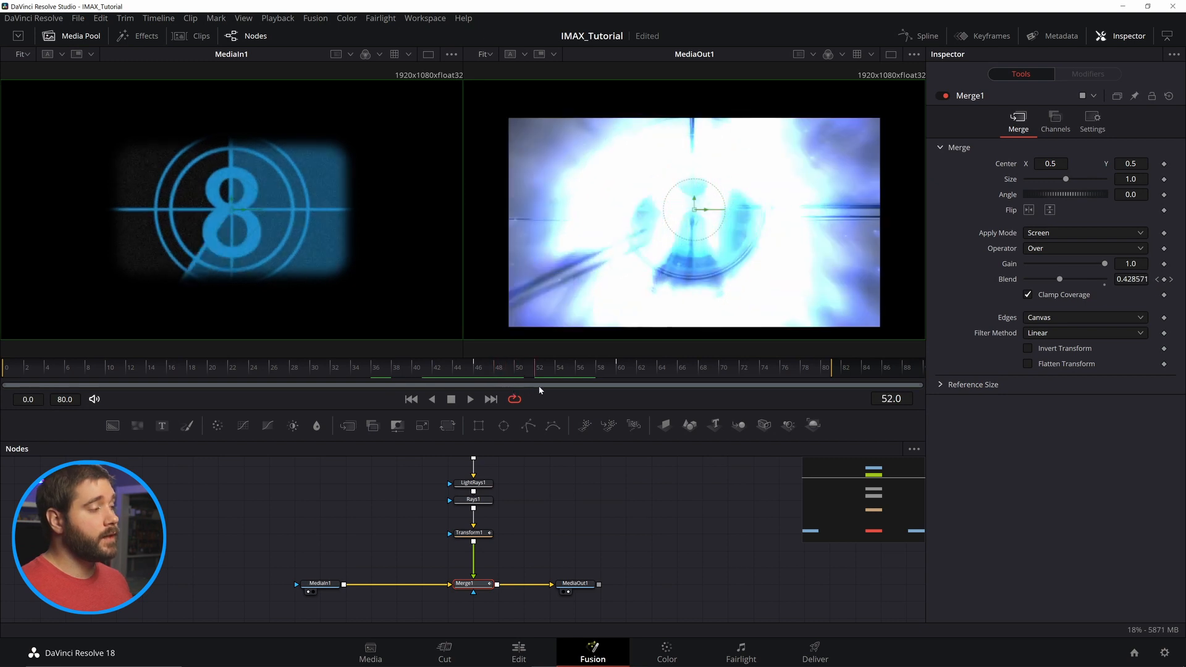
Add a Highlight node to the MediaIn2 effects chain ahead of Merge1
{"action": "left_click", "coordinate": [525, 538]}
{"action": "key", "text": "shift+space"}
{"action": "type", "text": "highl"}
{"action": "left_click_drag", "start_coordinate": [525, 538], "coordinate": [449, 557]}
{"action": "key", "text": "Return"}
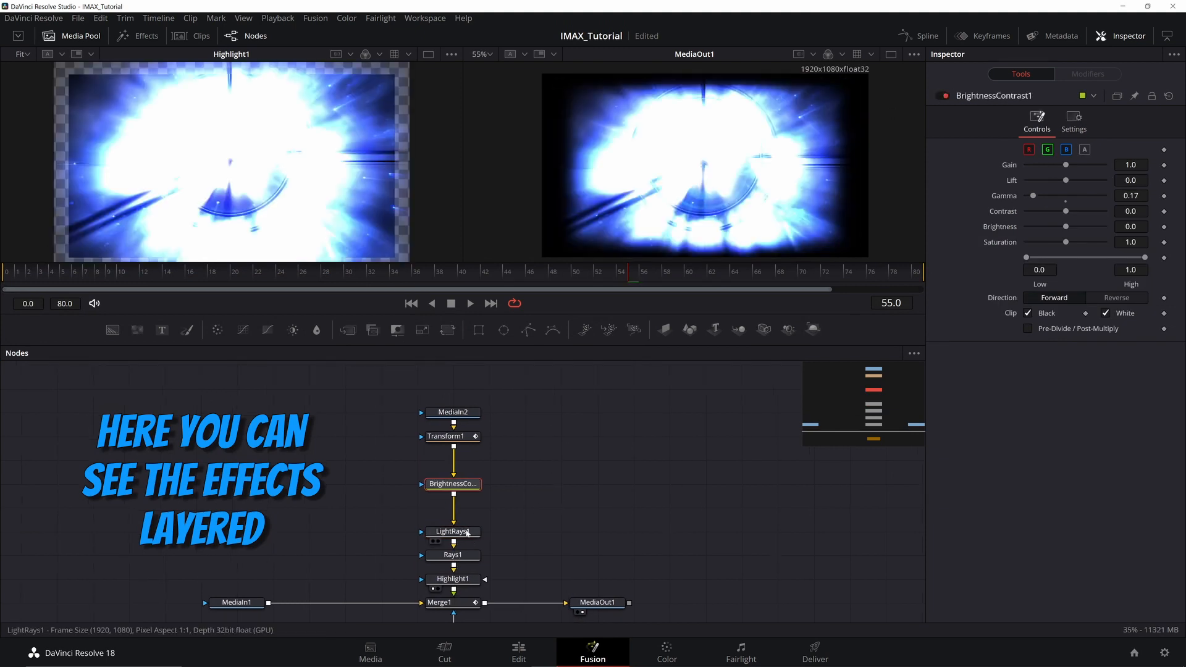
Toggle LightRays1, Rays1 and Highlight1 off and on one at a time to compare each effect's contribution
{"action": "left_click", "coordinate": [460, 535]}
{"action": "left_click", "coordinate": [942, 96]}
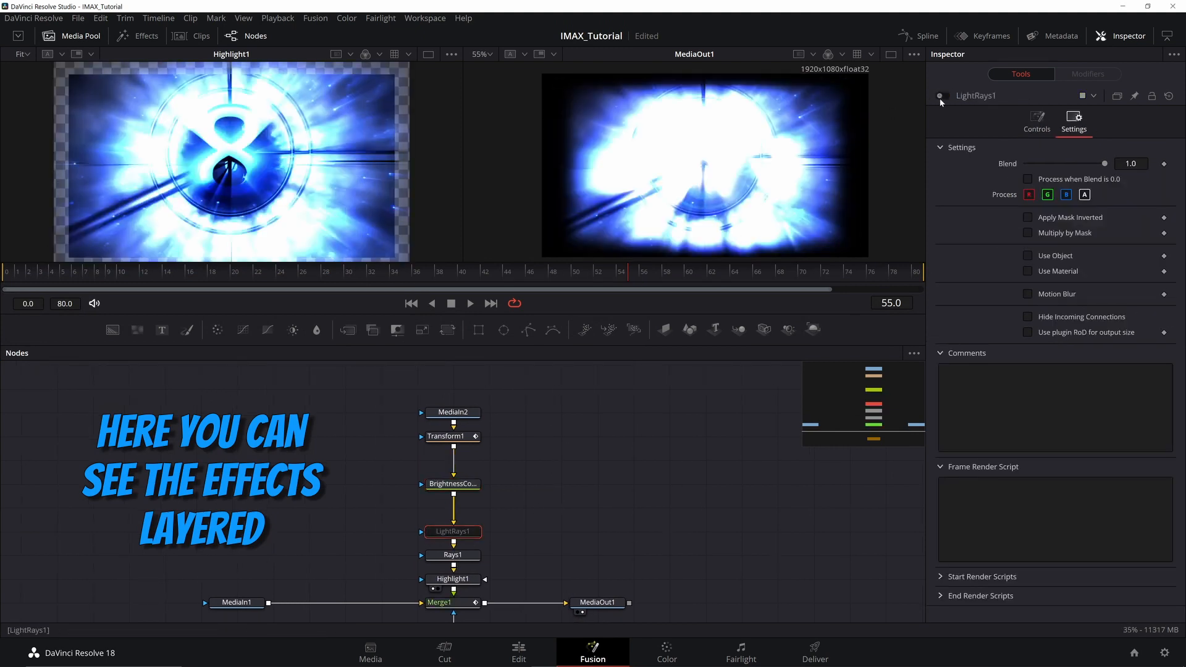
{"action": "left_click", "coordinate": [942, 96]}
{"action": "left_click", "coordinate": [460, 556]}
{"action": "left_click", "coordinate": [942, 97]}
{"action": "left_click", "coordinate": [943, 96]}
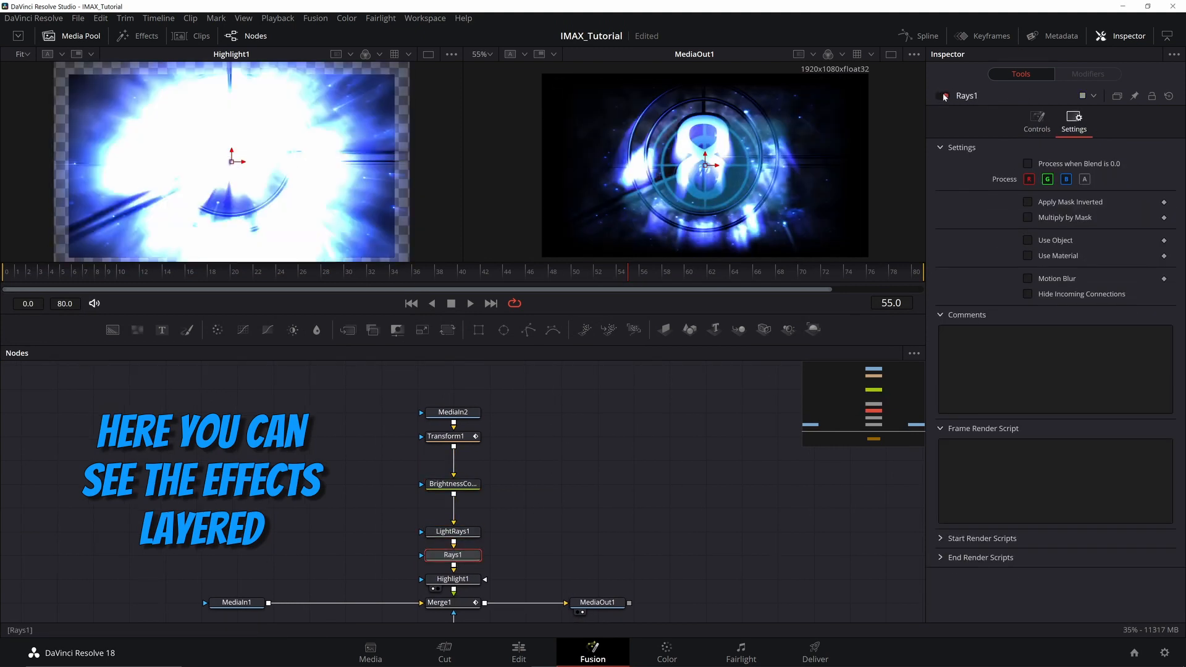
{"action": "left_click", "coordinate": [460, 579]}
{"action": "left_click", "coordinate": [943, 96]}
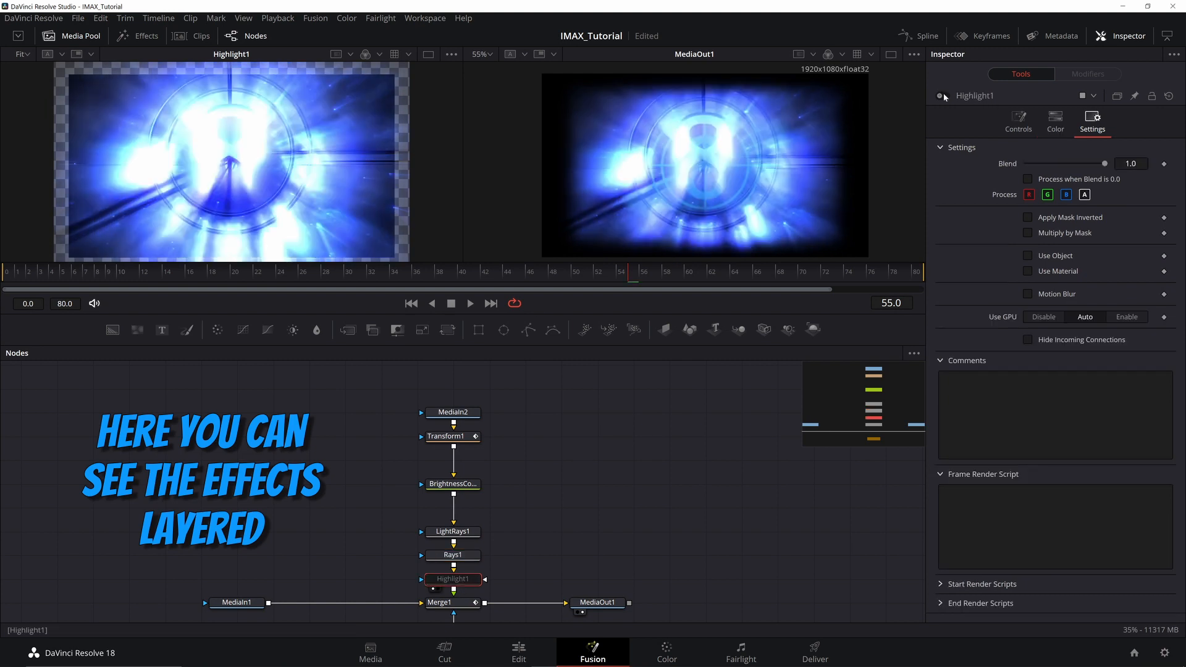
{"action": "left_click", "coordinate": [942, 96]}
Preview the Rectangle1 mask in the first viewer and scrub to frame 64 to check its edge transition
{"action": "scroll", "coordinate": [488, 544], "scroll_direction": "down", "scroll_amount": 2}
{"action": "left_click", "coordinate": [466, 587]}
{"action": "key", "text": "1"}
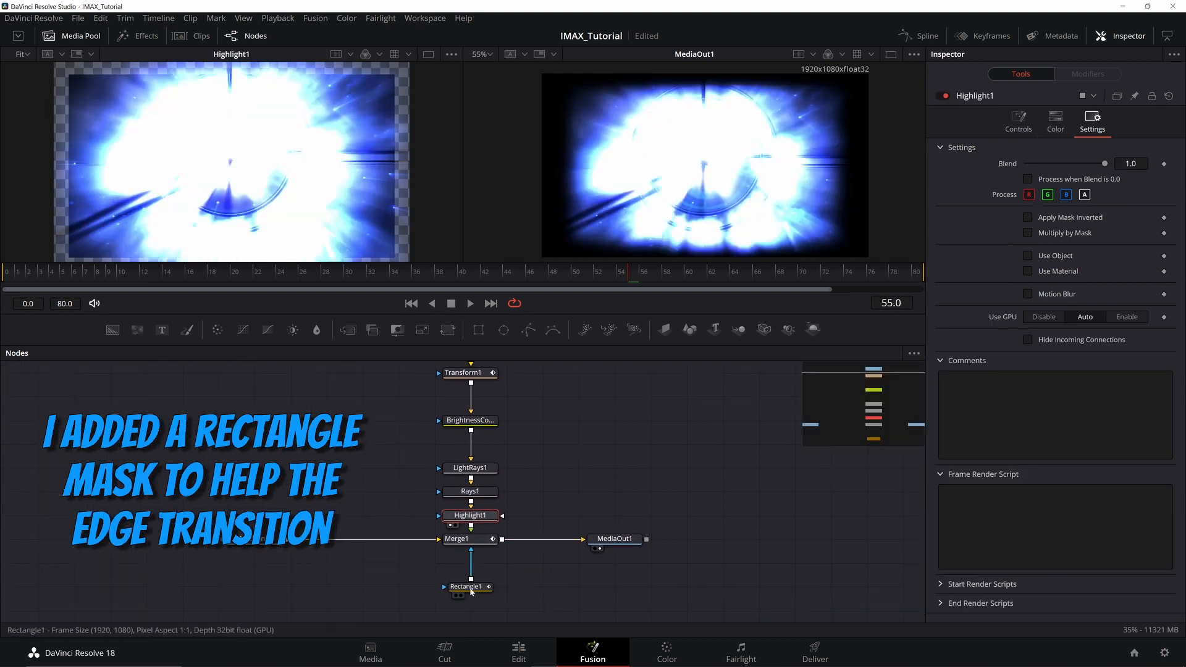
{"action": "left_click", "coordinate": [515, 263]}
{"action": "left_click_drag", "start_coordinate": [515, 263], "coordinate": [714, 264]}
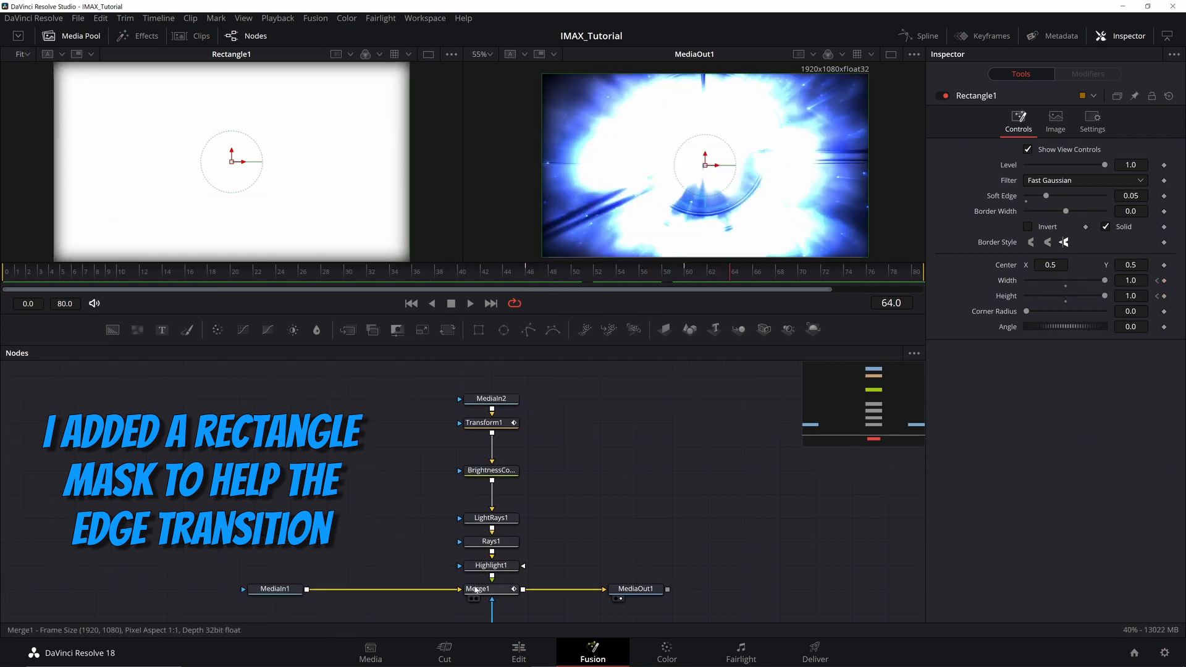
Switch Merge1's apply mode to Normal for comparison and return it to Screen
{"action": "left_click", "coordinate": [1084, 232]}
{"action": "left_click", "coordinate": [1063, 247]}
{"action": "left_click", "coordinate": [1058, 232]}
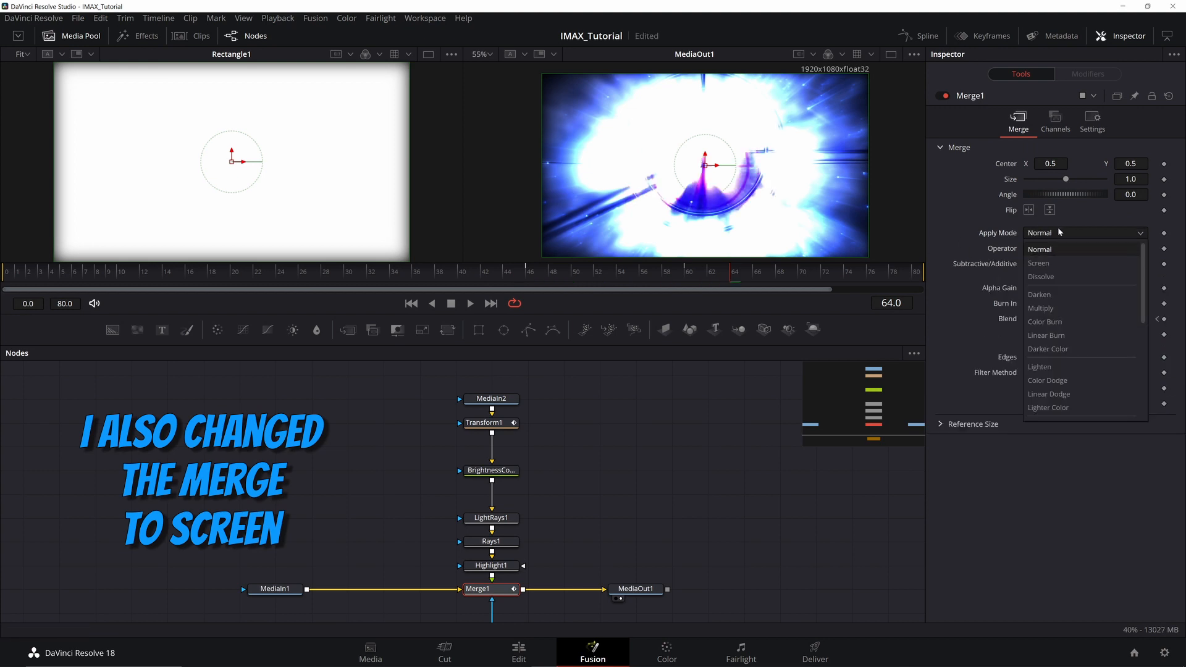
{"action": "left_click", "coordinate": [1069, 263]}
{"action": "left_click", "coordinate": [492, 470]}
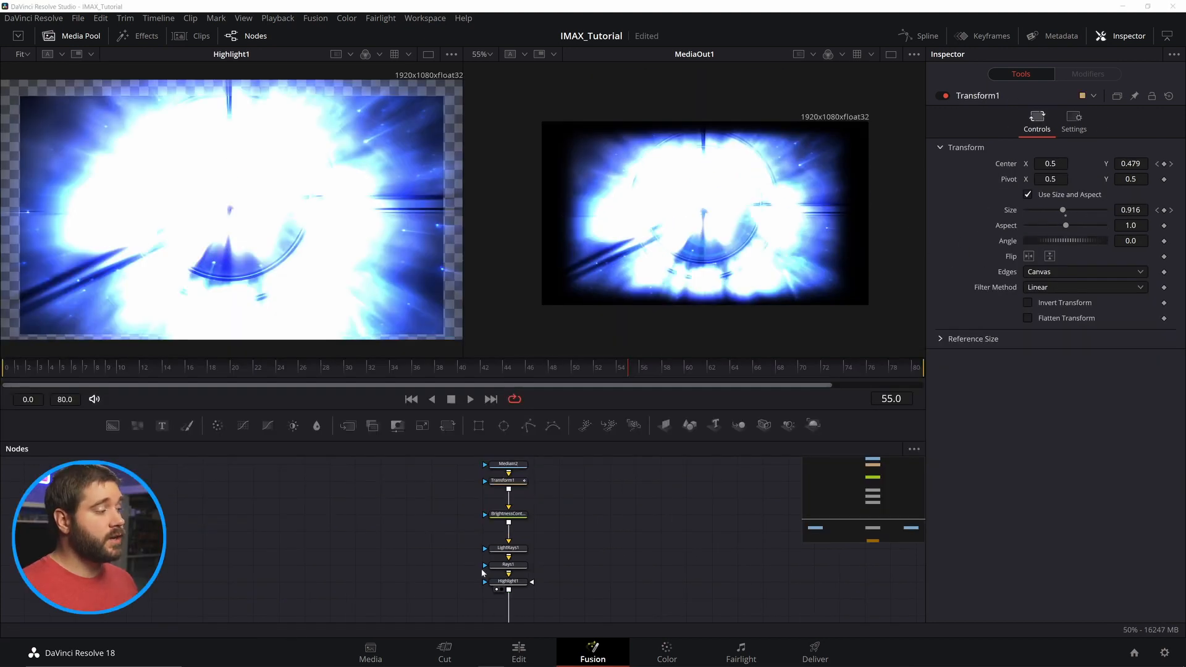
Enlarge the node graph area and move the MediaIn2 effects chain down next to Merge1
{"action": "scroll", "coordinate": [569, 494], "scroll_direction": "down", "scroll_amount": 5}
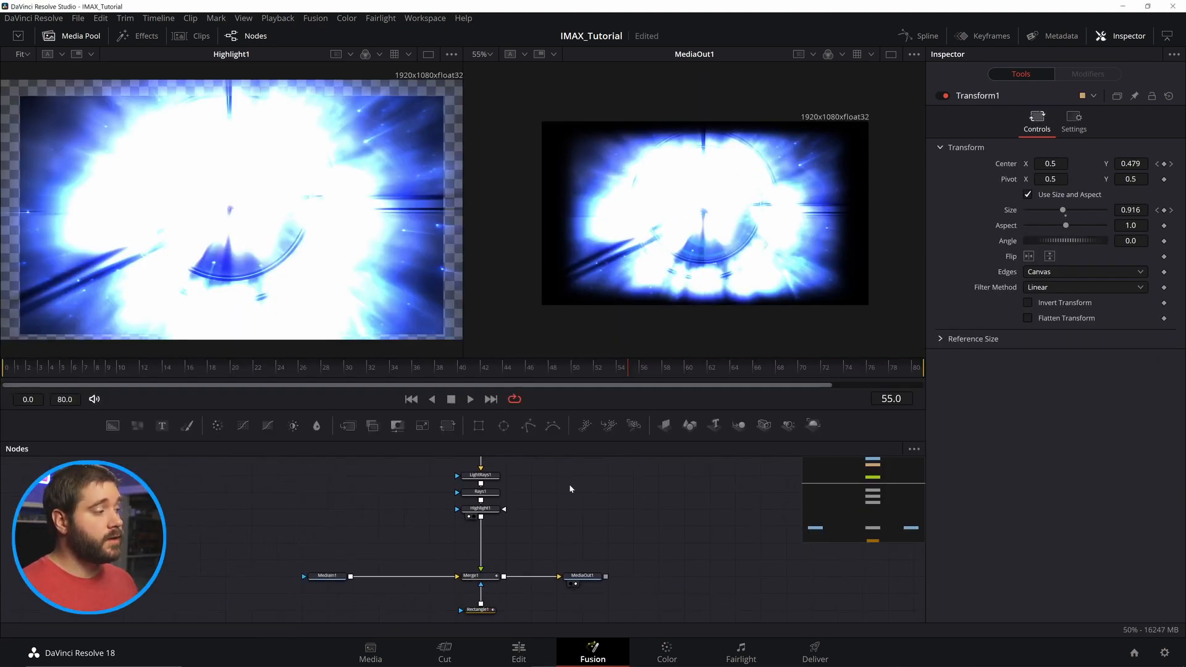
{"action": "left_click_drag", "start_coordinate": [580, 407], "coordinate": [580, 311]}
{"action": "scroll", "coordinate": [566, 425], "scroll_direction": "up", "scroll_amount": 2}
{"action": "left_click_drag", "start_coordinate": [566, 424], "coordinate": [536, 550]}
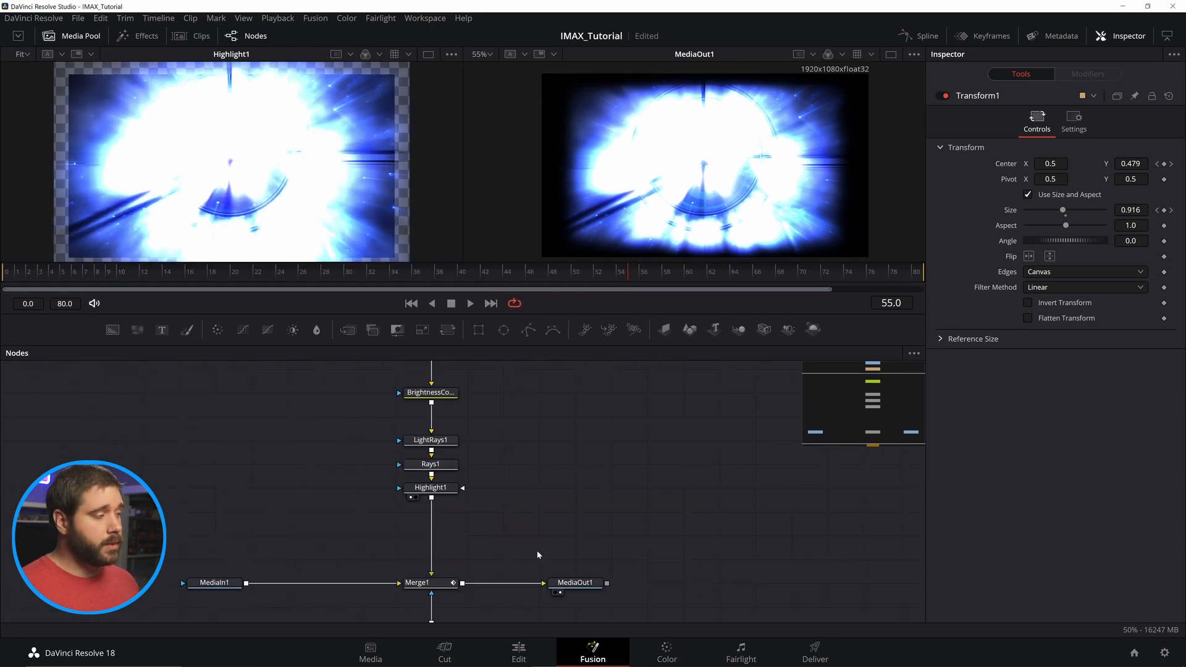
{"action": "scroll", "coordinate": [536, 551], "scroll_direction": "down", "scroll_amount": 2}
{"action": "left_click_drag", "start_coordinate": [504, 376], "coordinate": [394, 512]}
{"action": "left_click_drag", "start_coordinate": [461, 509], "coordinate": [460, 552]}
{"action": "scroll", "coordinate": [509, 503], "scroll_direction": "up", "scroll_amount": 2}
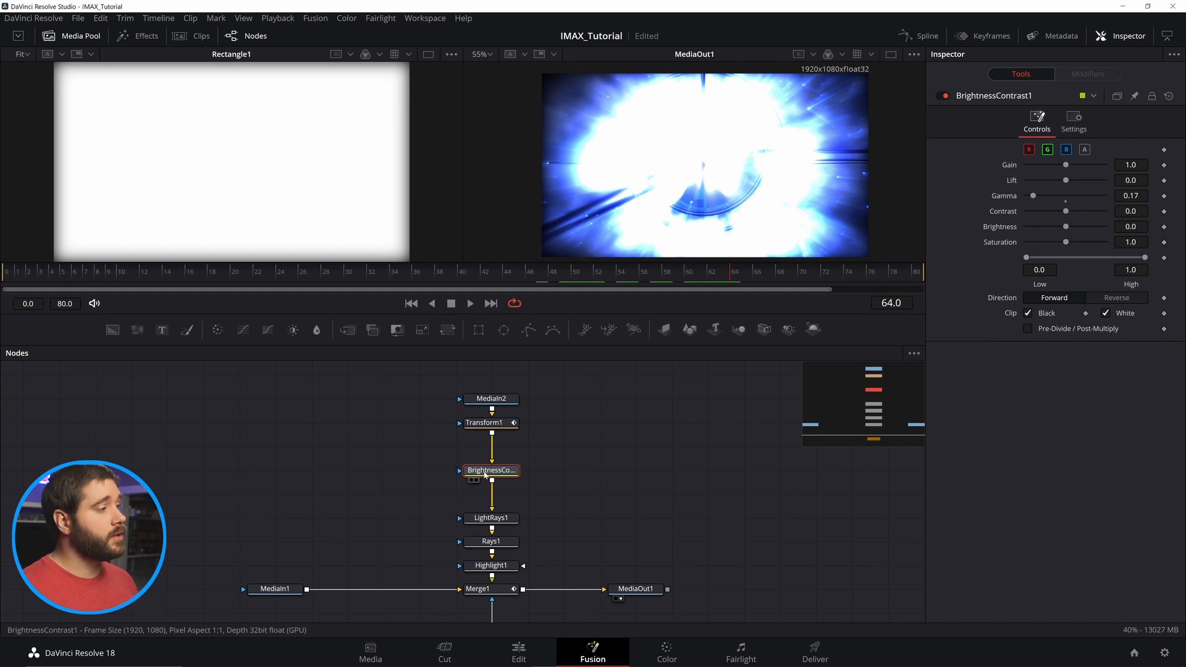
At frame 57, compare the Brightness/Contrast node with black and white clipping off and on, and set its gamma to 0.44
{"action": "left_click", "coordinate": [1028, 314]}
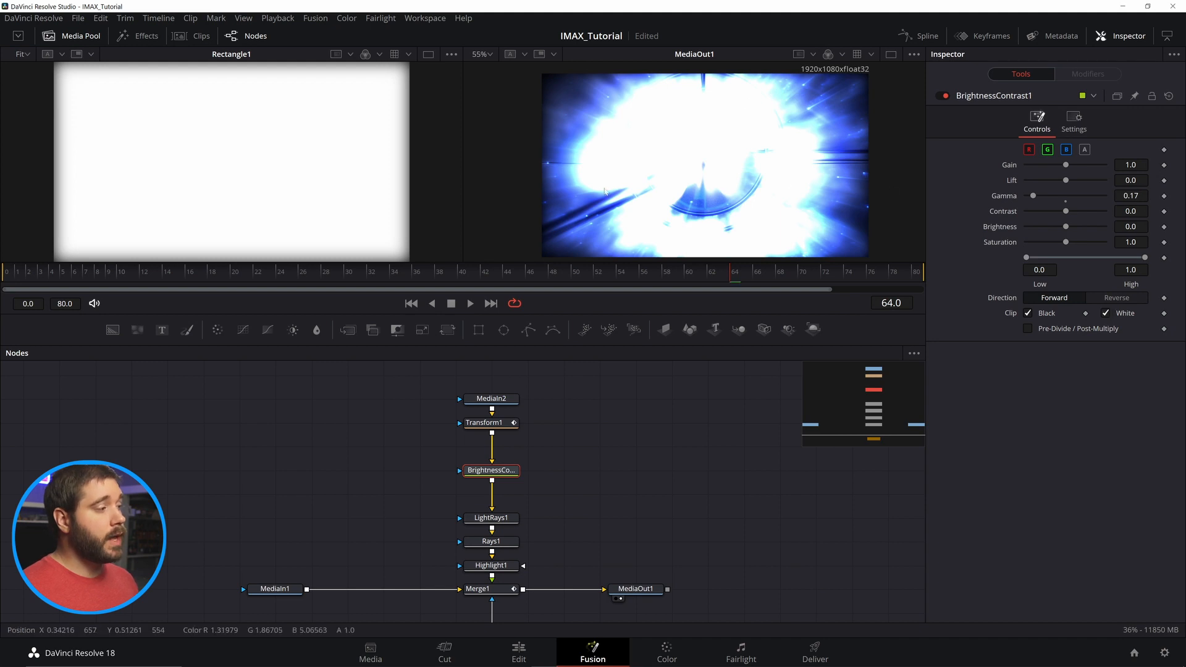
{"action": "left_click", "coordinate": [655, 275]}
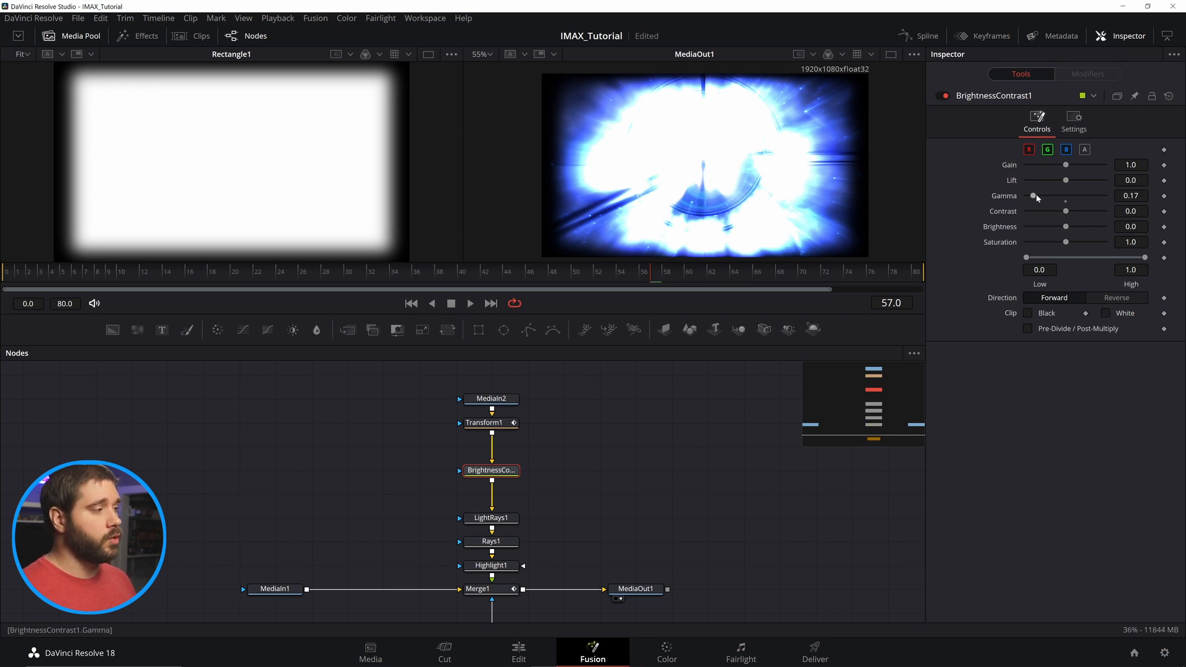
{"action": "left_click_drag", "start_coordinate": [1036, 194], "coordinate": [1025, 198]}
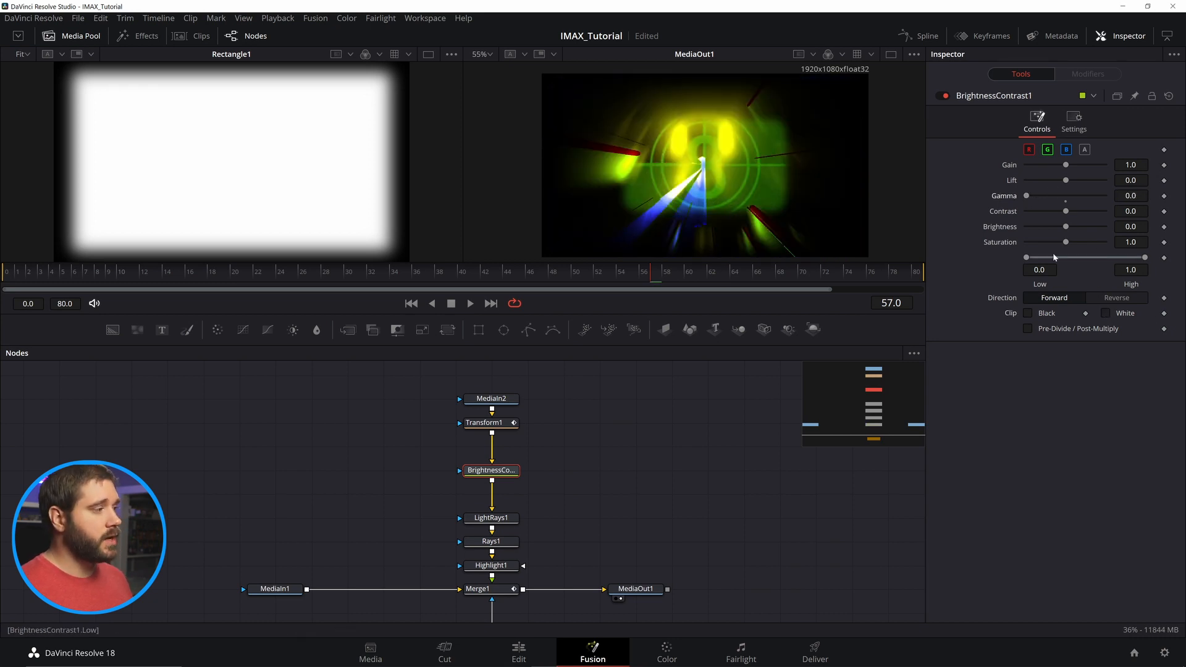
{"action": "left_click", "coordinate": [1105, 313]}
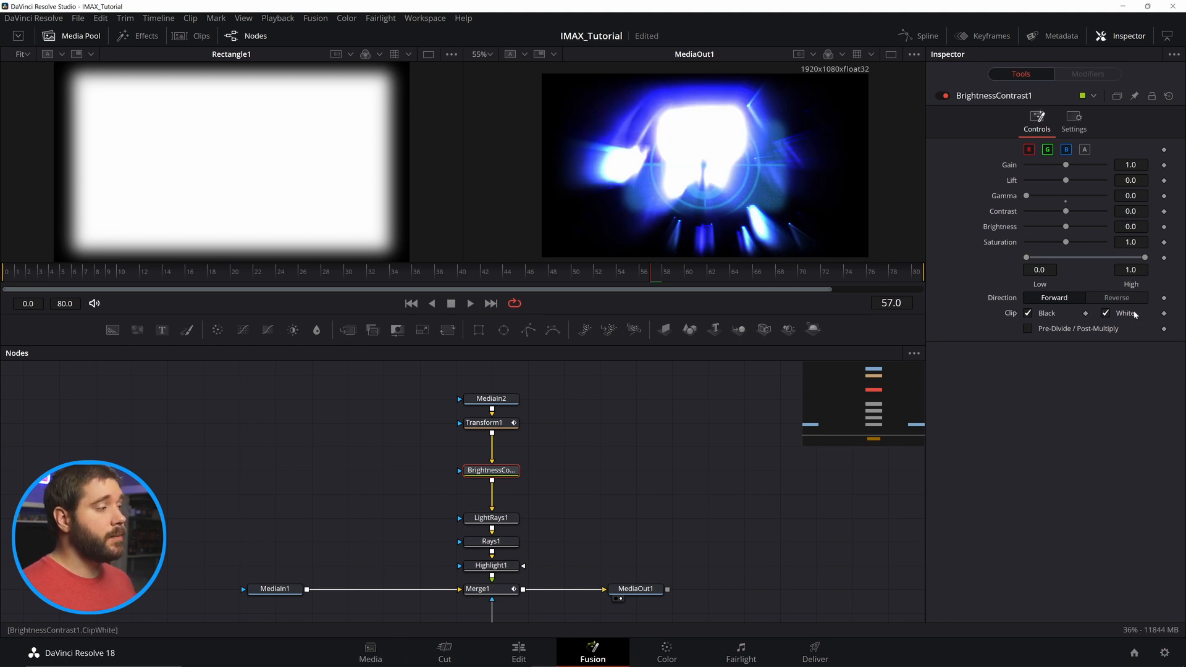
{"action": "left_click_drag", "start_coordinate": [1028, 197], "coordinate": [1045, 196]}
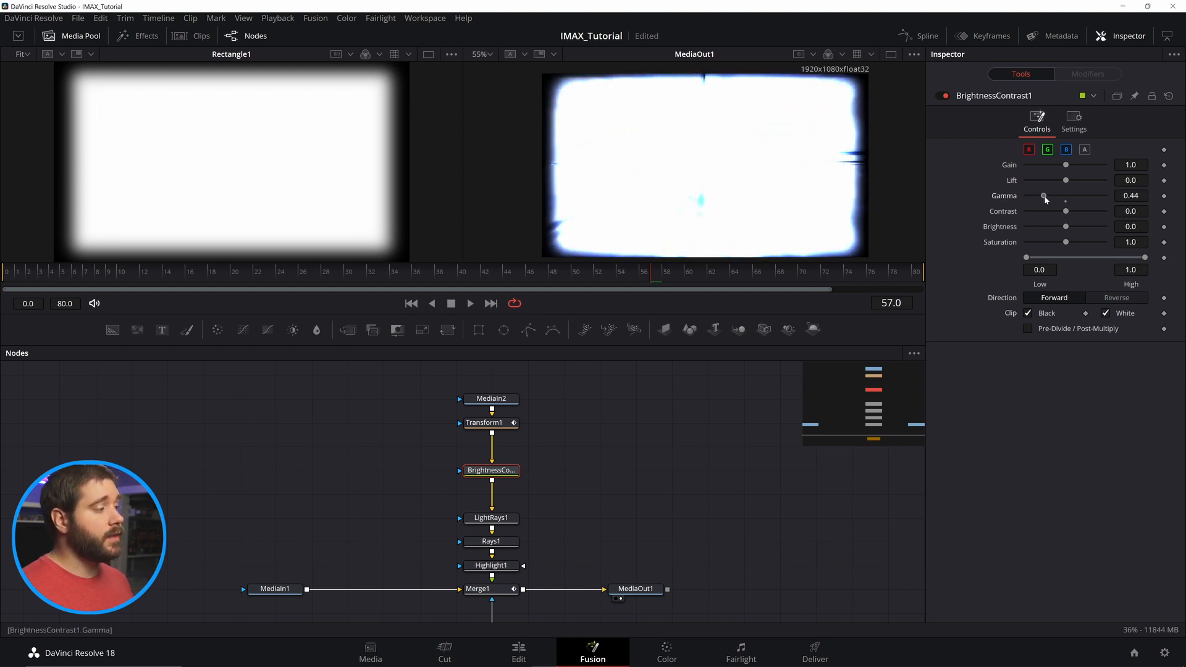
Return to the Edit page and review the transition in Fusion Clip 2 on the timeline
{"action": "left_click", "coordinate": [519, 651]}
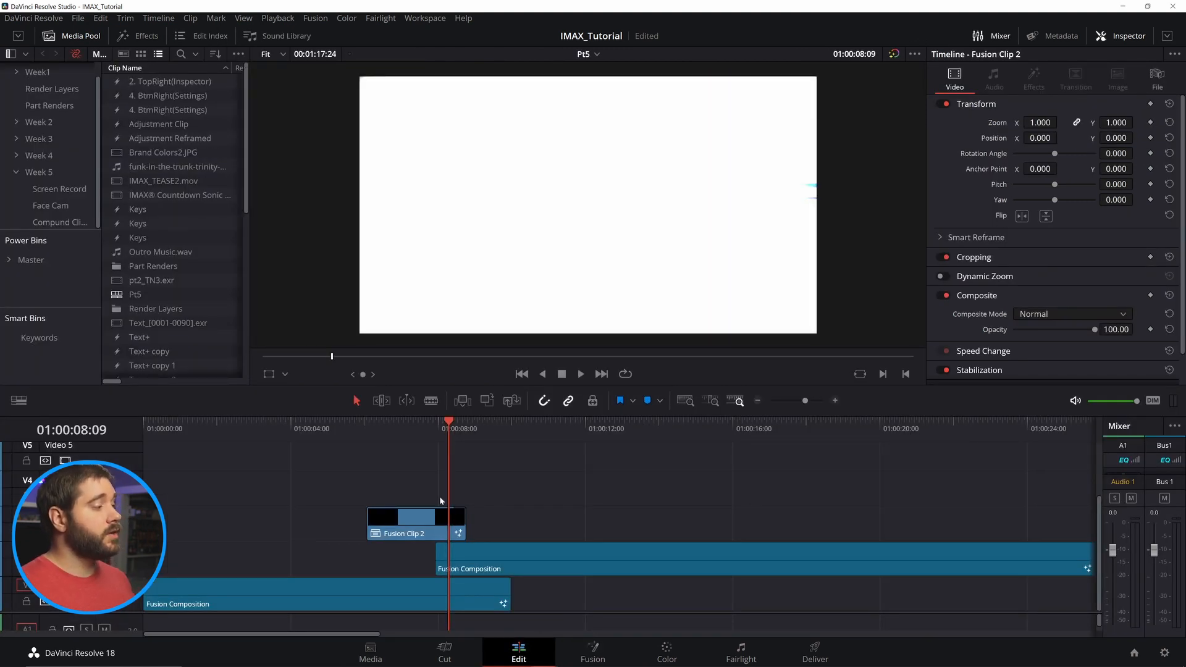
{"action": "left_click", "coordinate": [379, 429]}
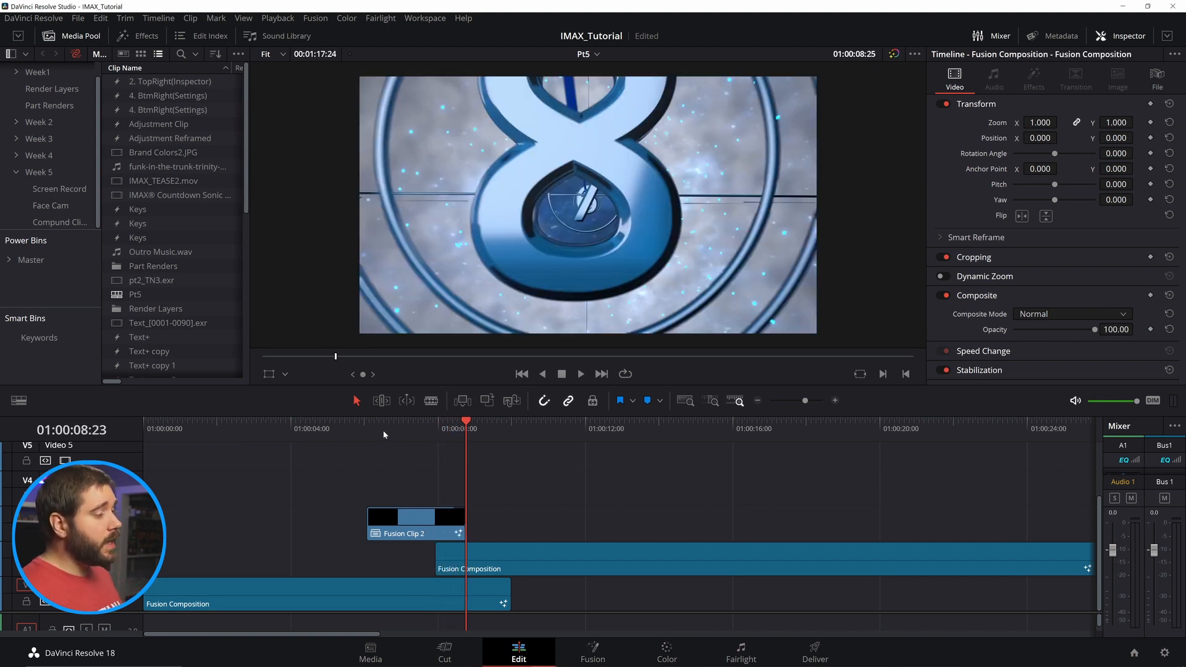
{"action": "key", "text": "Up"}
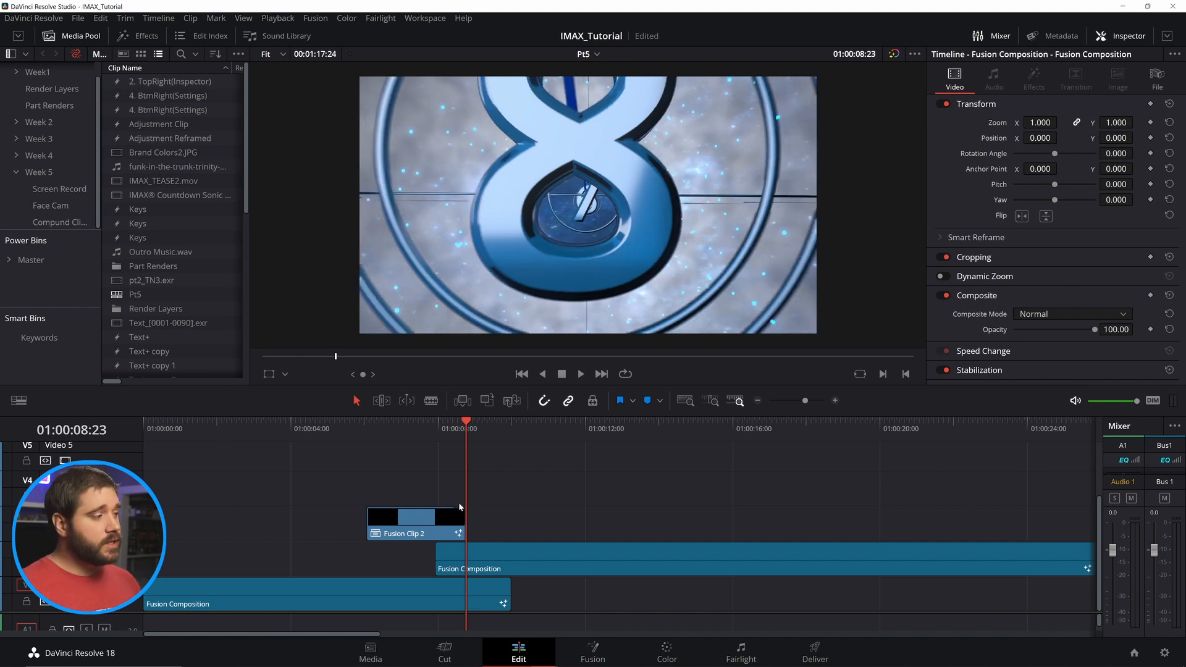
{"action": "left_click_drag", "start_coordinate": [450, 511], "coordinate": [427, 513]}
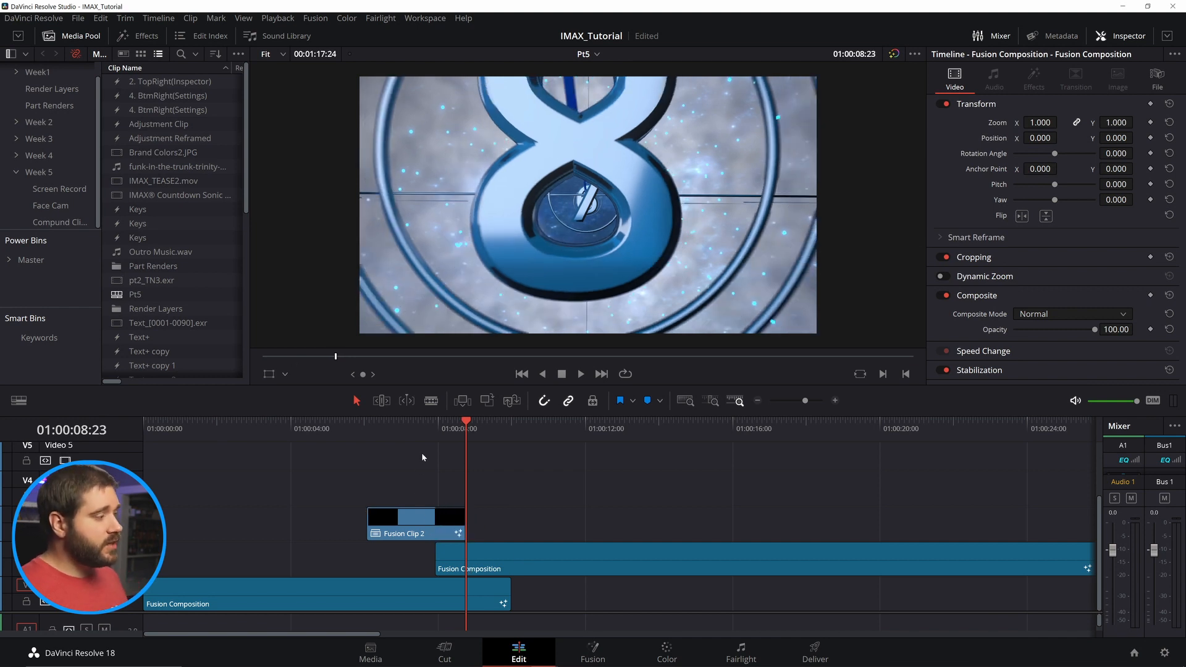
{"action": "key", "text": "Up"}
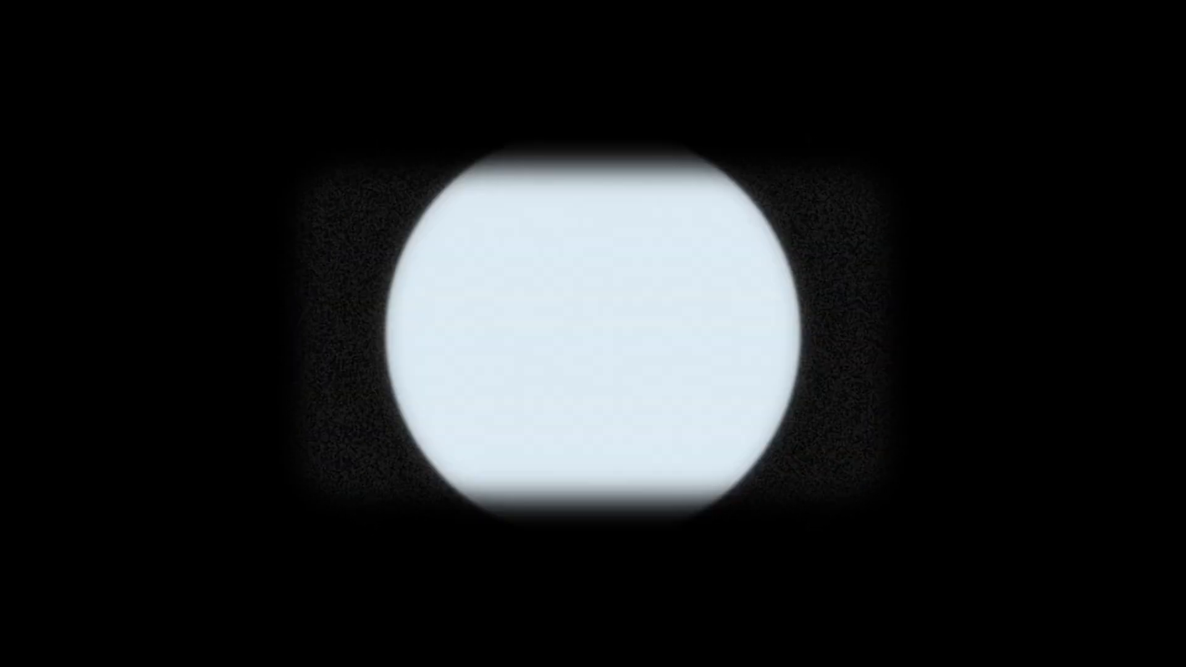